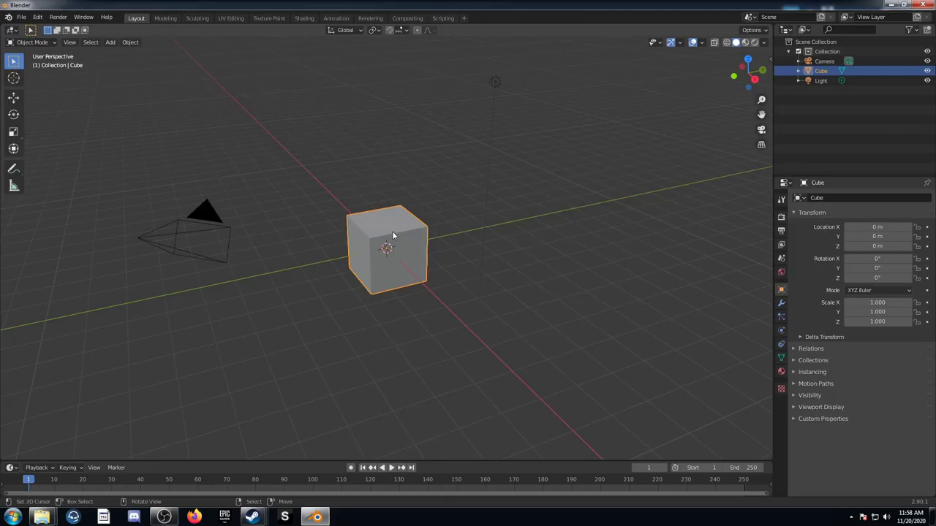
# Step: Replace the default cube with a UV sphere and shade it smooth
pyautogui.click(392, 232)
pyautogui.hotkey('shift', 'a')
pyautogui.moveTo(392, 231)
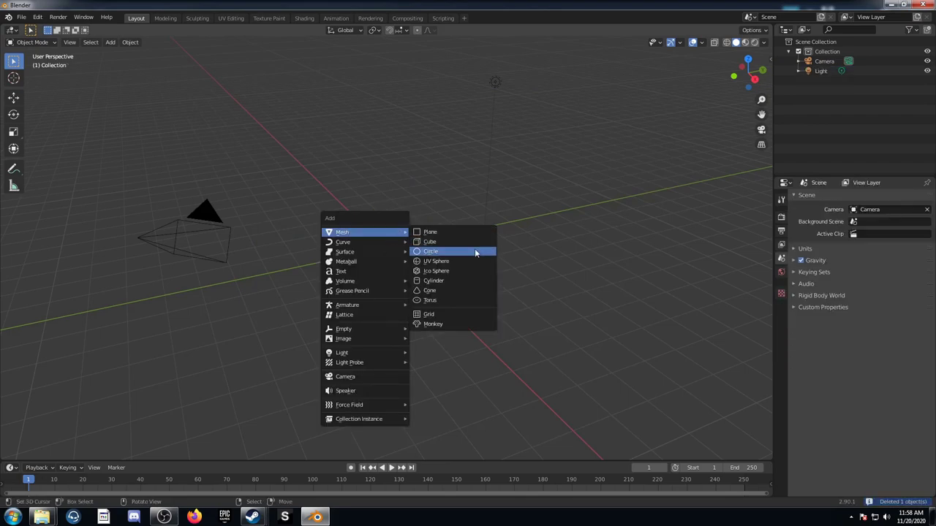
pyautogui.click(467, 260)
pyautogui.rightClick(379, 255)
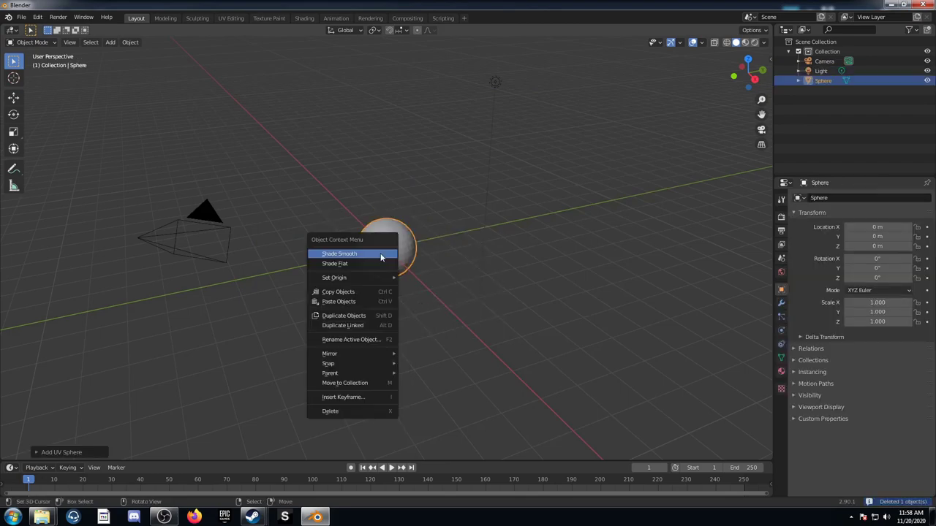
pyautogui.click(366, 254)
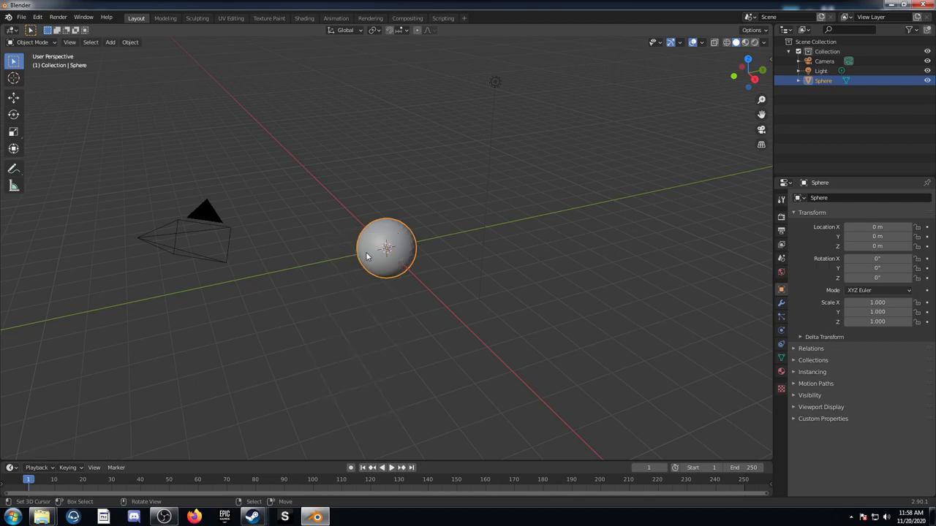
# Step: Switch the main 3D view to the Shader Editor without its sidebar and assign the existing Material to the sphere
pyautogui.click(15, 34)
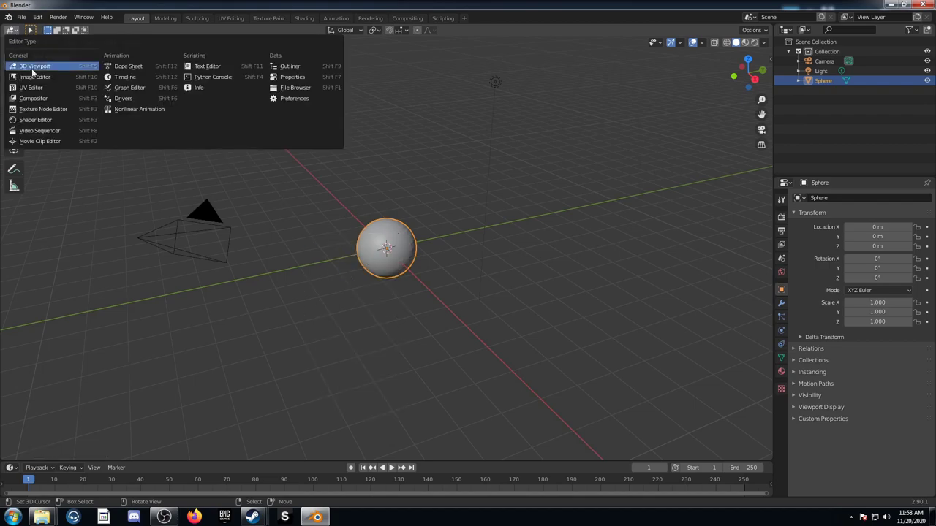
pyautogui.click(49, 123)
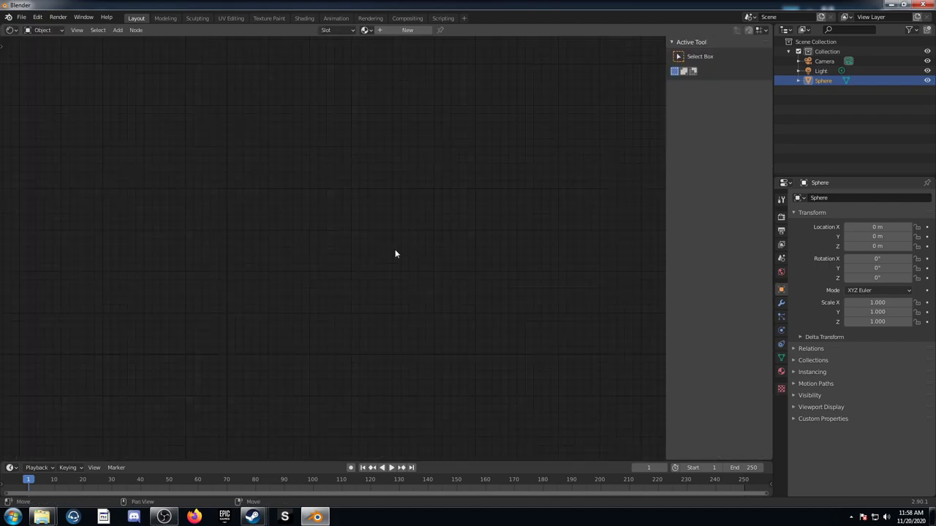
pyautogui.press('n')
pyautogui.click(366, 31)
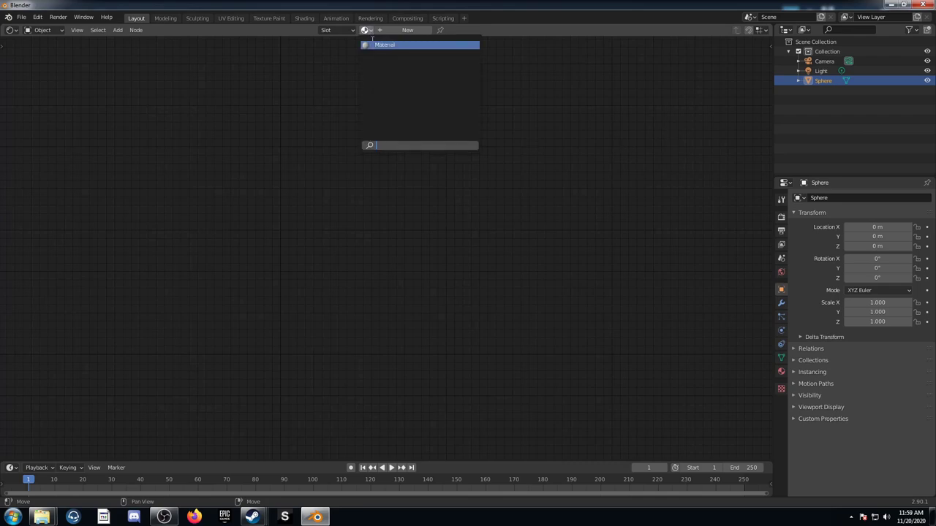
pyautogui.click(378, 47)
pyautogui.moveTo(334, 253); pyautogui.dragTo(475, 162, button='middle')
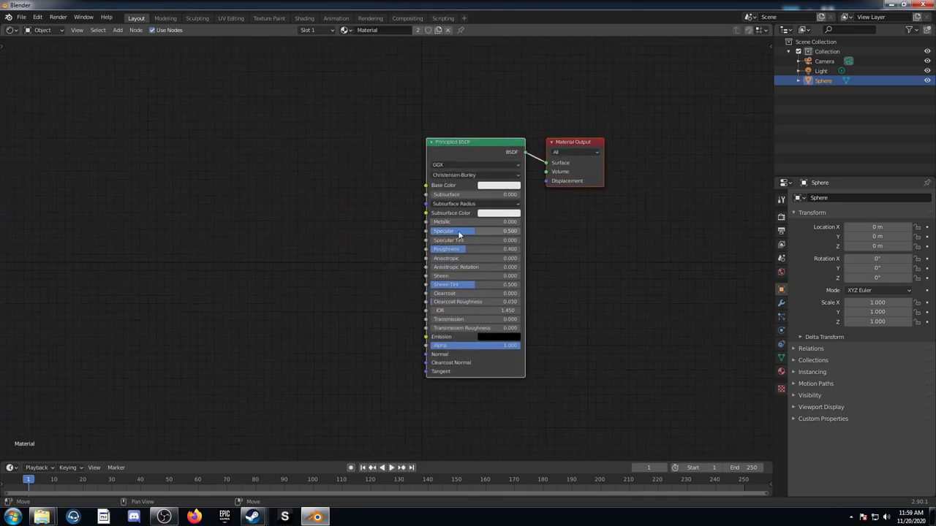
# Step: Turn the Outliner area into a 3D Viewport framing the sphere, with overlays hidden
pyautogui.click(787, 30)
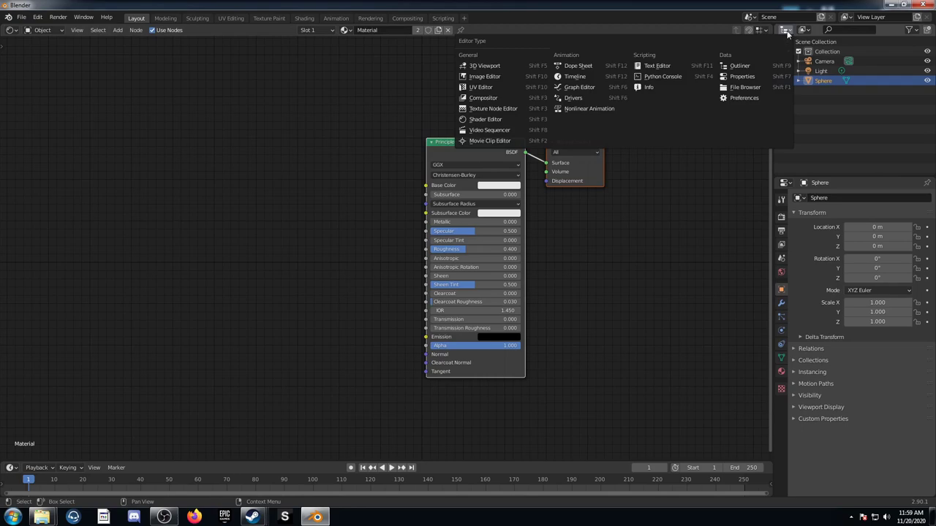
pyautogui.click(523, 66)
pyautogui.scroll(5, 877, 127)
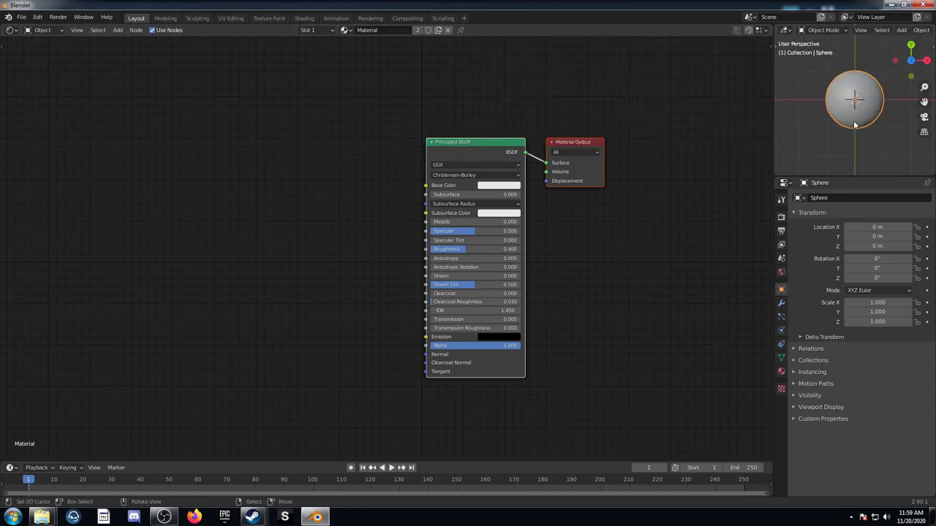
pyautogui.scroll(-5, 821, 32)
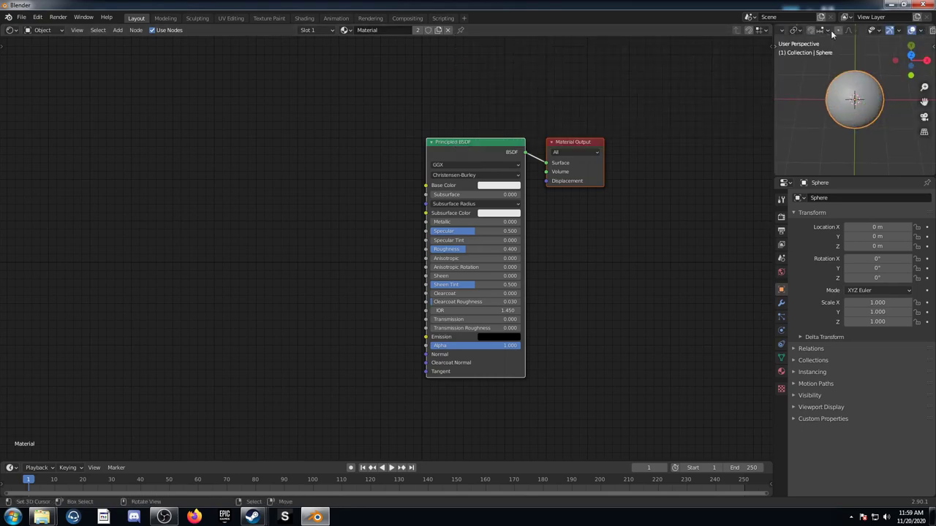
pyautogui.click(910, 31)
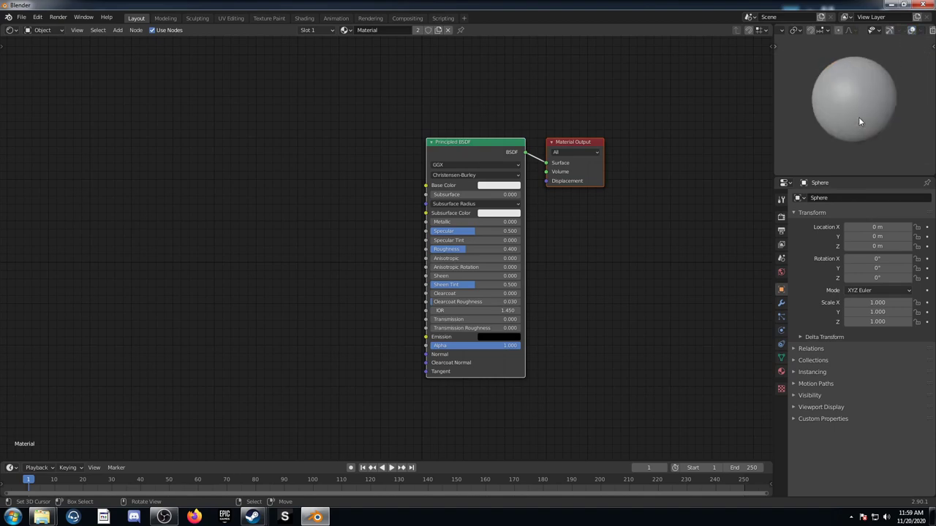
# Step: Set the render engine to Cycles with the Experimental feature set and GPU Compute as the device
pyautogui.click(781, 216)
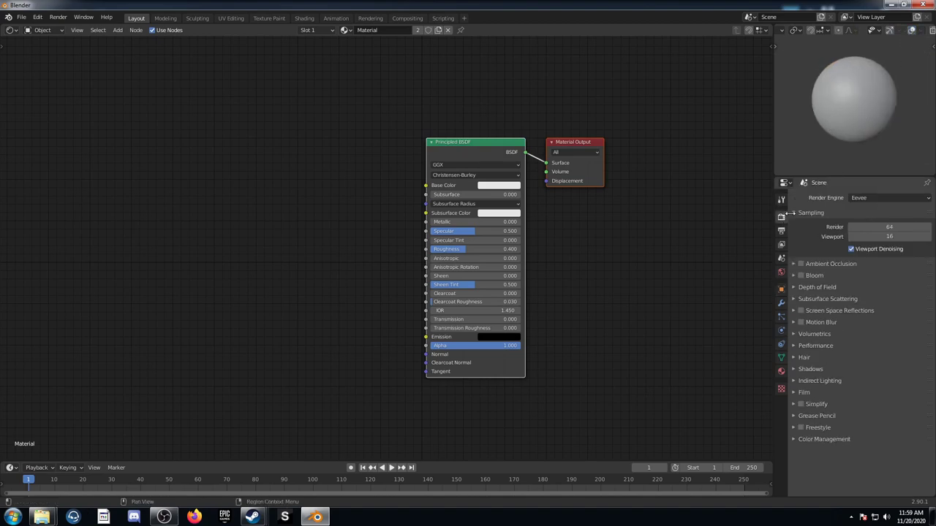
pyautogui.click(882, 197)
pyautogui.click(861, 230)
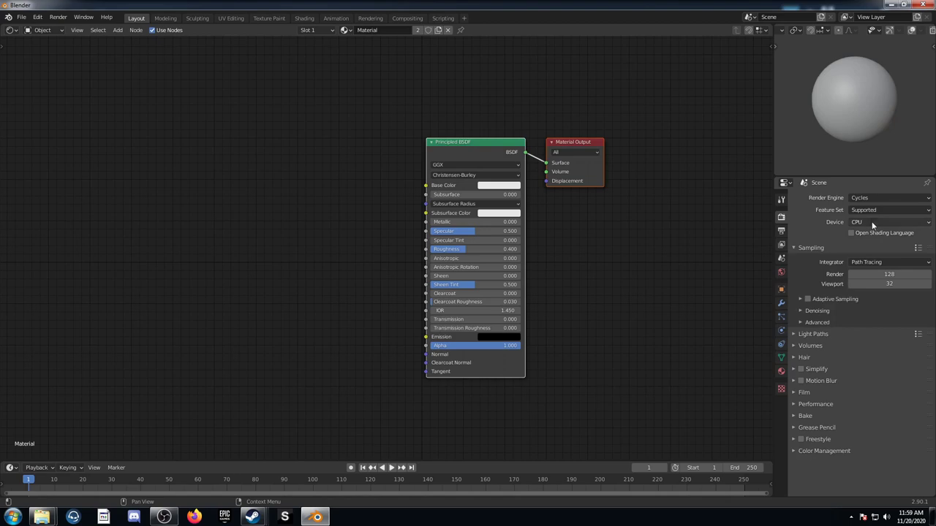
pyautogui.click(876, 209)
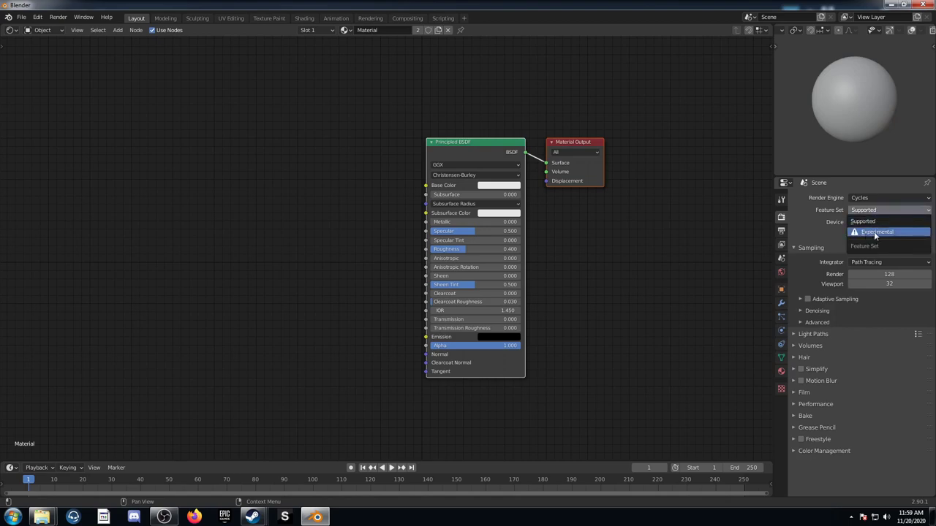
pyautogui.click(876, 233)
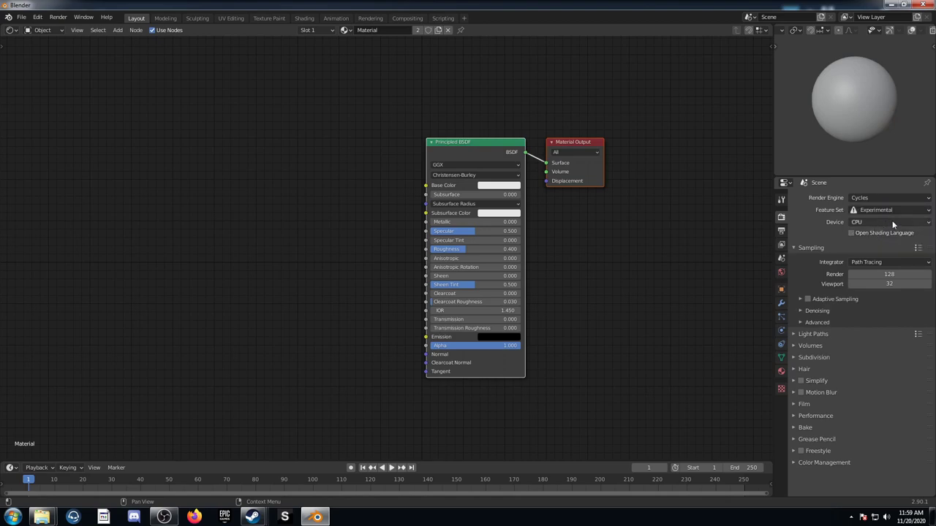
pyautogui.click(897, 223)
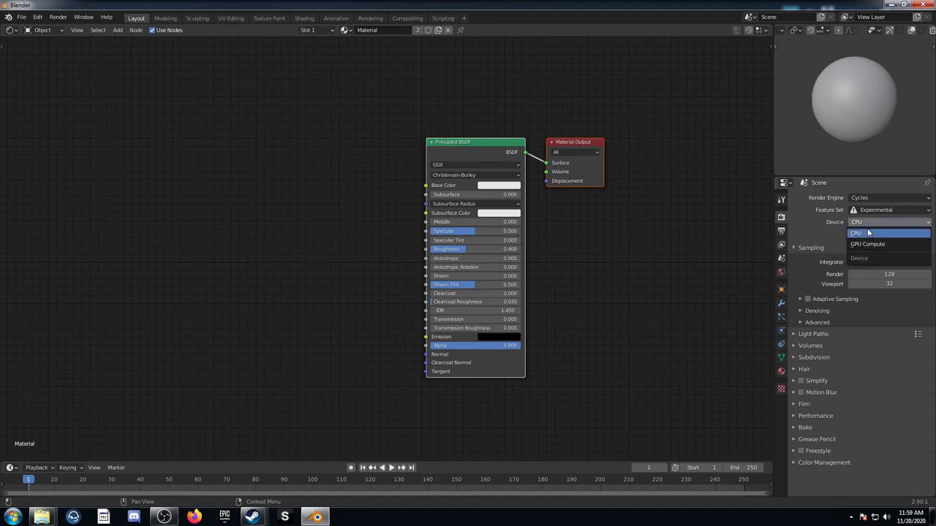
pyautogui.click(874, 243)
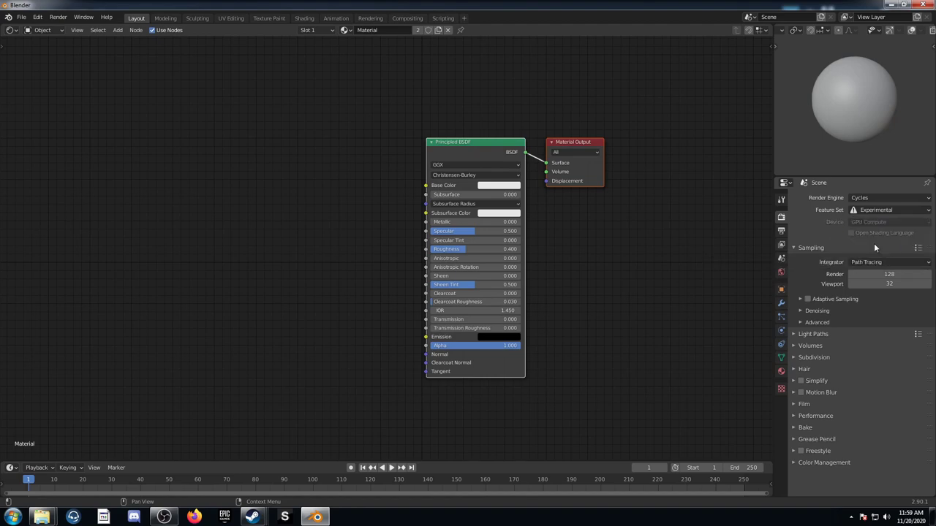
# Step: Add a Subdivision Surface modifier to the sphere and enable Adaptive Subdivision
pyautogui.click(781, 306)
pyautogui.click(844, 198)
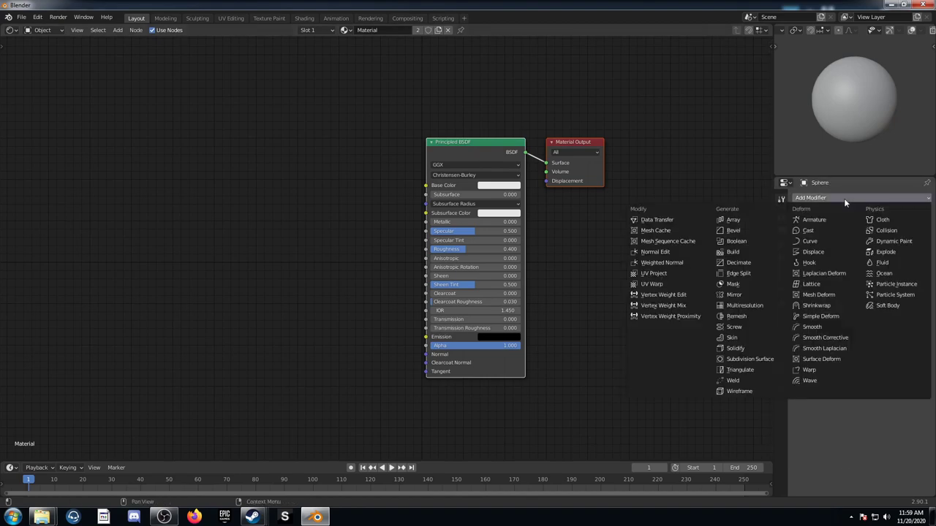
pyautogui.click(753, 358)
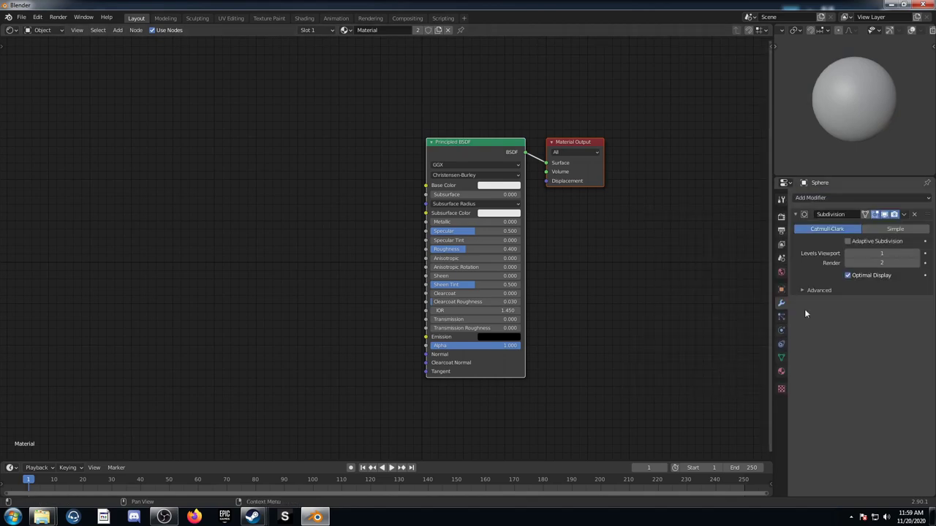
pyautogui.click(862, 244)
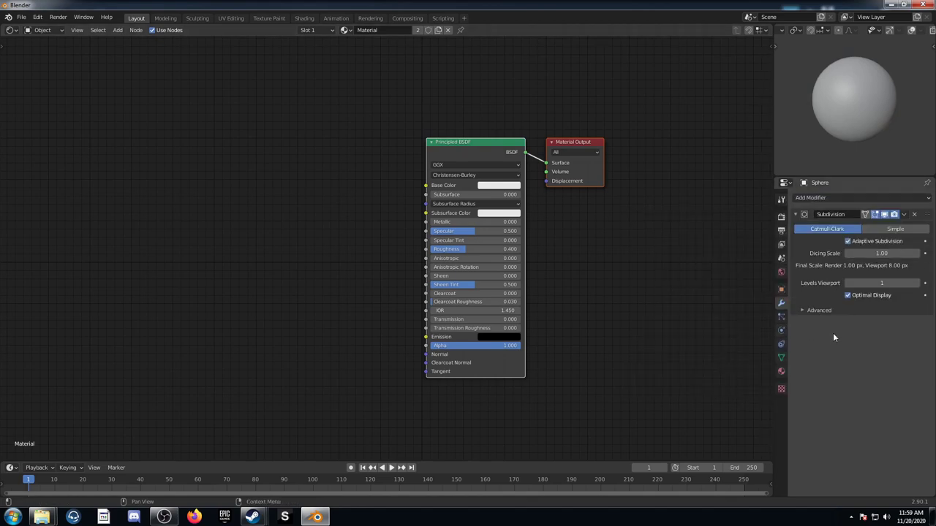
# Step: Set the material's surface displacement method to Displacement Only
pyautogui.click(781, 372)
pyautogui.scroll(-8, 829, 365)
pyautogui.click(801, 470)
pyautogui.scroll(-4, 837, 409)
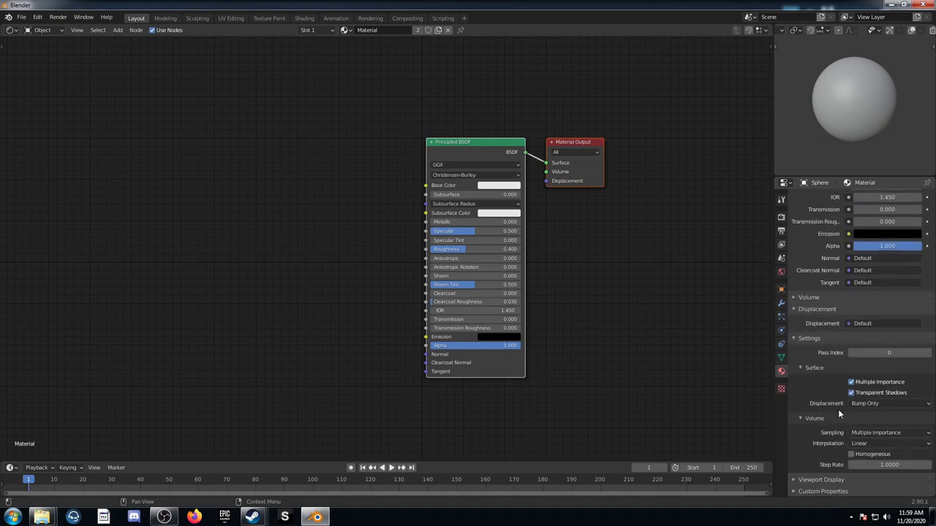
pyautogui.click(885, 402)
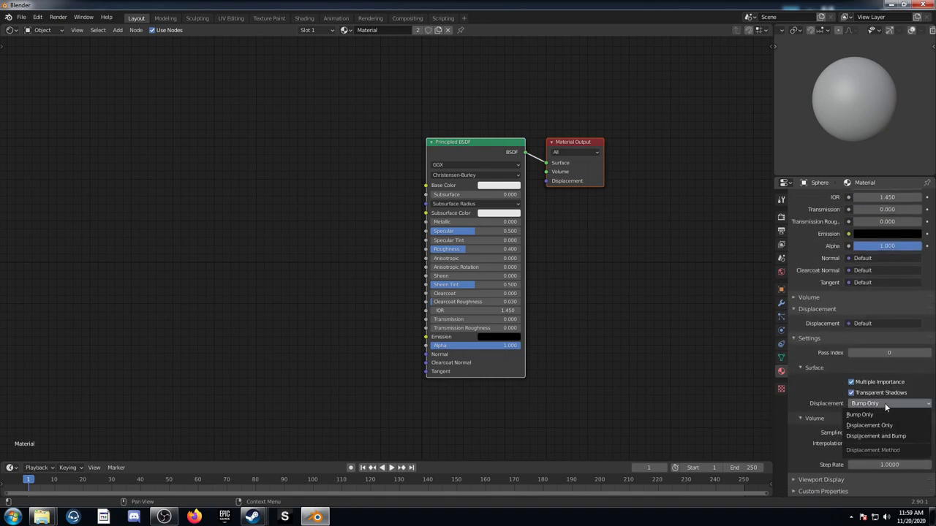
pyautogui.click(872, 421)
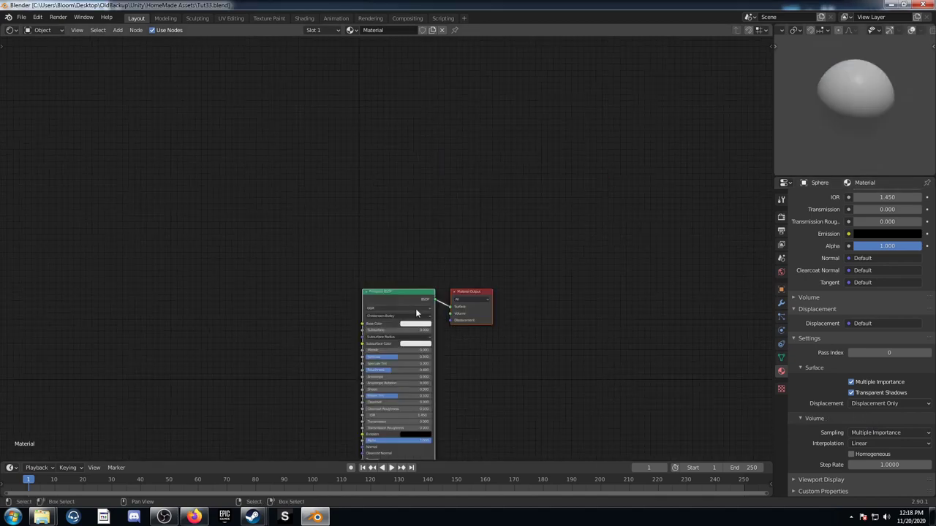
# Step: Move the Principled BSDF out of the way, add a Voronoi Texture node, and preview its Distance output on the sphere
pyautogui.moveTo(408, 296); pyautogui.dragTo(494, 91)
pyautogui.moveTo(225, 363); pyautogui.dragTo(354, 294, button='middle')
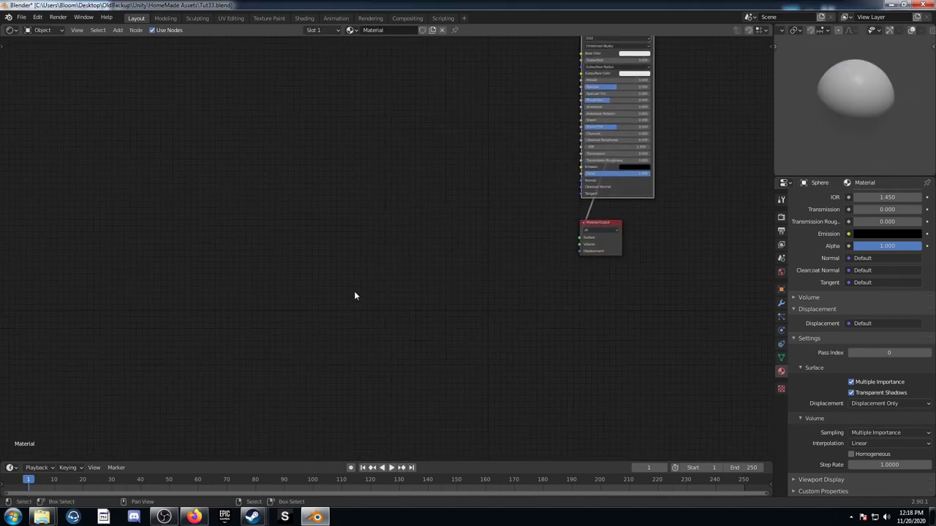
pyautogui.hotkey('shift', 'a')
pyautogui.click(353, 295)
pyautogui.write('voronoi')
pyautogui.press('Return')
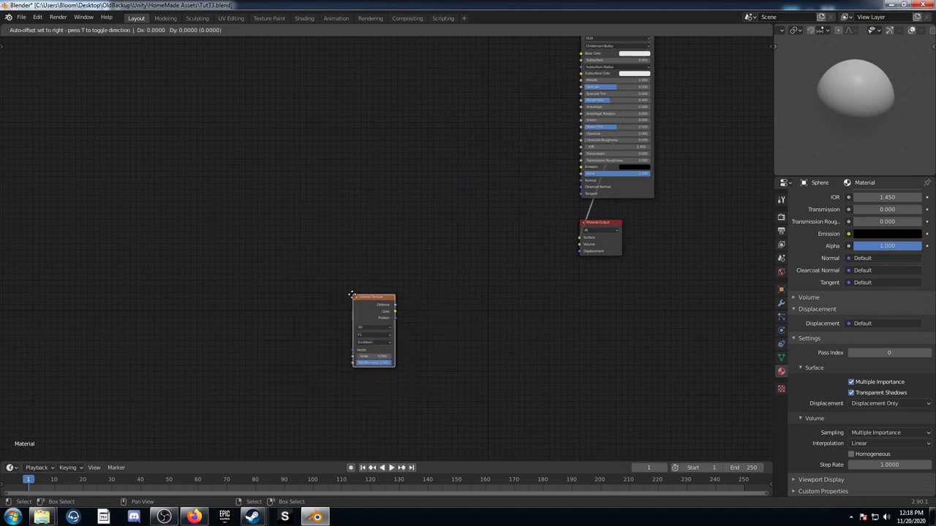
pyautogui.click(377, 225)
pyautogui.keyDown('ctrl'); pyautogui.keyDown('shift'); pyautogui.click(394, 232); pyautogui.keyUp('shift'); pyautogui.keyUp('ctrl')
pyautogui.scroll(2, 434, 291)
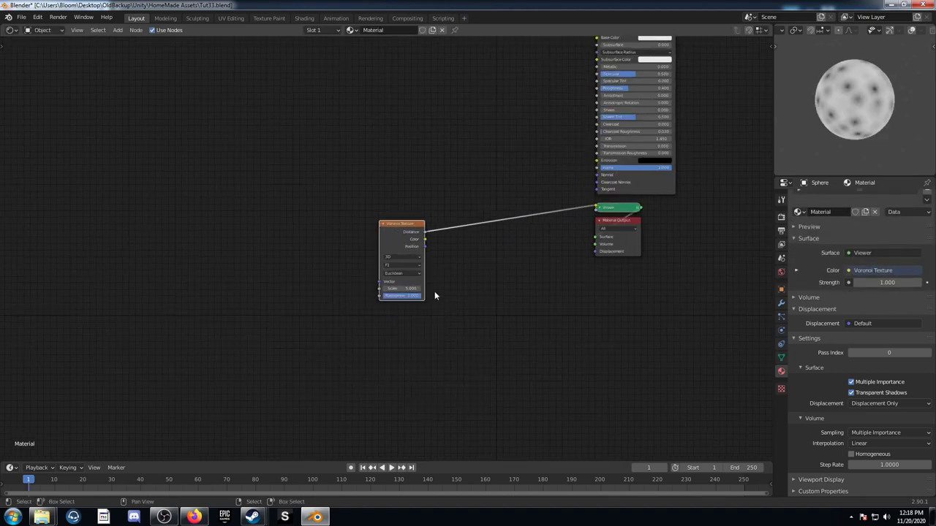
# Step: Feed a Texture Coordinate node's Generated output directly into the Voronoi Texture, removing the Mapping node, and preview the coordinates on the sphere
pyautogui.moveTo(417, 296); pyautogui.dragTo(471, 318, button='middle')
pyautogui.moveTo(410, 281); pyautogui.dragTo(438, 254, button='middle')
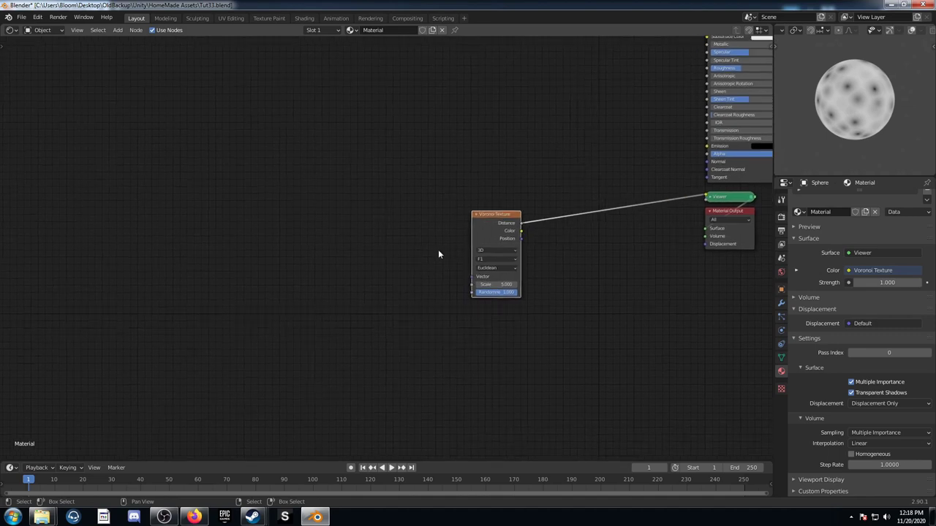
pyautogui.hotkey('ctrl', 't')
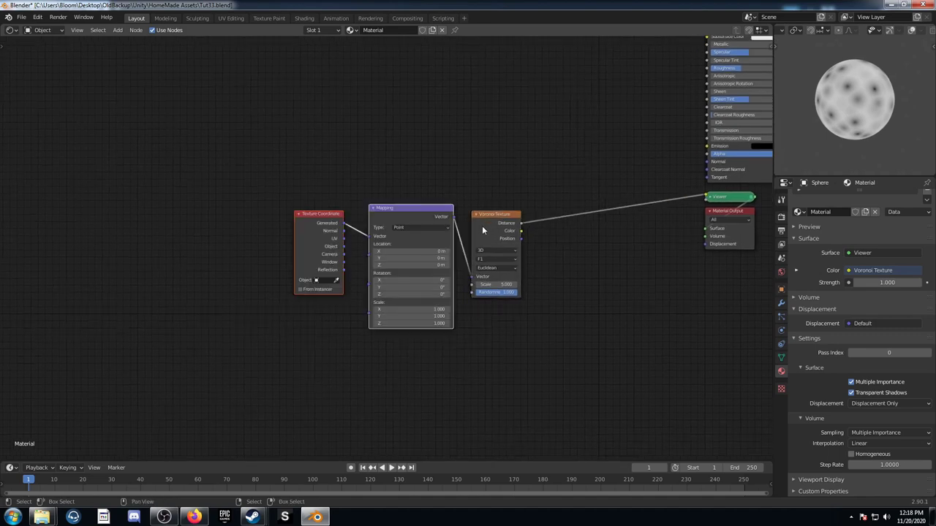
pyautogui.moveTo(320, 222); pyautogui.dragTo(345, 215, button='middle')
pyautogui.scroll(3, 280, 192)
pyautogui.click(374, 155)
pyautogui.keyDown('alt'); pyautogui.moveTo(374, 155); pyautogui.dragTo(380, 271); pyautogui.keyUp('alt')
pyautogui.press('x')
pyautogui.moveTo(315, 264); pyautogui.dragTo(347, 285, button='middle')
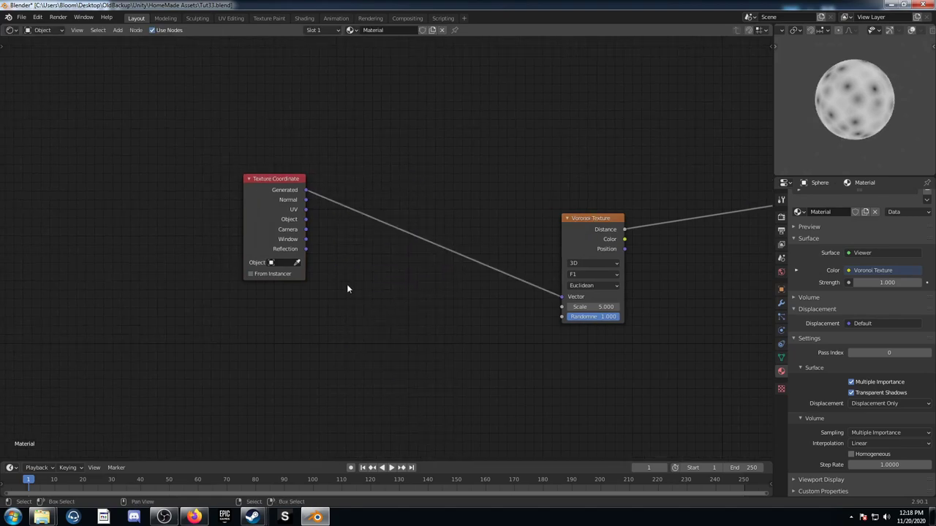
pyautogui.keyDown('ctrl'); pyautogui.keyDown('shift'); pyautogui.click(263, 180); pyautogui.keyUp('shift'); pyautogui.keyUp('ctrl')
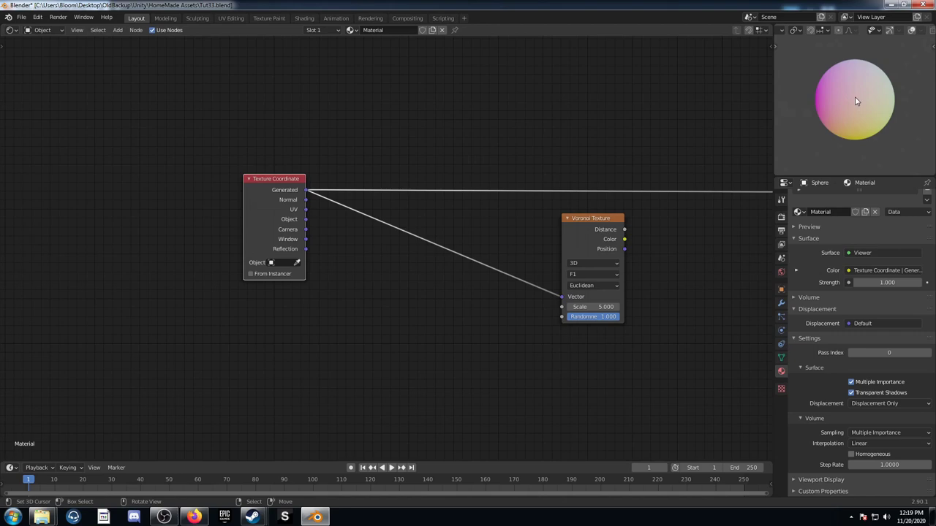
pyautogui.moveTo(289, 194); pyautogui.dragTo(285, 187)
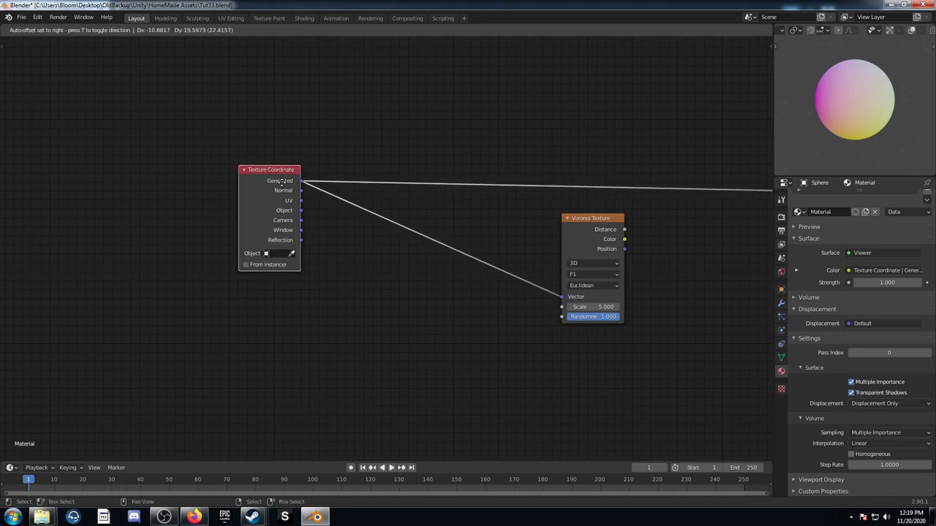
# Step: Insert a Vector Math node into the link between the Texture Coordinate and Voronoi Texture nodes
pyautogui.hotkey('shift', 'a')
pyautogui.click(349, 292)
pyautogui.write('vect')
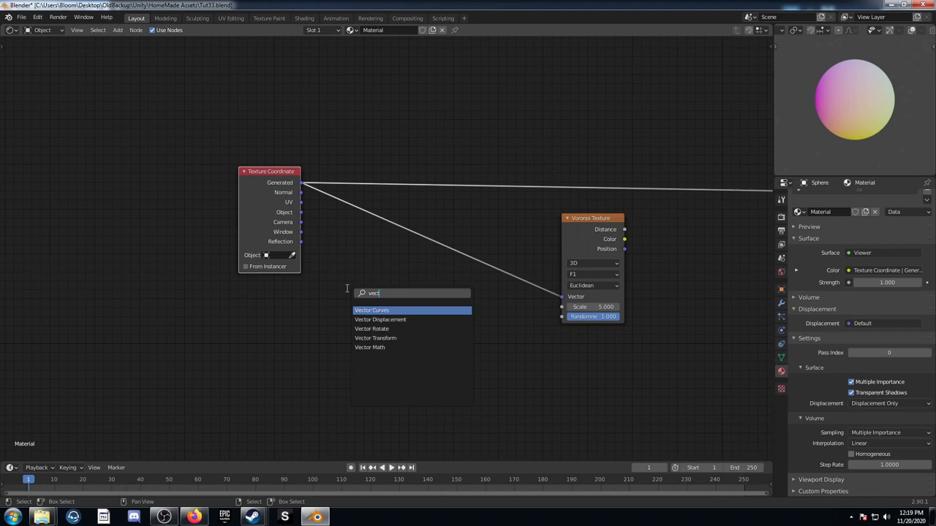
pyautogui.press('Down')
pyautogui.press('Down')
pyautogui.press('Down')
pyautogui.press('Down')
pyautogui.press('Return')
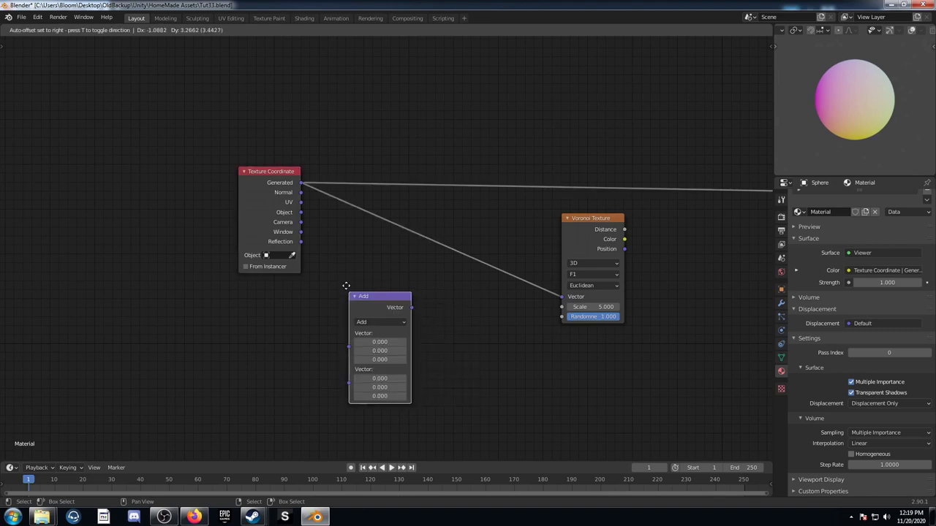
pyautogui.click(366, 202)
# Step: Set the Vector Math node to Subtract with 0.5 on all three components and preview its output on the sphere
pyautogui.click(402, 236)
pyautogui.click(399, 246)
pyautogui.moveTo(395, 266); pyautogui.dragTo(396, 285)
pyautogui.write('.5')
pyautogui.press('Return')
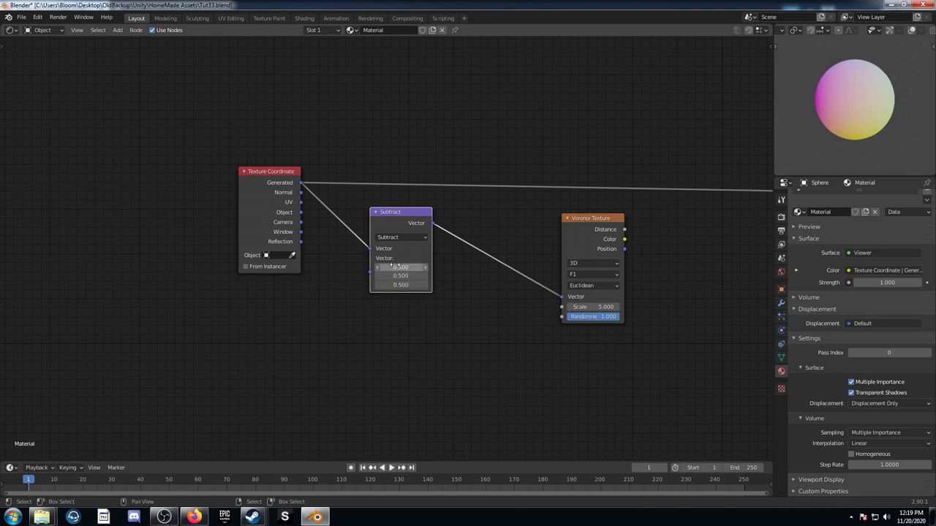
pyautogui.keyDown('ctrl'); pyautogui.keyDown('shift'); pyautogui.click(409, 231); pyautogui.keyUp('shift'); pyautogui.keyUp('ctrl')
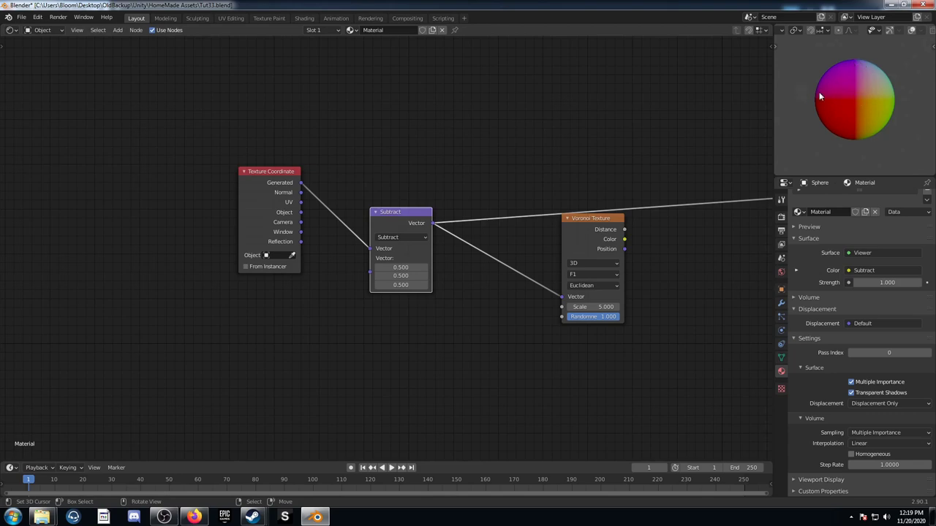
# Step: Duplicate the Subtract node into the link before the Voronoi Texture, set it to Multiply by 2 on all components, and preview it
pyautogui.hotkey('shift', 'd')
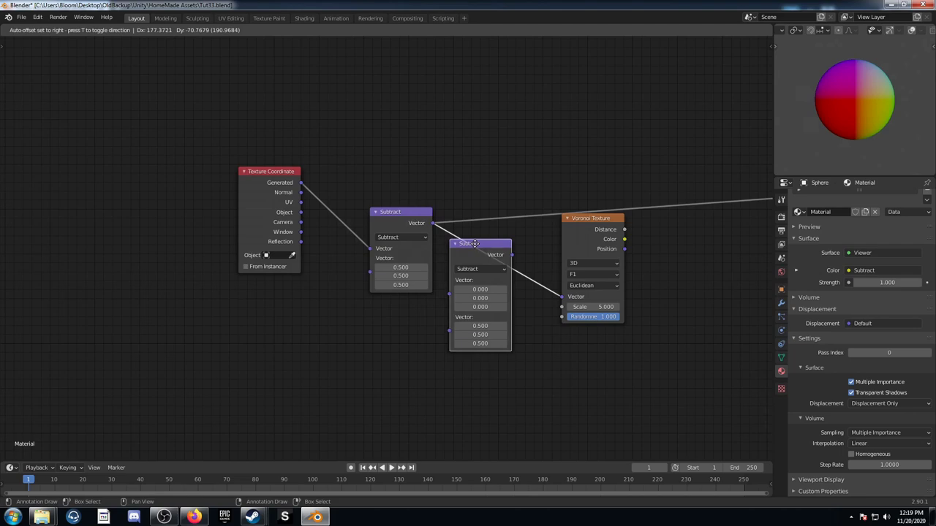
pyautogui.click(493, 244)
pyautogui.click(499, 268)
pyautogui.click(488, 279)
pyautogui.moveTo(500, 298); pyautogui.dragTo(500, 316)
pyautogui.write('2')
pyautogui.press('Return')
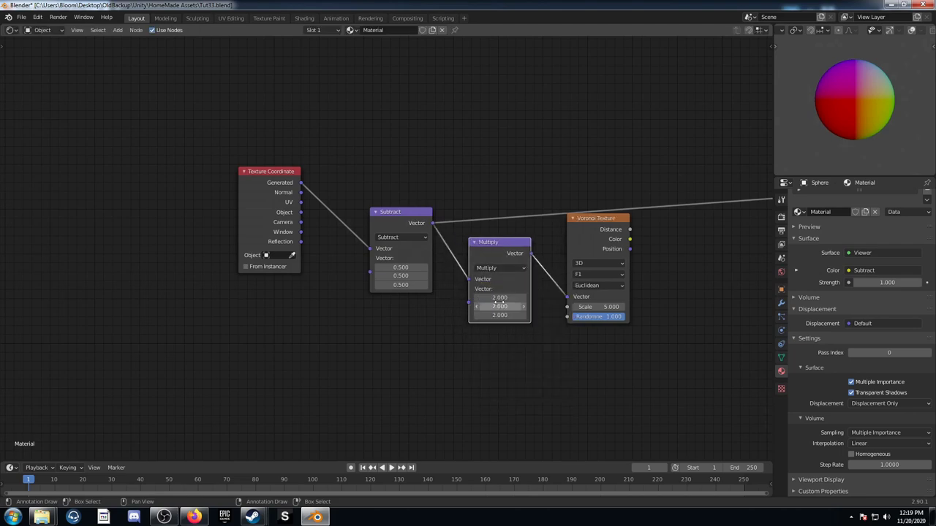
pyautogui.keyDown('ctrl'); pyautogui.keyDown('shift'); pyautogui.click(512, 274); pyautogui.keyUp('shift'); pyautogui.keyUp('ctrl')
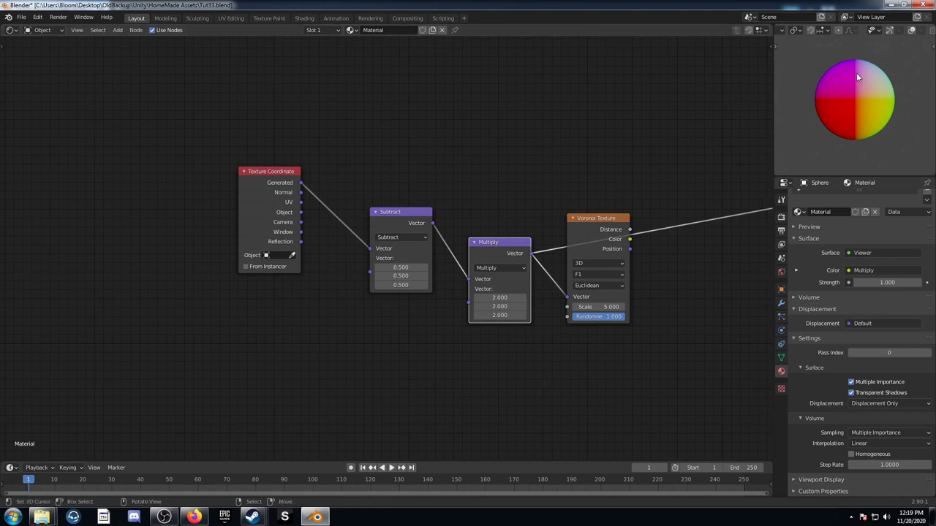
# Step: Preview the Voronoi Texture's Distance output on the sphere
pyautogui.moveTo(186, 229); pyautogui.dragTo(117, 215, button='middle')
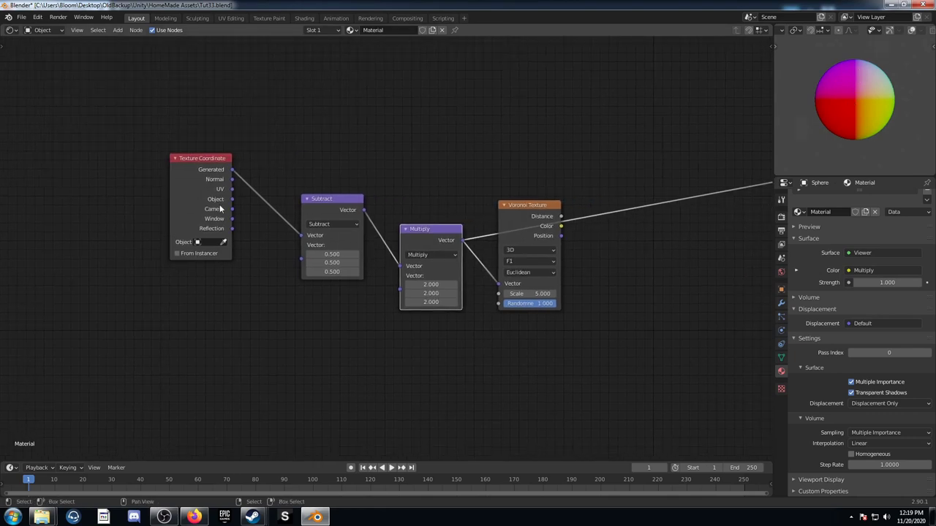
pyautogui.moveTo(486, 264); pyautogui.dragTo(321, 274, button='middle')
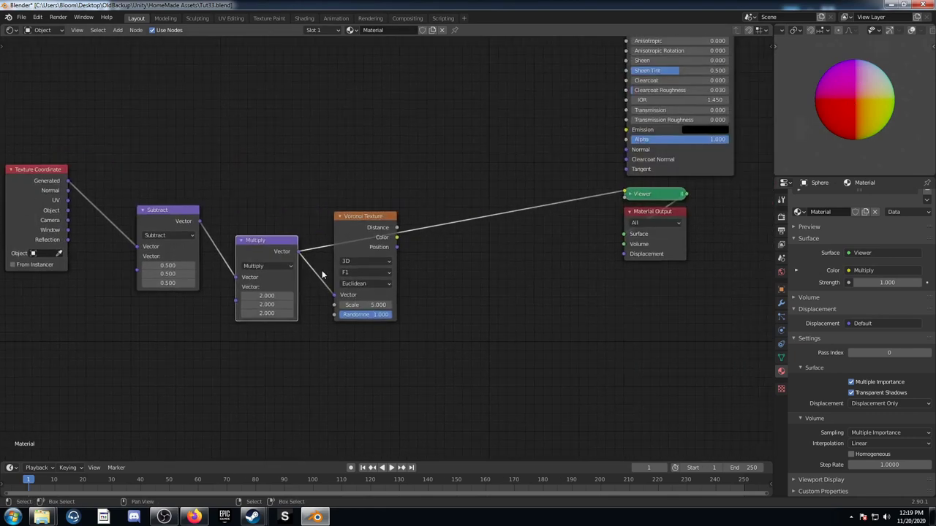
pyautogui.keyDown('ctrl'); pyautogui.keyDown('shift'); pyautogui.click(366, 221); pyautogui.keyUp('shift'); pyautogui.keyUp('ctrl')
pyautogui.moveTo(27, 265); pyautogui.dragTo(134, 255, button='middle')
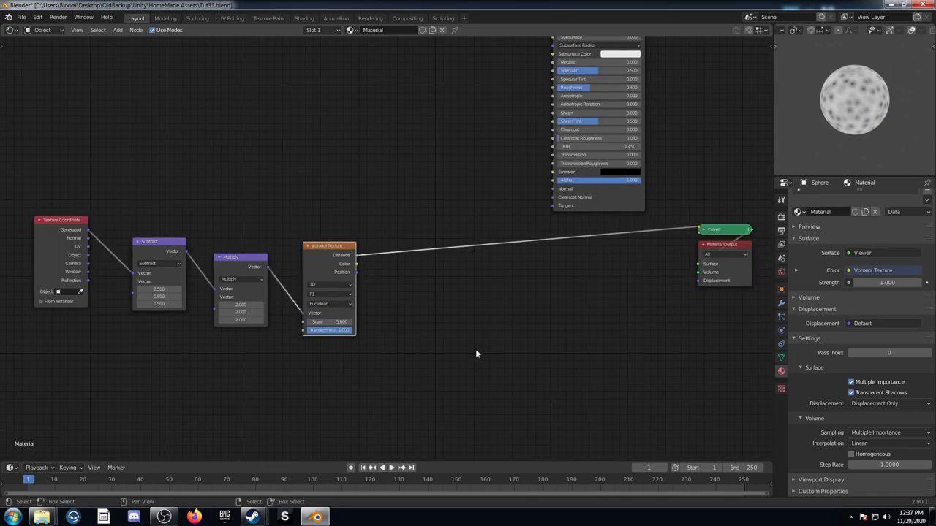
# Step: Add a Displacement node taking the Voronoi Distance as Height and connect it to the Material Output's Displacement input
pyautogui.keyDown('ctrl'); pyautogui.hscroll(1, 476, 340); pyautogui.keyUp('ctrl')
pyautogui.hotkey('shift', 'a')
pyautogui.click(505, 316)
pyautogui.write('disp')
pyautogui.press('Return')
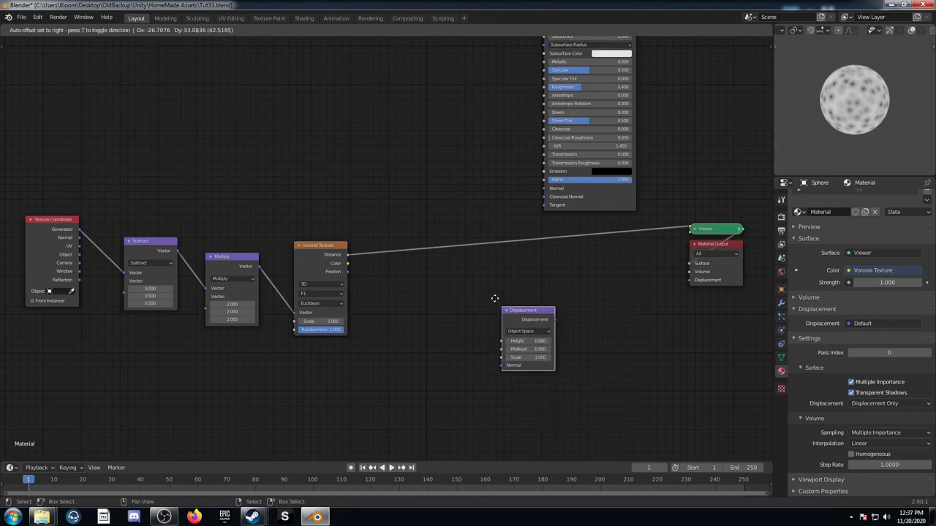
pyautogui.click(566, 275)
pyautogui.moveTo(569, 288); pyautogui.dragTo(571, 263)
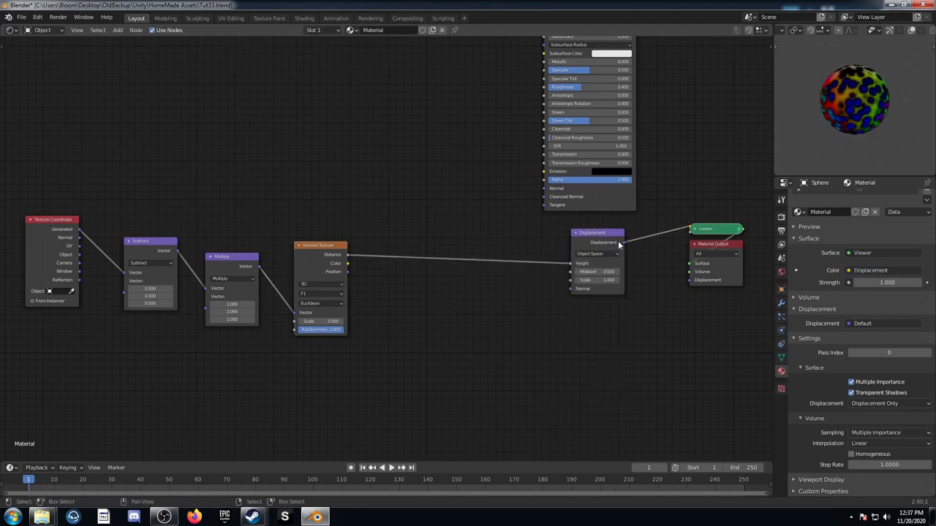
pyautogui.moveTo(623, 243); pyautogui.dragTo(698, 286)
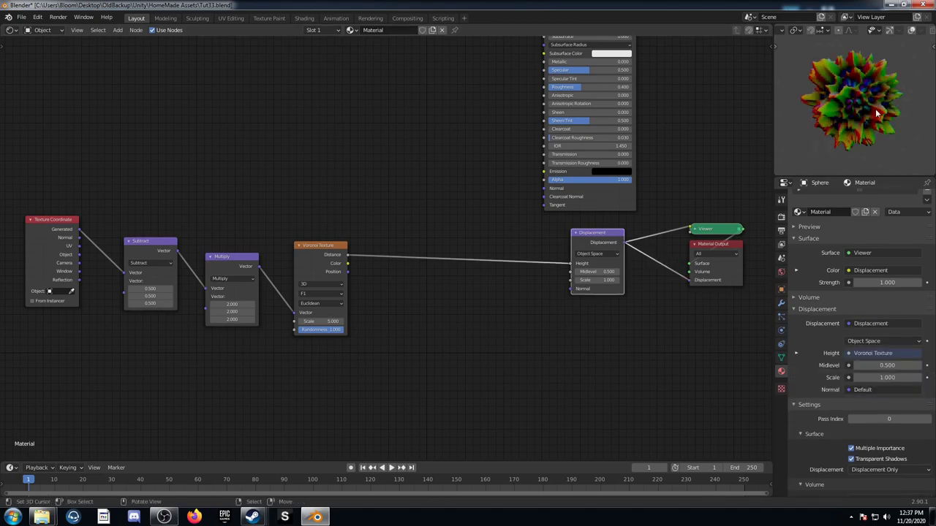
pyautogui.moveTo(865, 124)
pyautogui.mouseDown(button='middle')
pyautogui.moveTo(867, 109)
pyautogui.moveTo(838, 118)
pyautogui.moveTo(863, 110)
pyautogui.mouseUp(button='middle')
pyautogui.scroll(1, 851, 117)
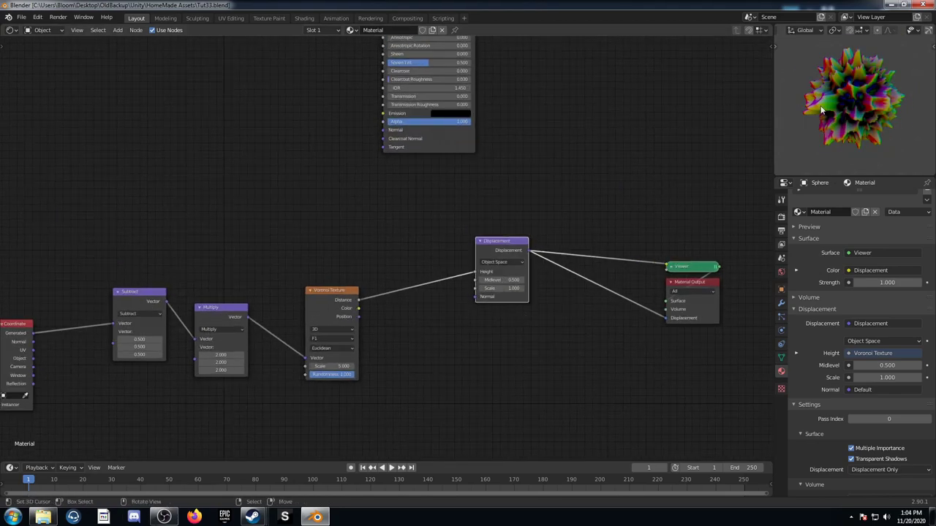
# Step: Move the Displacement, Viewer and Material Output nodes farther from the Voronoi Texture to make room between them
pyautogui.moveTo(468, 182); pyautogui.dragTo(736, 377)
pyautogui.press('g')
pyautogui.click(166, 365)
pyautogui.moveTo(456, 354); pyautogui.dragTo(413, 326, button='middle')
pyautogui.scroll(2, 413, 326)
pyautogui.moveTo(488, 344); pyautogui.dragTo(378, 335, button='middle')
pyautogui.scroll(-3, 424, 307)
# Step: Add a Math node beside the Voronoi Texture and feed the Distance output into its first value
pyautogui.hotkey('shift', 'a')
pyautogui.click(373, 331)
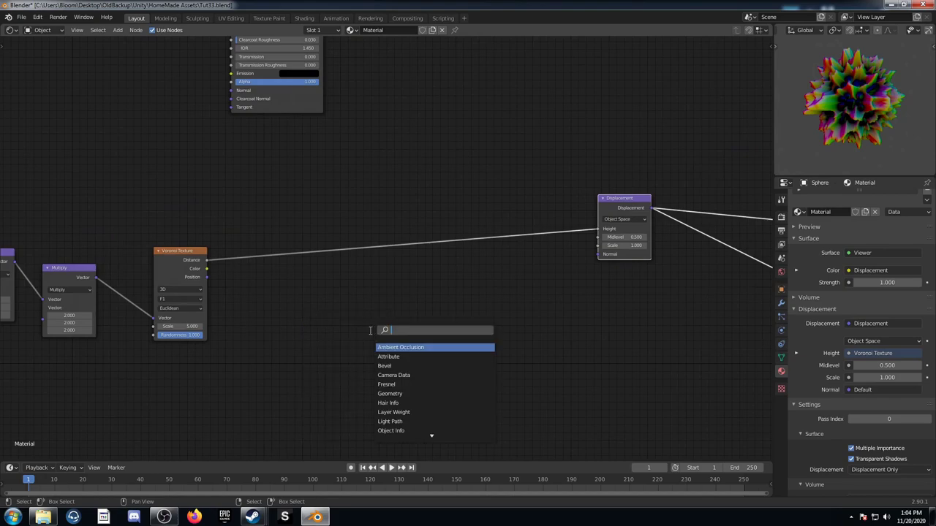
pyautogui.write('math')
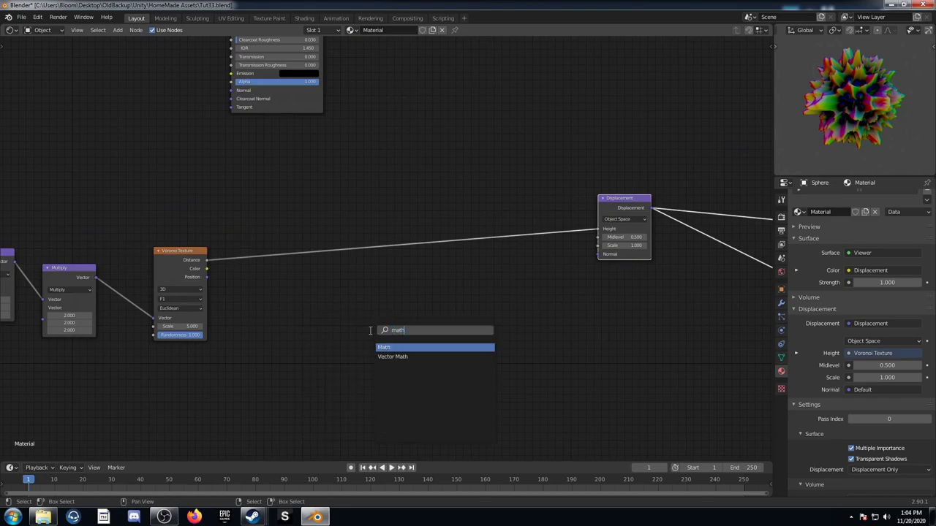
pyautogui.press('Return')
pyautogui.click(259, 288)
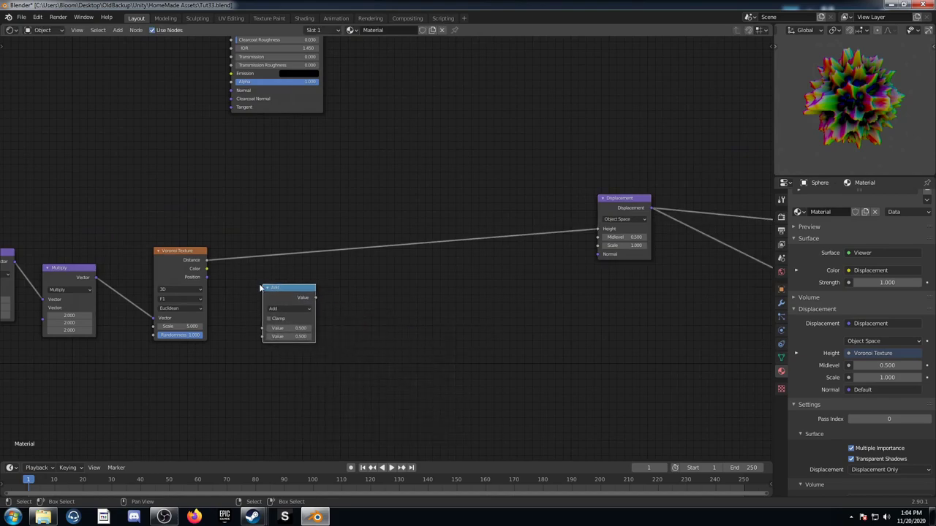
pyautogui.moveTo(208, 261); pyautogui.dragTo(223, 283)
pyautogui.moveTo(261, 326); pyautogui.dragTo(262, 328)
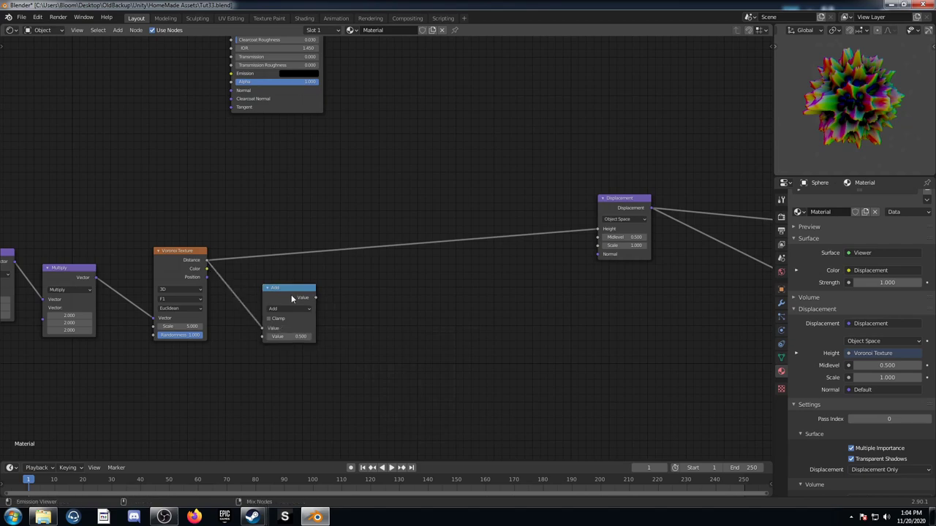
# Step: Preview the Math node on the sphere and set it to Subtract with a value of 0.4
pyautogui.keyDown('ctrl'); pyautogui.keyDown('shift'); pyautogui.click(291, 294); pyautogui.keyUp('shift'); pyautogui.keyUp('ctrl')
pyautogui.scroll(2, 342, 364)
pyautogui.click(315, 264)
pyautogui.press('s')
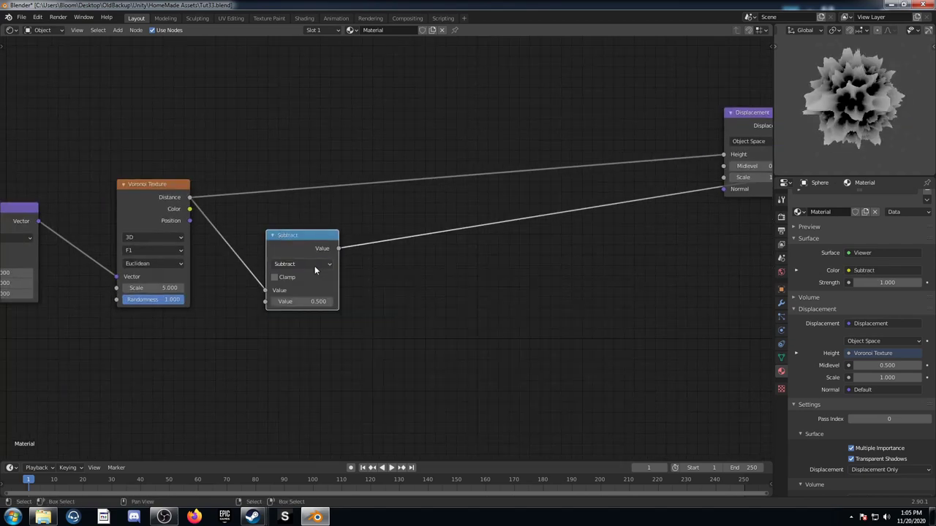
pyautogui.click(274, 302)
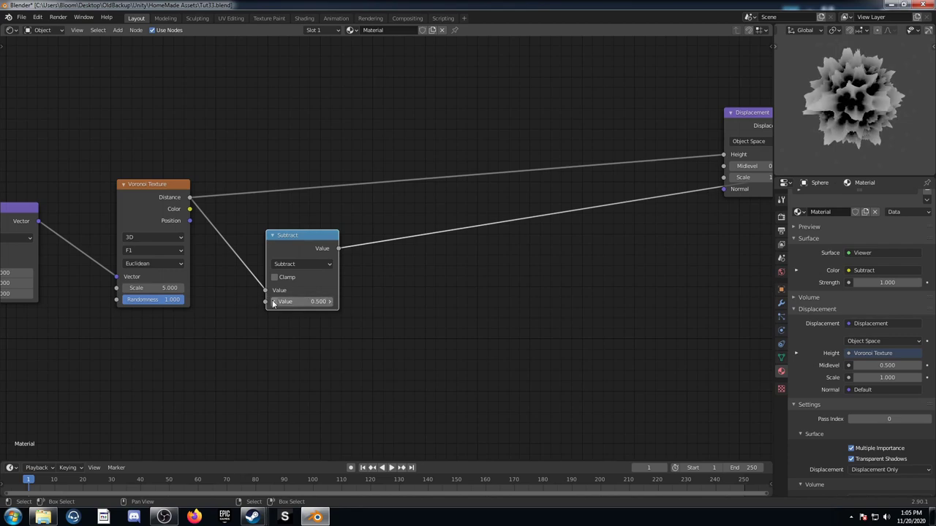
pyautogui.moveTo(408, 319); pyautogui.dragTo(350, 331, button='middle')
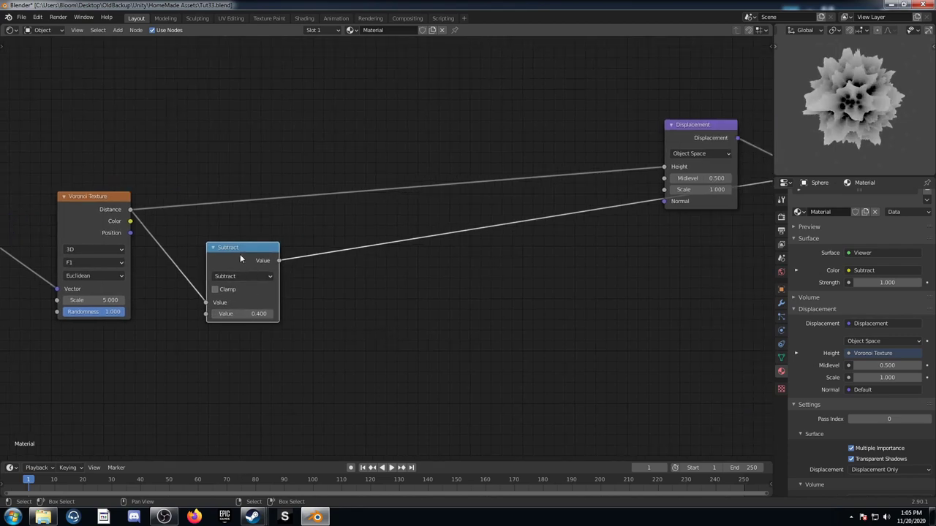
# Step: Duplicate the Subtract math node, insert the copy after it, and set it to Power with an exponent of 0.4
pyautogui.hotkey('shift', 'd')
pyautogui.click(316, 257)
pyautogui.click(341, 253)
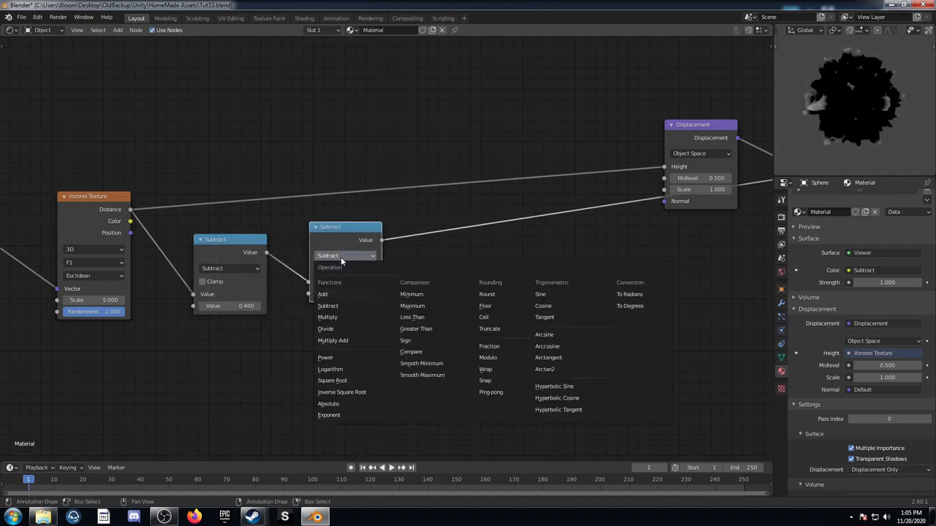
pyautogui.click(353, 361)
pyautogui.press('-')
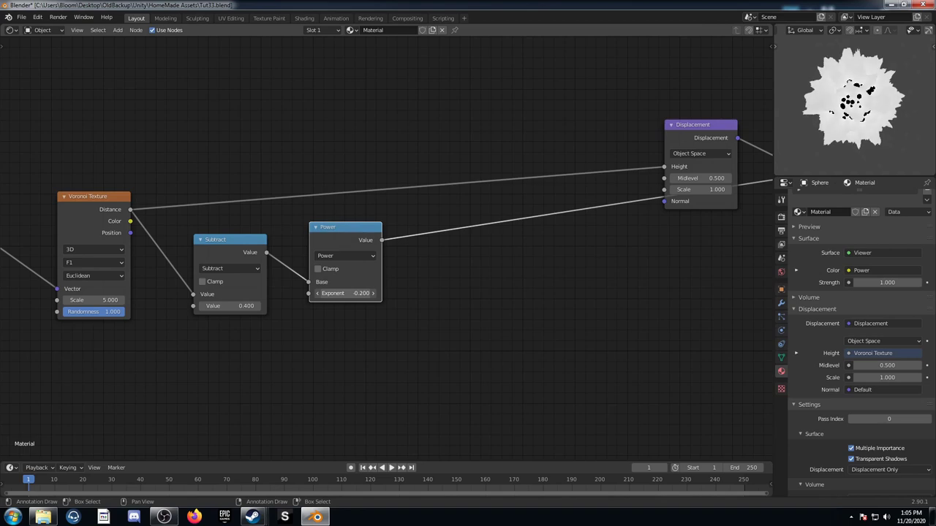
pyautogui.click(347, 294)
pyautogui.write('0.5')
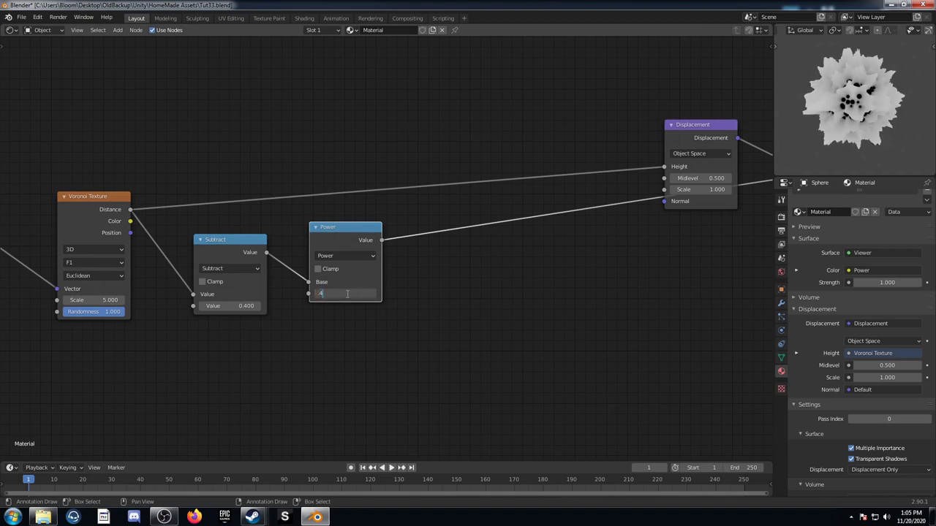
pyautogui.press('Return')
# Step: Duplicate the Power node, insert the copy after it, and set it to Multiply with a value of 1
pyautogui.hotkey('shift', 'd')
pyautogui.click(459, 229)
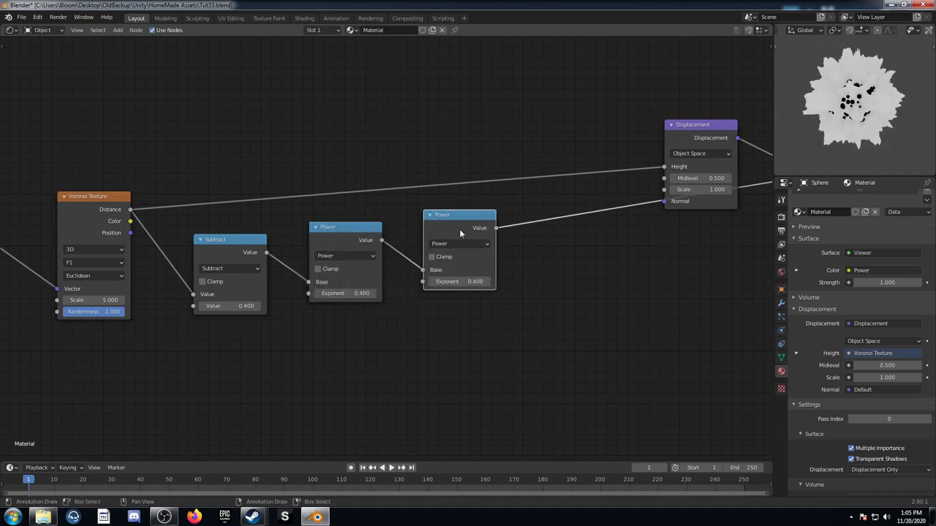
pyautogui.click(457, 245)
pyautogui.click(443, 305)
pyautogui.click(459, 281)
pyautogui.press('Return')
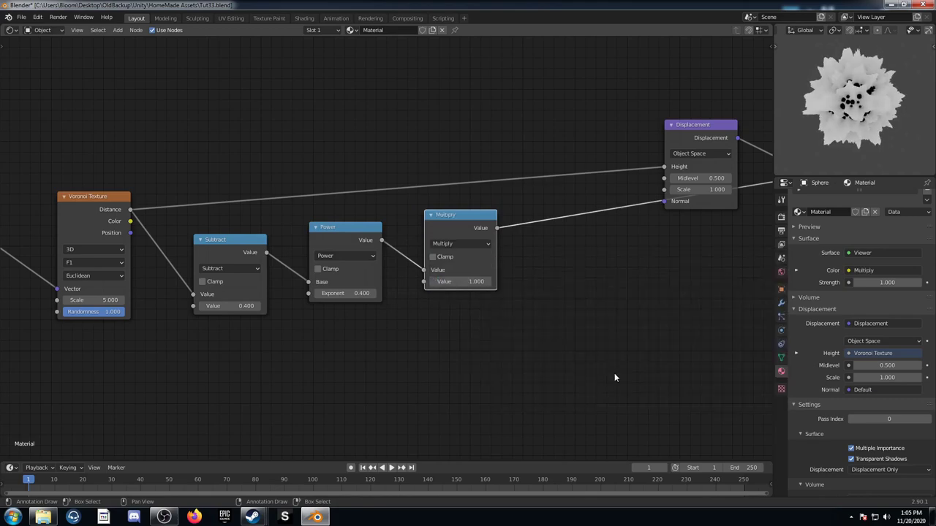
pyautogui.moveTo(461, 227); pyautogui.dragTo(377, 298, button='middle')
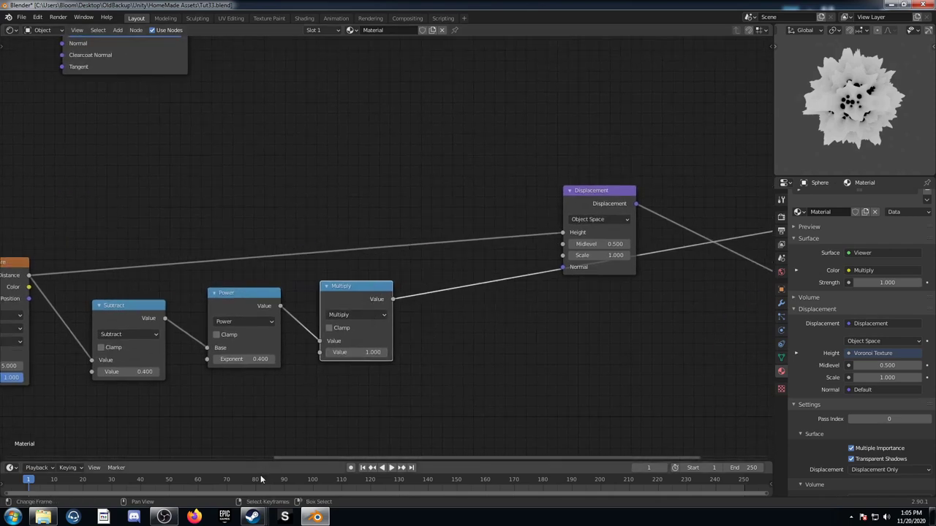
# Step: Insert a Vector Math node into the link between the Voronoi Distance and the Displacement node's Height
pyautogui.hotkey('shift', 'a')
pyautogui.write('math')
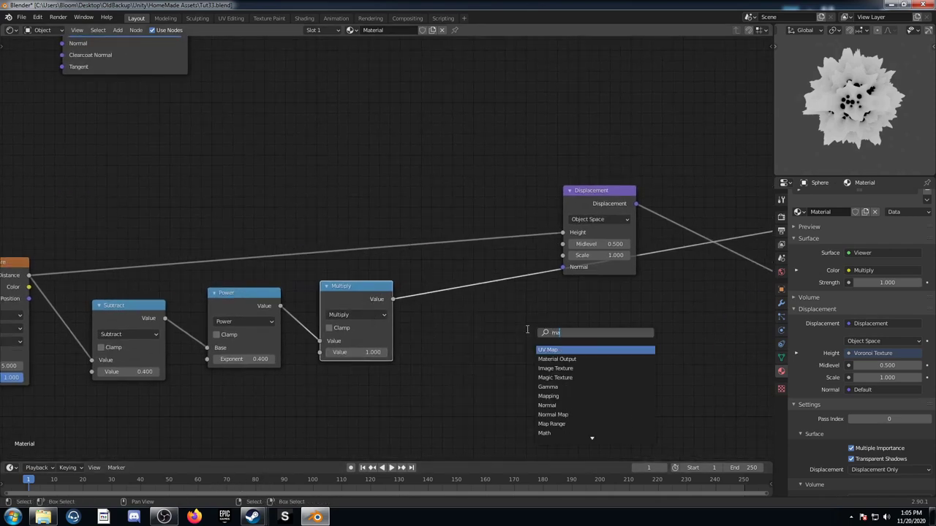
pyautogui.press('Down')
pyautogui.press('Return')
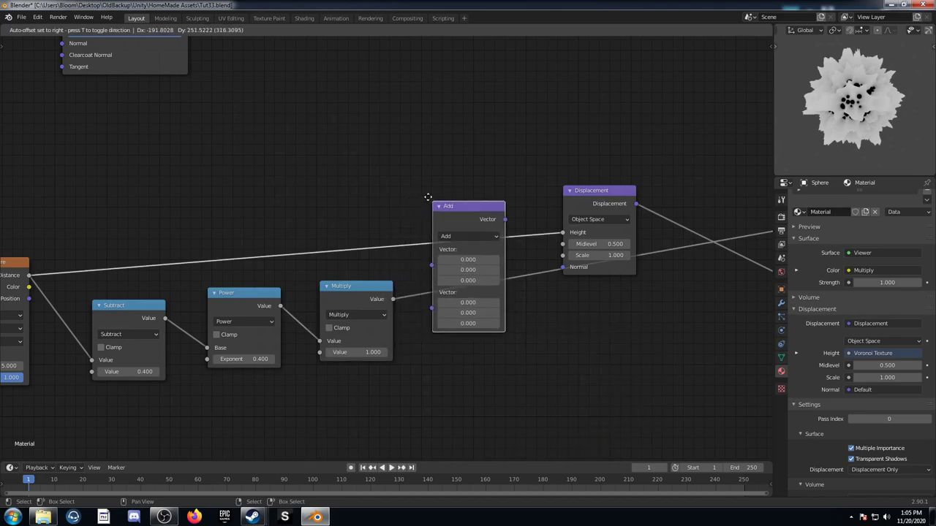
pyautogui.click(439, 183)
pyautogui.moveTo(460, 190); pyautogui.dragTo(471, 161)
# Step: Set the new Vector Math node to Scale and feed the math Multiply node's output into its Scale input
pyautogui.click(491, 190)
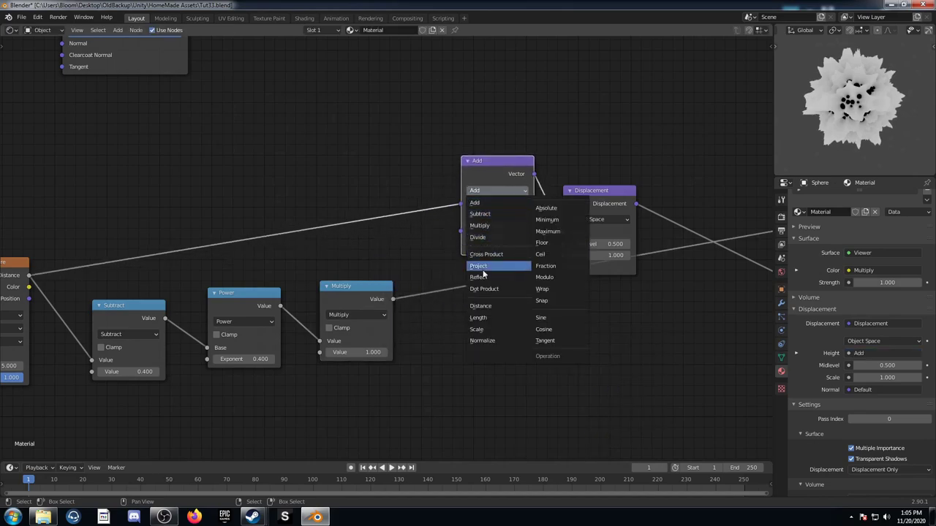
pyautogui.click(491, 328)
pyautogui.moveTo(392, 299); pyautogui.dragTo(459, 215)
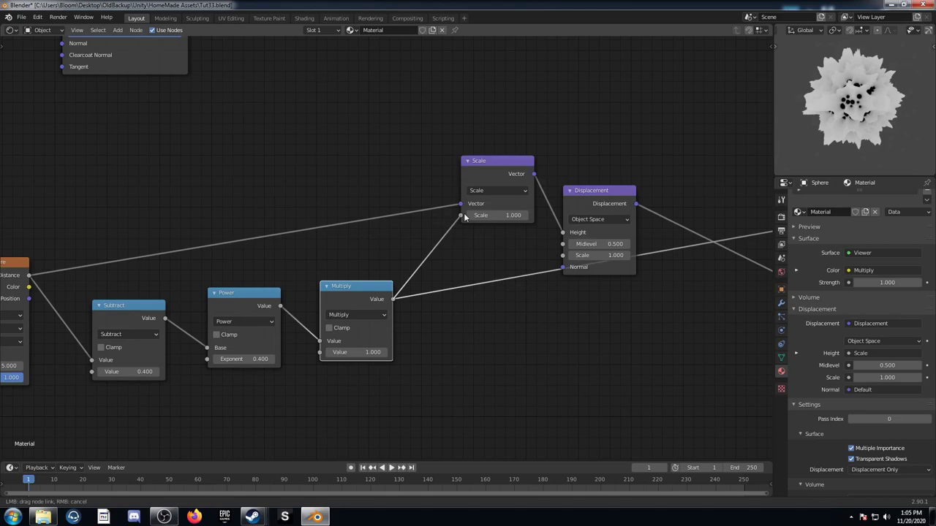
pyautogui.moveTo(620, 262); pyautogui.dragTo(656, 181, button='middle')
# Step: Set the Voronoi Texture's Randomness to 0 and its Scale to 200
pyautogui.moveTo(201, 295); pyautogui.dragTo(457, 241, button='middle')
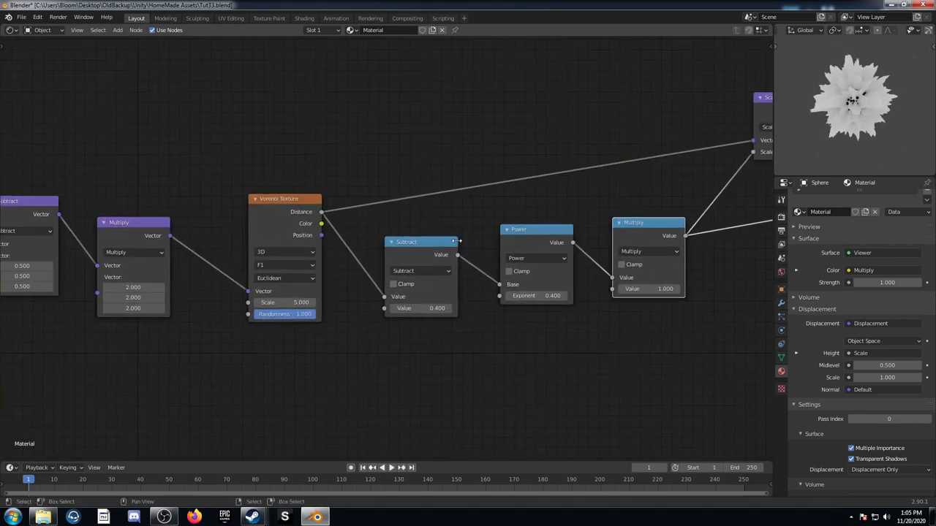
pyautogui.click(295, 318)
pyautogui.write('0')
pyautogui.press('Return')
pyautogui.click(284, 304)
pyautogui.write('20')
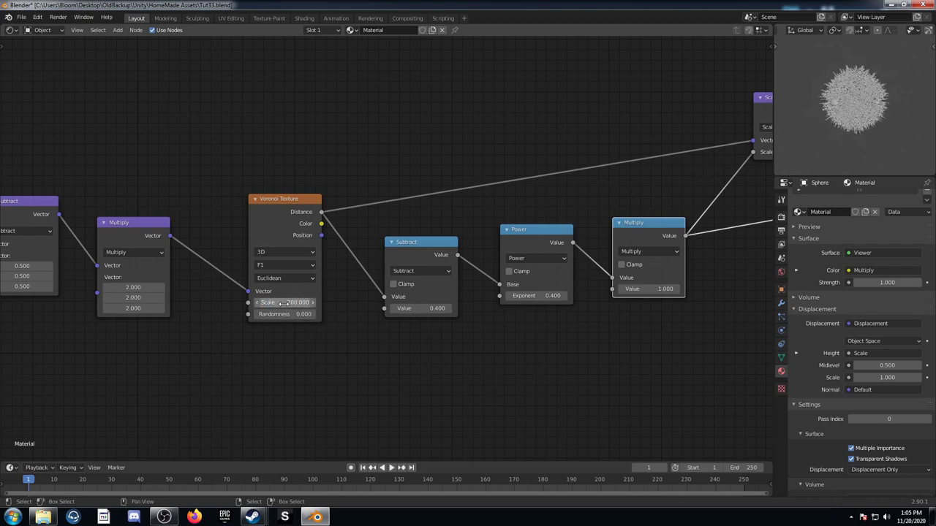
pyautogui.press('Return')
# Step: Connect the Principled BSDF to the Material Output's surface and inspect the shaded spikes on the sphere
pyautogui.moveTo(419, 114); pyautogui.dragTo(261, 244, button='middle')
pyautogui.scroll(-2, 366, 233)
pyautogui.moveTo(357, 141); pyautogui.dragTo(356, 261, button='middle')
pyautogui.keyDown('ctrl'); pyautogui.keyDown('shift'); pyautogui.click(288, 103); pyautogui.keyUp('shift'); pyautogui.keyUp('ctrl')
pyautogui.scroll(3, 853, 93)
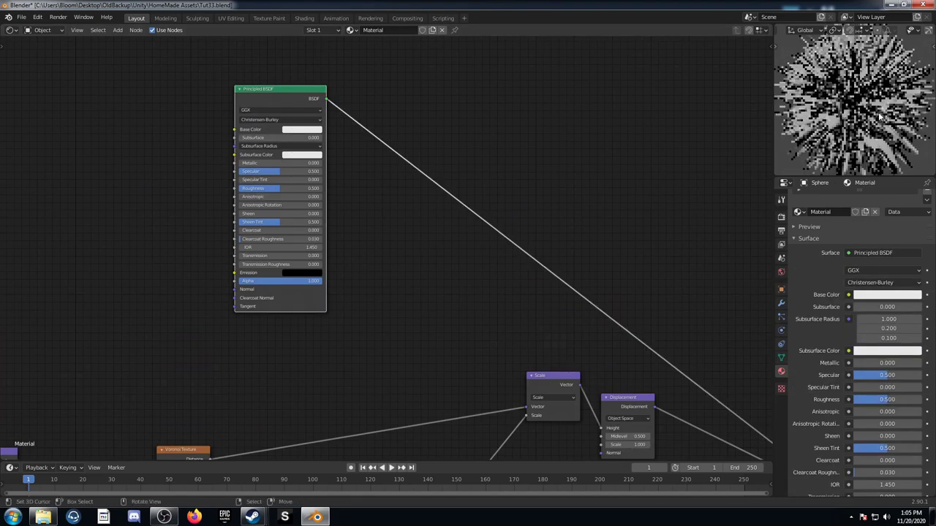
pyautogui.moveTo(857, 117)
pyautogui.mouseDown(button='middle')
pyautogui.moveTo(861, 130)
pyautogui.moveTo(843, 150)
pyautogui.moveTo(858, 102)
pyautogui.moveTo(850, 115)
pyautogui.mouseUp(button='middle')
pyautogui.press('Tab')
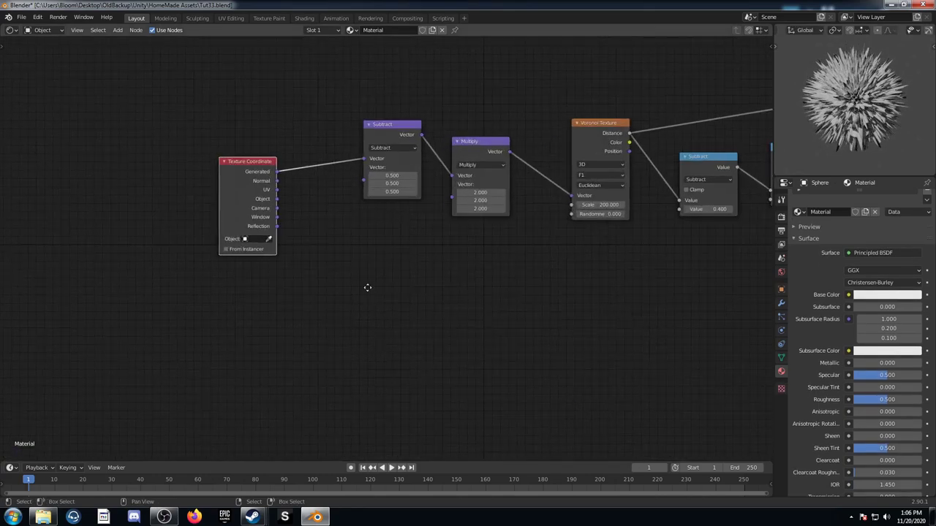
# Step: Move the Texture Coordinate node away and insert a Noise Texture between it and the vector Subtract node
pyautogui.moveTo(247, 159); pyautogui.dragTo(179, 226)
pyautogui.moveTo(331, 333); pyautogui.dragTo(426, 305, button='middle')
pyautogui.hotkey('shift', 'a')
pyautogui.write('noise')
pyautogui.press('Return')
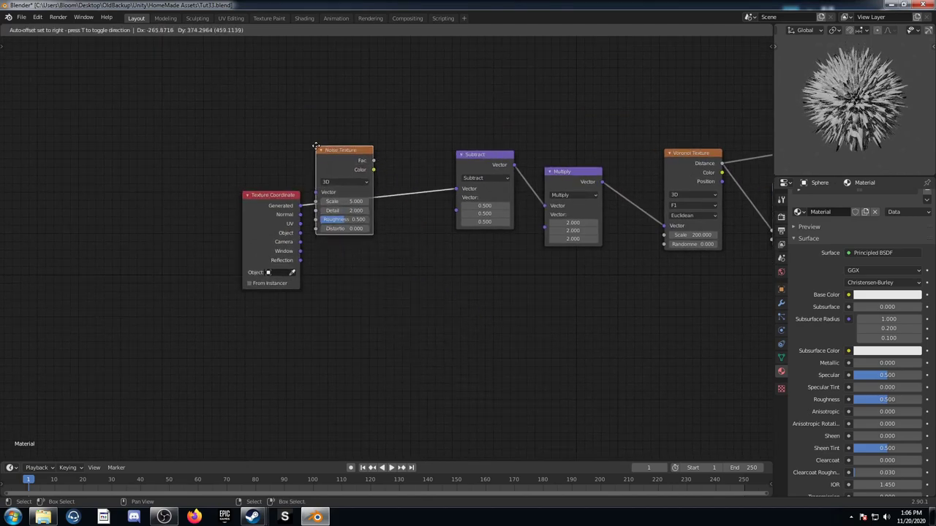
pyautogui.click(333, 149)
# Step: Duplicate the Noise Texture into the link before the Subtract node, and set the first Noise Texture's Scale to 40
pyautogui.hotkey('shift', 'd')
pyautogui.click(486, 218)
pyautogui.scroll(3, 493, 296)
pyautogui.moveTo(455, 236); pyautogui.dragTo(496, 259, button='middle')
pyautogui.click(430, 229)
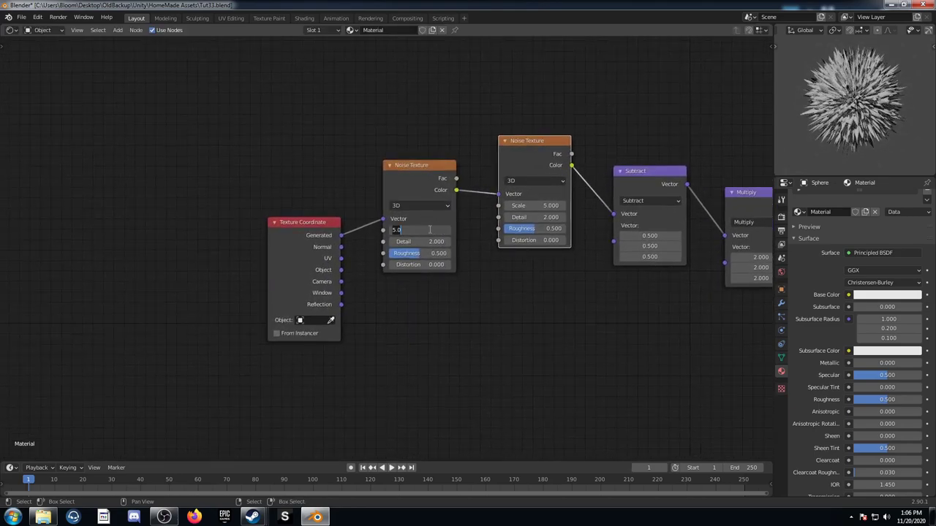
pyautogui.moveTo(555, 318); pyautogui.dragTo(570, 309, button='middle')
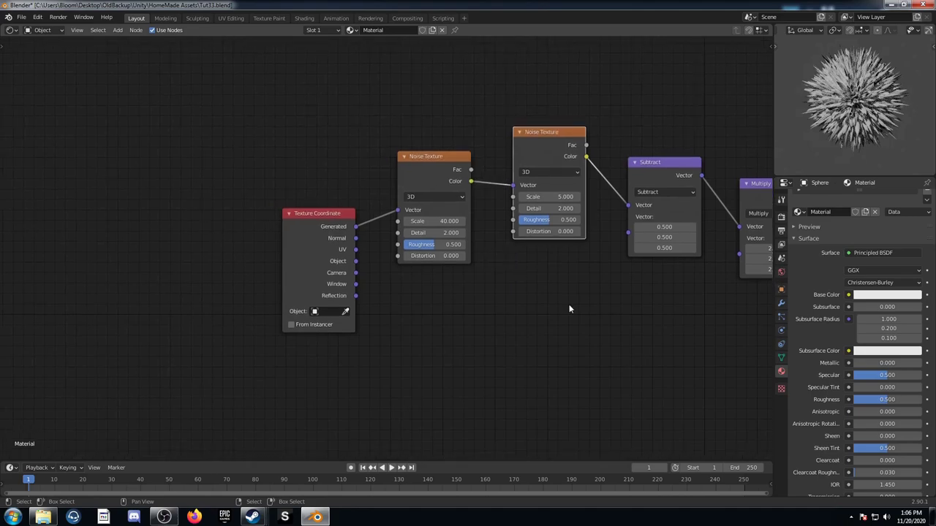
# Step: Insert a Mix node after the first Noise Texture and a copy of it after the second Noise Texture
pyautogui.hotkey('shift', 'a')
pyautogui.click(561, 313)
pyautogui.write('mix')
pyautogui.press('Return')
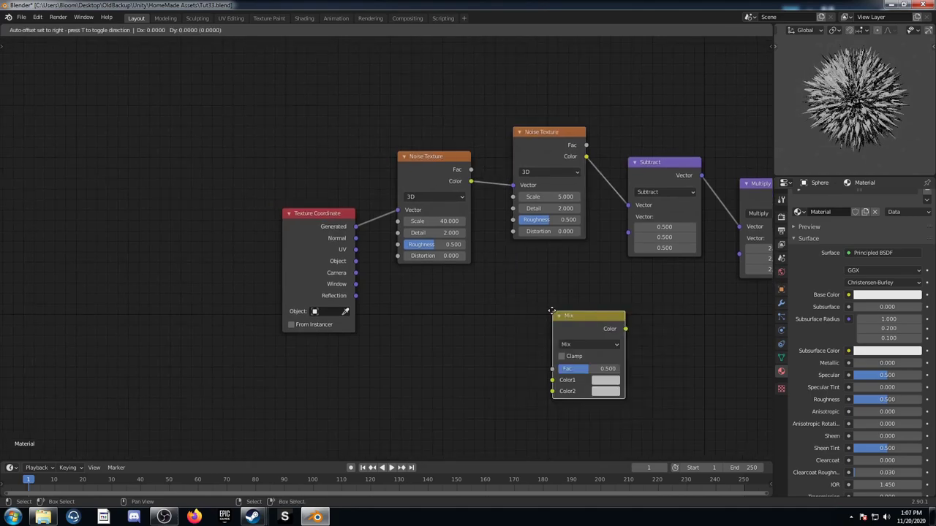
pyautogui.click(482, 158)
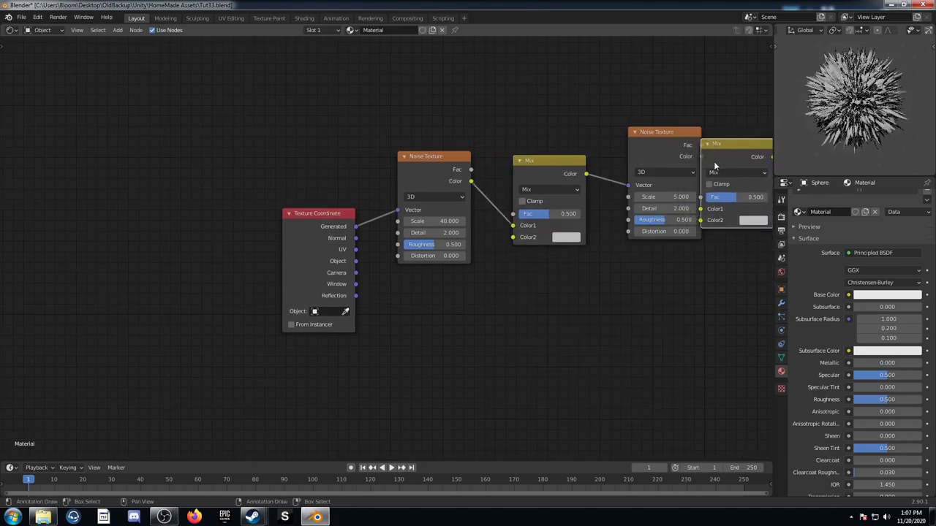
pyautogui.moveTo(666, 239); pyautogui.dragTo(513, 239, button='middle')
# Step: Raise the first Noise Texture above the chain and connect the Texture Coordinate's Generated output to the first Mix node's Color2
pyautogui.scroll(-1, 512, 239)
pyautogui.moveTo(304, 137); pyautogui.dragTo(371, 230, button='middle')
pyautogui.moveTo(356, 258); pyautogui.dragTo(353, 189)
pyautogui.moveTo(307, 301); pyautogui.dragTo(432, 314)
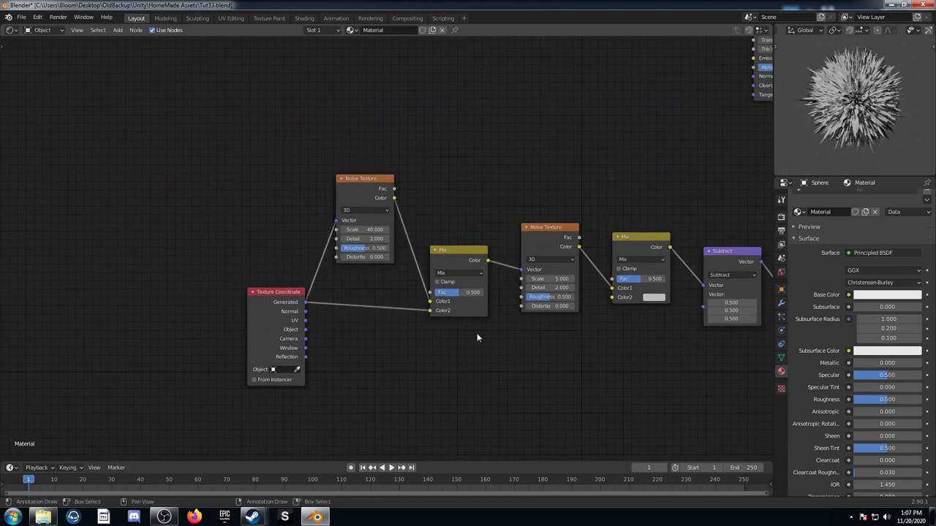
# Step: Raise the second Noise Texture and connect the first Mix node's Color output to the second Mix node's Color2
pyautogui.press('Home')
pyautogui.moveTo(491, 261); pyautogui.dragTo(492, 191)
pyautogui.moveTo(481, 383); pyautogui.dragTo(419, 306, button='middle')
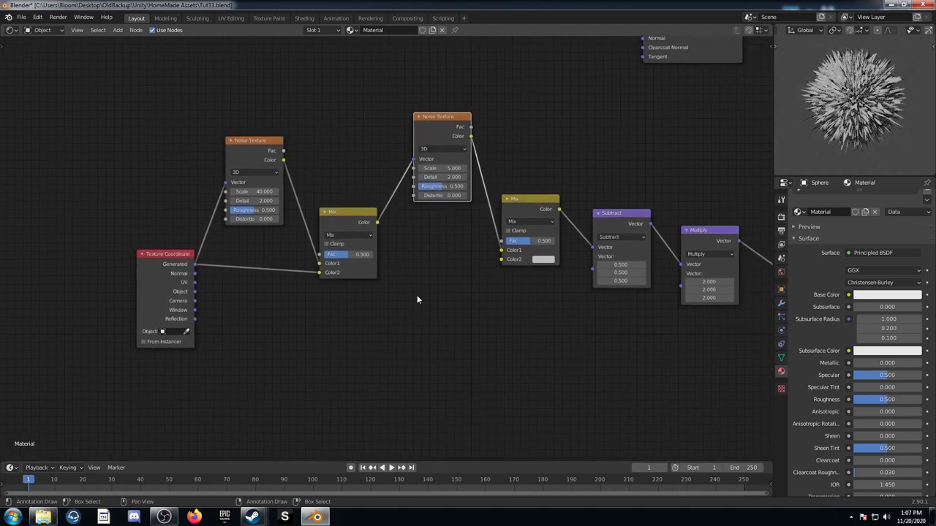
pyautogui.moveTo(376, 223); pyautogui.dragTo(389, 230)
pyautogui.moveTo(450, 246); pyautogui.dragTo(501, 259)
# Step: Set the first Mix node's Fac to 0.98 and the second Mix node's Fac to 0.9
pyautogui.moveTo(505, 328); pyautogui.dragTo(483, 356, button='middle')
pyautogui.scroll(2, 458, 358)
pyautogui.moveTo(411, 337); pyautogui.dragTo(485, 322, button='middle')
pyautogui.click(387, 274)
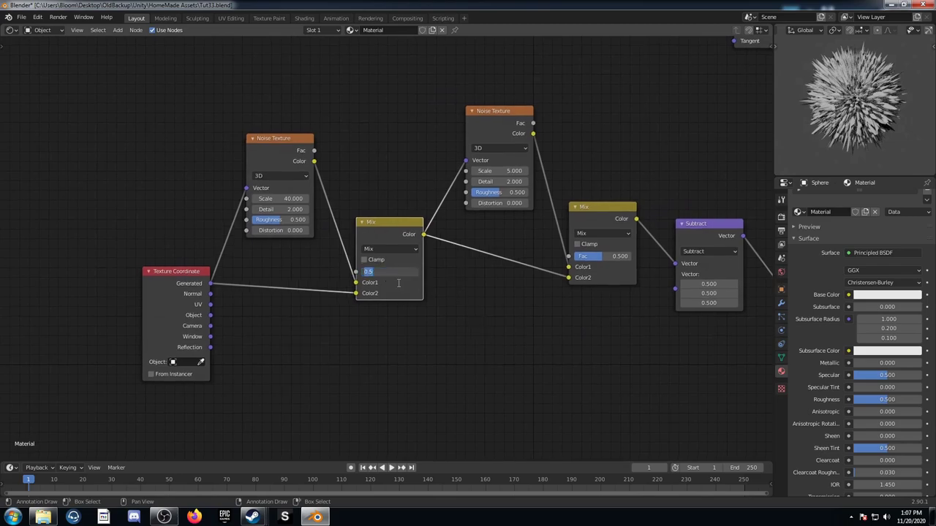
pyautogui.write('.98')
pyautogui.press('Return')
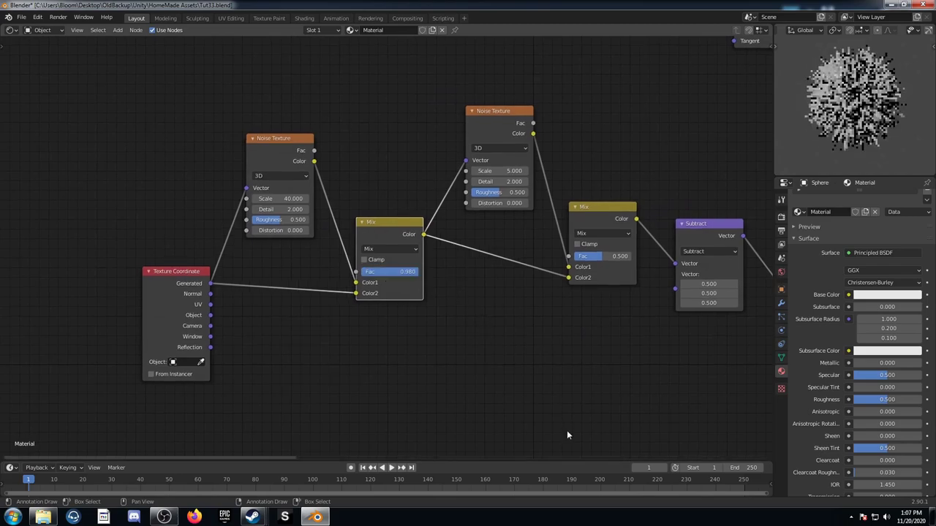
pyautogui.click(609, 257)
pyautogui.write('.9')
pyautogui.press('Return')
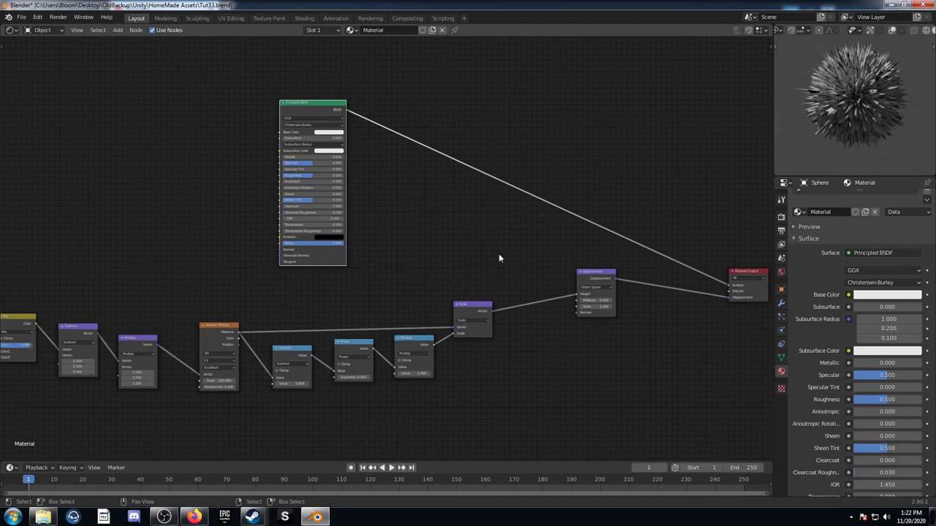
# Step: Add a separate Noise Texture beside the Principled BSDF and preview its Color output on the sphere
pyautogui.keyDown('shift'); pyautogui.scroll(-2, 453, 233); pyautogui.keyUp('shift')
pyautogui.scroll(2, 438, 226)
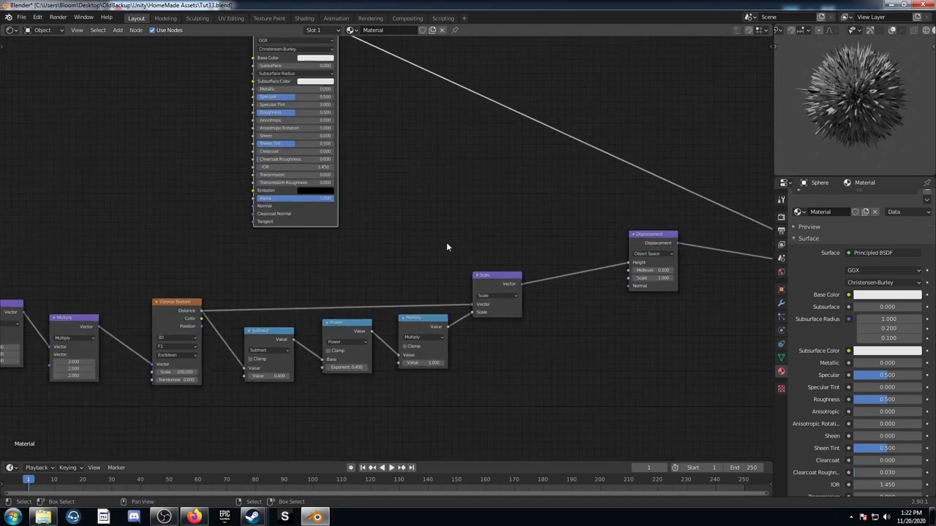
pyautogui.keyDown('ctrl'); pyautogui.hscroll(-1, 470, 225); pyautogui.keyUp('ctrl')
pyautogui.hotkey('shift', 'a')
pyautogui.write('noise')
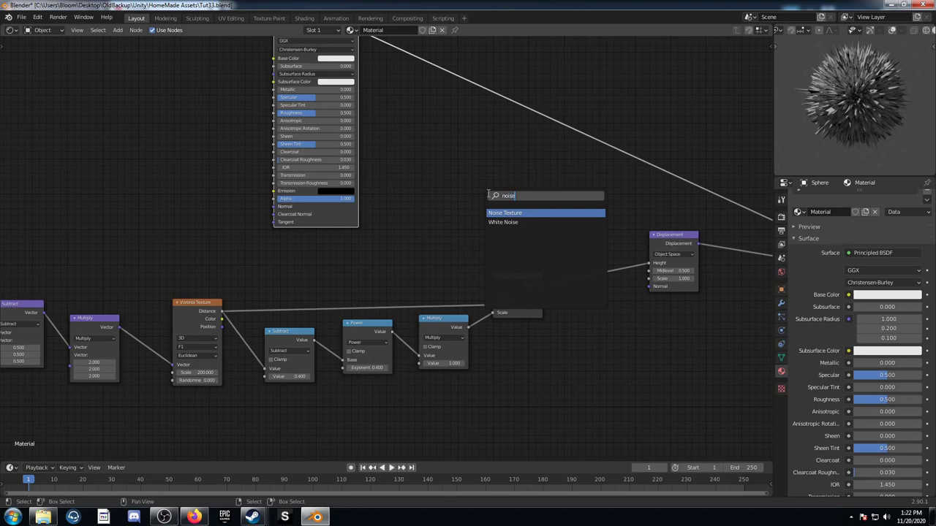
pyautogui.press('Return')
pyautogui.click(412, 173)
pyautogui.keyDown('ctrl'); pyautogui.keyDown('shift'); pyautogui.click(424, 175); pyautogui.keyUp('shift'); pyautogui.keyUp('ctrl')
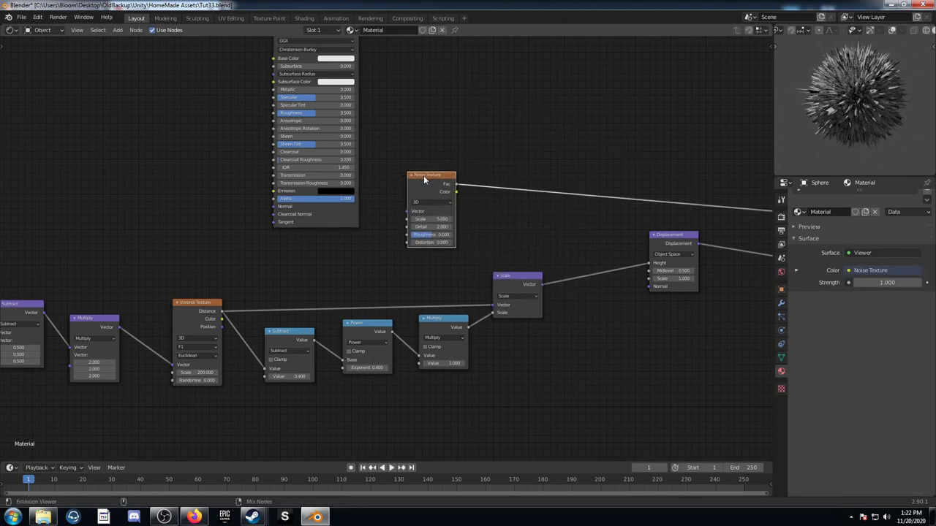
pyautogui.keyDown('ctrl'); pyautogui.keyDown('shift'); pyautogui.click(430, 180); pyautogui.keyUp('shift'); pyautogui.keyUp('ctrl')
pyautogui.moveTo(431, 181); pyautogui.dragTo(424, 158)
# Step: Insert a ColorRamp after the previewed Noise Texture and set its black stop's position to 0.4
pyautogui.hotkey('shift', 'a')
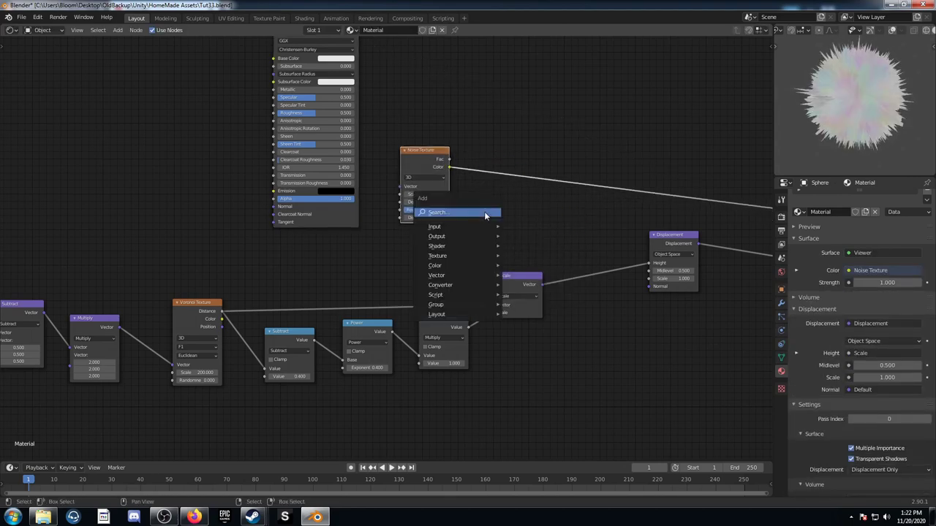
pyautogui.click(483, 211)
pyautogui.write('color ramp')
pyautogui.press('Return')
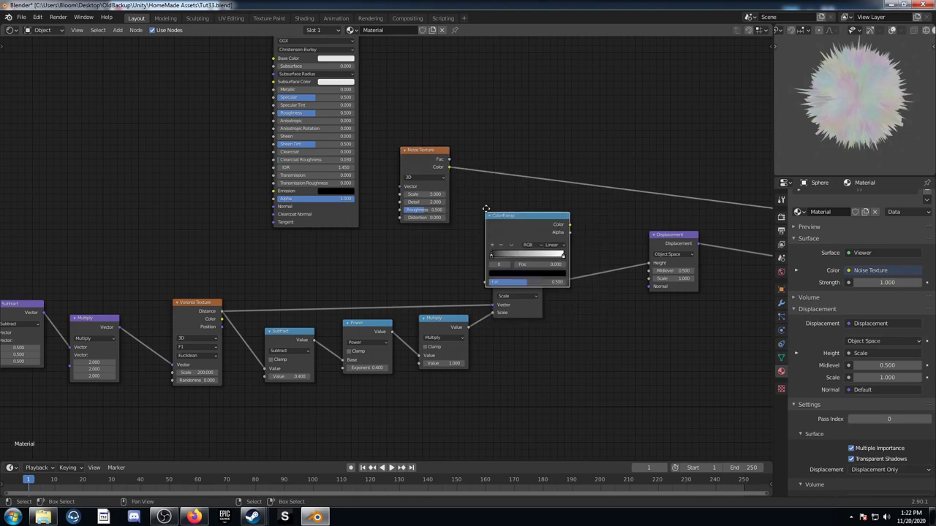
pyautogui.click(485, 129)
pyautogui.scroll(2, 504, 188)
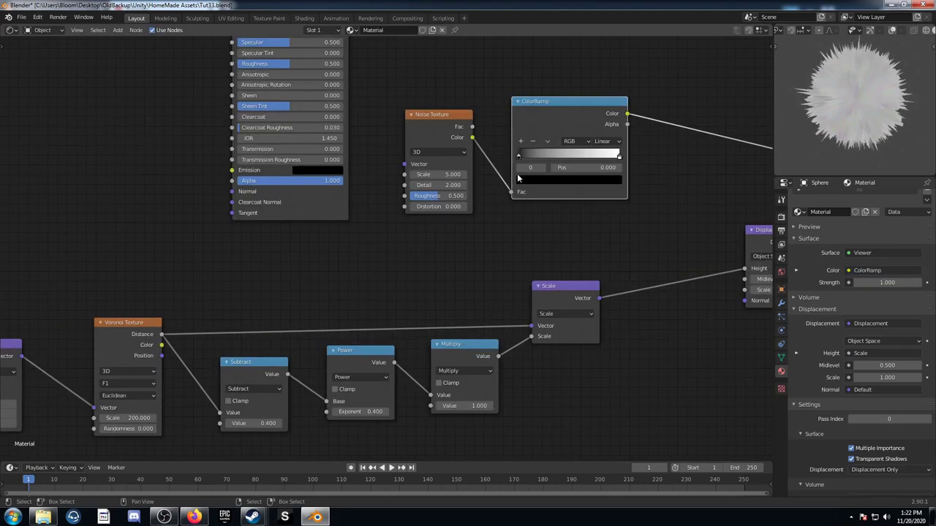
pyautogui.click(580, 168)
pyautogui.write('.4')
pyautogui.press('Return')
pyautogui.moveTo(677, 186); pyautogui.dragTo(618, 162, button='middle')
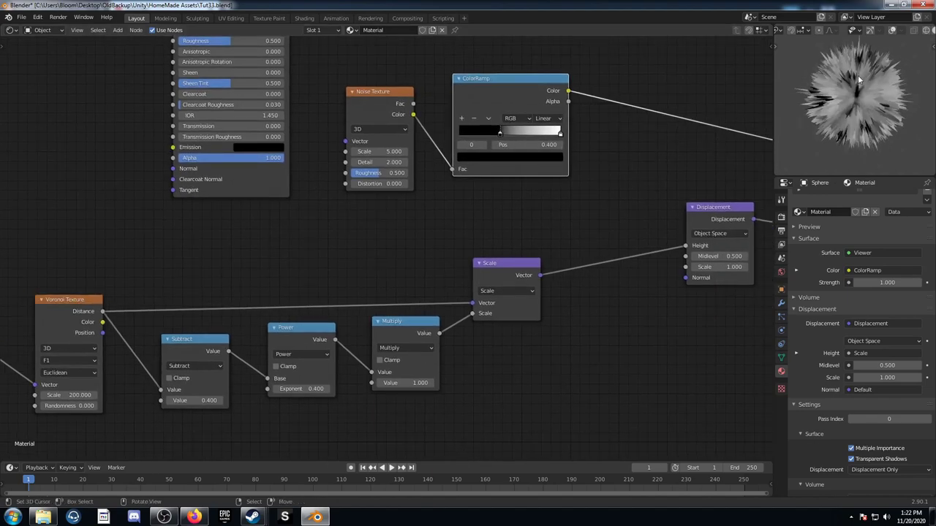
# Step: Insert a Mix node between the Scale and Displacement nodes and move the Scale link to its Color2 input
pyautogui.moveTo(510, 267); pyautogui.dragTo(448, 227, button='middle')
pyautogui.moveTo(507, 186); pyautogui.dragTo(494, 207, button='middle')
pyautogui.hotkey('shift', 'a')
pyautogui.click(495, 205)
pyautogui.write('ixr')
pyautogui.press('Return')
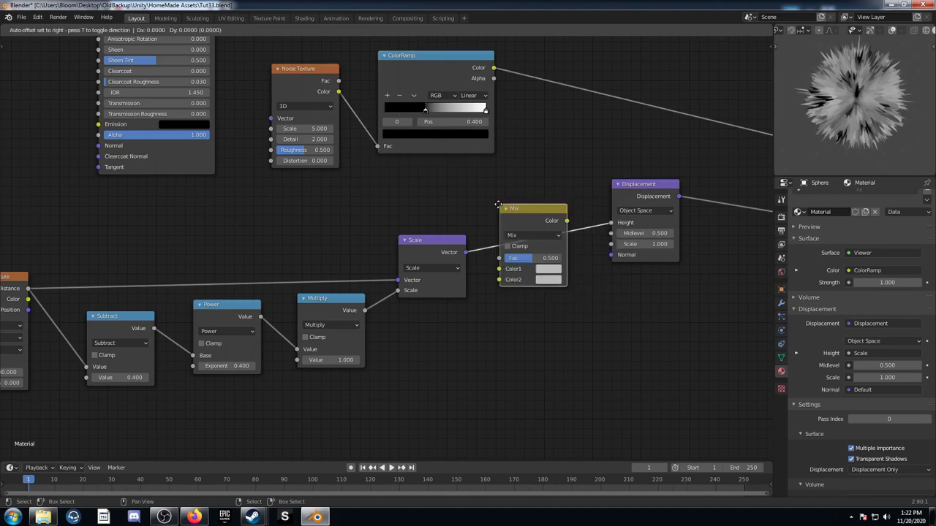
pyautogui.click(503, 197)
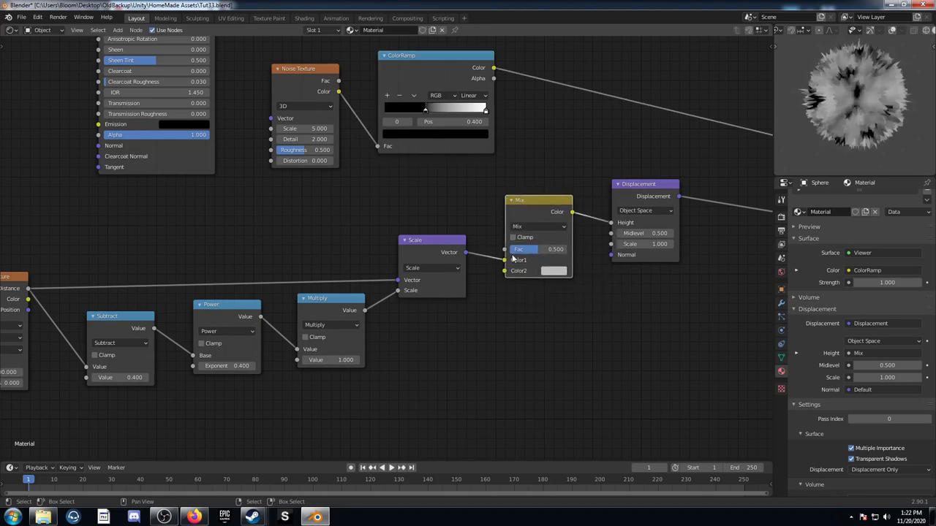
pyautogui.moveTo(504, 263); pyautogui.dragTo(505, 271)
# Step: Set the new Mix node's Color1 to black and connect the ColorRamp's Color to its Fac
pyautogui.click(559, 261)
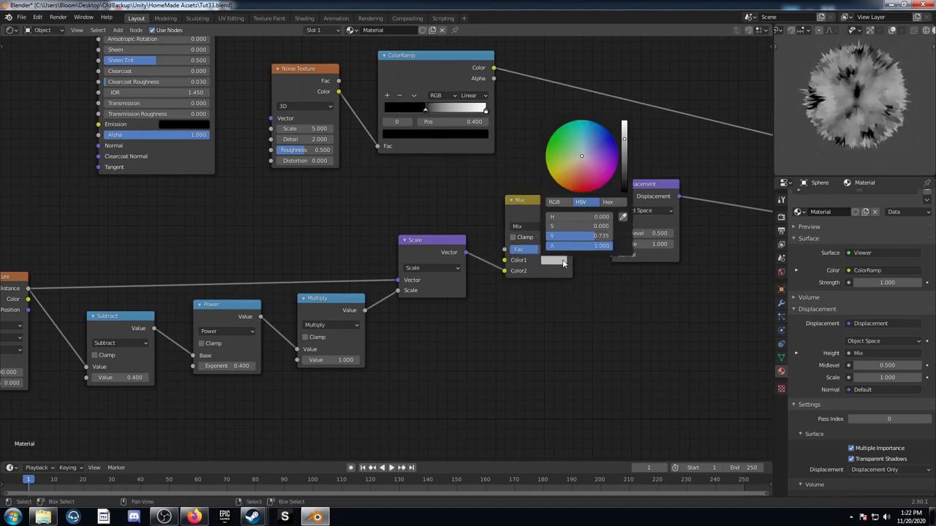
pyautogui.scroll(-10, 585, 163)
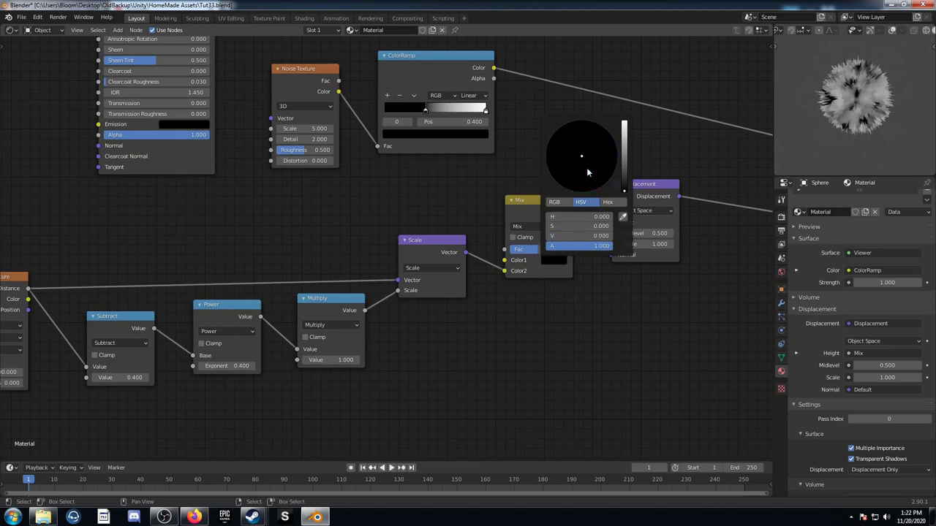
pyautogui.moveTo(494, 67); pyautogui.dragTo(503, 249)
pyautogui.moveTo(526, 152); pyautogui.dragTo(533, 207, button='middle')
pyautogui.moveTo(537, 259); pyautogui.dragTo(546, 247)
pyautogui.moveTo(446, 115); pyautogui.dragTo(437, 126)
# Step: Examine how the ColorRamp mask affects the spikes on the sphere from several angles
pyautogui.scroll(3, 445, 246)
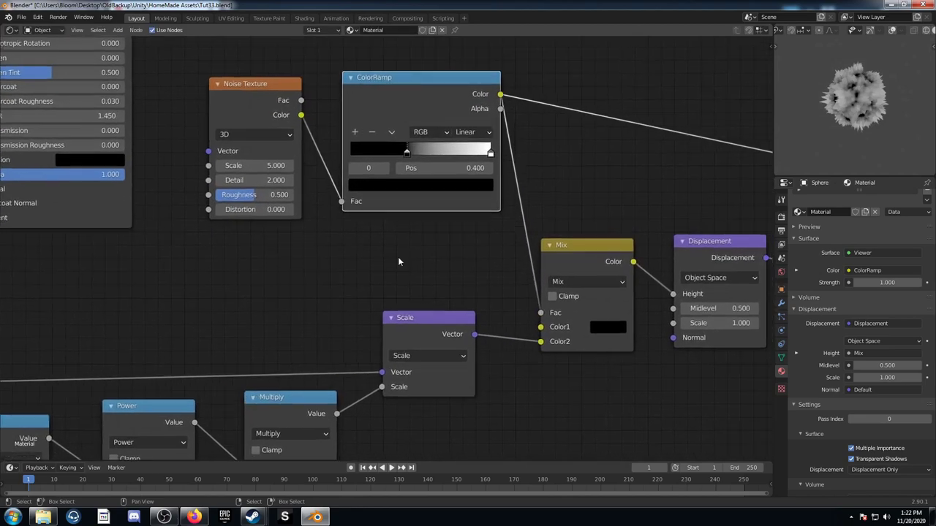
pyautogui.scroll(3, 842, 118)
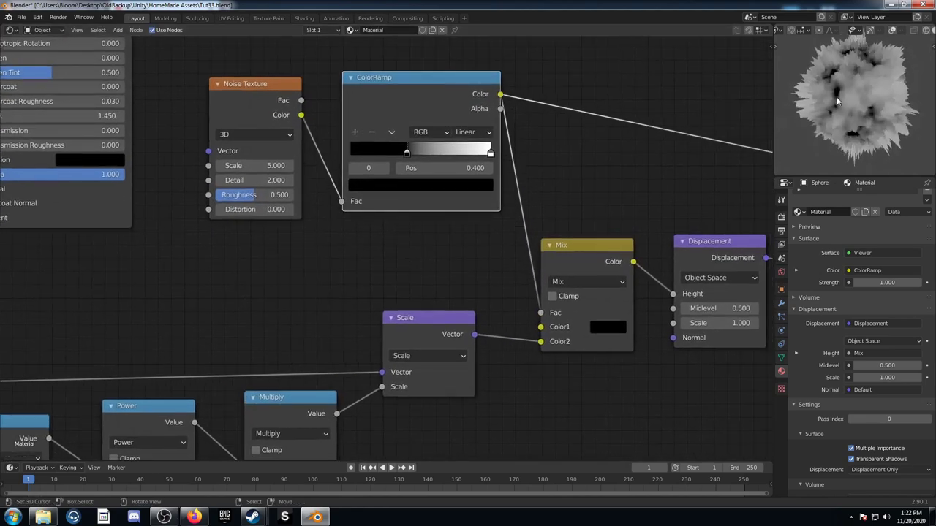
pyautogui.moveTo(829, 108); pyautogui.dragTo(840, 125, button='middle')
pyautogui.moveTo(320, 151); pyautogui.dragTo(434, 210, button='middle')
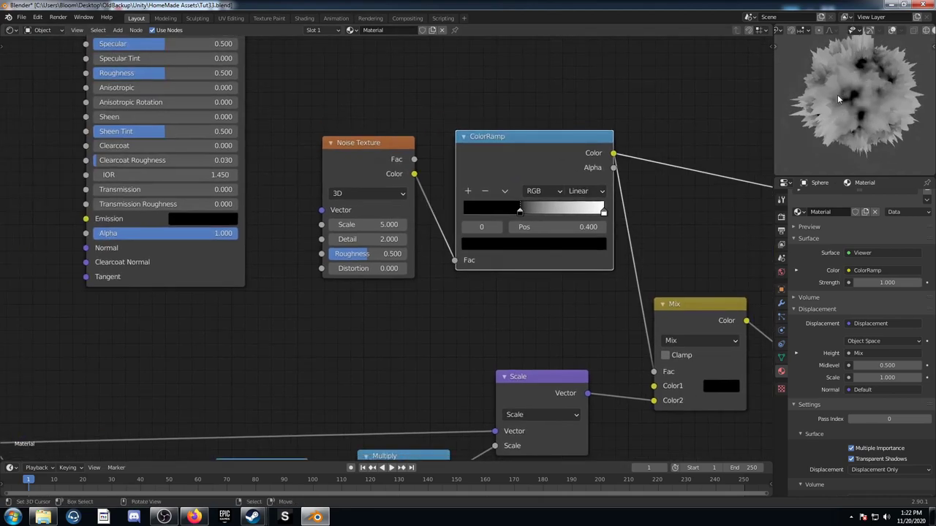
pyautogui.moveTo(873, 110); pyautogui.dragTo(866, 109, button='middle')
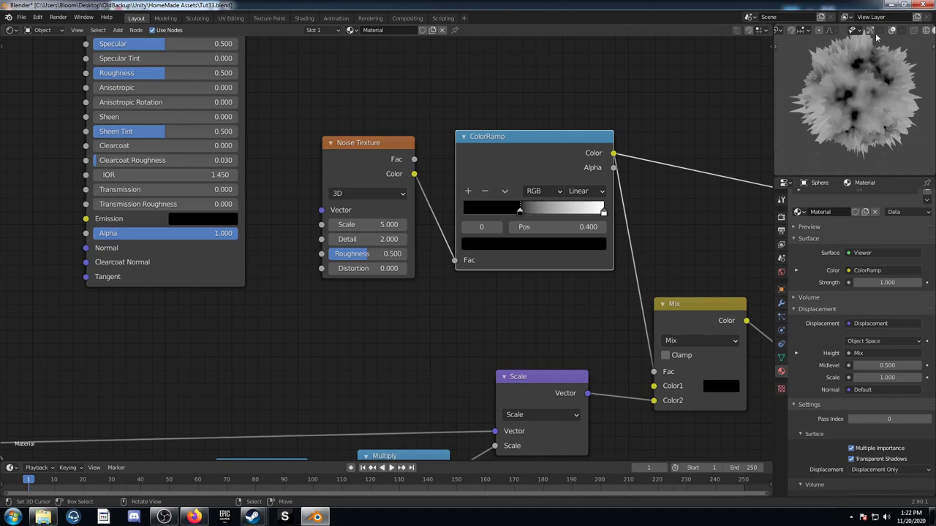
pyautogui.moveTo(395, 201); pyautogui.dragTo(376, 192, button='middle')
pyautogui.scroll(-4, 347, 234)
pyautogui.scroll(2, 376, 192)
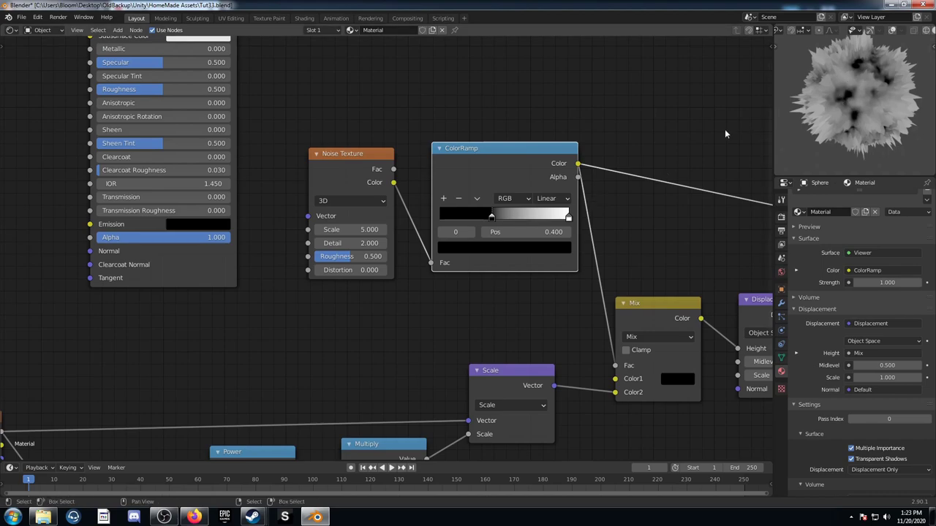
# Step: Set the Scale of the Noise Texture feeding the ColorRamp to 3 and check the spike patches on the sphere
pyautogui.moveTo(384, 243); pyautogui.dragTo(447, 215, button='middle')
pyautogui.scroll(2, 446, 215)
pyautogui.click(428, 189)
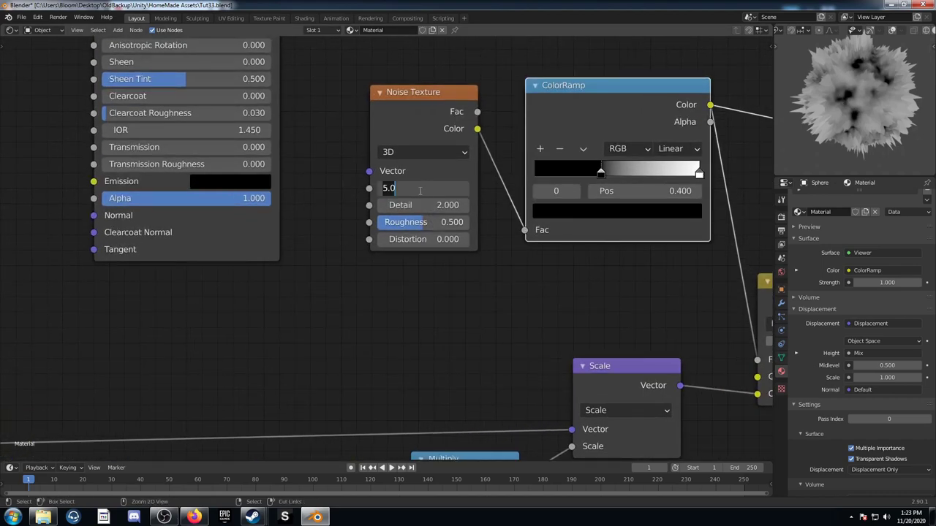
pyautogui.write('3')
pyautogui.press('Return')
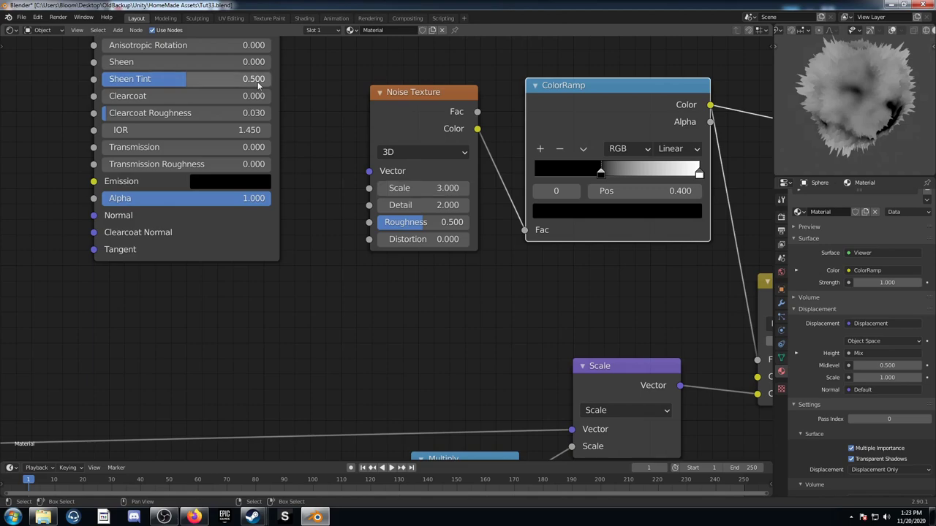
pyautogui.moveTo(877, 110)
pyautogui.mouseDown(button='middle')
pyautogui.moveTo(872, 121)
pyautogui.moveTo(851, 104)
pyautogui.moveTo(845, 125)
pyautogui.moveTo(865, 99)
pyautogui.mouseUp(button='middle')
# Step: Connect the Principled BSDF back to the Material Output's surface in place of the ColorRamp preview
pyautogui.scroll(-2, 572, 166)
pyautogui.moveTo(526, 207); pyautogui.dragTo(492, 222, button='middle')
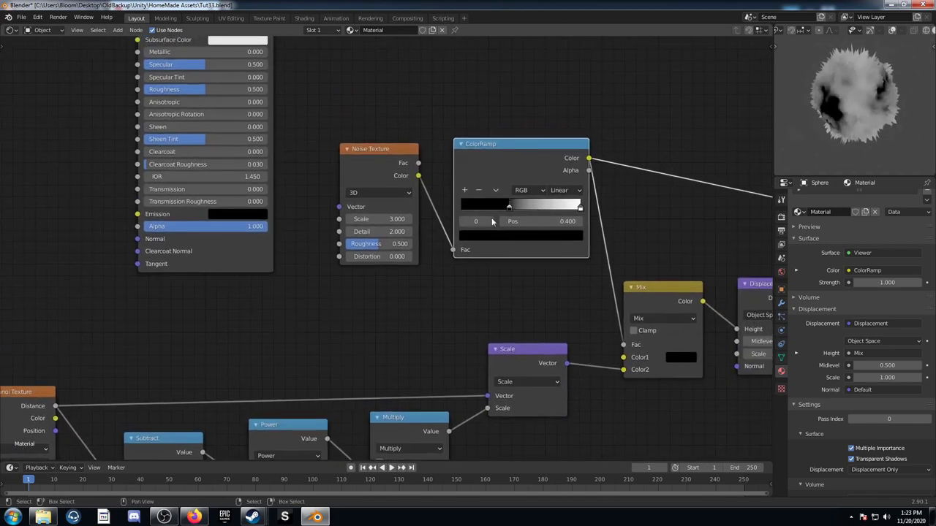
pyautogui.moveTo(317, 144); pyautogui.dragTo(292, 254, button='middle')
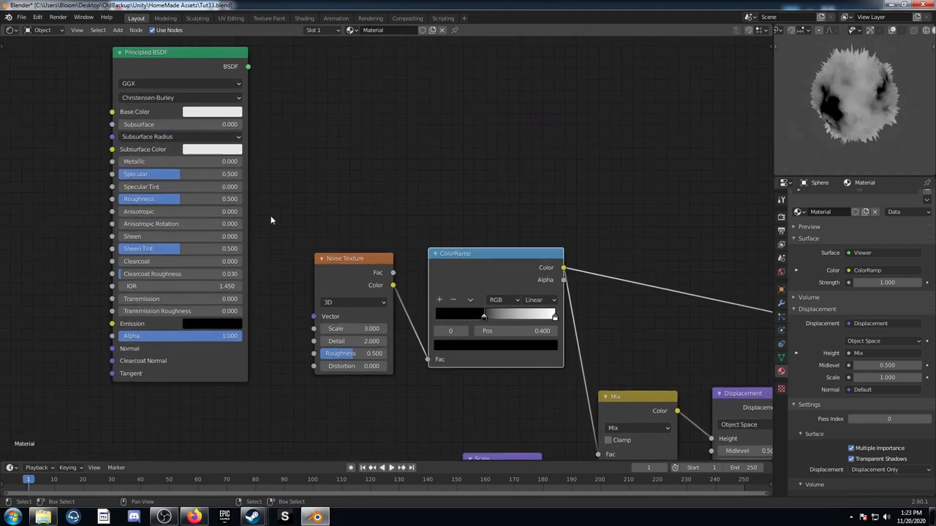
pyautogui.keyDown('ctrl'); pyautogui.keyDown('shift'); pyautogui.click(207, 67); pyautogui.keyUp('shift'); pyautogui.keyUp('ctrl')
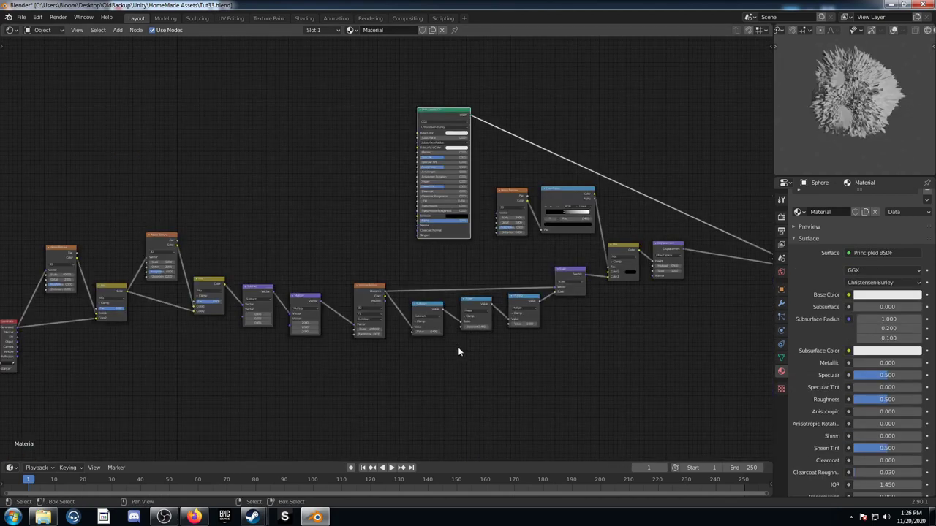
# Step: Duplicate the node chain from the first Noise Texture through the Voronoi Texture with its links and place it below the original
pyautogui.moveTo(457, 346); pyautogui.dragTo(494, 255, button='middle')
pyautogui.scroll(1, 412, 307)
pyautogui.moveTo(412, 307); pyautogui.dragTo(448, 274, button='middle')
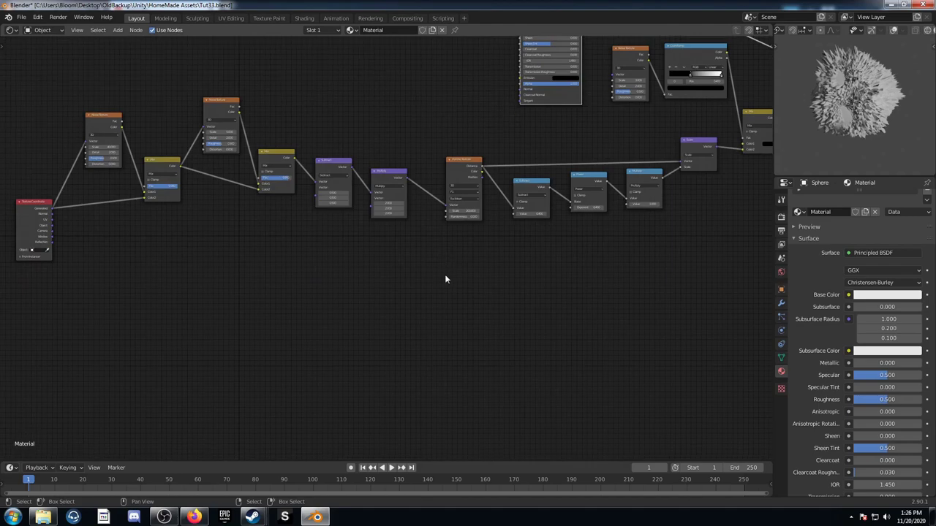
pyautogui.moveTo(109, 268); pyautogui.dragTo(479, 74)
pyautogui.moveTo(435, 269); pyautogui.dragTo(439, 254, button='middle')
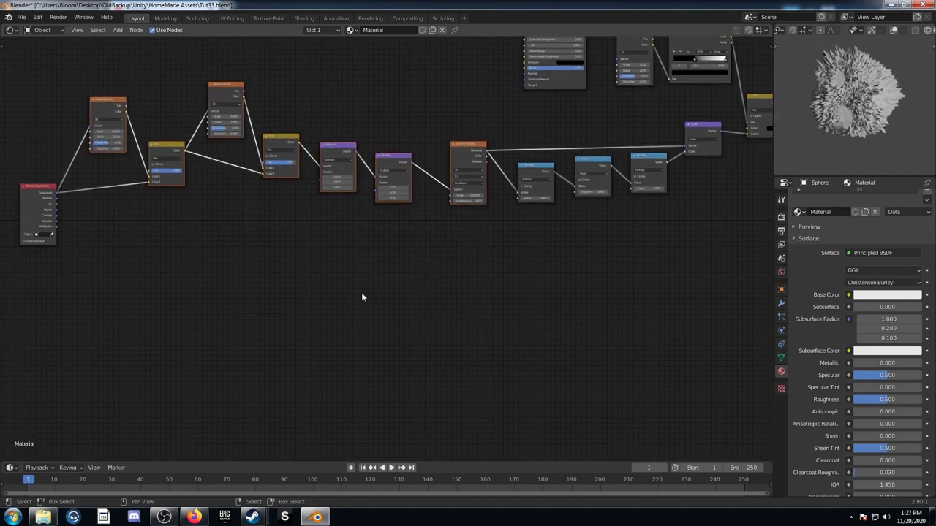
pyautogui.moveTo(361, 297); pyautogui.dragTo(383, 251, button='middle')
pyautogui.hotkey('shift', 'd')
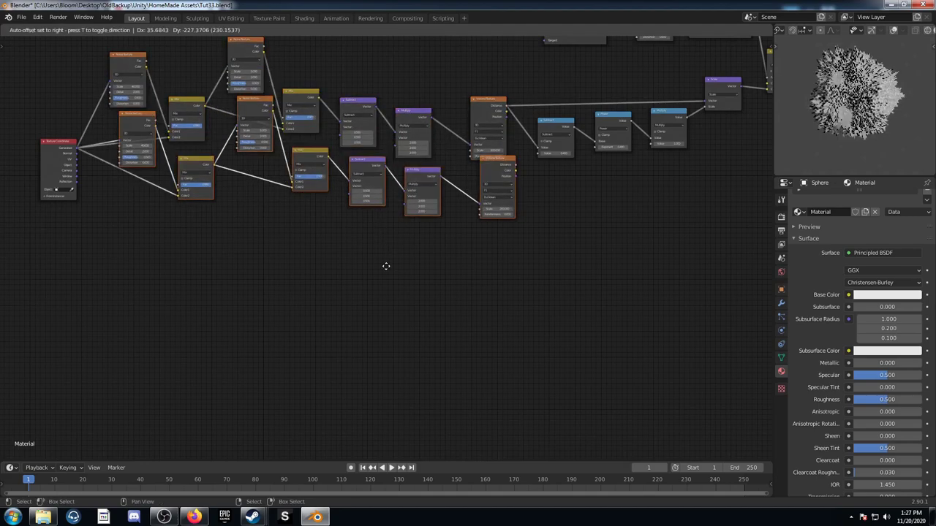
pyautogui.click(366, 426)
pyautogui.moveTo(387, 332); pyautogui.dragTo(454, 290, button='middle')
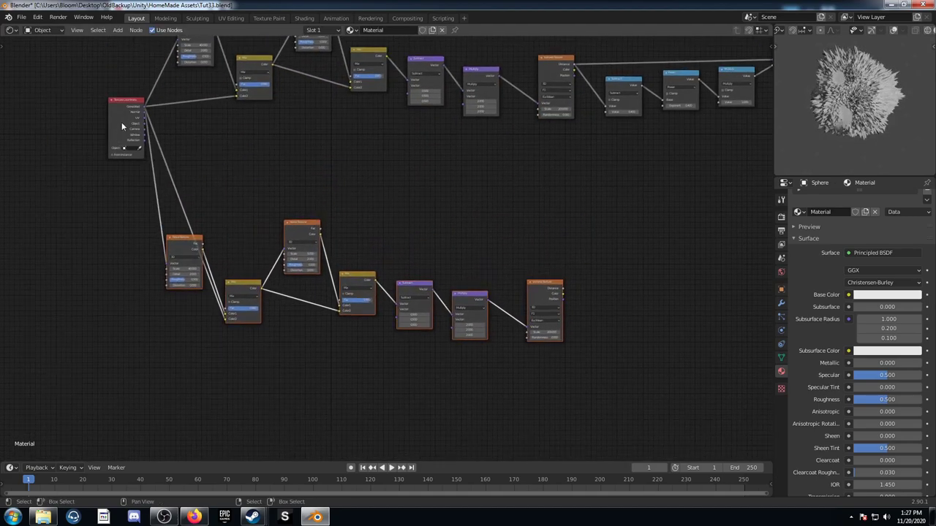
# Step: Shift the Texture Coordinate node aside and set the first Mix node's Fac in the duplicated chain to 0.99
pyautogui.moveTo(120, 130); pyautogui.dragTo(102, 144)
pyautogui.moveTo(381, 264); pyautogui.dragTo(307, 237, button='middle')
pyautogui.scroll(1, 347, 276)
pyautogui.moveTo(347, 277); pyautogui.dragTo(314, 212, button='middle')
pyautogui.moveTo(202, 207); pyautogui.dragTo(416, 250, button='middle')
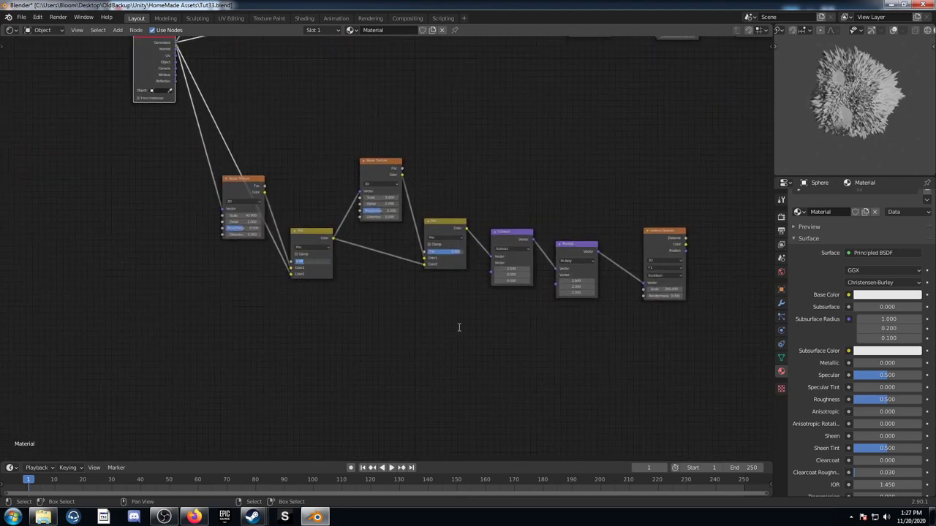
pyautogui.scroll(1, 458, 326)
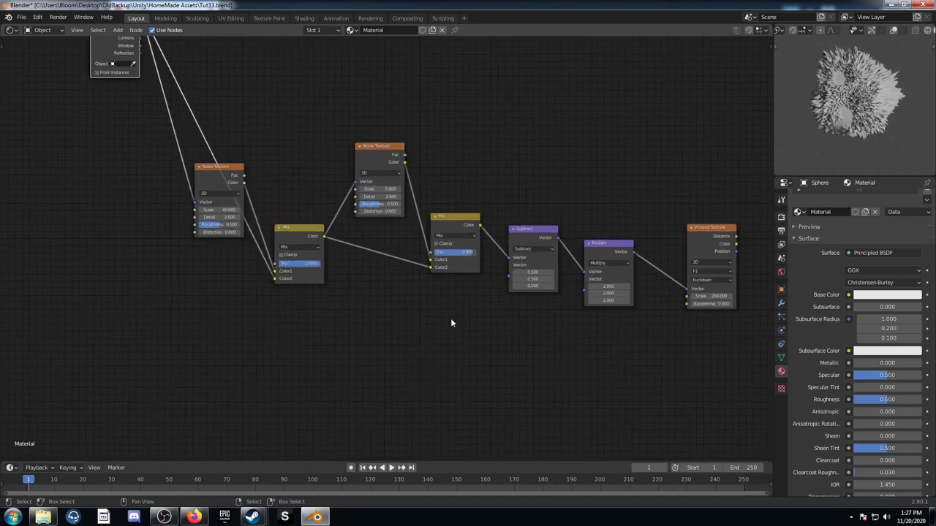
# Step: In the duplicated chain, set the second Mix node's Fac to 0.95 and the Voronoi Texture's Randomness to 1
pyautogui.write('1')
pyautogui.press('Return')
pyautogui.moveTo(621, 312); pyautogui.dragTo(447, 298, button='middle')
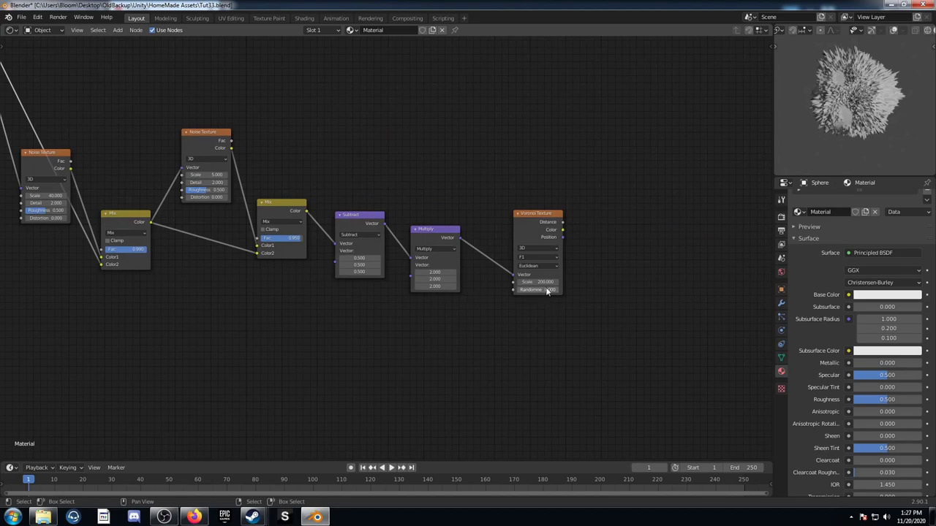
# Step: Set the duplicated Voronoi Texture's Scale to 1 and Randomness to 0.992, and preview its Distance output on the sphere
pyautogui.write('1')
pyautogui.press('Tab')
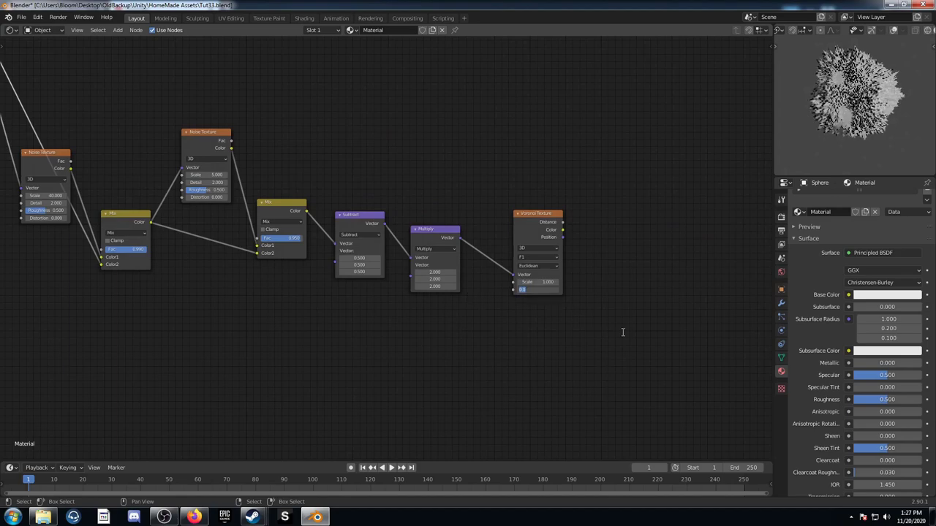
pyautogui.press('Return')
pyautogui.moveTo(541, 308); pyautogui.dragTo(487, 339, button='middle')
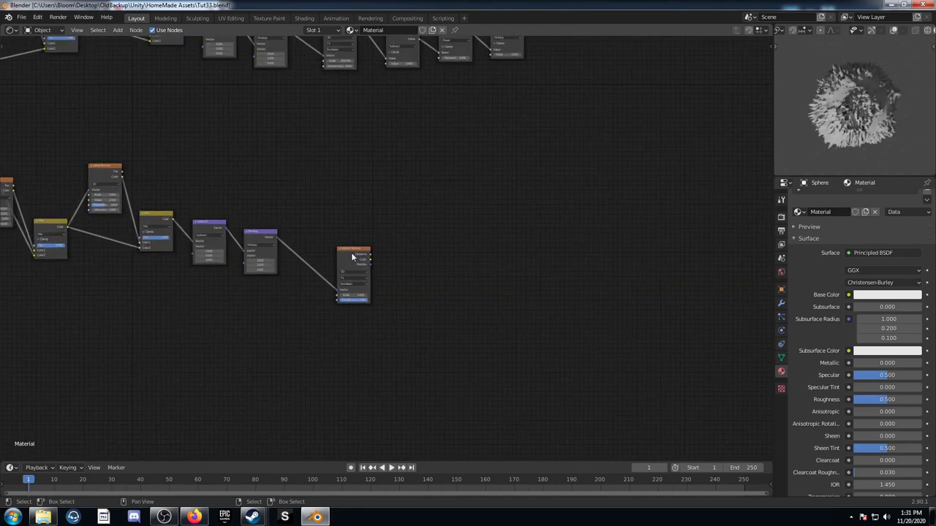
pyautogui.keyDown('ctrl'); pyautogui.keyDown('shift'); pyautogui.click(361, 252); pyautogui.keyUp('shift'); pyautogui.keyUp('ctrl')
# Step: Add a ColorRamp between the duplicated Voronoi Texture's Distance output and the Viewer
pyautogui.keyDown('ctrl'); pyautogui.moveTo(367, 246); pyautogui.dragTo(423, 301, button='middle'); pyautogui.keyUp('ctrl')
pyautogui.hotkey('shift', 'a')
pyautogui.write('coo')
pyautogui.press('BackSpace')
pyautogui.write('lor')
pyautogui.press('Return')
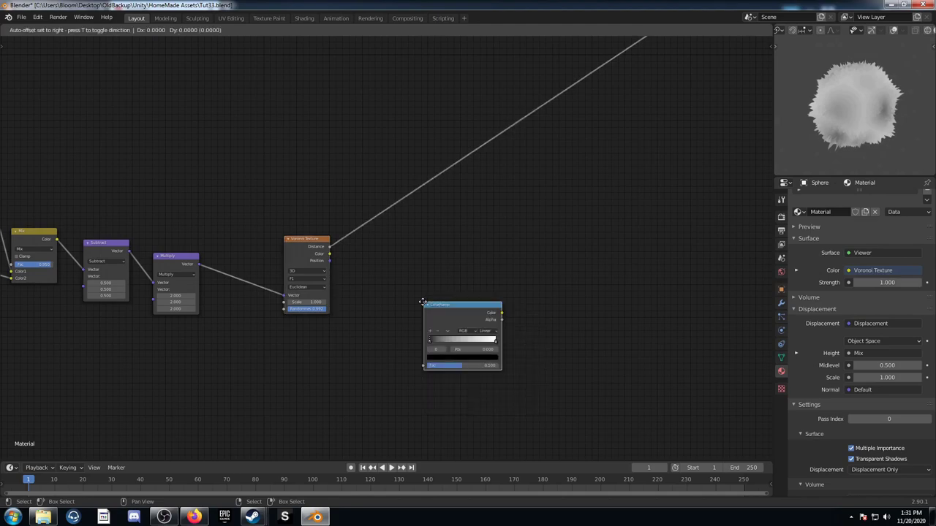
pyautogui.click(513, 160)
pyautogui.scroll(2, 501, 192)
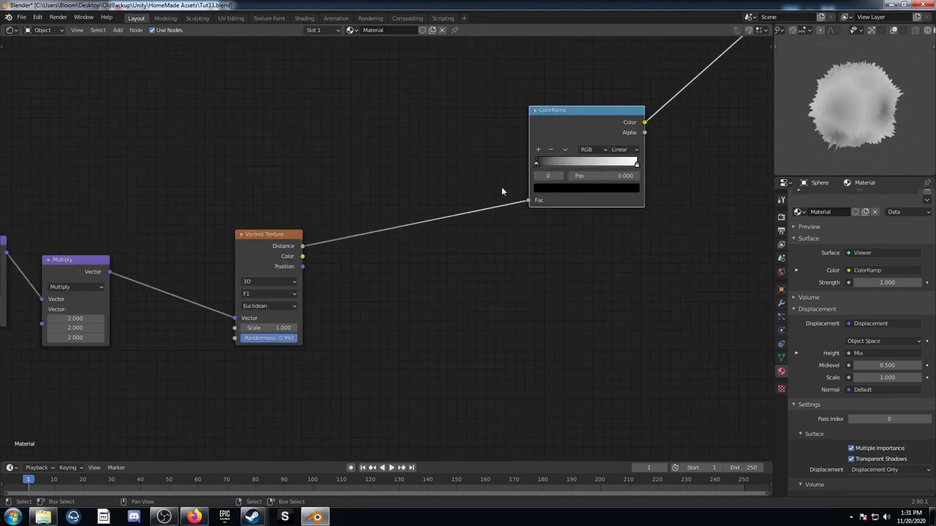
# Step: Increase the new ColorRamp's contrast by moving the black stop to 0.223 and the white stop inward
pyautogui.moveTo(535, 165); pyautogui.dragTo(569, 166)
pyautogui.moveTo(636, 165); pyautogui.dragTo(560, 174)
pyautogui.moveTo(441, 249); pyautogui.dragTo(547, 275, button='middle')
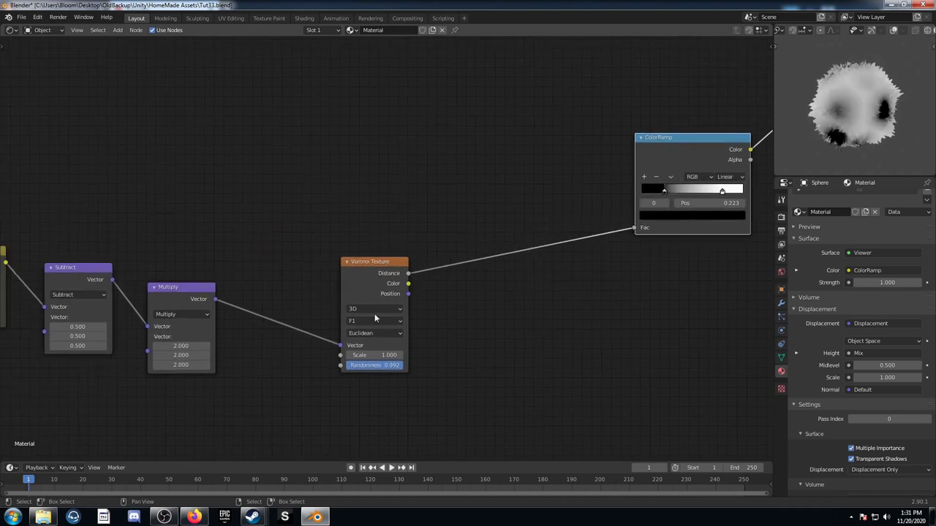
# Step: Add a Noise Texture above the lower Voronoi Texture and feed its Vector from the lower chain's Multiply node
pyautogui.scroll(-4, 547, 275)
pyautogui.hotkey('shift', 'a')
pyautogui.click(326, 179)
pyautogui.write('noi')
pyautogui.press('Return')
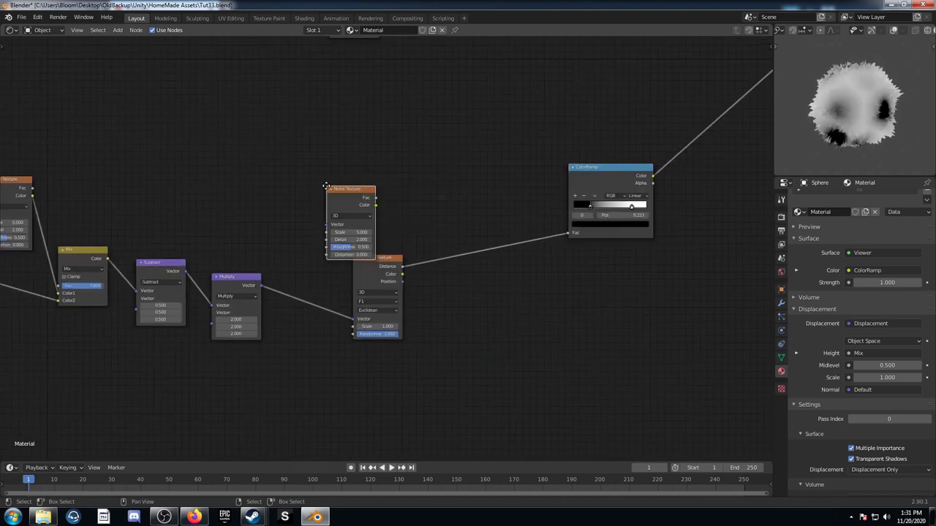
pyautogui.click(300, 159)
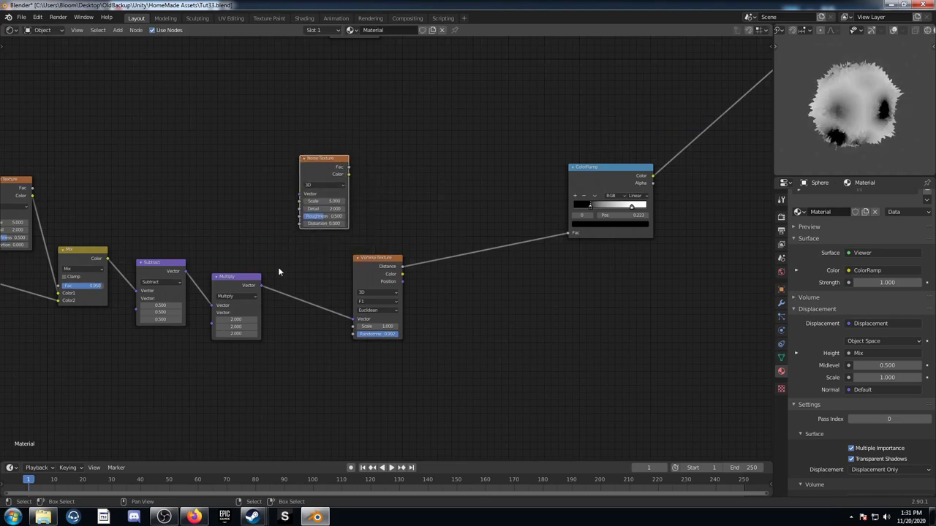
pyautogui.moveTo(262, 287); pyautogui.dragTo(301, 194)
pyautogui.moveTo(339, 169); pyautogui.dragTo(338, 102)
# Step: Add a Mix node with the new Noise Texture's Color as Color1 and the Multiply node's Vector as Color2
pyautogui.hotkey('shift', 'a')
pyautogui.click(386, 163)
pyautogui.write('mix')
pyautogui.press('Return')
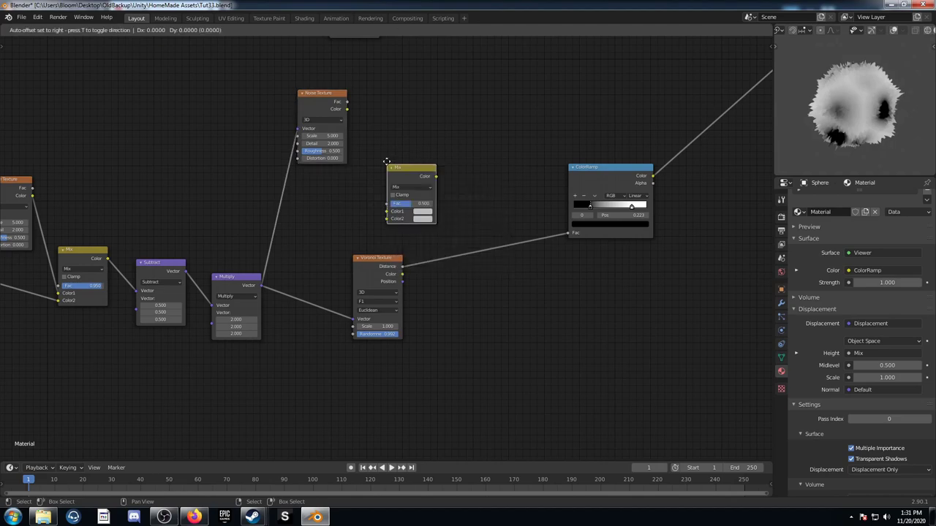
pyautogui.click(373, 119)
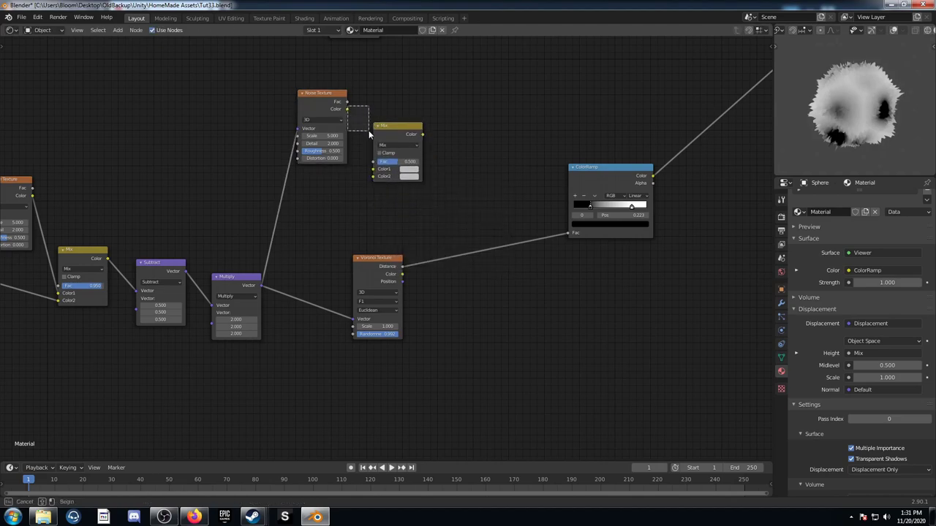
pyautogui.moveTo(347, 109); pyautogui.dragTo(373, 170)
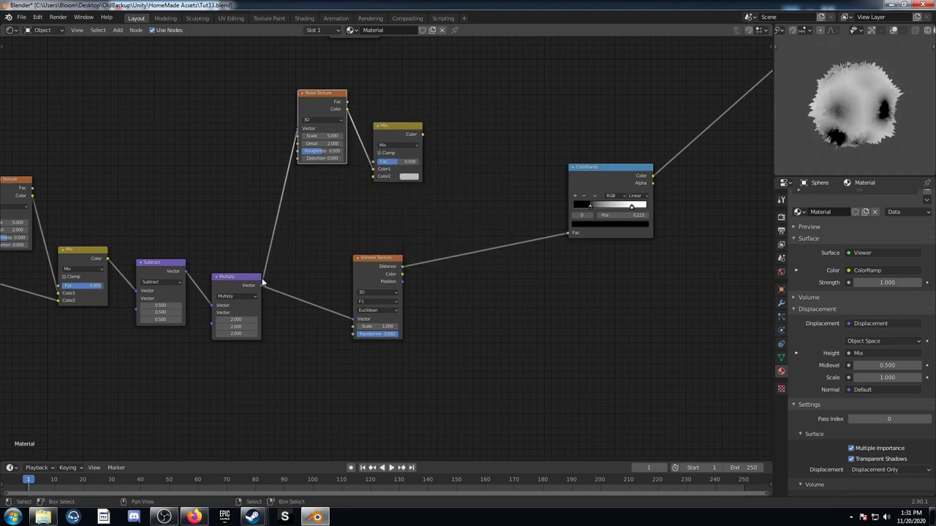
pyautogui.moveTo(263, 289); pyautogui.dragTo(374, 177)
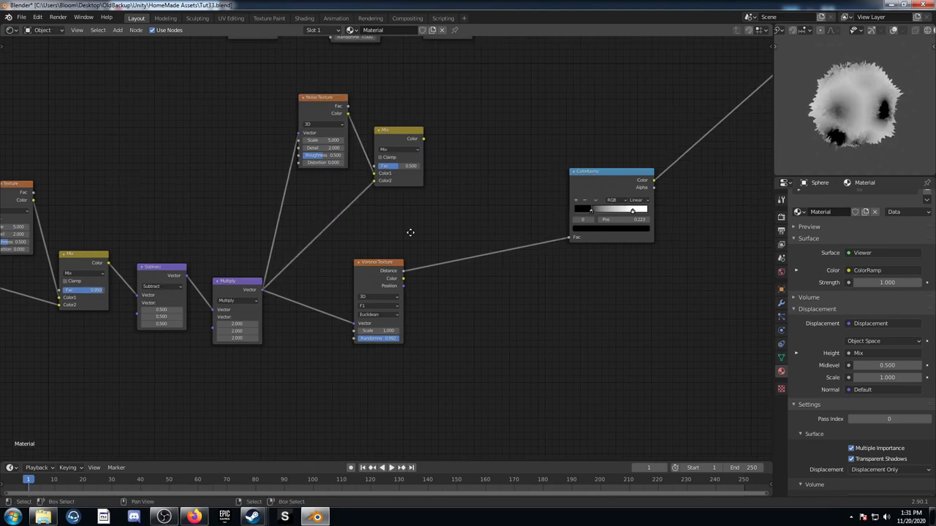
# Step: Set the new Mix node's Fac to 0.95 and the new Noise Texture's Scale to 20
pyautogui.scroll(2, 372, 245)
pyautogui.moveTo(381, 135); pyautogui.dragTo(390, 139)
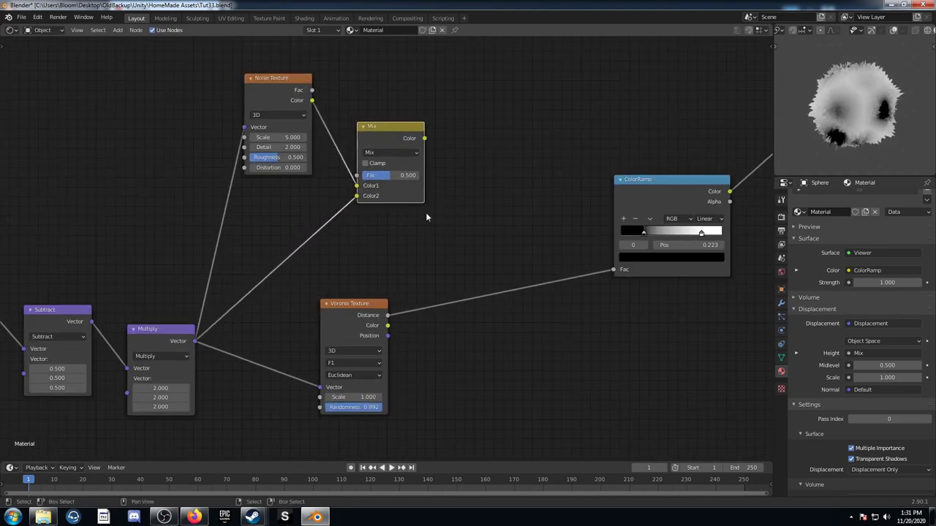
pyautogui.click(397, 179)
pyautogui.press('Return')
pyautogui.click(267, 137)
# Step: Duplicate the Mix node between the Voronoi Texture and ColorRamp, feeding the first Mix into Color1 and the Voronoi Distance into Color2
pyautogui.click(390, 137)
pyautogui.hotkey('shift', 'd')
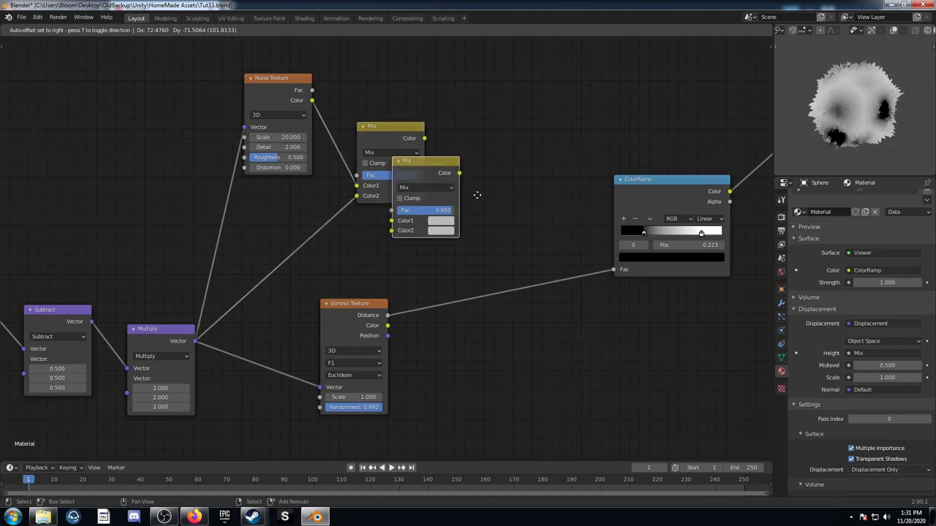
pyautogui.click(573, 269)
pyautogui.moveTo(424, 138); pyautogui.dragTo(493, 307)
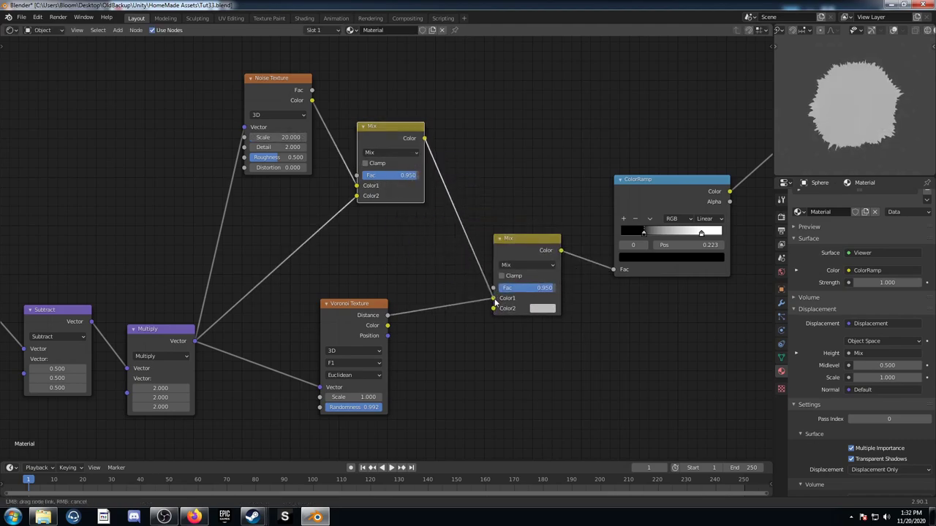
# Step: Insert a second ColorRamp on the link between the two new Mix nodes
pyautogui.hotkey('shift', 'a')
pyautogui.click(476, 171)
pyautogui.write('colo')
pyautogui.press('Down')
pyautogui.press('Return')
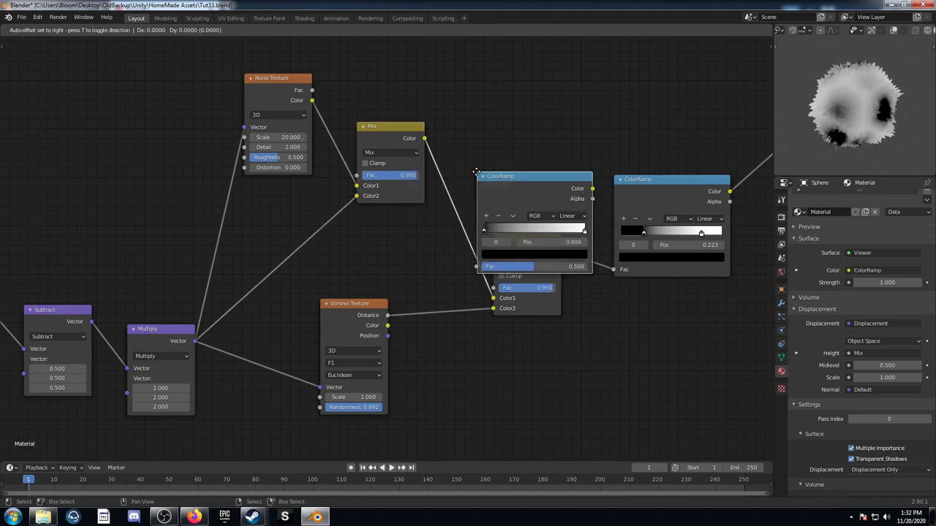
pyautogui.click(461, 162)
# Step: Set the inserted ColorRamp's black stop to position 0.19 and its white stop to 0.82
pyautogui.scroll(1, 502, 261)
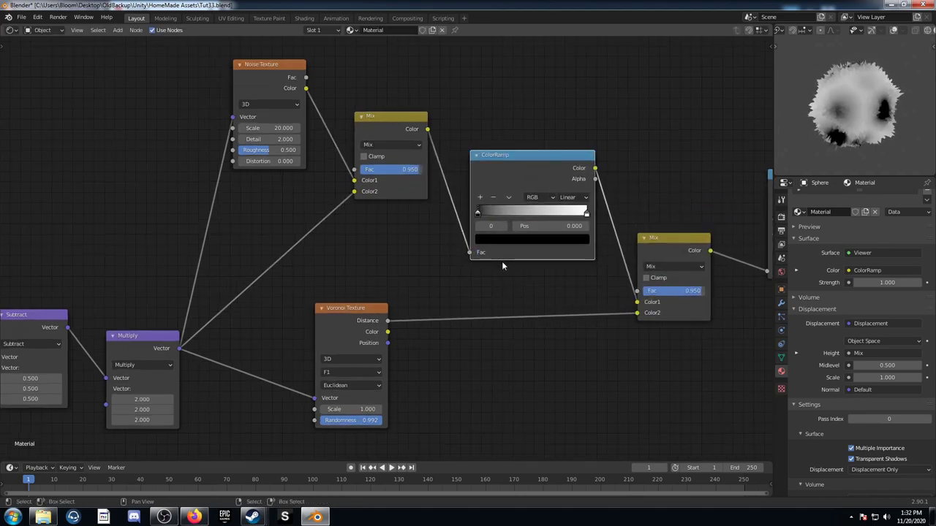
pyautogui.moveTo(501, 261); pyautogui.dragTo(419, 291, button='middle')
pyautogui.click(468, 255)
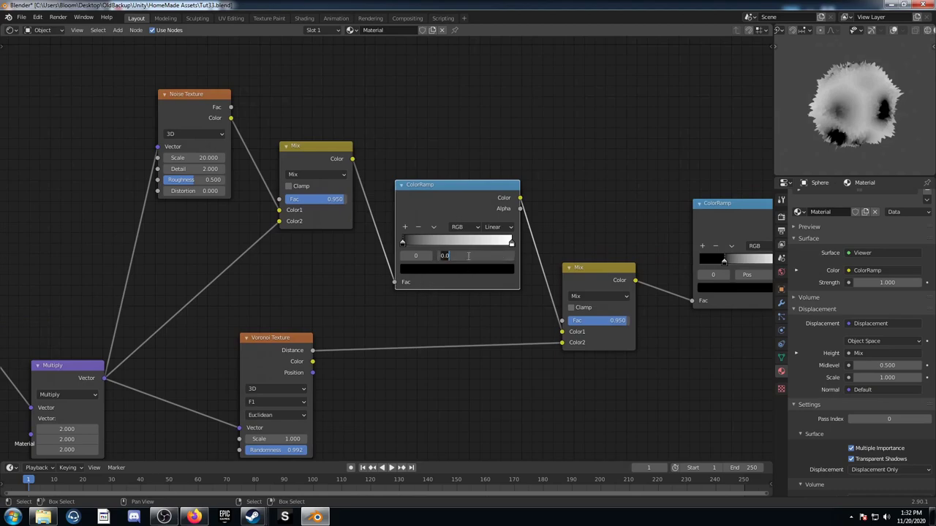
pyautogui.write('.19')
pyautogui.press('Return')
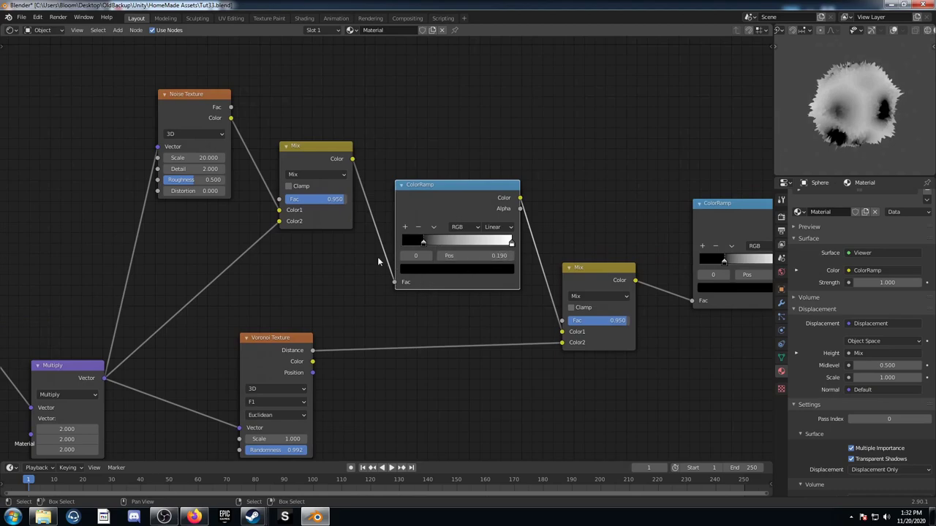
pyautogui.click(511, 243)
pyautogui.click(496, 255)
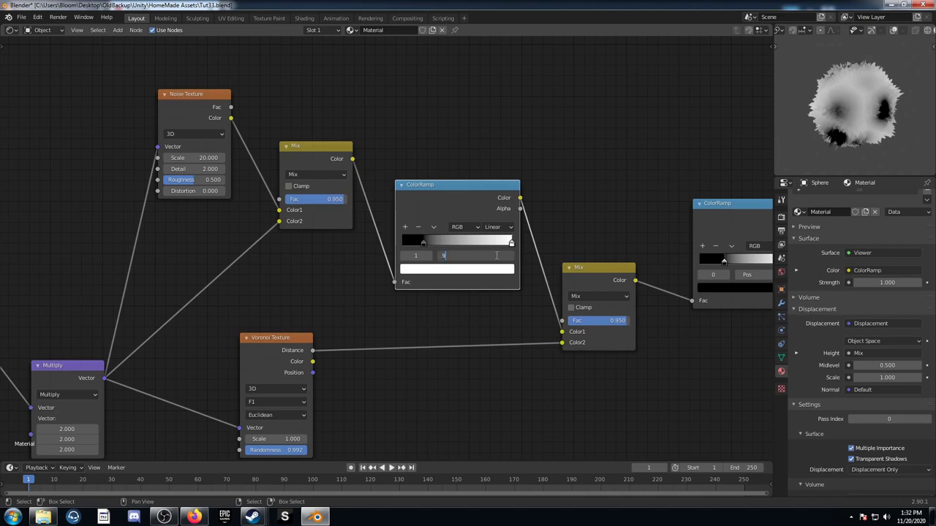
pyautogui.press('Return')
# Step: Duplicate the Scale 20 Noise Texture between the first Mix node and the inserted ColorRamp, and set the copy's Scale to 5
pyautogui.scroll(-2, 269, 212)
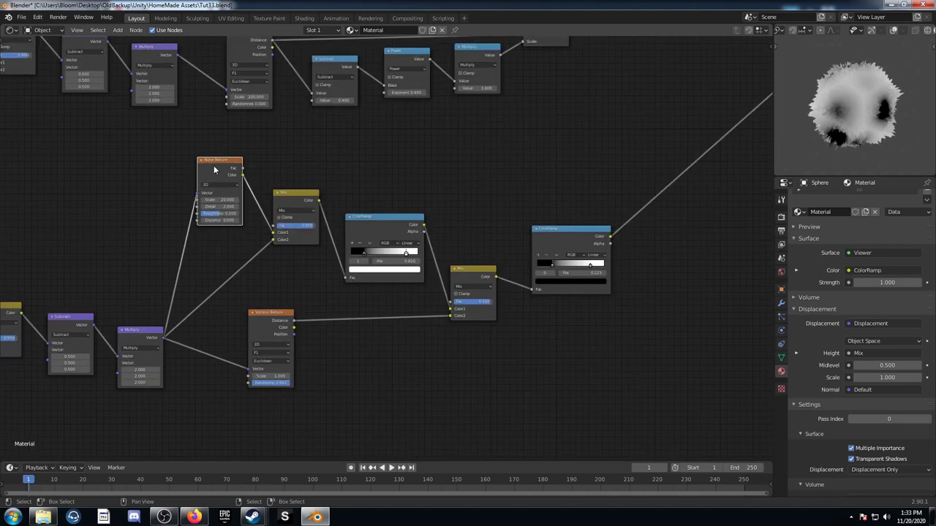
pyautogui.hotkey('shift', 'd')
pyautogui.click(400, 236)
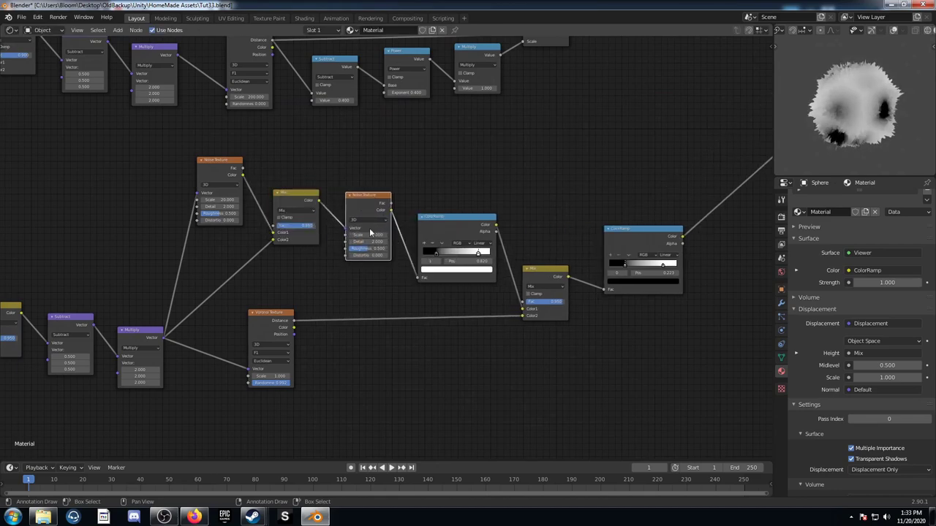
pyautogui.scroll(1, 486, 358)
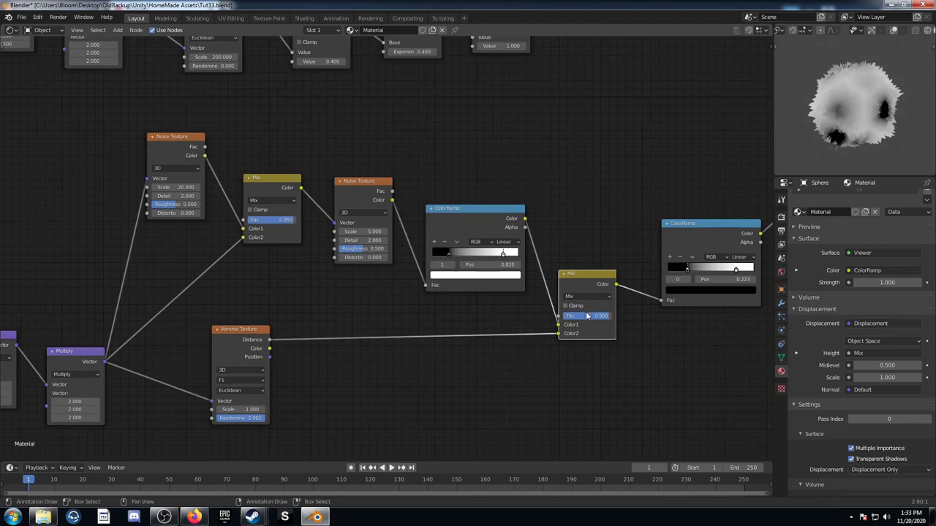
# Step: Set the Fac of the Mix node feeding the final ColorRamp to 0.6 and check the pattern around the sphere
pyautogui.press('Return')
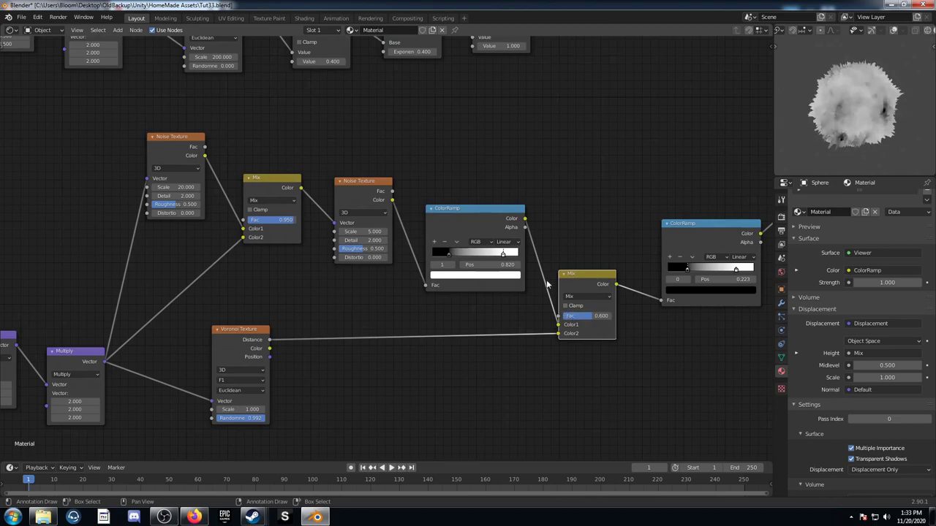
pyautogui.moveTo(547, 284); pyautogui.dragTo(452, 255, button='middle')
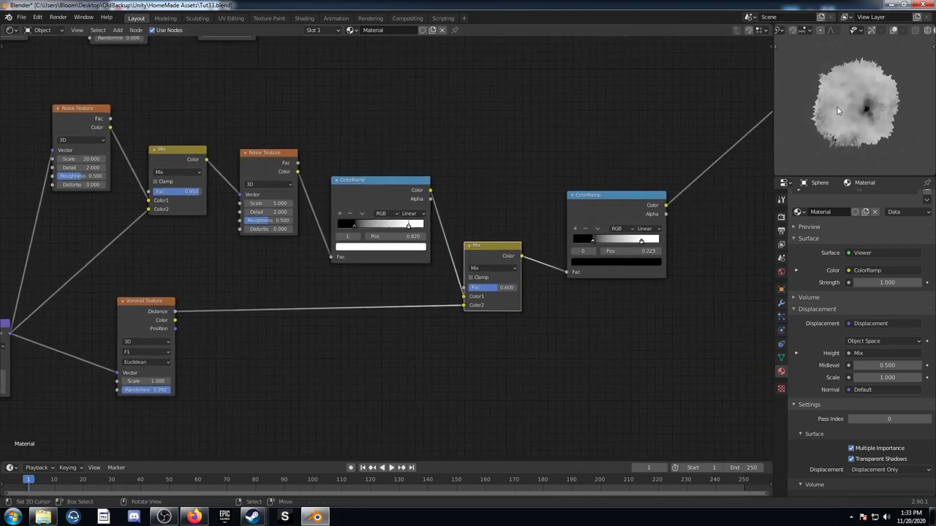
pyautogui.moveTo(889, 128); pyautogui.dragTo(808, 111, button='middle')
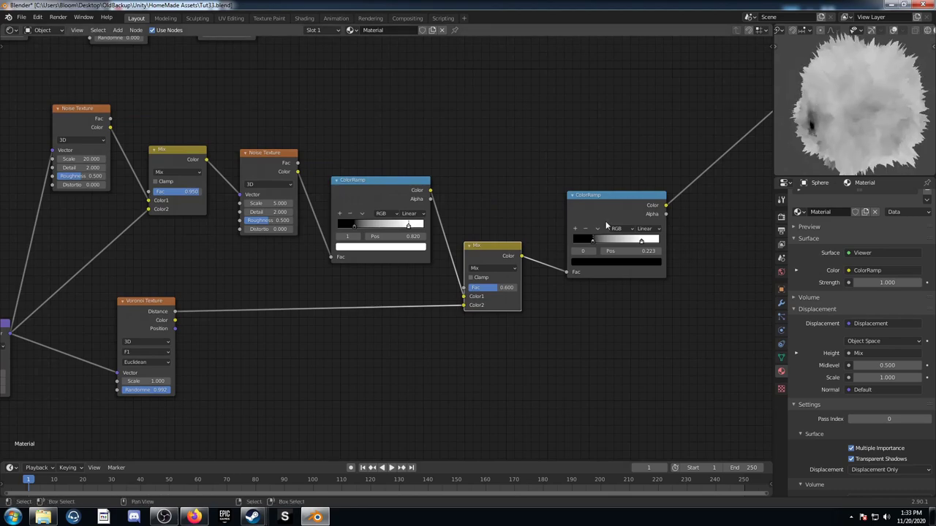
pyautogui.scroll(-1, 647, 218)
pyautogui.moveTo(647, 218); pyautogui.dragTo(535, 221, button='middle')
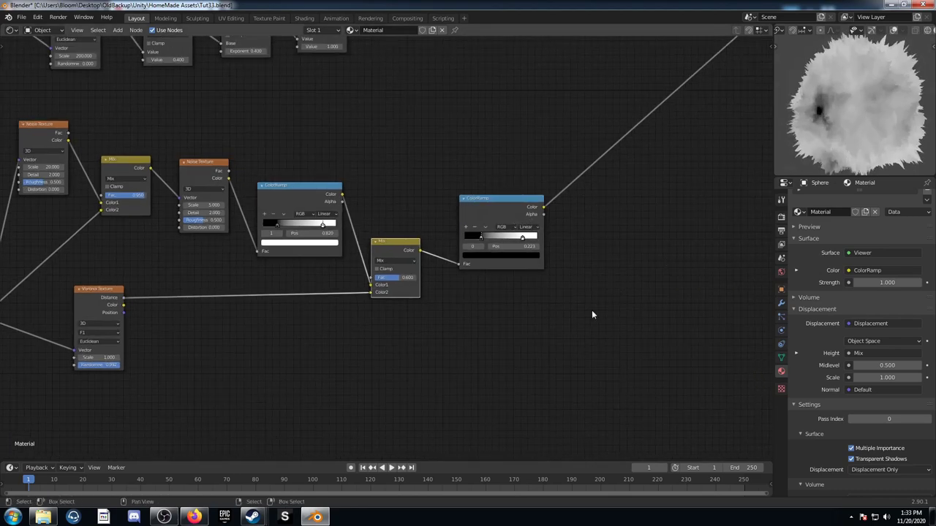
# Step: Flip the final ColorRamp to run from white to black, with the white stop at 0.455 and the black stop close beside it
pyautogui.moveTo(593, 308); pyautogui.dragTo(587, 339, button='middle')
pyautogui.scroll(1, 587, 339)
pyautogui.moveTo(511, 321); pyautogui.dragTo(505, 297, button='middle')
pyautogui.moveTo(388, 276)
pyautogui.mouseDown()
pyautogui.moveTo(422, 278)
pyautogui.moveTo(397, 285)
pyautogui.mouseUp()
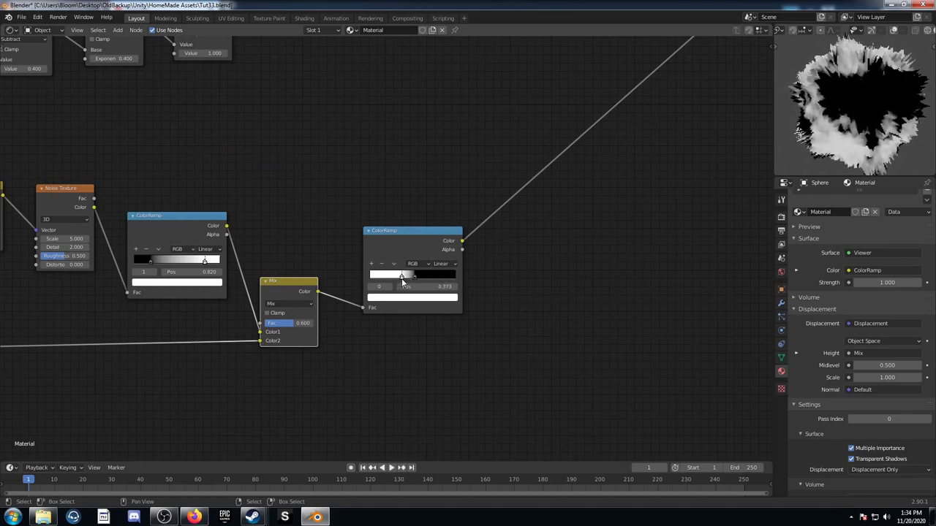
pyautogui.moveTo(413, 276)
pyautogui.mouseDown()
pyautogui.moveTo(422, 281)
pyautogui.moveTo(410, 279)
pyautogui.mouseUp()
# Step: Shift the Displacement node aside and insert a Vector Math Add node between the upper Mix node and Displacement
pyautogui.moveTo(547, 181); pyautogui.dragTo(512, 268, button='middle')
pyautogui.scroll(-3, 512, 268)
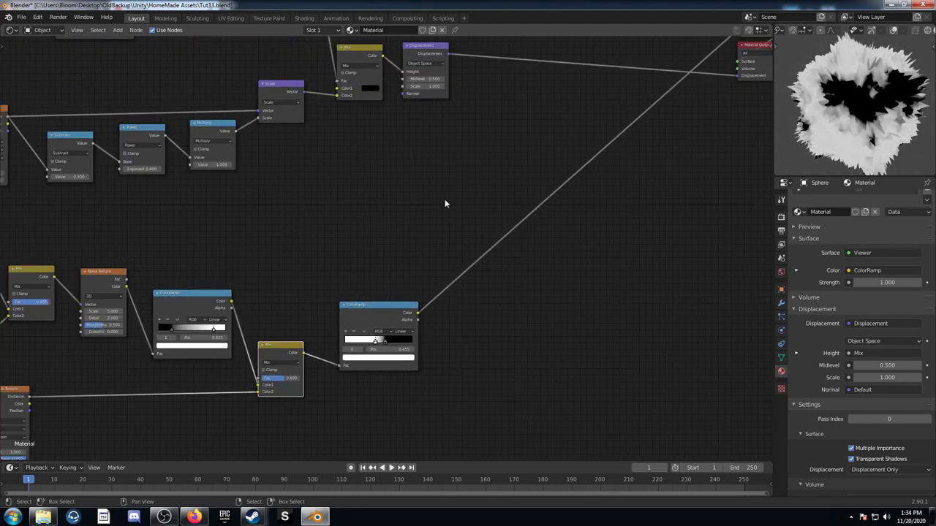
pyautogui.moveTo(445, 200); pyautogui.dragTo(415, 327, button='middle')
pyautogui.moveTo(390, 173); pyautogui.dragTo(533, 187)
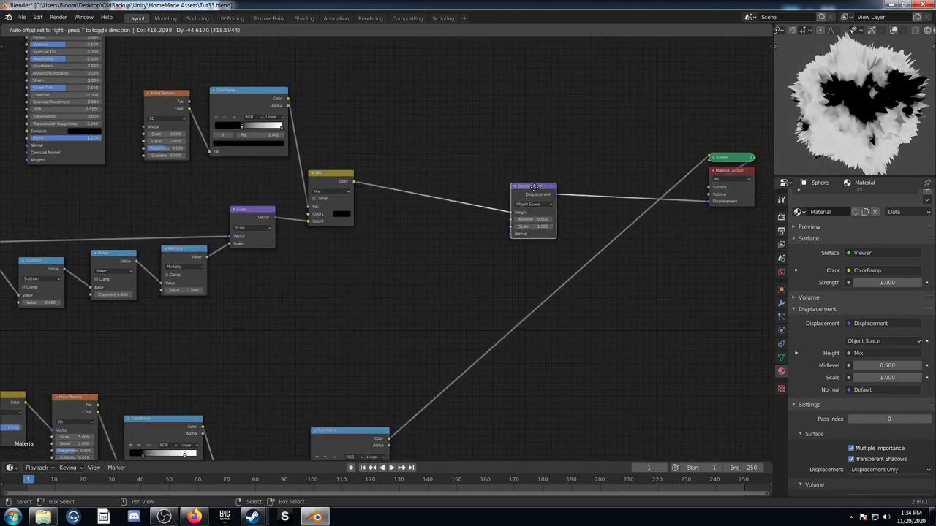
pyautogui.hotkey('shift', 'a')
pyautogui.click(423, 278)
pyautogui.write('math')
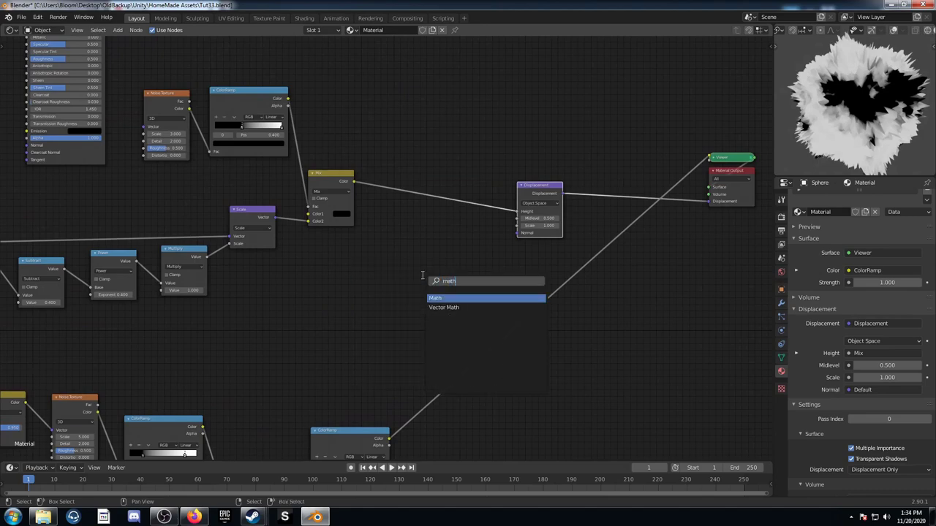
pyautogui.press('Down')
pyautogui.press('Return')
pyautogui.click(452, 164)
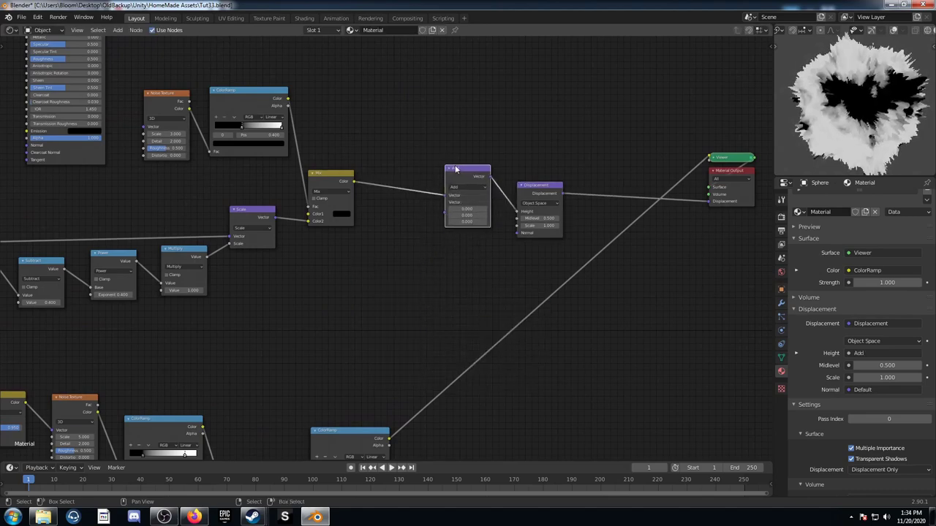
# Step: Connect the flipped ColorRamp's Color to the Add node's second vector input and space out the Add and Displacement nodes
pyautogui.moveTo(427, 324); pyautogui.dragTo(411, 334, button='middle')
pyautogui.moveTo(368, 432); pyautogui.dragTo(393, 337, button='middle')
pyautogui.moveTo(397, 358); pyautogui.dragTo(433, 174)
pyautogui.moveTo(452, 132); pyautogui.dragTo(453, 118)
pyautogui.scroll(-3, 457, 241)
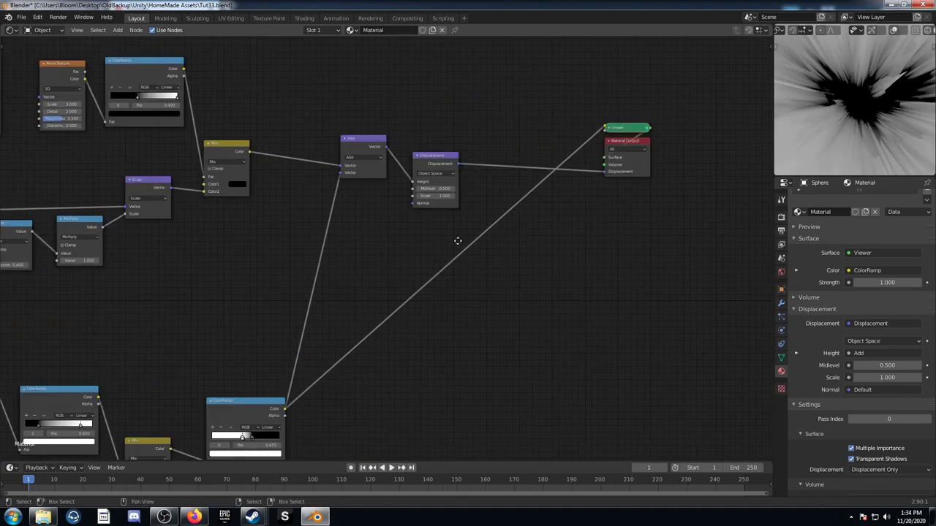
pyautogui.moveTo(501, 160); pyautogui.dragTo(523, 149)
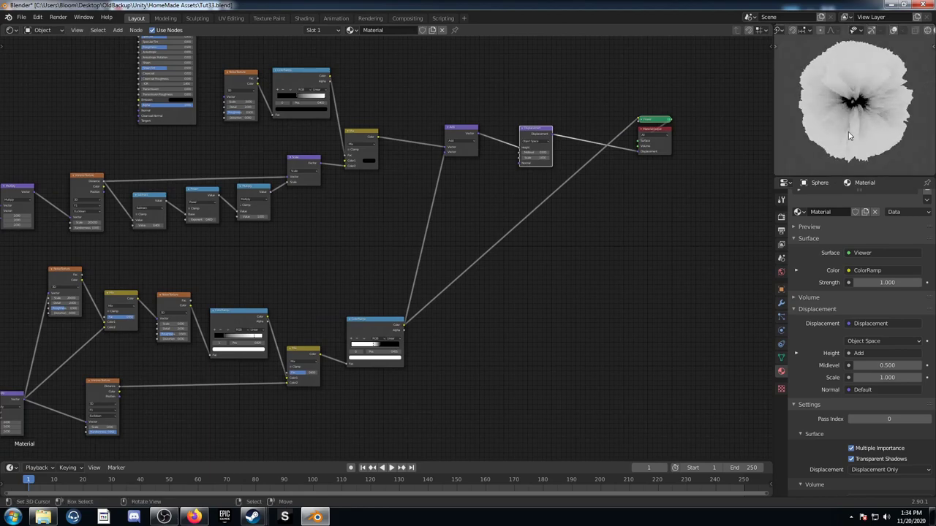
# Step: Insert a Vector Math node between the final ColorRamp and the Add node, set it to Multiply, and multiply by 0.100
pyautogui.scroll(2, 432, 250)
pyautogui.hotkey('shift', 'a')
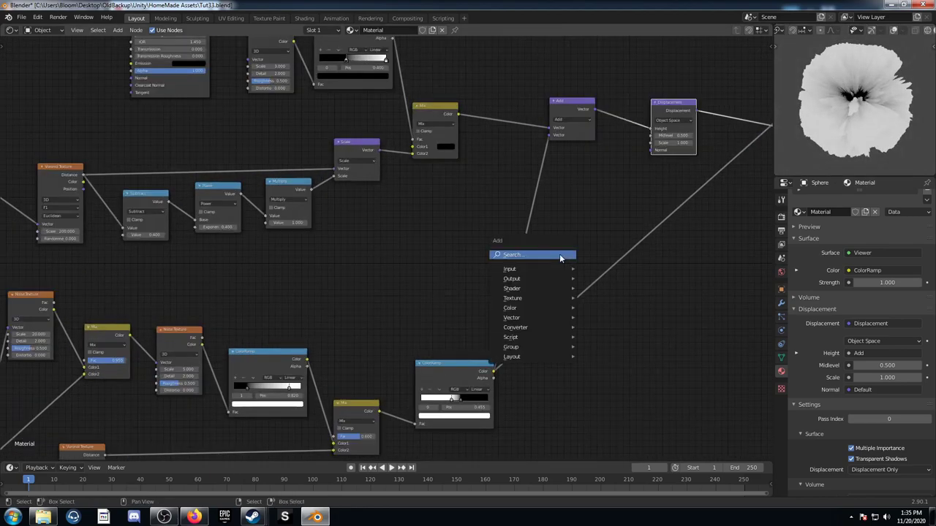
pyautogui.hotkey('shift', 'd')
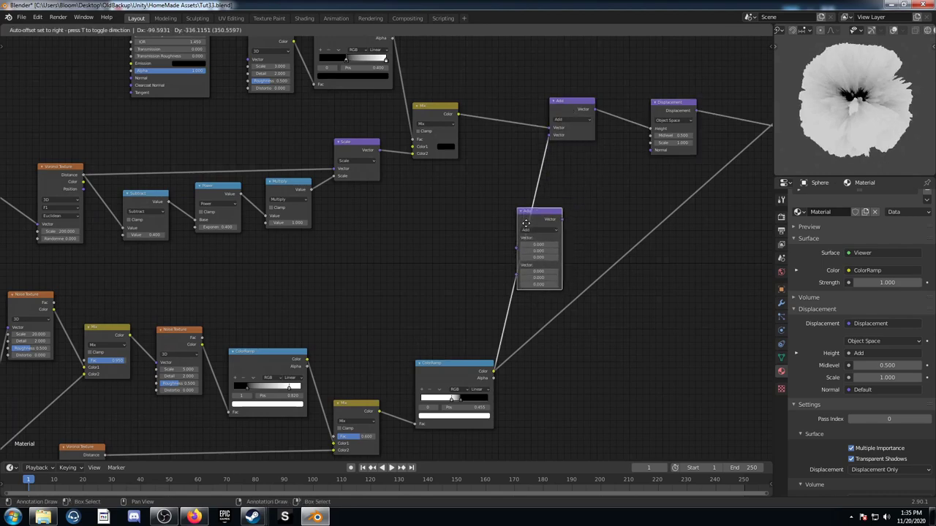
pyautogui.click(545, 205)
pyautogui.click(545, 211)
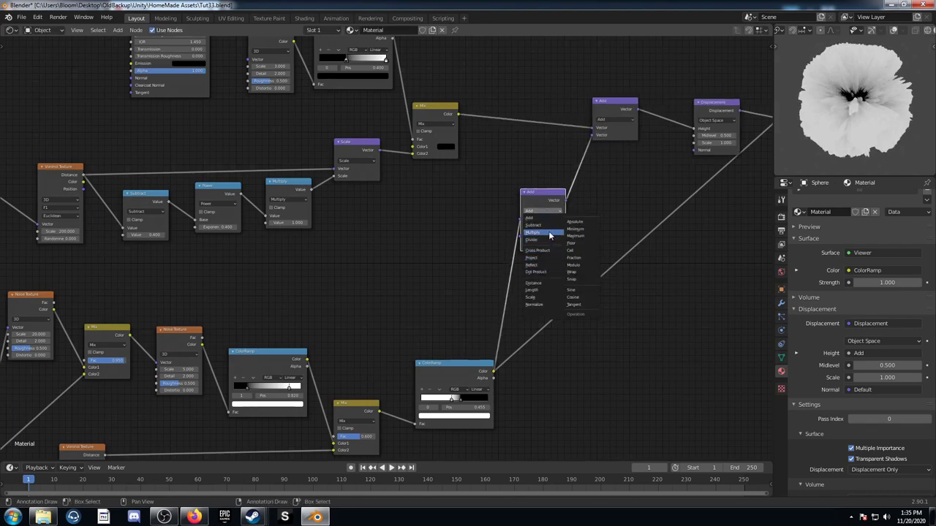
pyautogui.click(533, 233)
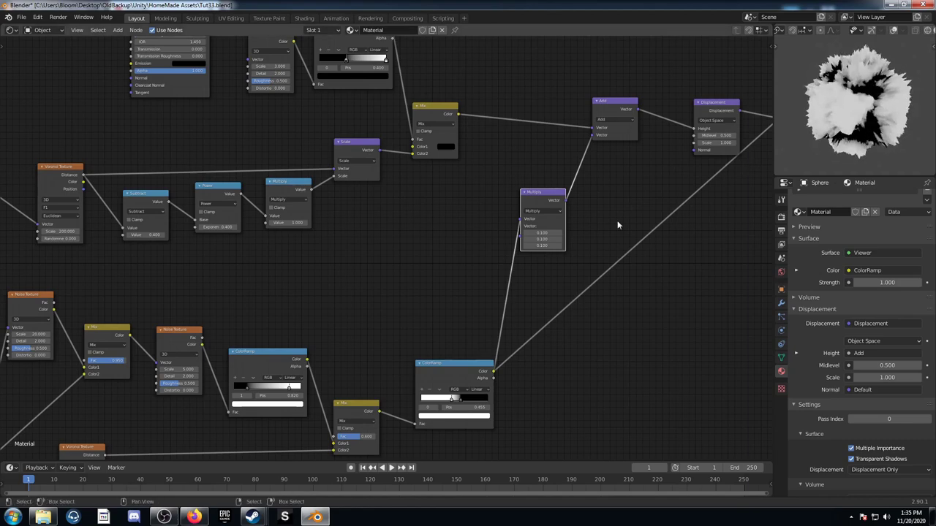
# Step: Lower the final ColorRamp's white stop to about 0.232, save the file, and check the displaced sphere
pyautogui.scroll(3, 548, 324)
pyautogui.moveTo(510, 358); pyautogui.dragTo(488, 356)
pyautogui.hotkey('ctrl', 's')
pyautogui.press('Home')
pyautogui.scroll(-1, 844, 127)
pyautogui.moveTo(826, 127)
pyautogui.mouseDown(button='middle')
pyautogui.moveTo(835, 119)
pyautogui.moveTo(824, 122)
pyautogui.mouseUp(button='middle')
pyautogui.scroll(1, 824, 123)
# Step: Space out the Multiply, Add and upper Mix nodes to make room after the upper ColorRamp
pyautogui.moveTo(504, 237); pyautogui.dragTo(534, 196, button='middle')
pyautogui.scroll(1, 486, 258)
pyautogui.moveTo(502, 267); pyautogui.dragTo(551, 289, button='middle')
pyautogui.moveTo(494, 347); pyautogui.dragTo(494, 339)
pyautogui.moveTo(566, 208); pyautogui.dragTo(574, 199)
pyautogui.moveTo(622, 132); pyautogui.dragTo(635, 130)
pyautogui.moveTo(462, 142); pyautogui.dragTo(533, 152, button='middle')
pyautogui.moveTo(537, 143); pyautogui.dragTo(610, 133)
pyautogui.moveTo(491, 79); pyautogui.dragTo(496, 77)
# Step: Insert a Math node between the upper ColorRamp and the upper Mix node's Fac, and preview the upper ColorRamp on the sphere
pyautogui.hotkey('shift', 'a')
pyautogui.click(544, 136)
pyautogui.write('math')
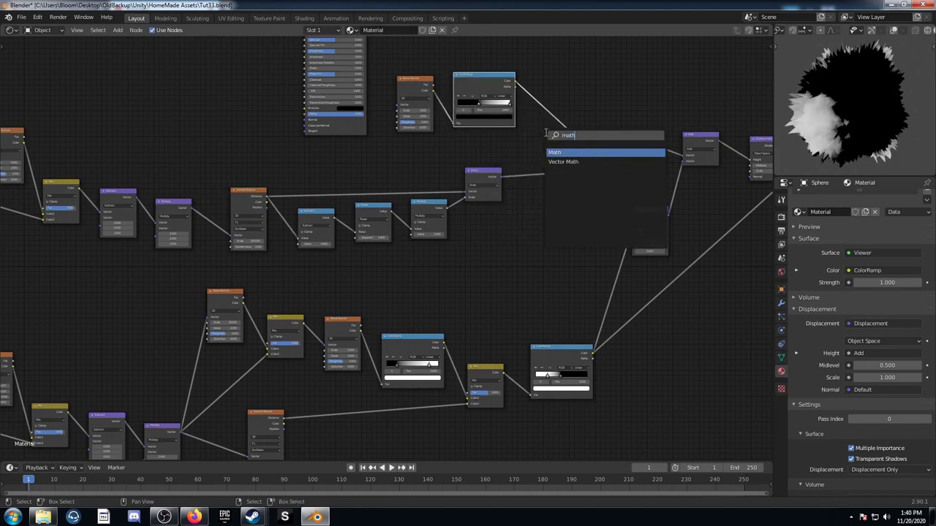
pyautogui.press('Return')
pyautogui.click(519, 144)
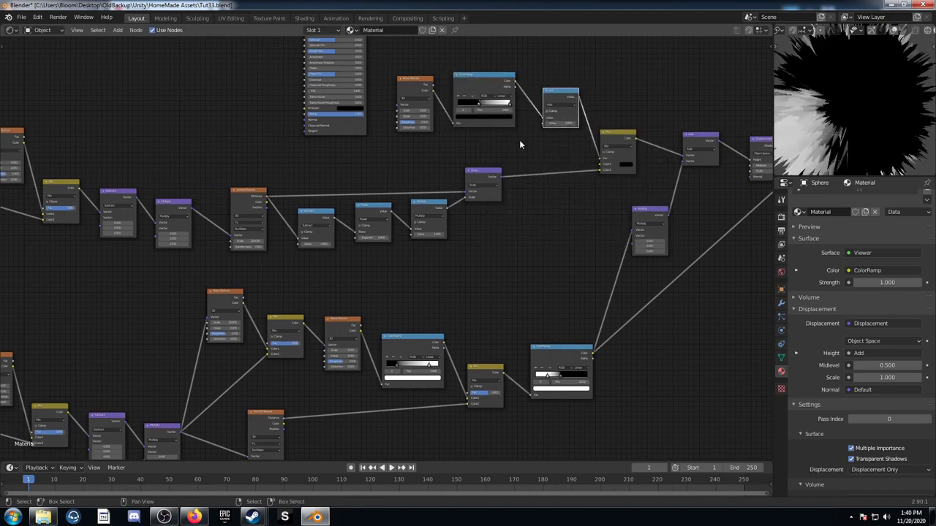
pyautogui.scroll(2, 519, 140)
pyautogui.moveTo(519, 141); pyautogui.dragTo(470, 219, button='middle')
pyautogui.keyDown('ctrl'); pyautogui.keyDown('shift'); pyautogui.click(453, 126); pyautogui.keyUp('shift'); pyautogui.keyUp('ctrl')
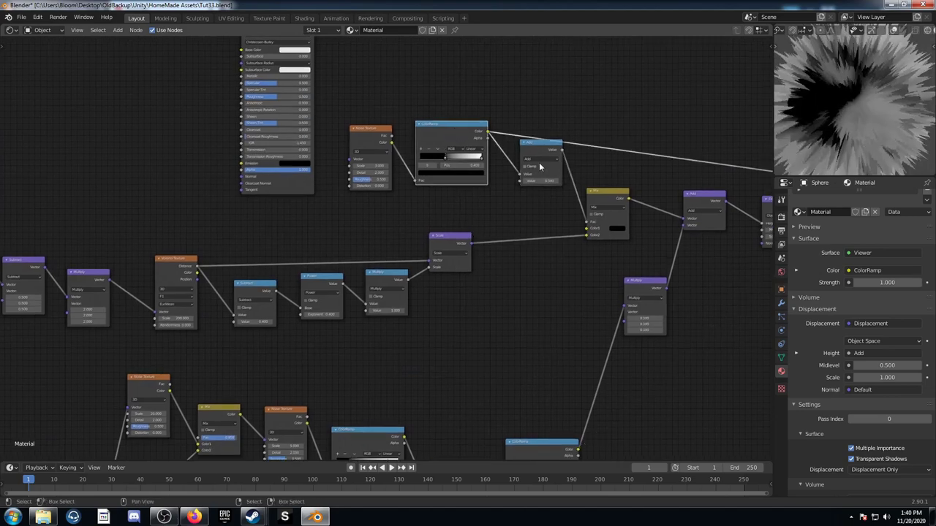
# Step: Duplicate the final ColorRamp with its input link, place the copy above the original, and tidy the neighbouring Mix node
pyautogui.scroll(-2, 453, 303)
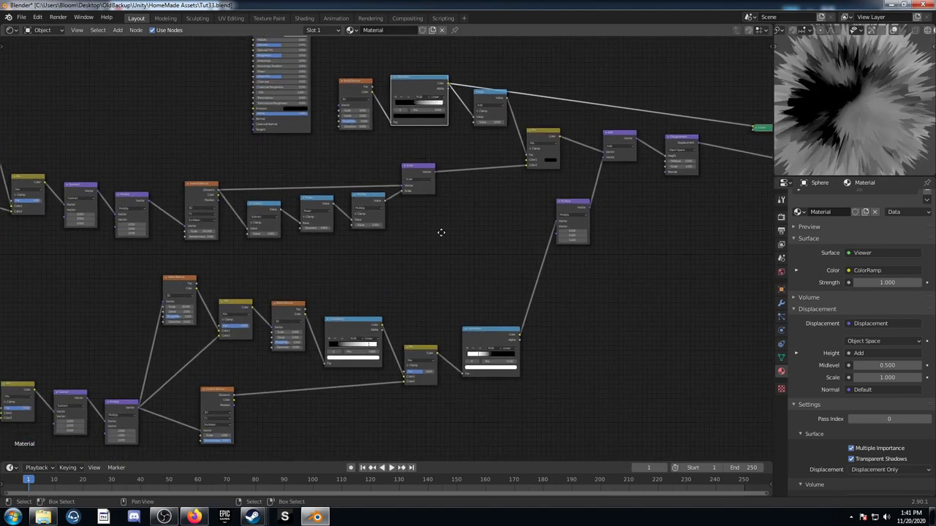
pyautogui.click(493, 333)
pyautogui.hotkey('shift', 'd')
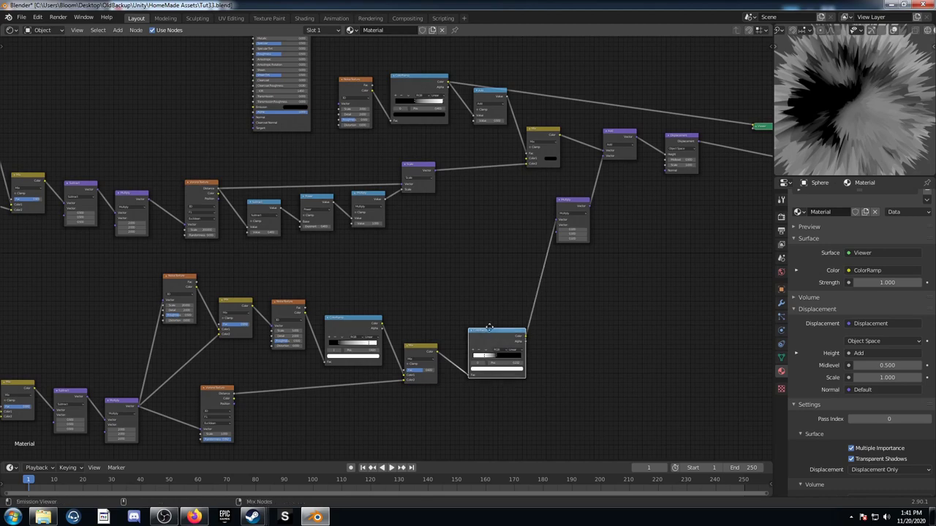
pyautogui.click(481, 249)
pyautogui.scroll(1, 520, 305)
pyautogui.scroll(1, 521, 311)
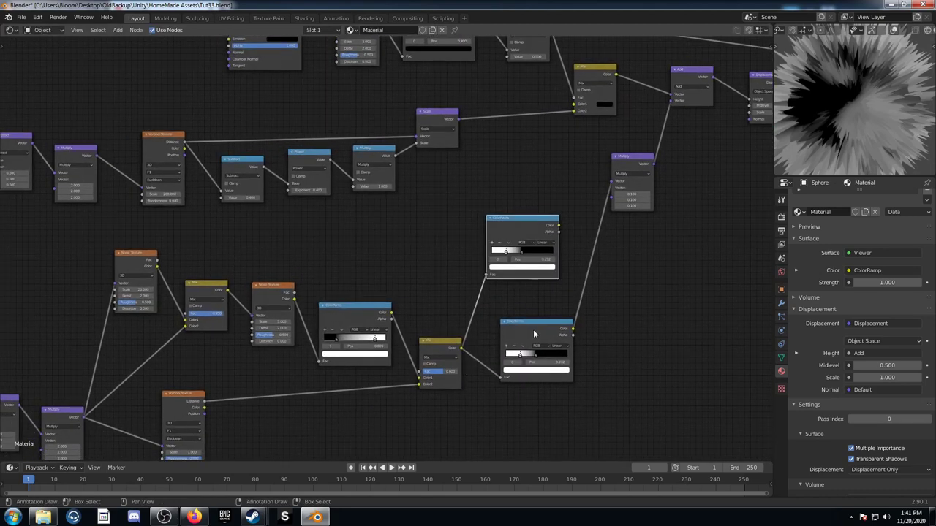
pyautogui.moveTo(533, 333); pyautogui.dragTo(529, 330)
pyautogui.click(518, 231)
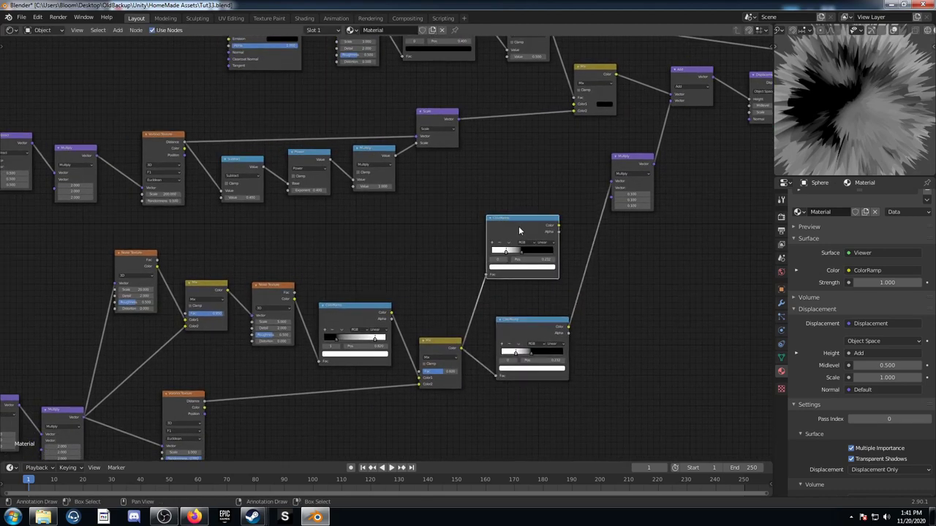
pyautogui.moveTo(518, 231); pyautogui.dragTo(524, 222)
pyautogui.moveTo(451, 358); pyautogui.dragTo(452, 355)
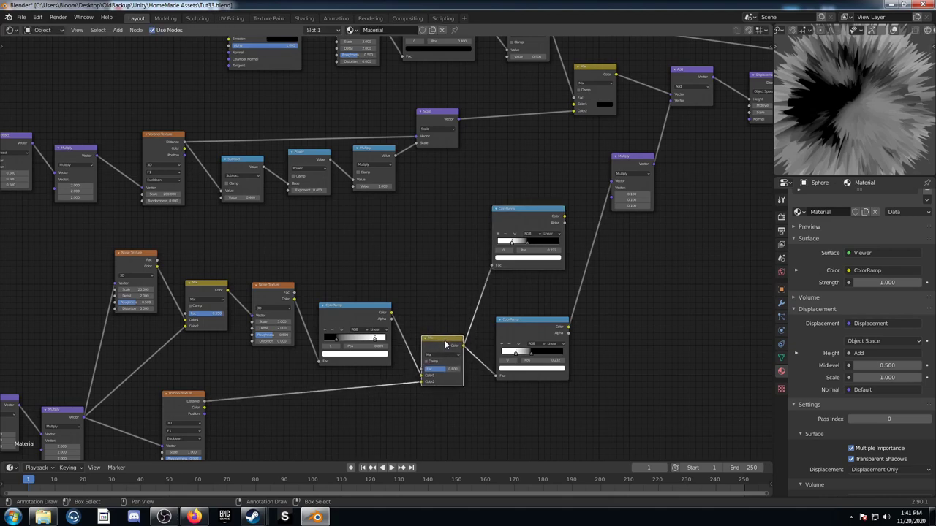
# Step: Preview the duplicated ColorRamp on the sphere and flip it to run from black to white with the stops close together
pyautogui.moveTo(553, 229); pyautogui.dragTo(497, 226, button='middle')
pyautogui.keyDown('ctrl'); pyautogui.keyDown('shift'); pyautogui.click(494, 230); pyautogui.keyUp('shift'); pyautogui.keyUp('ctrl')
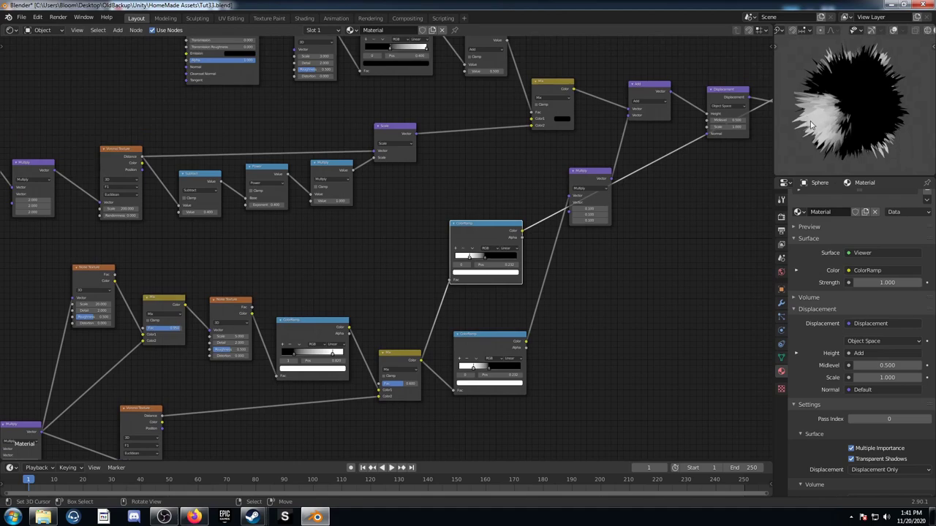
pyautogui.moveTo(476, 189); pyautogui.dragTo(510, 228, button='middle')
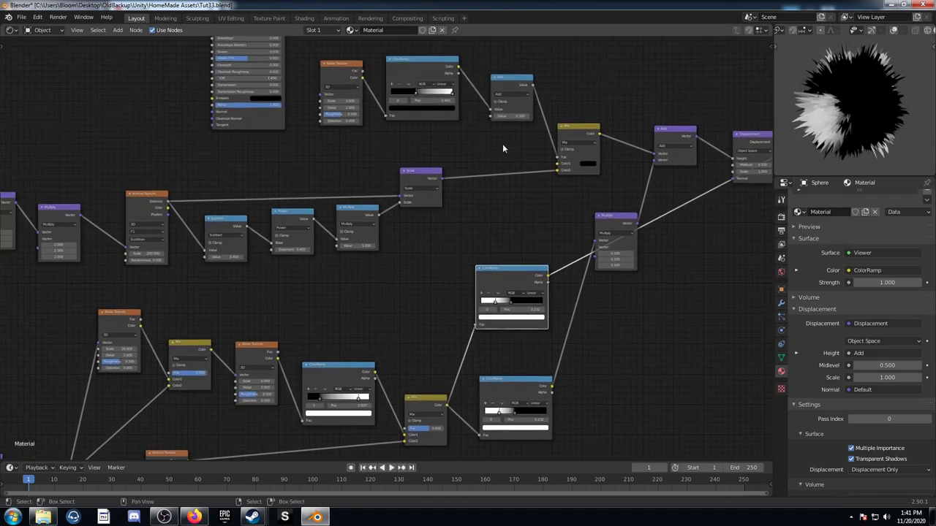
pyautogui.moveTo(501, 149); pyautogui.dragTo(512, 152, button='middle')
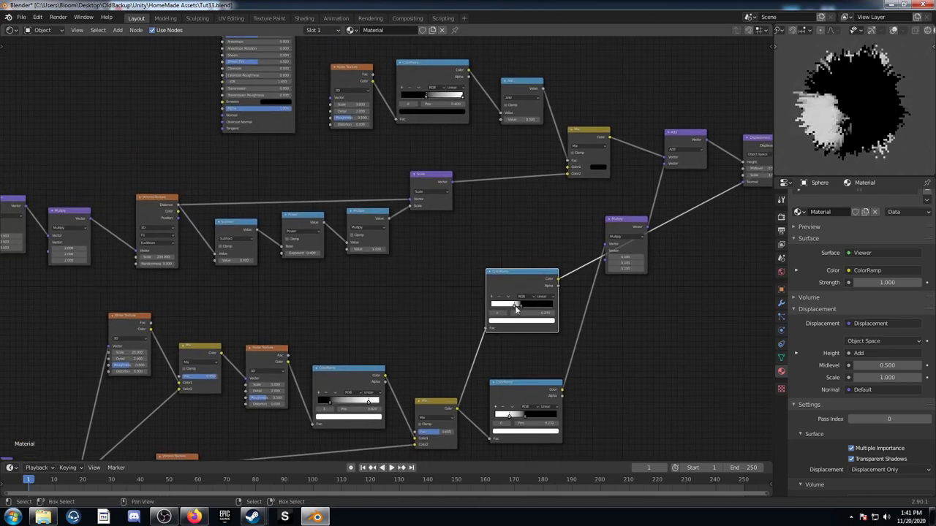
pyautogui.moveTo(505, 308); pyautogui.dragTo(509, 310)
pyautogui.moveTo(510, 310); pyautogui.dragTo(523, 374, button='middle')
# Step: Set the upper Math node to Multiply, connect the flipped ColorRamp's Color to its second value, and preview the product
pyautogui.click(442, 126)
pyautogui.click(535, 162)
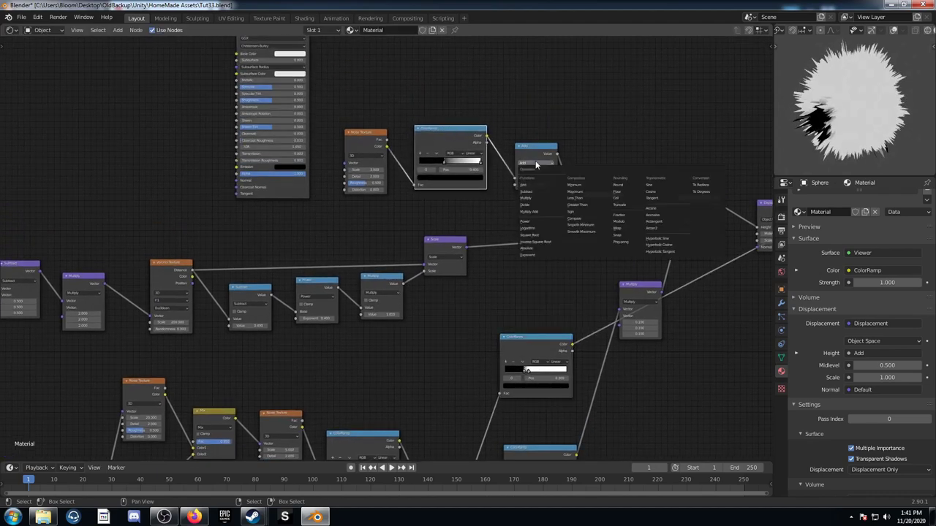
pyautogui.press('m')
pyautogui.moveTo(573, 344); pyautogui.dragTo(514, 180)
pyautogui.keyDown('ctrl'); pyautogui.keyDown('shift'); pyautogui.click(548, 151); pyautogui.keyUp('shift'); pyautogui.keyUp('ctrl')
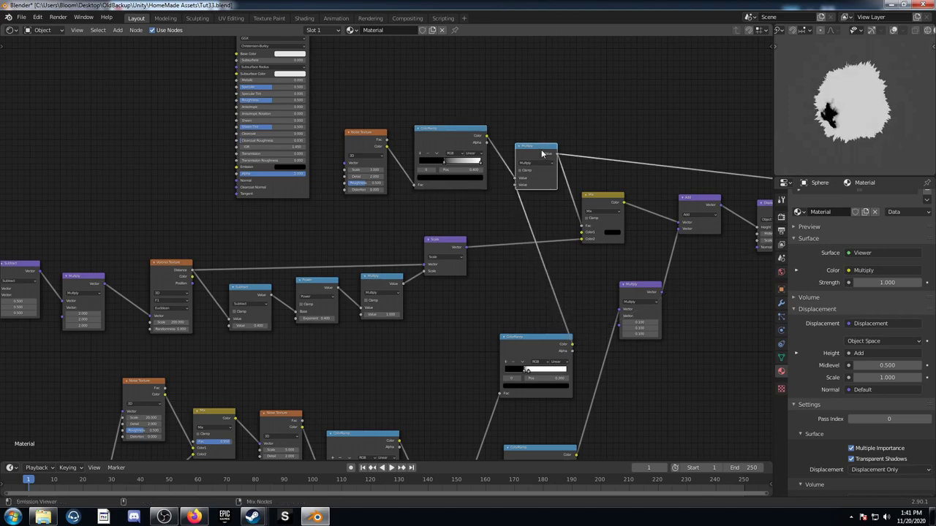
# Step: Shift the unconnected Principled BSDF clear of the other nodes and duplicate it twice, stacking the copies above it
pyautogui.moveTo(639, 210); pyautogui.dragTo(557, 211, button='middle')
pyautogui.moveTo(656, 242); pyautogui.dragTo(597, 220, button='middle')
pyautogui.moveTo(492, 273); pyautogui.dragTo(555, 242, button='middle')
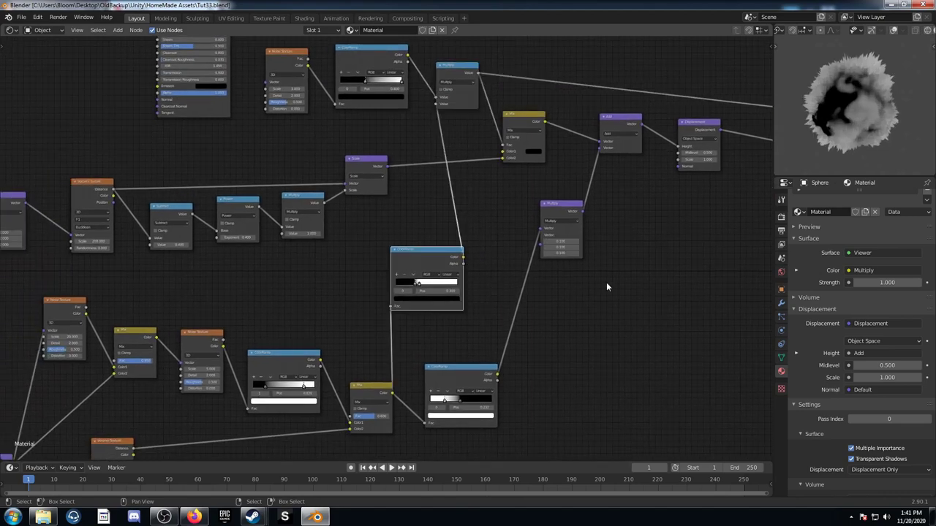
pyautogui.moveTo(595, 258); pyautogui.dragTo(622, 320, button='middle')
pyautogui.scroll(-4, 609, 277)
pyautogui.moveTo(583, 206); pyautogui.dragTo(628, 280, button='middle')
pyautogui.moveTo(543, 226); pyautogui.dragTo(520, 288, button='middle')
pyautogui.moveTo(291, 208); pyautogui.dragTo(293, 172)
pyautogui.moveTo(413, 162); pyautogui.dragTo(435, 245, button='middle')
pyautogui.moveTo(358, 257); pyautogui.dragTo(388, 299, button='middle')
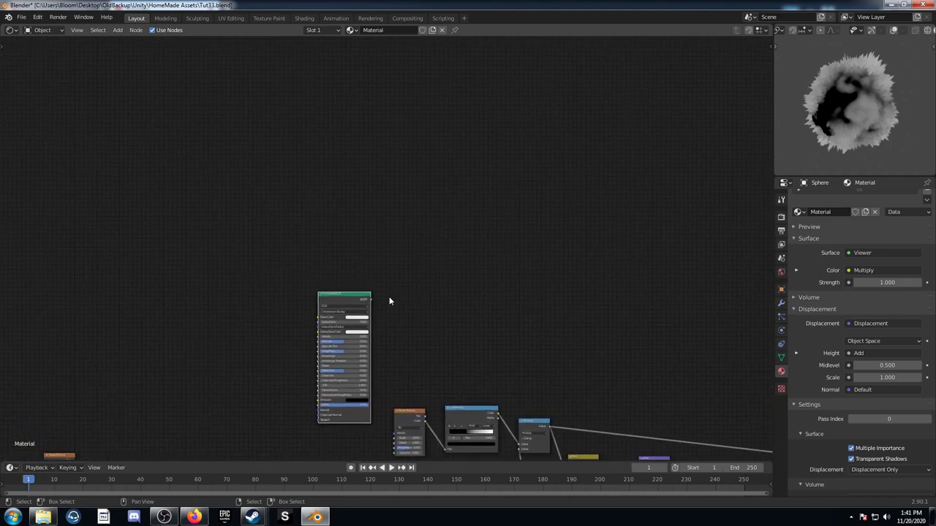
pyautogui.hotkey('shift', 'd')
pyautogui.click(386, 124)
pyautogui.moveTo(424, 183); pyautogui.dragTo(410, 292, button='middle')
pyautogui.hotkey('shift', 'd')
pyautogui.click(409, 97)
# Step: Set the Principled BSDF base colors to light green for the lowest, tan for the middle, and light grey for the uppermost
pyautogui.moveTo(316, 369); pyautogui.dragTo(386, 240, button='middle')
pyautogui.scroll(2, 462, 318)
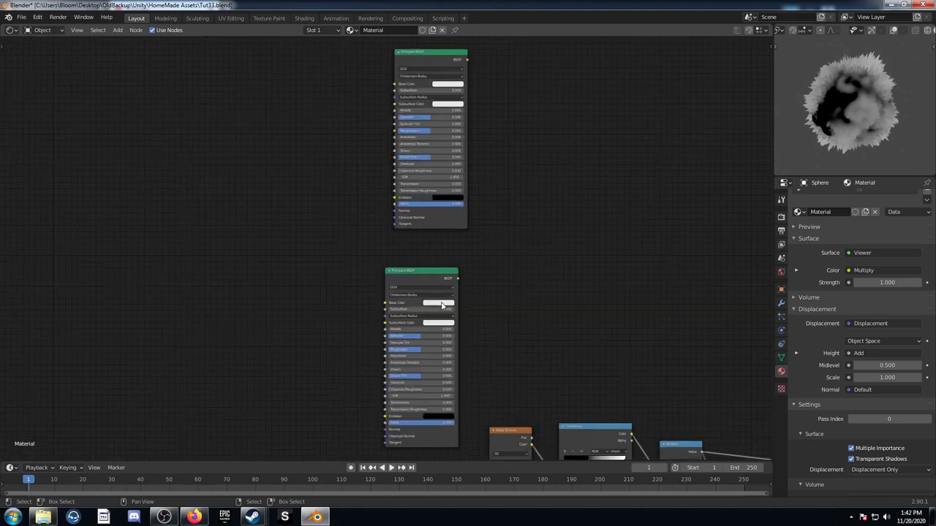
pyautogui.click(442, 304)
pyautogui.moveTo(448, 246); pyautogui.dragTo(432, 241)
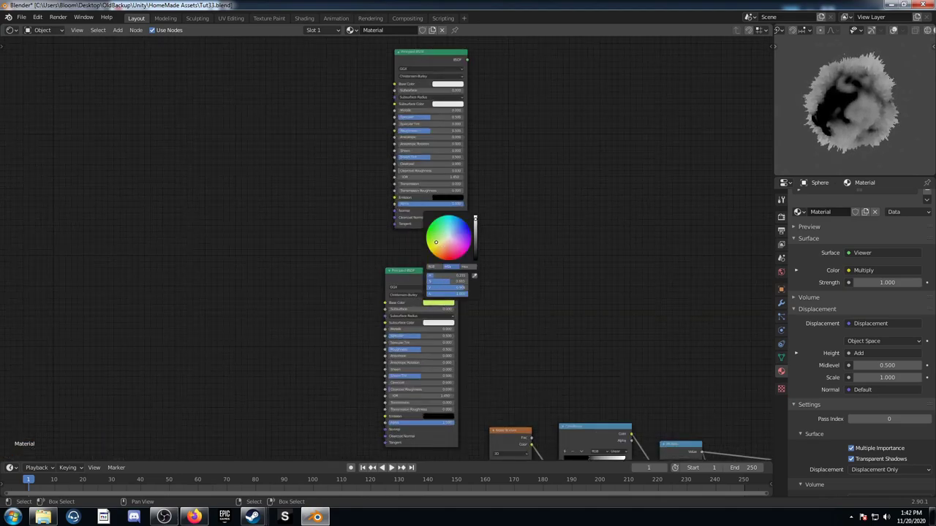
pyautogui.moveTo(619, 138); pyautogui.dragTo(655, 250, button='middle')
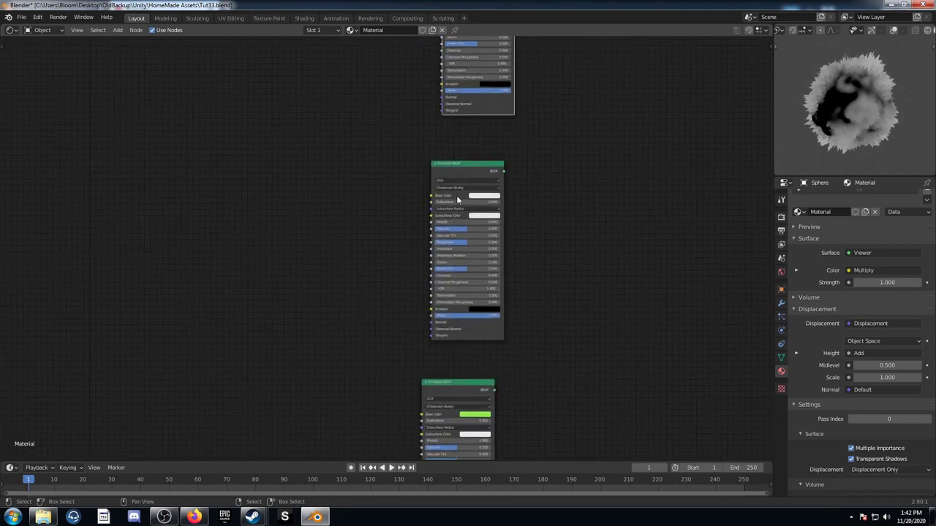
pyautogui.click(476, 197)
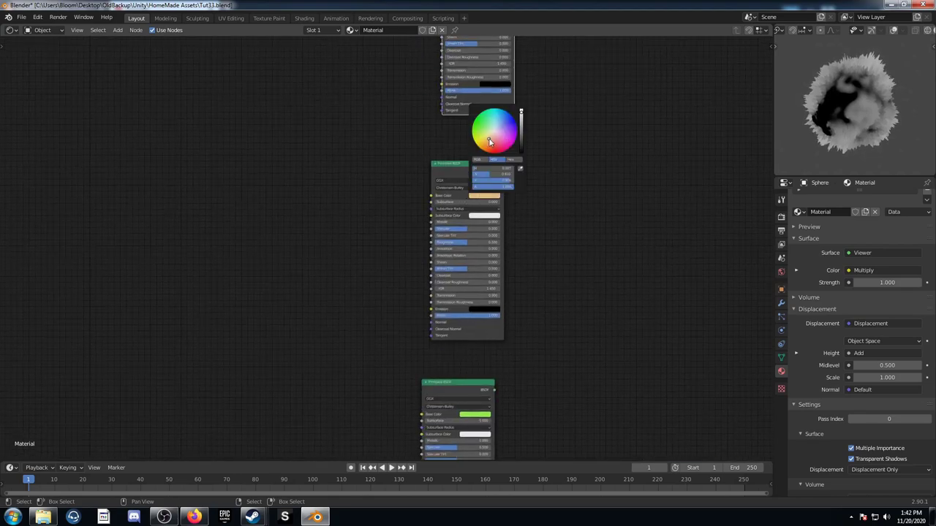
pyautogui.moveTo(609, 150); pyautogui.dragTo(627, 314, button='middle')
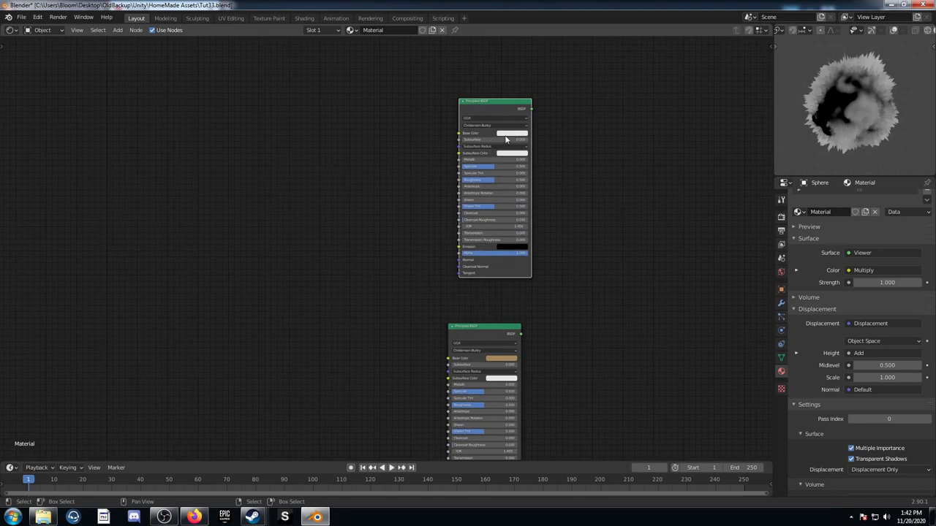
pyautogui.click(505, 132)
# Step: Combine the tan and green Principled BSDFs with a Mix Shader and move it clear of the shaders
pyautogui.scroll(-3, 525, 92)
pyautogui.scroll(-4, 619, 306)
pyautogui.moveTo(615, 307); pyautogui.dragTo(449, 217, button='middle')
pyautogui.moveTo(418, 375); pyautogui.dragTo(447, 288, button='middle')
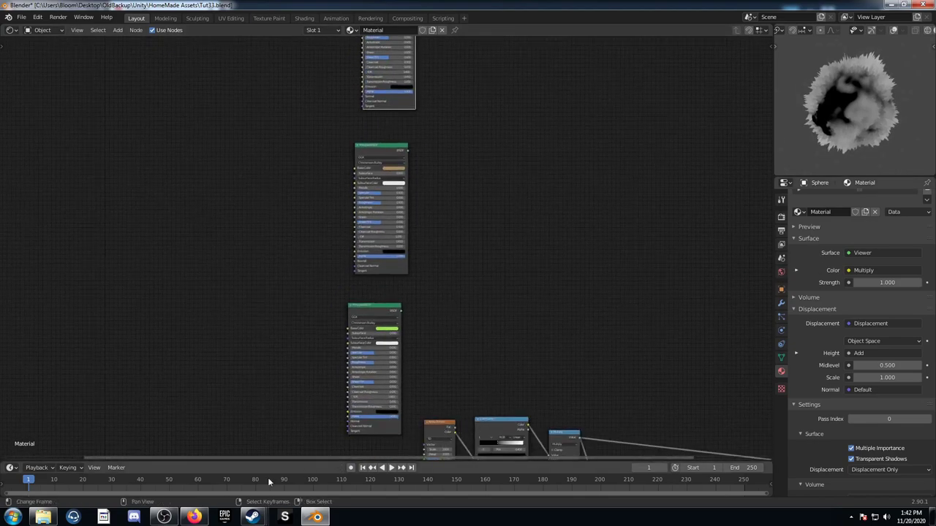
pyautogui.scroll(-1, 340, 298)
pyautogui.keyDown('alt'); pyautogui.moveTo(348, 310); pyautogui.dragTo(340, 182, button='right'); pyautogui.keyUp('alt')
pyautogui.moveTo(391, 224); pyautogui.dragTo(448, 228)
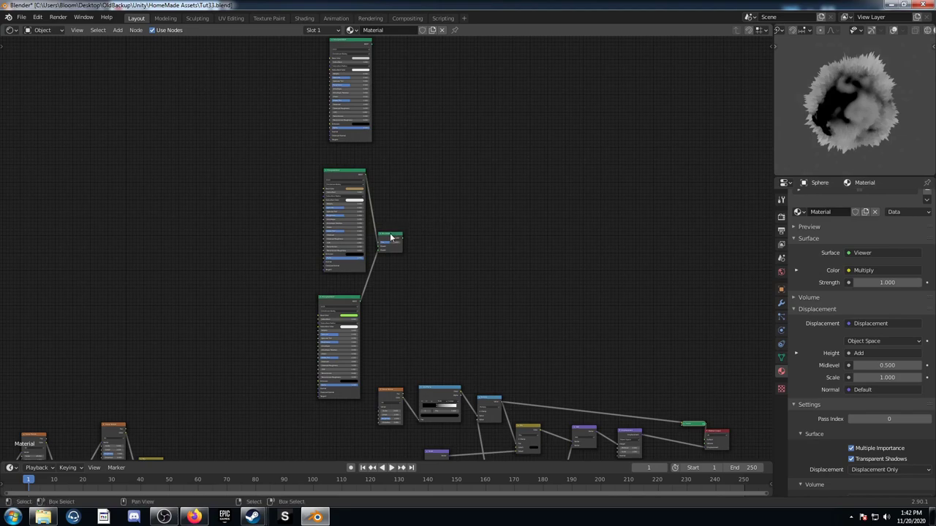
pyautogui.moveTo(391, 238); pyautogui.dragTo(470, 236)
# Step: Combine the light grey Principled BSDF and the first Mix Shader with a second Mix Shader, and space it out
pyautogui.scroll(2, 472, 237)
pyautogui.moveTo(473, 257); pyautogui.dragTo(387, 310, button='middle')
pyautogui.keyDown('ctrl'); pyautogui.keyDown('shift'); pyautogui.moveTo(381, 292); pyautogui.dragTo(268, 85, button='right'); pyautogui.keyUp('shift'); pyautogui.keyUp('ctrl')
pyautogui.scroll(-2, 345, 182)
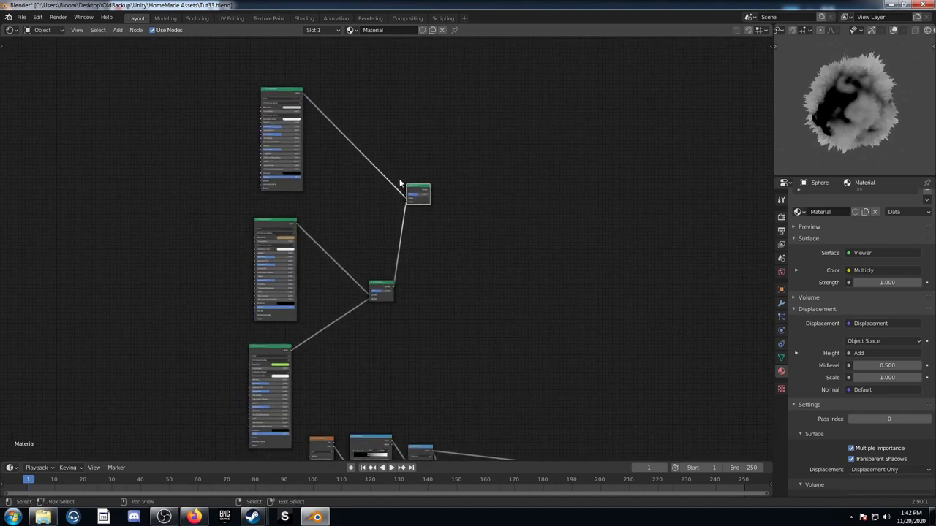
pyautogui.moveTo(424, 192); pyautogui.dragTo(456, 198)
# Step: Add a ColorRamp above the upper Mix node and connect the Mix node's Color to its Fac
pyautogui.moveTo(504, 366); pyautogui.dragTo(595, 279, button='middle')
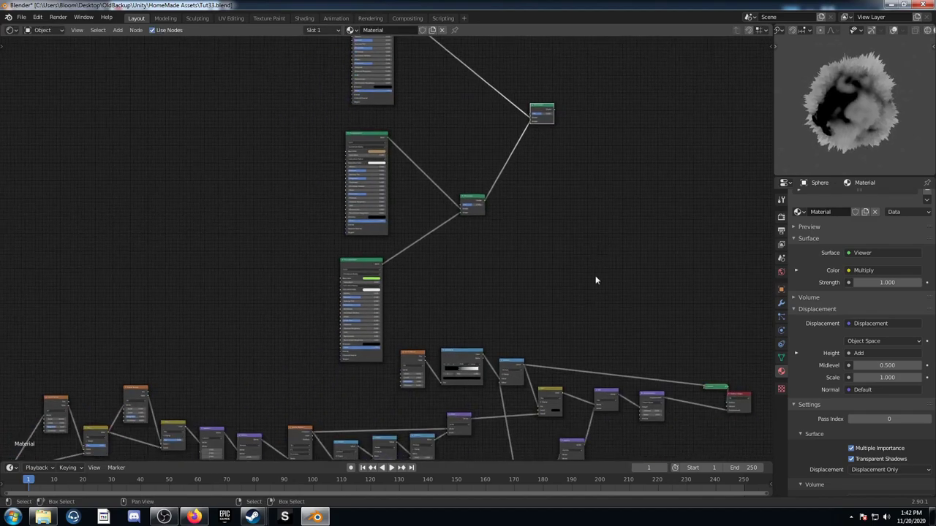
pyautogui.scroll(3, 505, 219)
pyautogui.hotkey('shift', 'a')
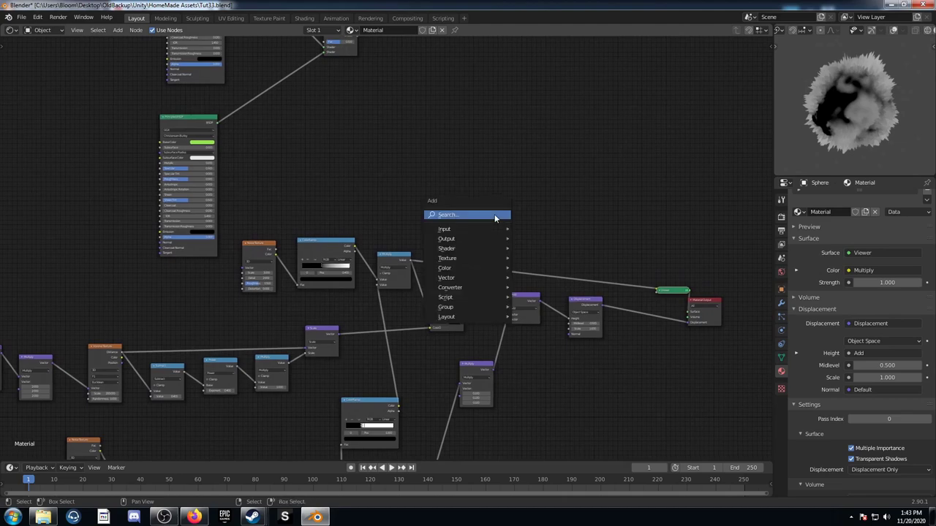
pyautogui.write('colo')
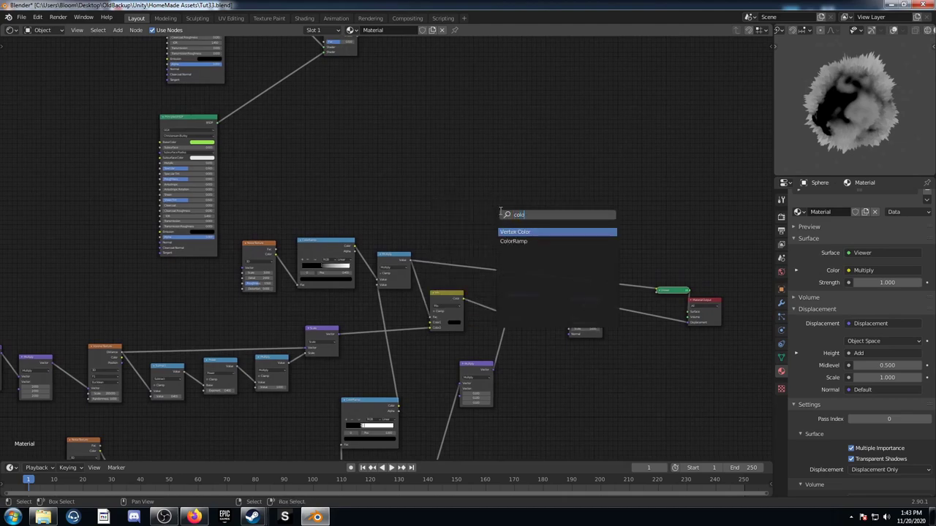
pyautogui.press('Down')
pyautogui.press('Return')
pyautogui.click(481, 194)
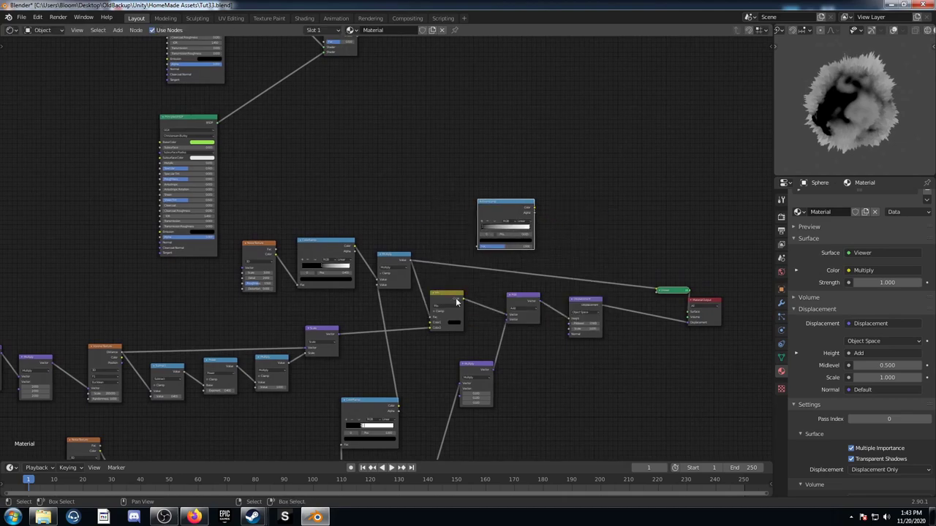
pyautogui.moveTo(478, 247); pyautogui.dragTo(478, 247)
pyautogui.scroll(4, 521, 277)
pyautogui.moveTo(520, 277); pyautogui.dragTo(503, 304, button='middle')
pyautogui.moveTo(538, 216); pyautogui.dragTo(520, 177)
pyautogui.click(520, 176)
pyautogui.scroll(1, 512, 242)
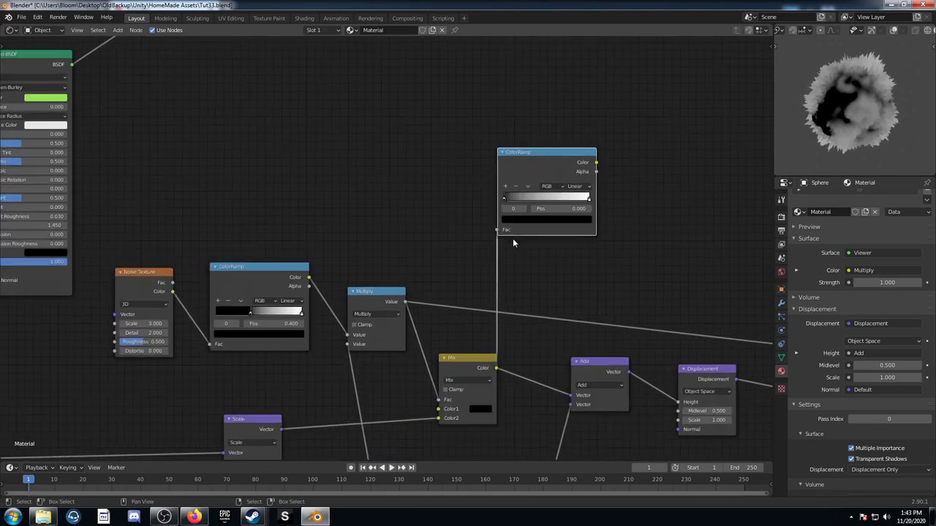
# Step: Set the new ColorRamp's white stop position to 0.010 and preview the ramp on the sphere
pyautogui.click(589, 199)
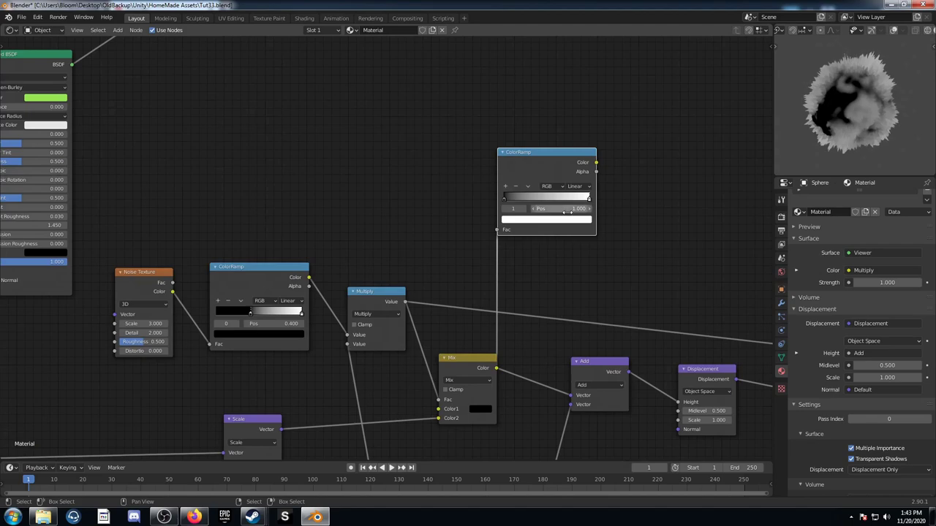
pyautogui.press('Return')
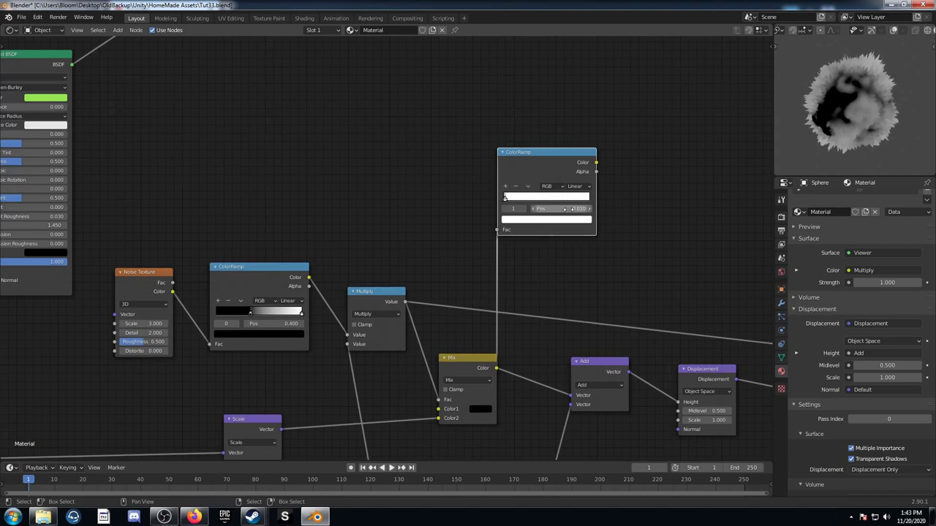
pyautogui.keyDown('ctrl'); pyautogui.keyDown('shift'); pyautogui.click(550, 150); pyautogui.keyUp('shift'); pyautogui.keyUp('ctrl')
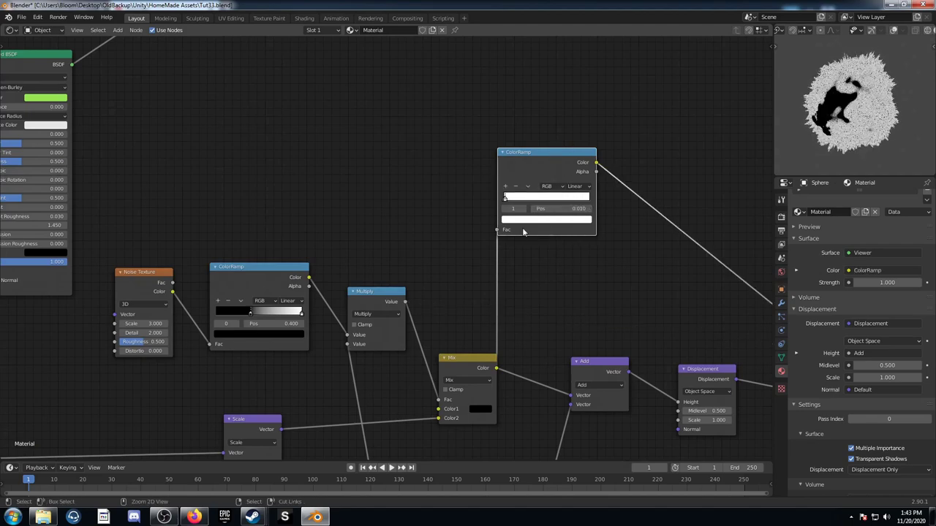
# Step: Connect the new ColorRamp's Color to the Fac of the first Mix Shader and preview that Mix Shader on the sphere
pyautogui.scroll(-3, 547, 197)
pyautogui.scroll(-1, 541, 245)
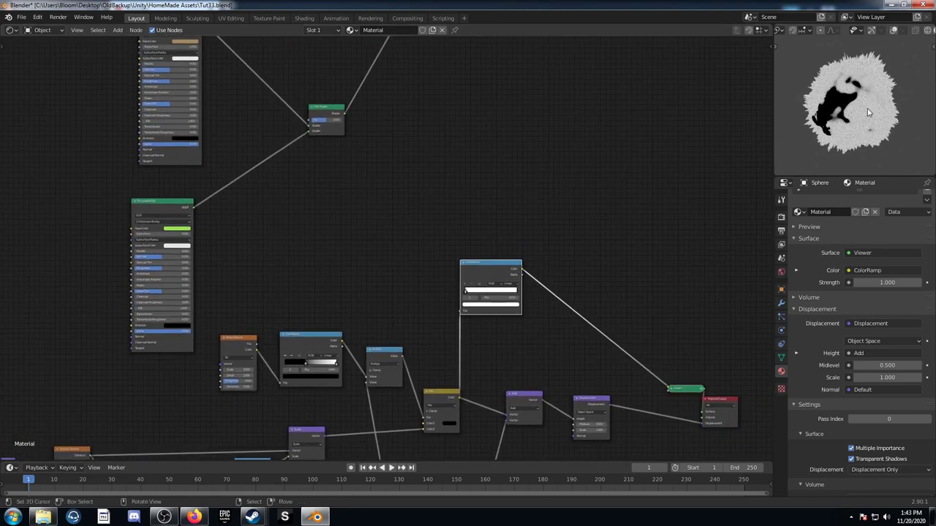
pyautogui.moveTo(522, 272); pyautogui.dragTo(313, 125)
pyautogui.moveTo(431, 180); pyautogui.dragTo(359, 275, button='middle')
pyautogui.scroll(-4, 374, 190)
pyautogui.moveTo(374, 190); pyautogui.dragTo(441, 245, button='middle')
pyautogui.keyDown('ctrl'); pyautogui.keyDown('shift'); pyautogui.click(322, 279); pyautogui.keyUp('shift'); pyautogui.keyUp('ctrl')
pyautogui.moveTo(858, 108); pyautogui.dragTo(829, 93, button='middle')
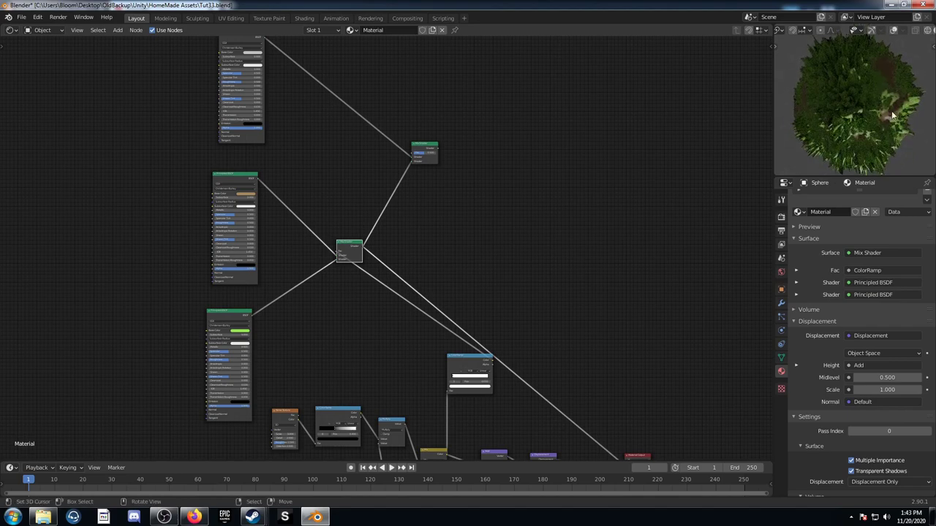
# Step: Duplicate the ColorRamp that feeds the vector Multiply node, keeping its input link, and place the copy below it
pyautogui.moveTo(347, 271); pyautogui.dragTo(472, 233, button='middle')
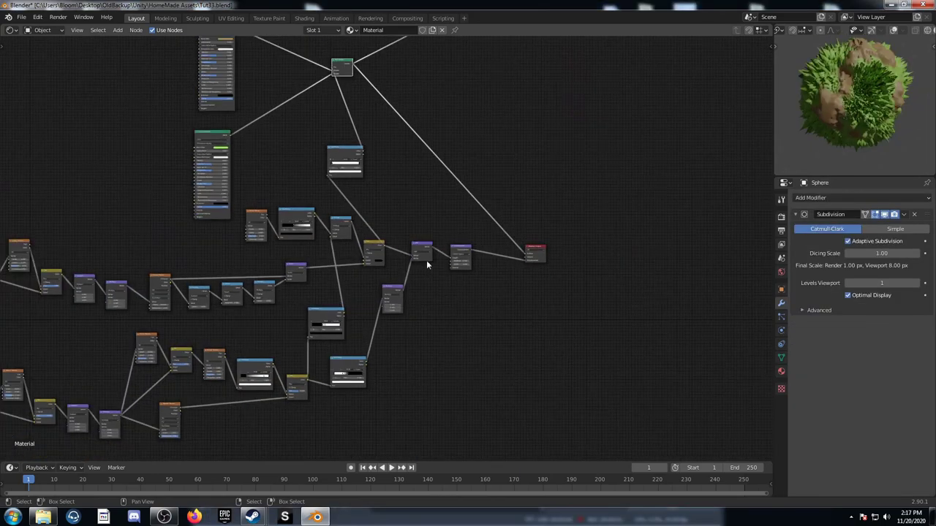
pyautogui.moveTo(426, 260); pyautogui.dragTo(382, 281, button='middle')
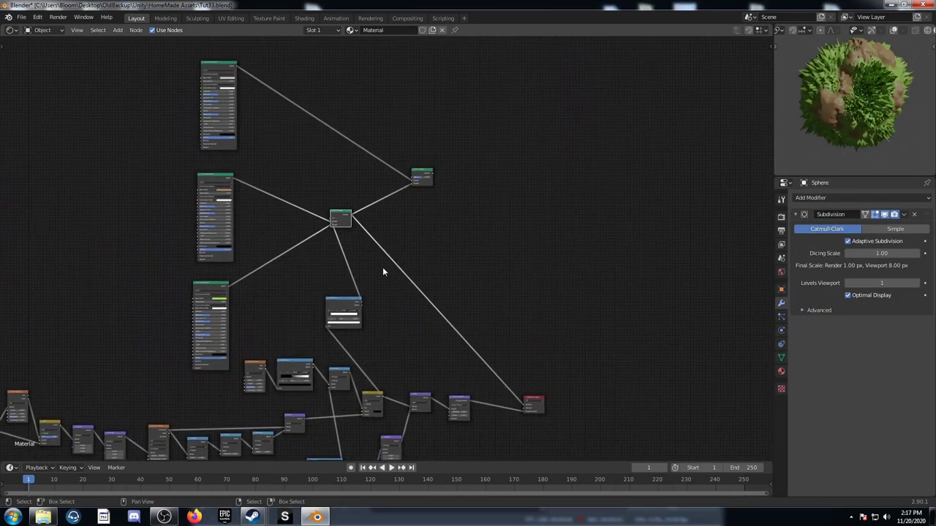
pyautogui.moveTo(223, 67); pyautogui.dragTo(227, 65)
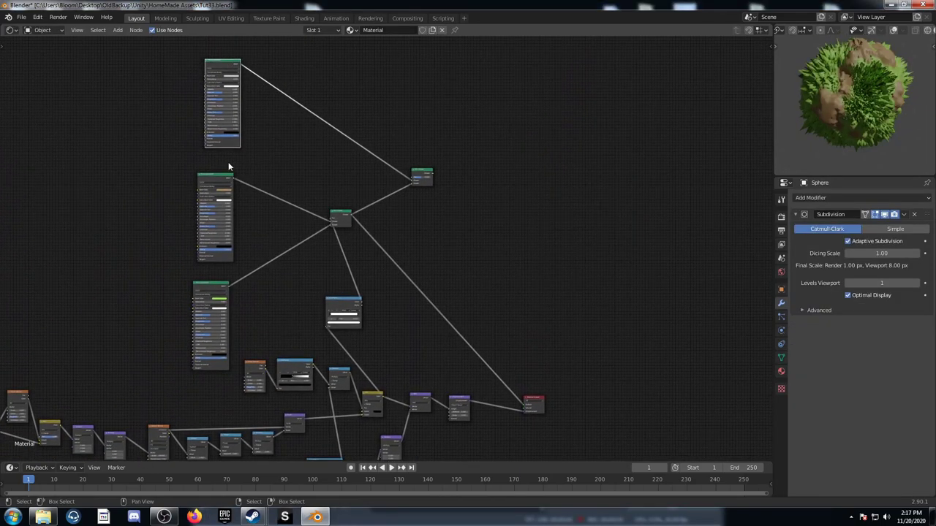
pyautogui.moveTo(366, 404); pyautogui.dragTo(261, 231, button='middle')
pyautogui.scroll(4, 261, 231)
pyautogui.moveTo(275, 362); pyautogui.dragTo(248, 219, button='middle')
pyautogui.moveTo(204, 239); pyautogui.dragTo(204, 238)
pyautogui.scroll(3, 224, 277)
pyautogui.moveTo(224, 279); pyautogui.dragTo(229, 248, button='middle')
pyautogui.hotkey('ctrl', 'shift', 'd')
pyautogui.click(228, 321)
pyautogui.scroll(3, 212, 325)
pyautogui.moveTo(190, 302); pyautogui.dragTo(202, 363, button='middle')
# Step: Connect the duplicated ColorRamp's Color to the second Mix Shader's Fac and preview the second Mix Shader on the sphere
pyautogui.scroll(-5, 234, 292)
pyautogui.moveTo(278, 162); pyautogui.dragTo(251, 278, button='middle')
pyautogui.scroll(-8, 253, 295)
pyautogui.moveTo(326, 250); pyautogui.dragTo(293, 295, button='middle')
pyautogui.moveTo(299, 87); pyautogui.dragTo(341, 160)
pyautogui.moveTo(287, 302); pyautogui.dragTo(277, 216, button='middle')
pyautogui.scroll(4, 292, 245)
pyautogui.moveTo(300, 254); pyautogui.dragTo(389, 340, button='middle')
pyautogui.moveTo(290, 423); pyautogui.dragTo(390, 104)
pyautogui.scroll(5, 402, 132)
pyautogui.moveTo(406, 141); pyautogui.dragTo(321, 274, button='middle')
pyautogui.scroll(-4, 322, 272)
pyautogui.keyDown('ctrl'); pyautogui.keyDown('shift'); pyautogui.click(347, 190); pyautogui.keyUp('shift'); pyautogui.keyUp('ctrl')
pyautogui.scroll(1, 215, 219)
pyautogui.moveTo(215, 220); pyautogui.dragTo(241, 309, button='middle')
pyautogui.scroll(1, 346, 303)
pyautogui.moveTo(346, 303); pyautogui.dragTo(338, 270, button='middle')
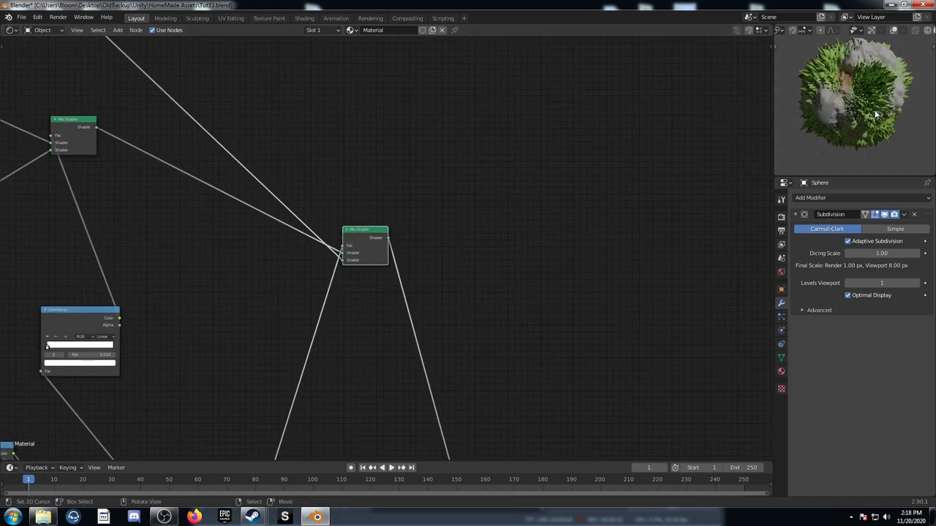
# Step: Move the black stop of the Noise Texture's ColorRamp beside the math Multiply node to about 0.455
pyautogui.moveTo(37, 326); pyautogui.dragTo(348, 119, button='middle')
pyautogui.scroll(3, 355, 263)
pyautogui.moveTo(318, 282); pyautogui.dragTo(350, 186, button='middle')
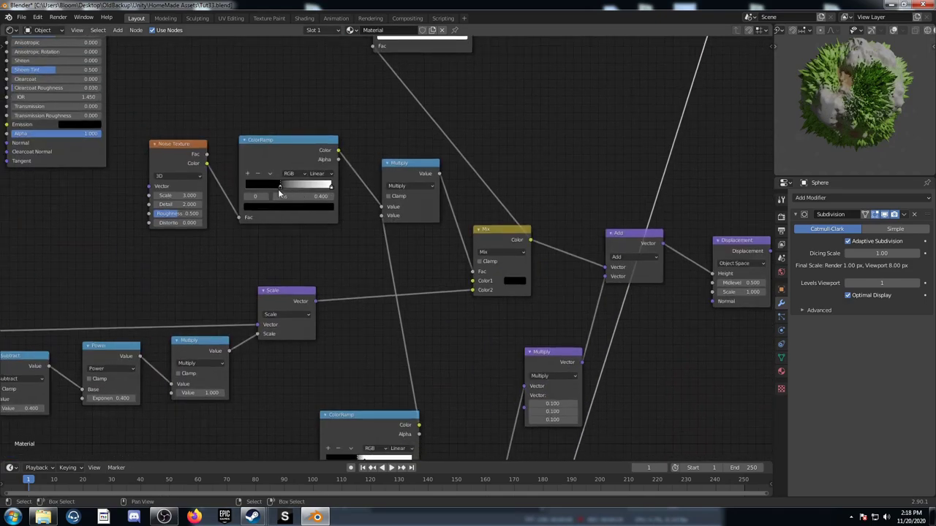
pyautogui.moveTo(282, 188); pyautogui.dragTo(285, 185)
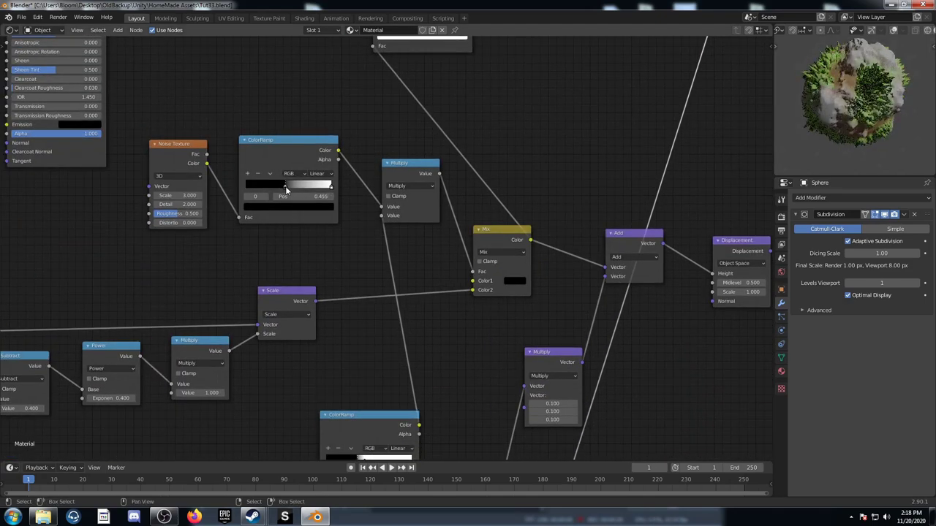
pyautogui.click(304, 202)
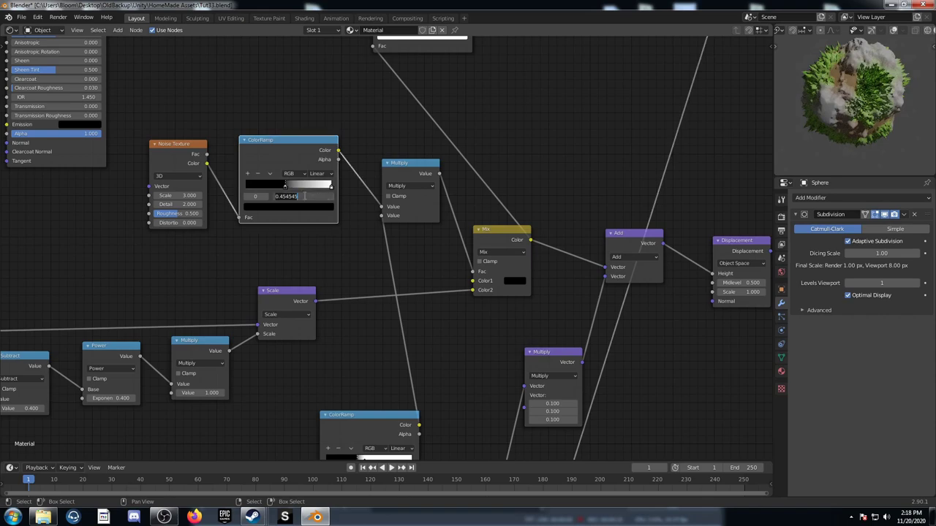
pyautogui.press('Return')
# Step: Move the duplicated ColorRamp's white stop to 0.355, close to its black stop, to sharpen the rock mask
pyautogui.scroll(-5, 307, 212)
pyautogui.moveTo(348, 327); pyautogui.dragTo(348, 265, button='middle')
pyautogui.moveTo(375, 368); pyautogui.dragTo(289, 184, button='middle')
pyautogui.scroll(4, 325, 300)
pyautogui.moveTo(434, 231); pyautogui.dragTo(463, 159, button='middle')
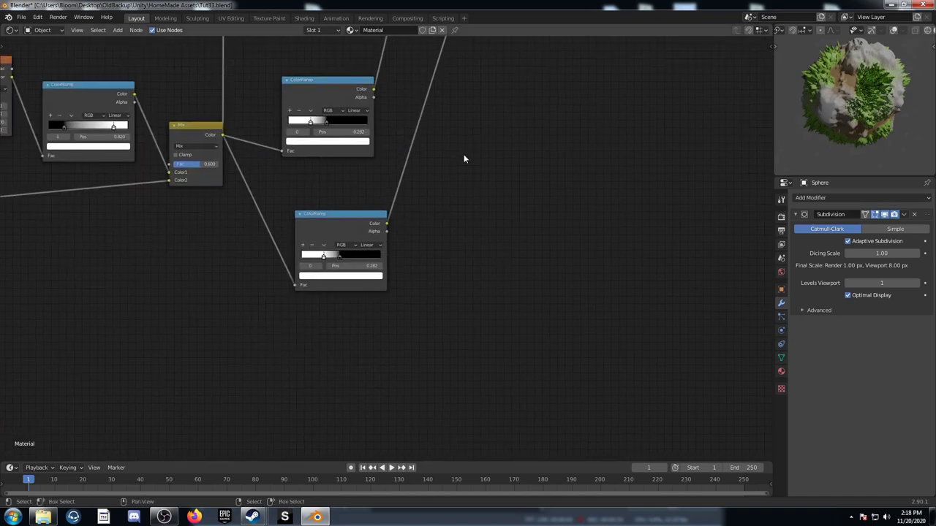
pyautogui.scroll(4, 385, 251)
pyautogui.moveTo(300, 260); pyautogui.dragTo(313, 268)
pyautogui.moveTo(315, 260); pyautogui.dragTo(308, 262)
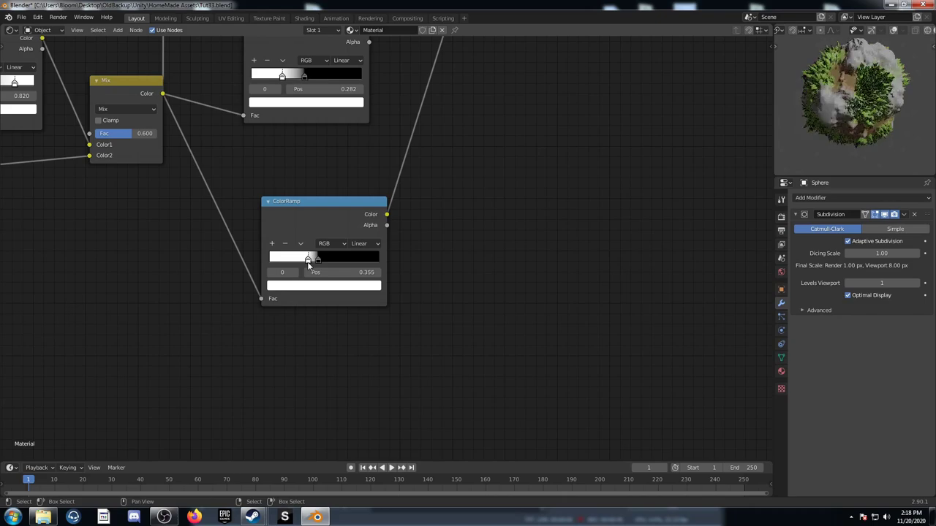
pyautogui.moveTo(833, 129); pyautogui.dragTo(866, 126, button='middle')
pyautogui.scroll(-1, 497, 202)
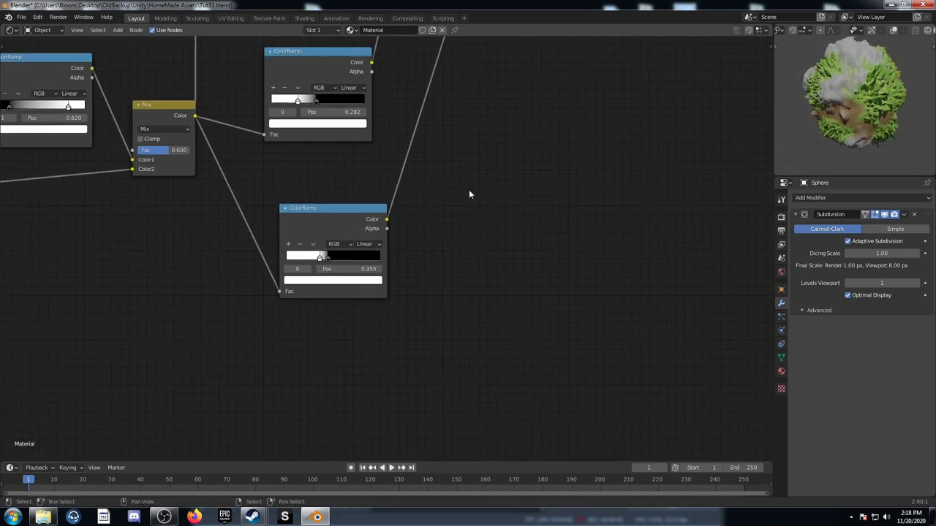
# Step: Shift the duplicated ColorRamp's stops further toward black, with the white stop at 0.436
pyautogui.moveTo(470, 194); pyautogui.dragTo(403, 215, button='middle')
pyautogui.click(256, 282)
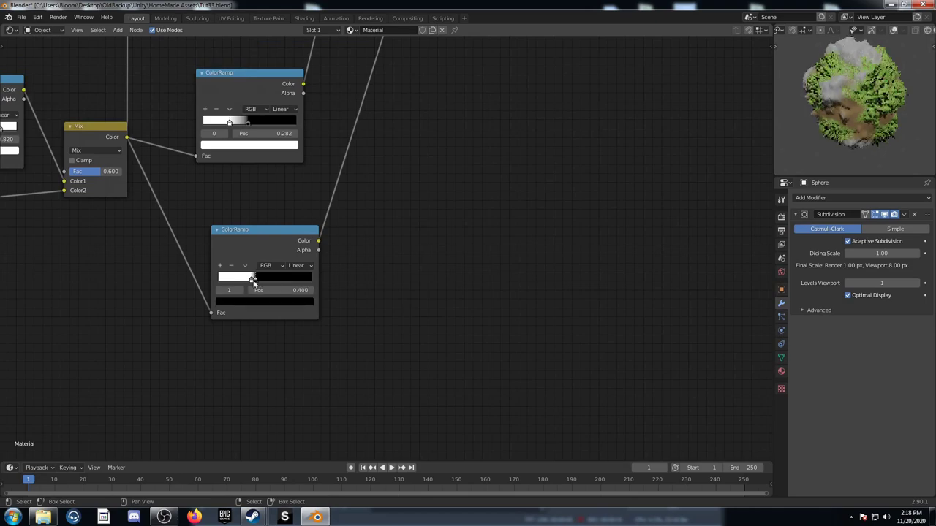
pyautogui.moveTo(257, 282); pyautogui.dragTo(267, 279)
pyautogui.press('g')
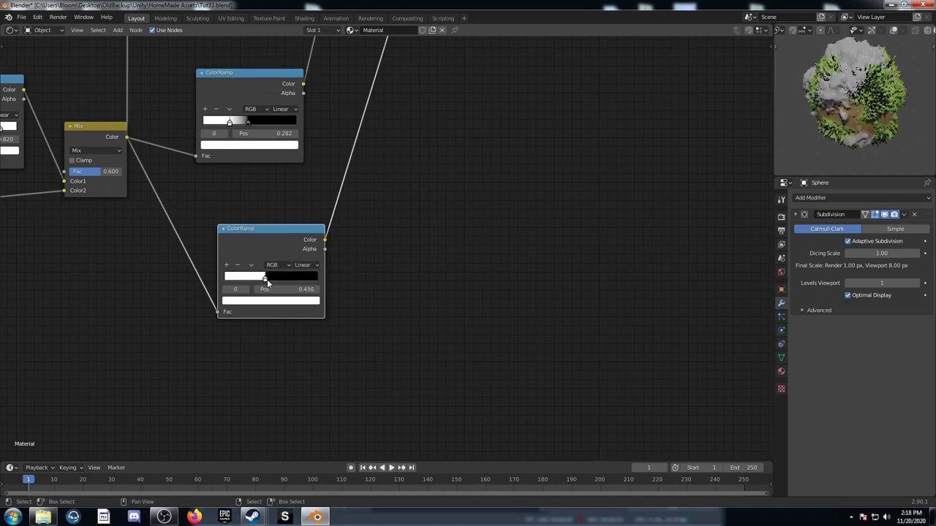
# Step: Examine the grass, soil and rock areas on the sphere from several angles and distances
pyautogui.scroll(5, 859, 115)
pyautogui.moveTo(867, 103); pyautogui.dragTo(852, 90, button='middle')
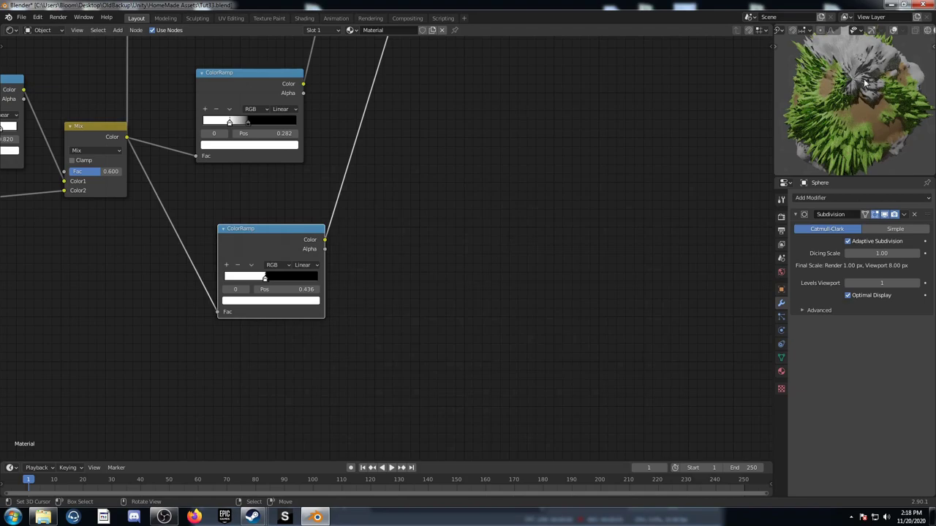
pyautogui.moveTo(865, 108); pyautogui.dragTo(846, 55, button='middle')
pyautogui.scroll(-2, 853, 113)
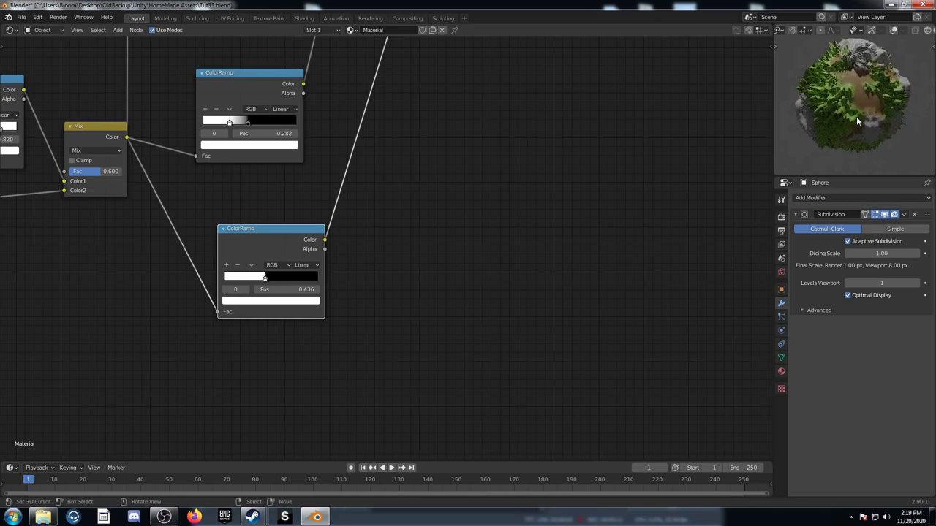
pyautogui.moveTo(836, 140); pyautogui.dragTo(858, 128, button='middle')
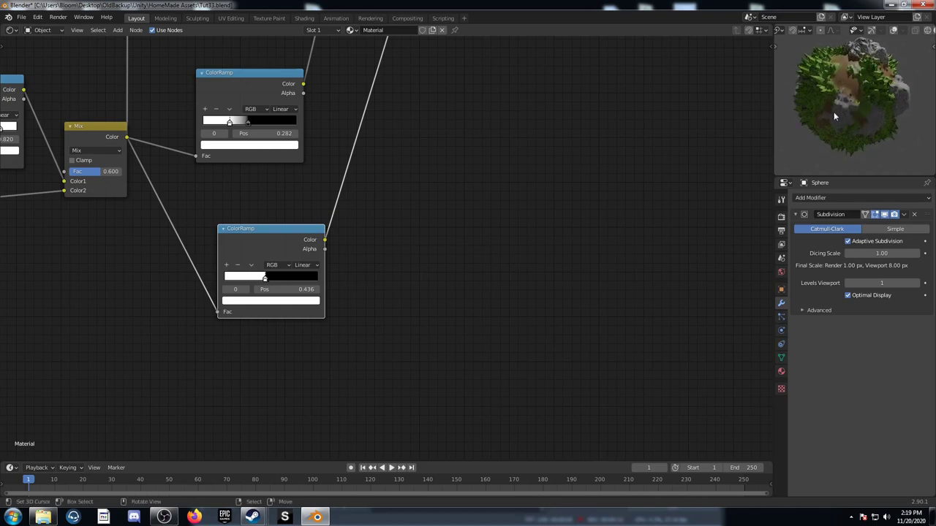
pyautogui.moveTo(874, 135)
pyautogui.mouseDown(button='middle')
pyautogui.moveTo(836, 120)
pyautogui.moveTo(856, 107)
pyautogui.moveTo(850, 98)
pyautogui.moveTo(866, 131)
pyautogui.mouseUp(button='middle')
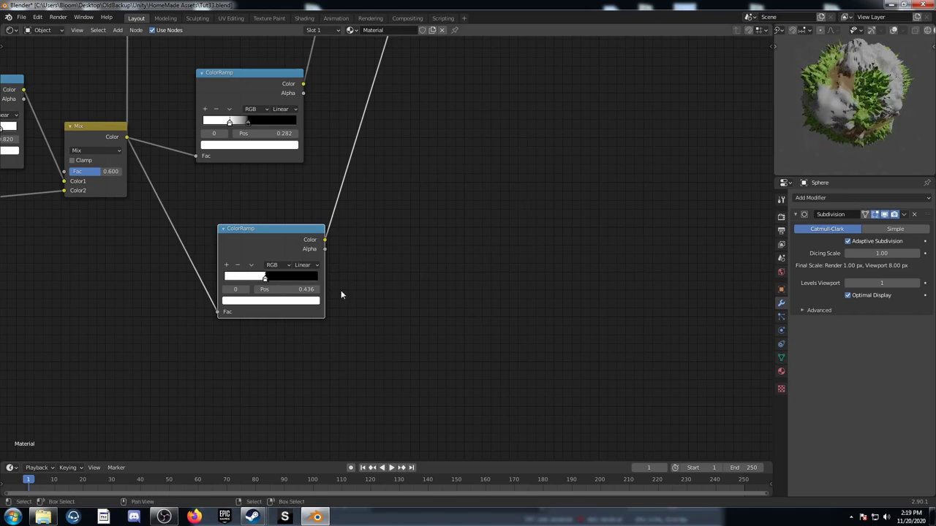
pyautogui.moveTo(450, 169); pyautogui.dragTo(464, 202, button='middle')
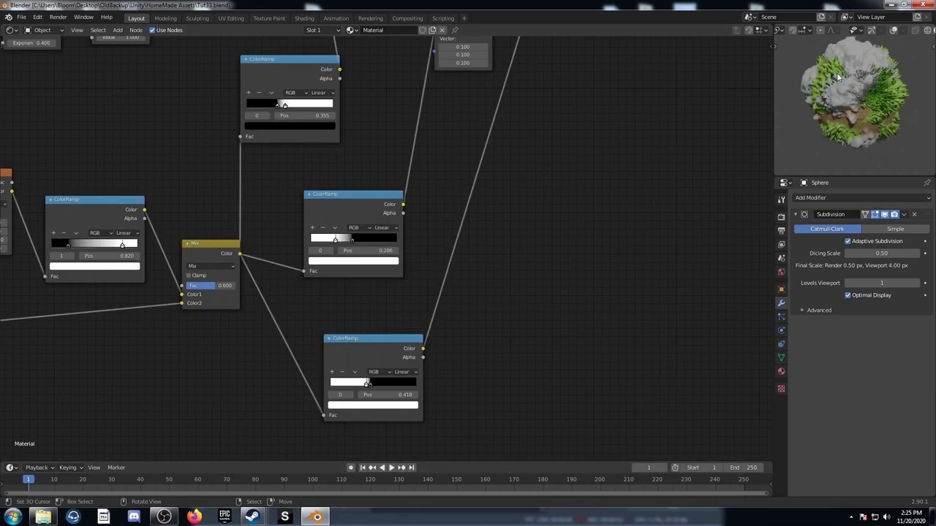
pyautogui.moveTo(863, 103); pyautogui.dragTo(877, 82, button='middle')
# Step: Set the Fac of the Mix node feeding the three ColorRamps to 0.300 and nudge that node and the upper ColorRamp
pyautogui.moveTo(445, 286); pyautogui.dragTo(420, 278, button='middle')
pyautogui.moveTo(248, 273); pyautogui.dragTo(393, 254, button='middle')
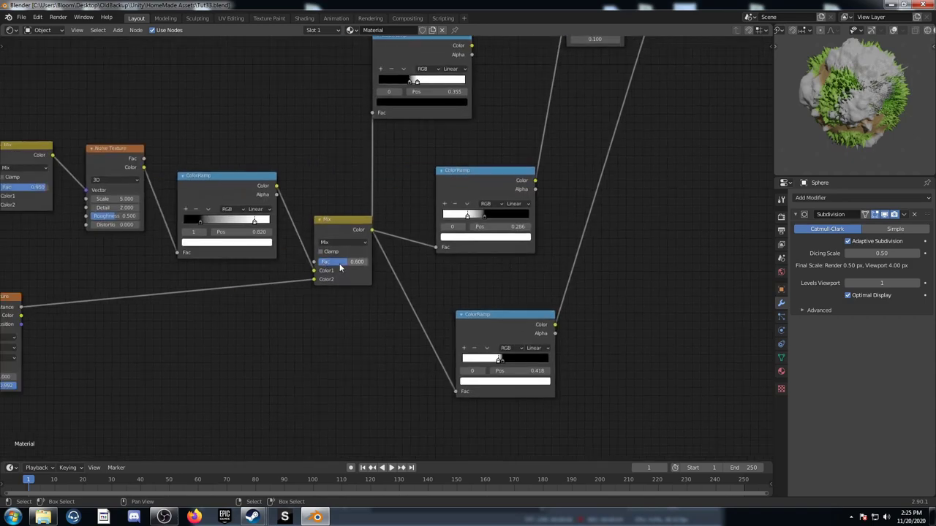
pyautogui.moveTo(336, 229); pyautogui.dragTo(331, 228)
pyautogui.moveTo(432, 175); pyautogui.dragTo(400, 230, button='middle')
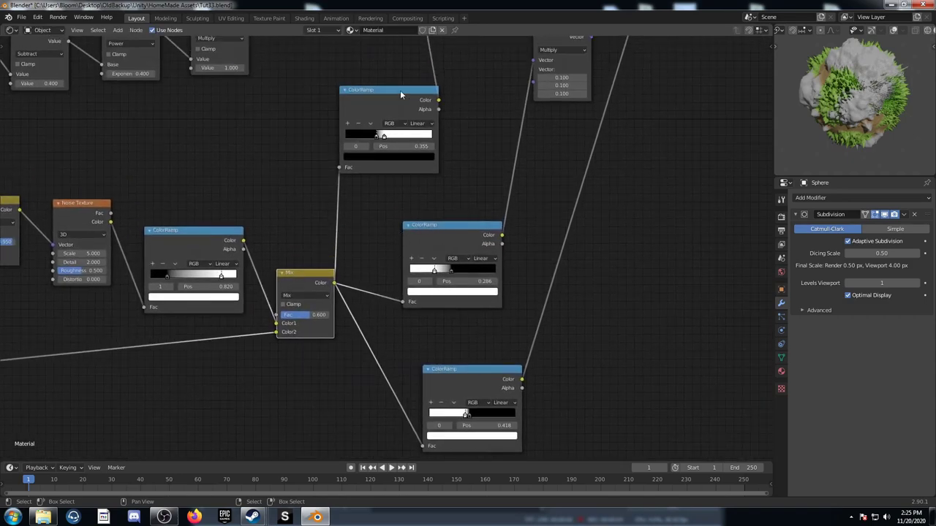
pyautogui.moveTo(400, 94); pyautogui.dragTo(416, 95)
pyautogui.keyDown('ctrl'); pyautogui.moveTo(300, 315); pyautogui.dragTo(295, 314); pyautogui.keyUp('ctrl')
# Step: Reposition the vector Multiply node and darken the white stop of its ColorRamp to a value of 0.800
pyautogui.scroll(4, 510, 280)
pyautogui.moveTo(491, 309); pyautogui.dragTo(406, 261, button='middle')
pyautogui.click(403, 195)
pyautogui.scroll(-5, 446, 189)
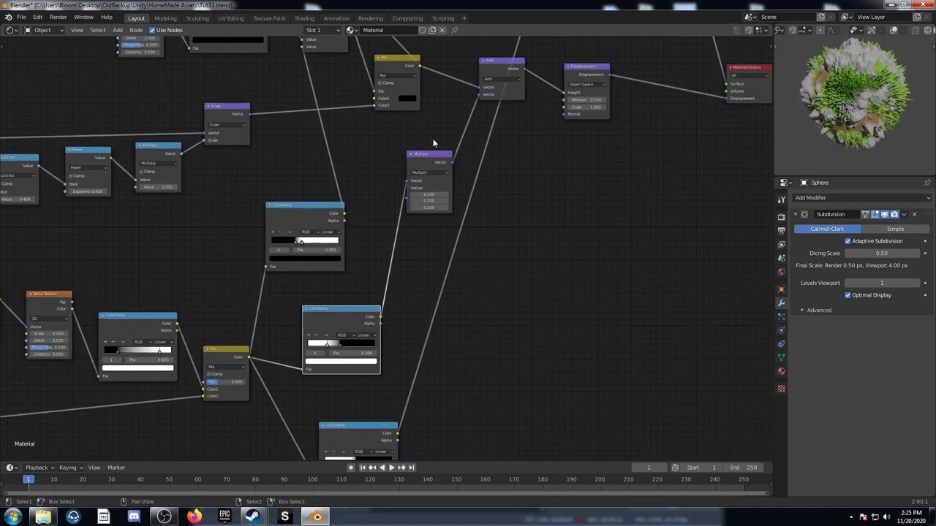
pyautogui.moveTo(428, 155); pyautogui.dragTo(420, 157)
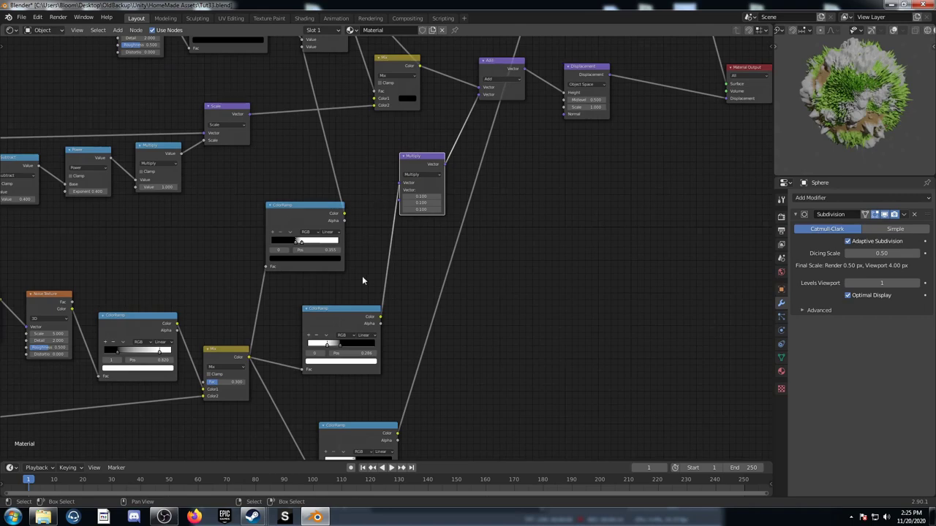
pyautogui.moveTo(362, 280); pyautogui.dragTo(398, 231, button='middle')
pyautogui.scroll(4, 398, 232)
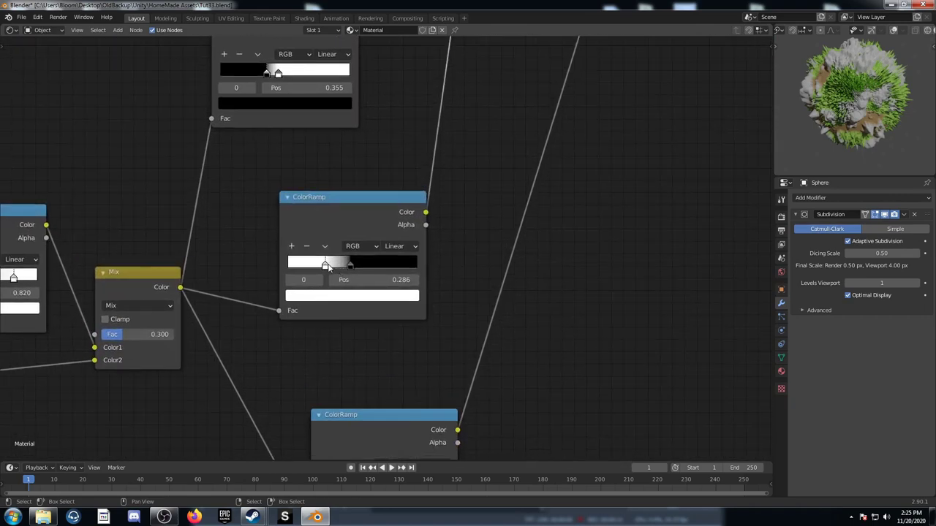
pyautogui.click(324, 296)
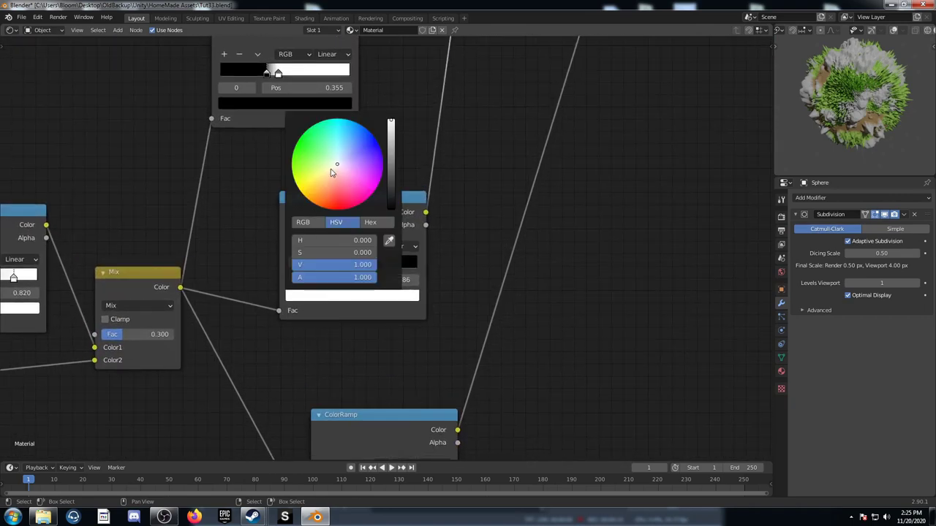
pyautogui.scroll(-6, 332, 171)
pyautogui.scroll(2, 331, 172)
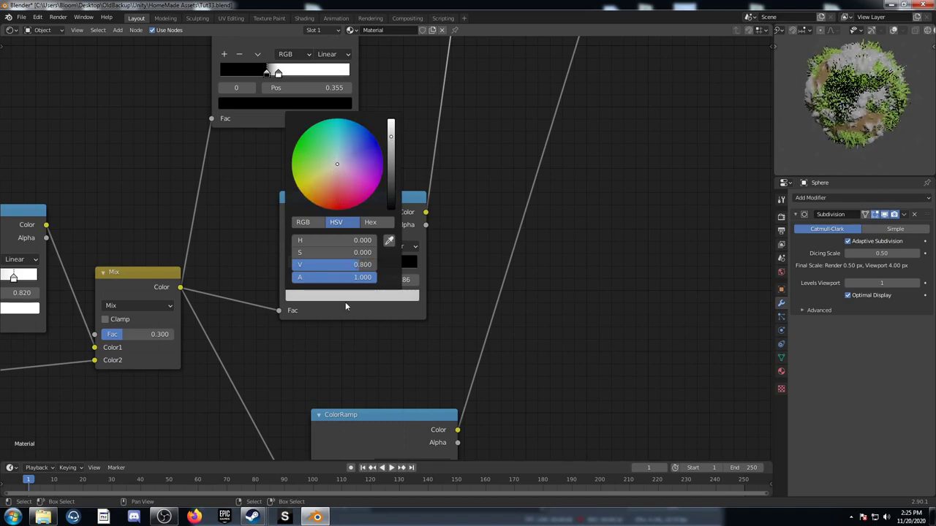
# Step: Set the rock mask ColorRamp's white stop to 0.359 and its black stop to 0.373
pyautogui.moveTo(336, 348); pyautogui.dragTo(309, 260, button='middle')
pyautogui.scroll(3, 880, 102)
pyautogui.moveTo(855, 110); pyautogui.dragTo(833, 95, button='middle')
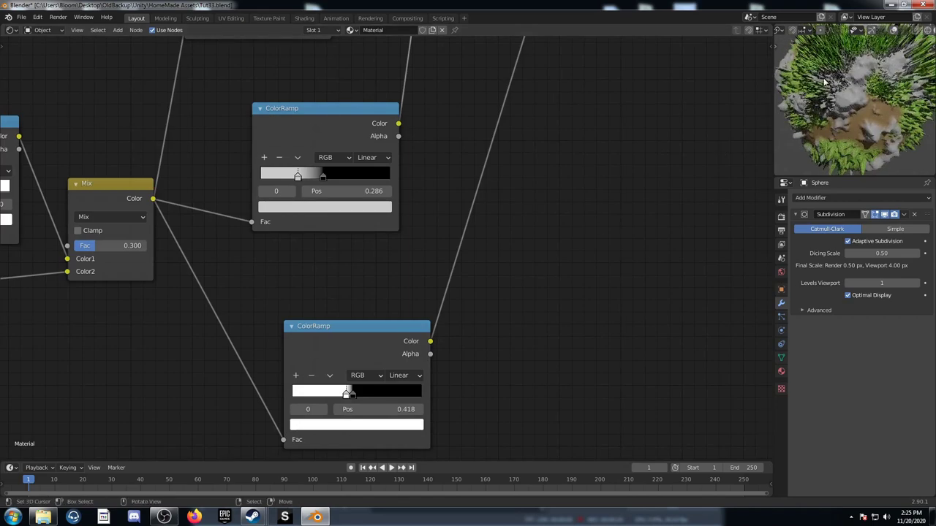
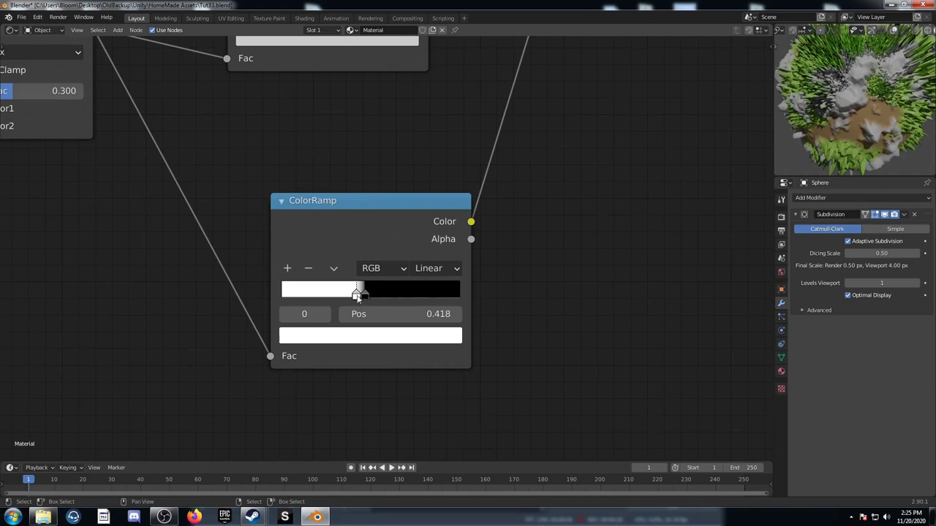
pyautogui.moveTo(367, 295); pyautogui.dragTo(357, 297)
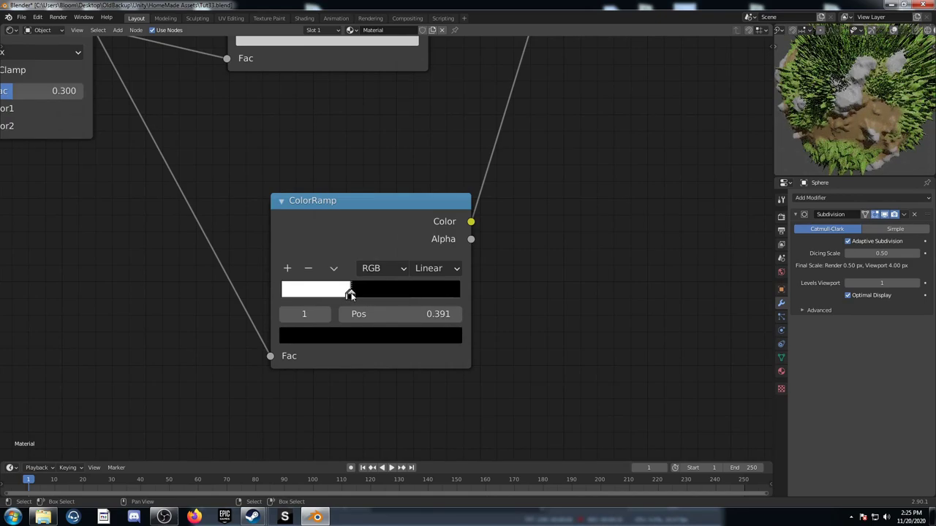
pyautogui.click(347, 293)
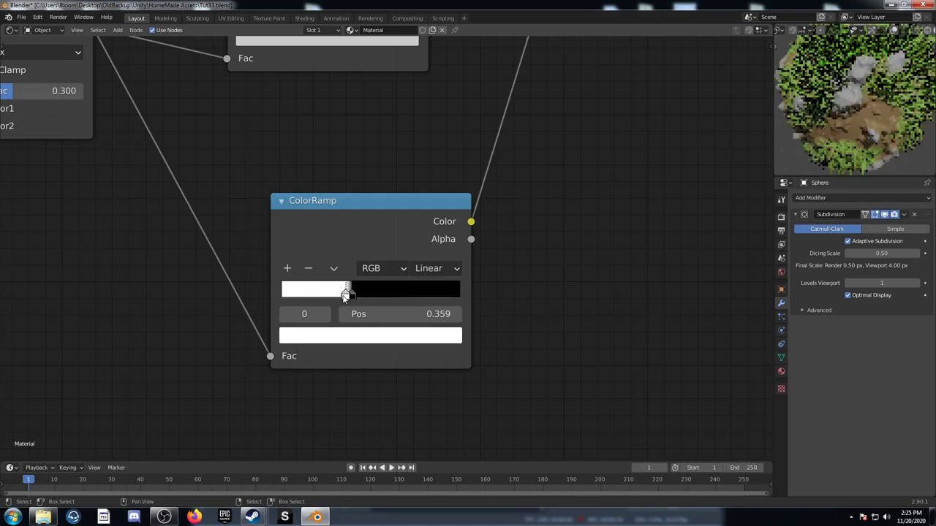
pyautogui.click(349, 295)
pyautogui.moveTo(350, 294); pyautogui.dragTo(348, 294)
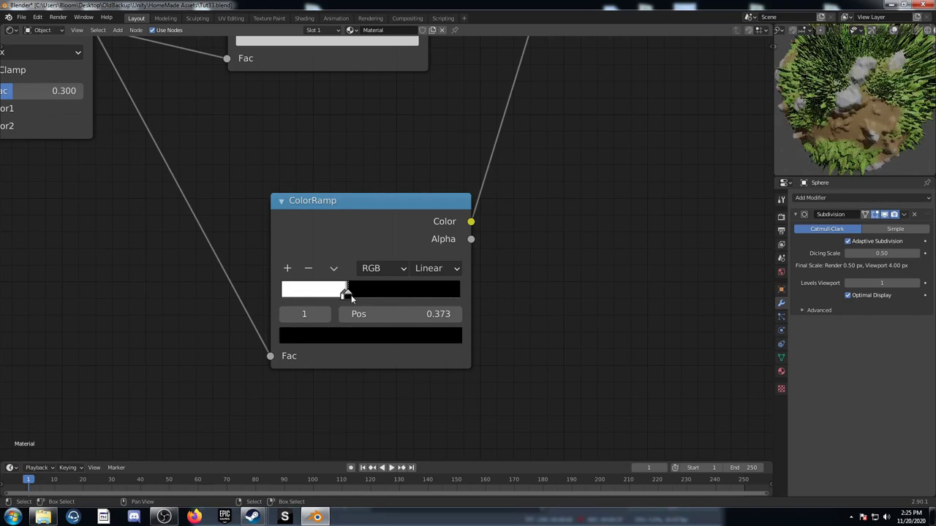
# Step: Set the black stop of the displacement ColorRamp to 0.427 and its light grey stop to 0.341
pyautogui.scroll(-3, 436, 129)
pyautogui.moveTo(433, 123); pyautogui.dragTo(439, 294, button='middle')
pyautogui.click(345, 223)
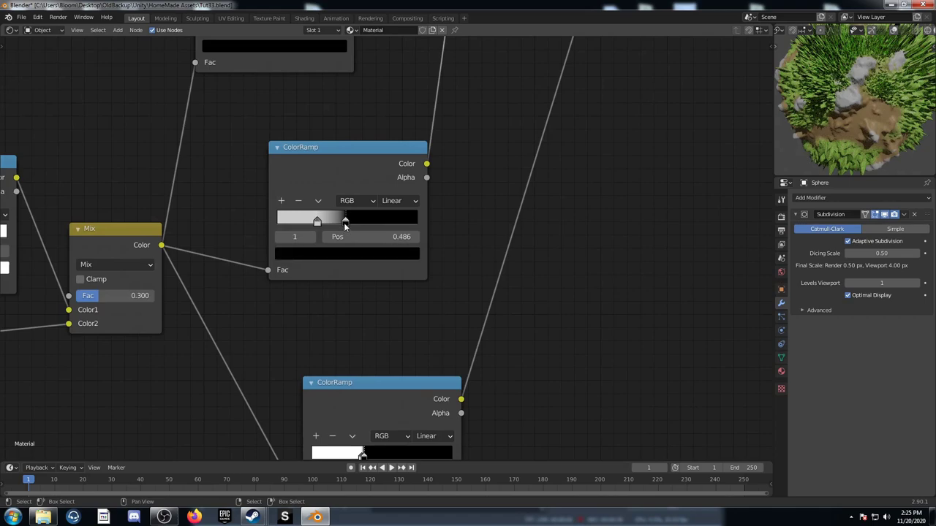
pyautogui.moveTo(344, 222); pyautogui.dragTo(335, 222)
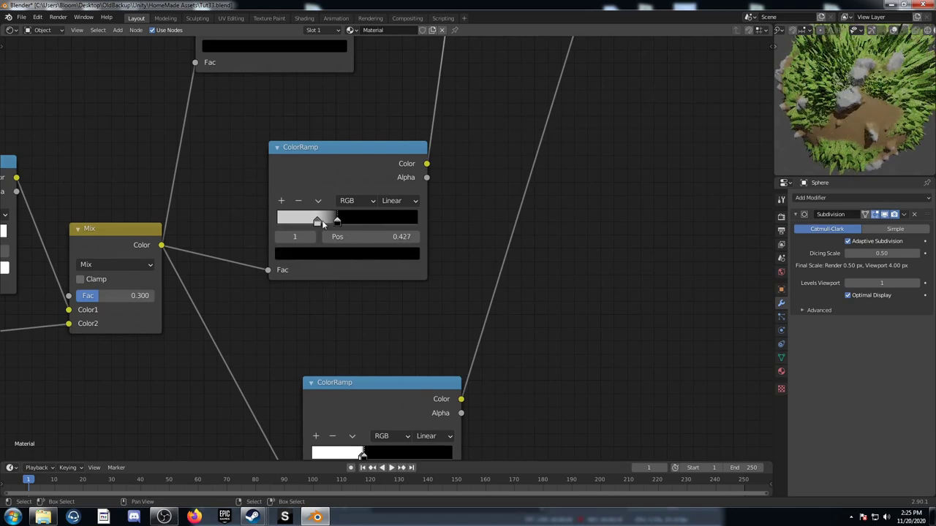
pyautogui.click(318, 221)
pyautogui.moveTo(325, 223); pyautogui.dragTo(326, 223)
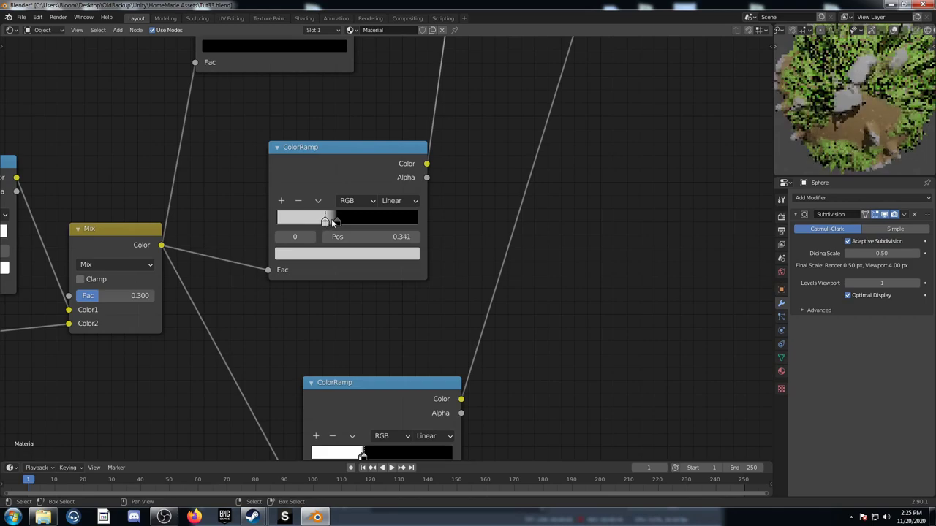
# Step: Check the rocks from another angle and adjust the displacement ColorRamp's black stop to 0.432
pyautogui.scroll(-4, 863, 117)
pyautogui.moveTo(866, 117); pyautogui.dragTo(844, 119, button='middle')
pyautogui.scroll(4, 870, 117)
pyautogui.scroll(-4, 844, 119)
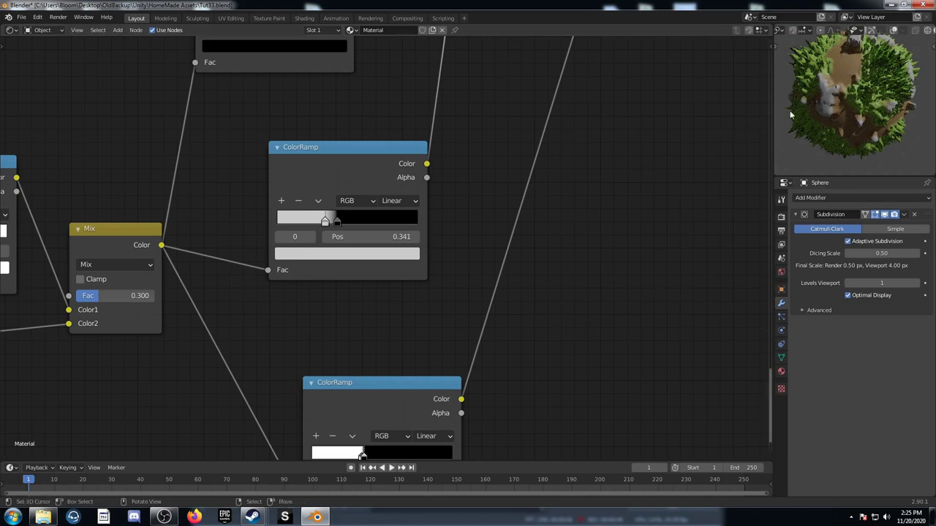
pyautogui.moveTo(336, 223); pyautogui.dragTo(331, 222)
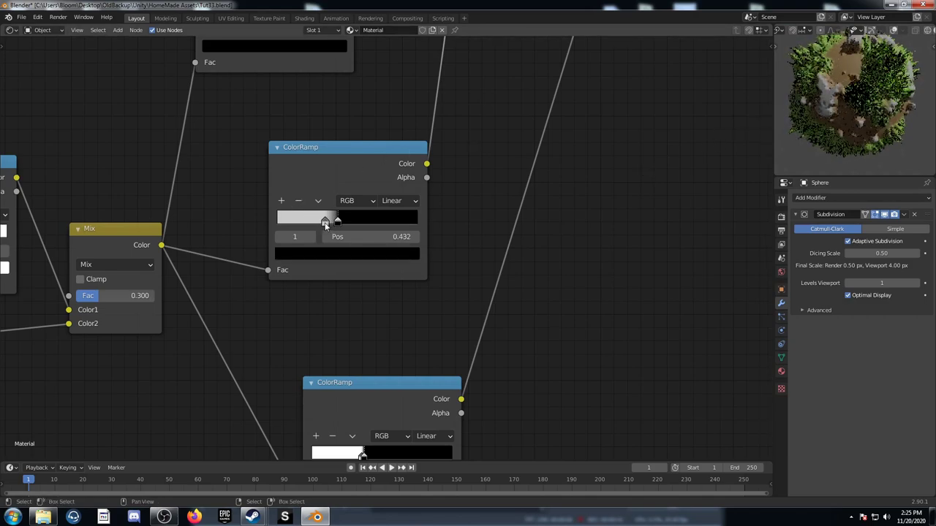
# Step: Shift both stops of the middle ColorRamp toward the light end, placing the black stop at 0.386
pyautogui.click(332, 222)
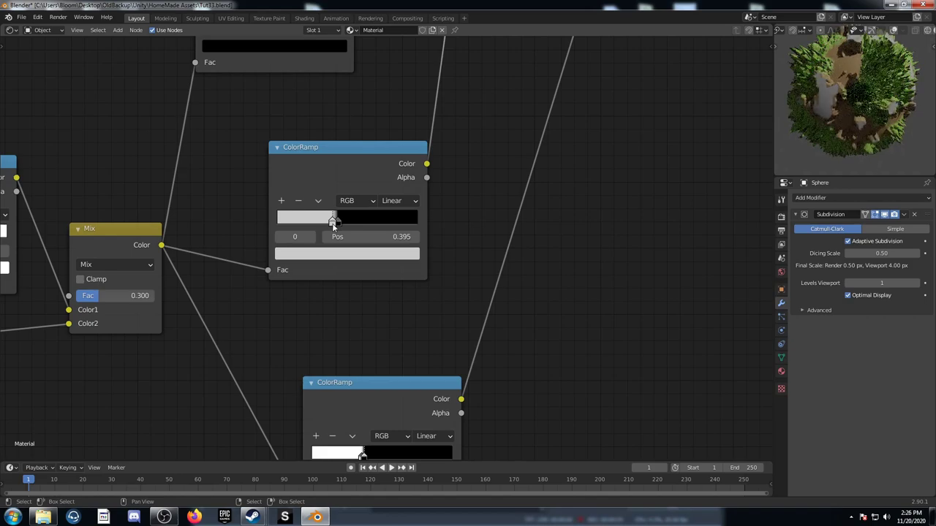
pyautogui.moveTo(332, 225); pyautogui.dragTo(328, 225)
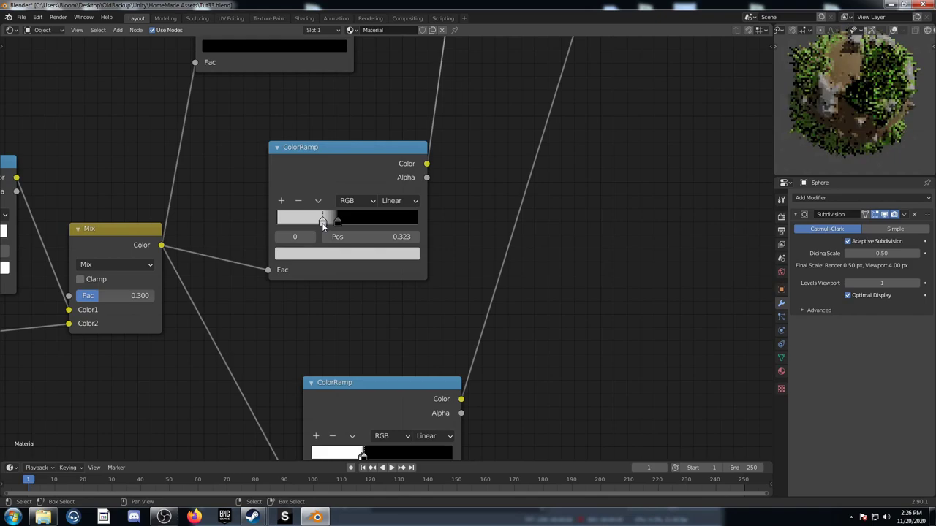
pyautogui.moveTo(326, 227); pyautogui.dragTo(330, 224)
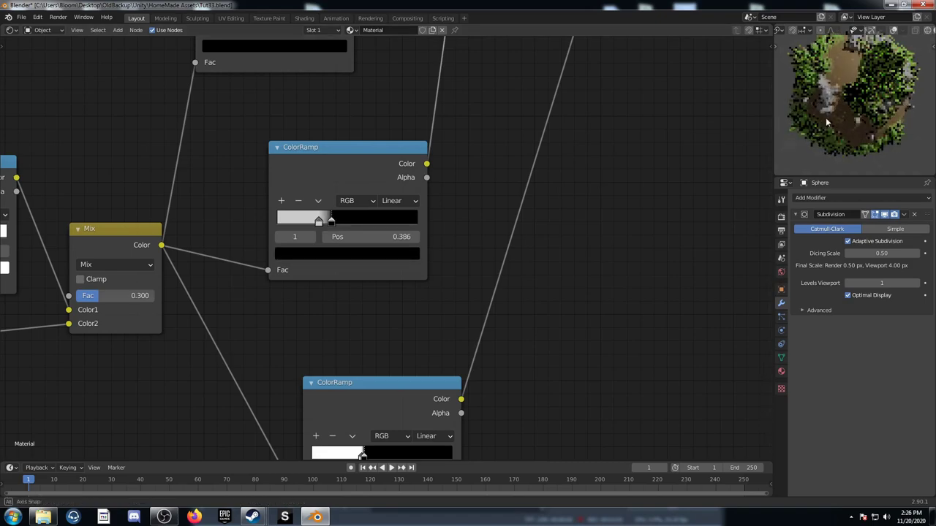
pyautogui.moveTo(881, 104); pyautogui.dragTo(851, 108, button='middle')
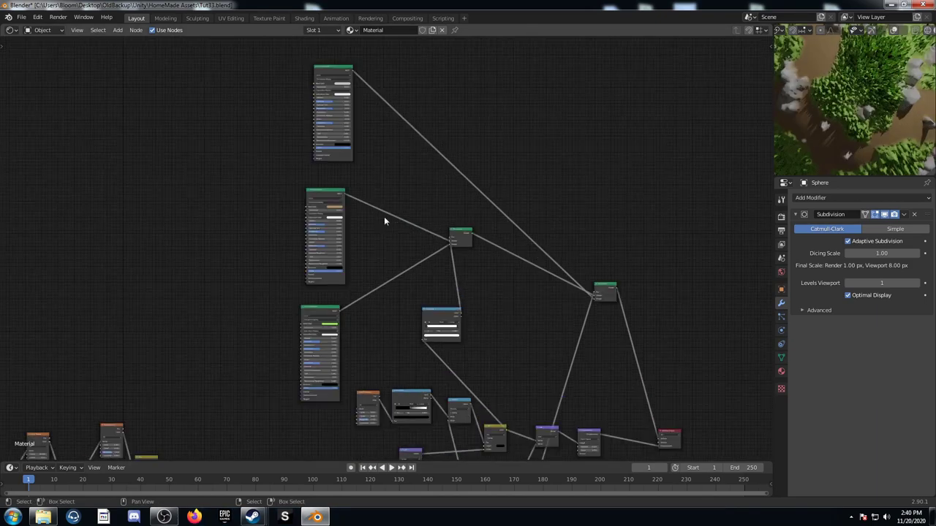
# Step: Add a Noise Texture node in the empty area well to the left of the uppermost Principled BSDF
pyautogui.scroll(6, 383, 217)
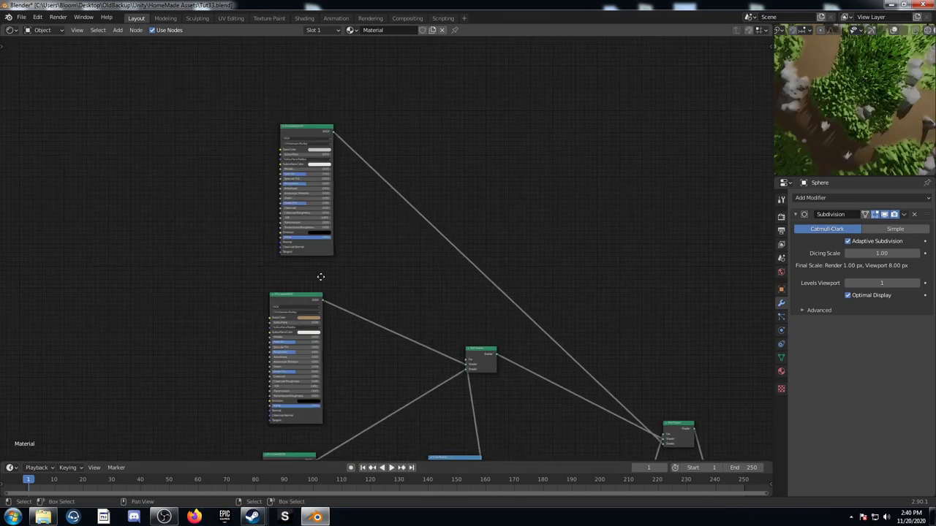
pyautogui.scroll(4, 234, 250)
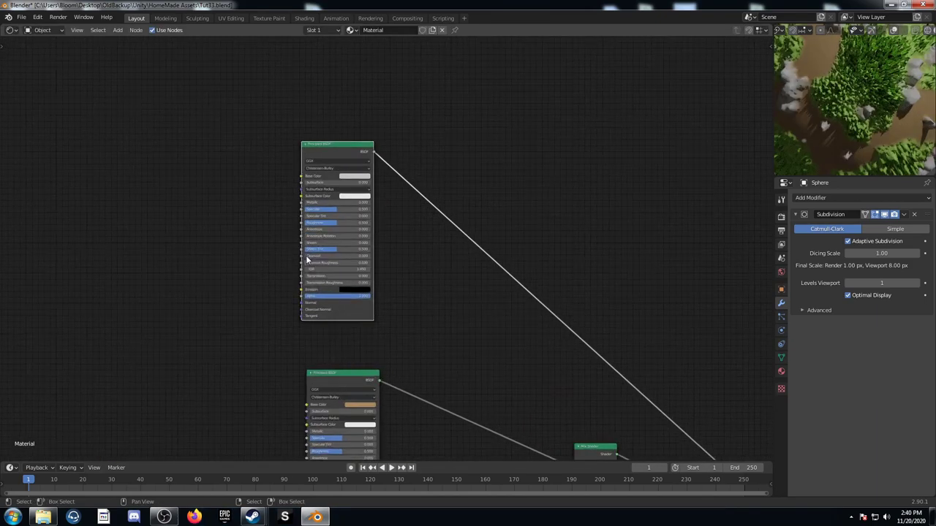
pyautogui.hotkey('shift', 'a')
pyautogui.write('noise')
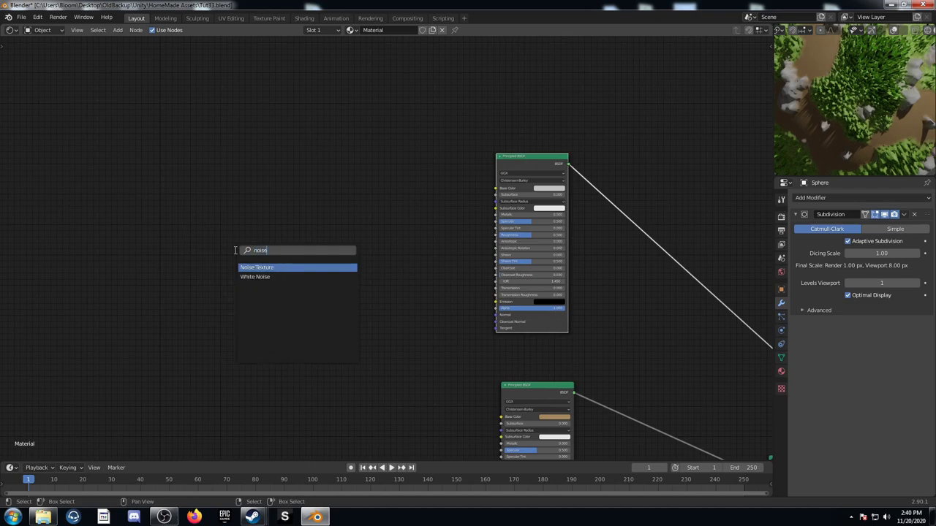
pyautogui.press('Return')
pyautogui.click(198, 213)
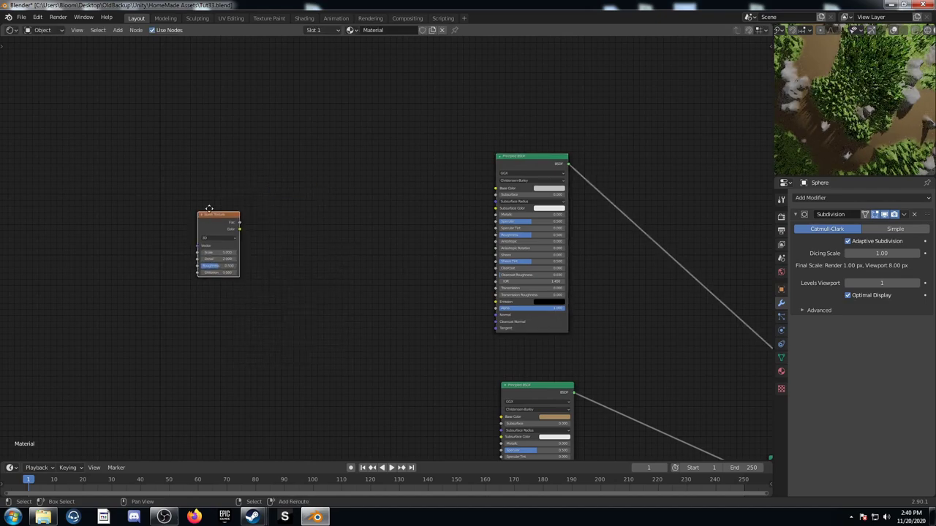
# Step: Duplicate the Noise Texture between the original and the Principled BSDF, and set the original's Scale to 40
pyautogui.hotkey('shift', 'd')
pyautogui.click(332, 161)
pyautogui.scroll(3, 212, 265)
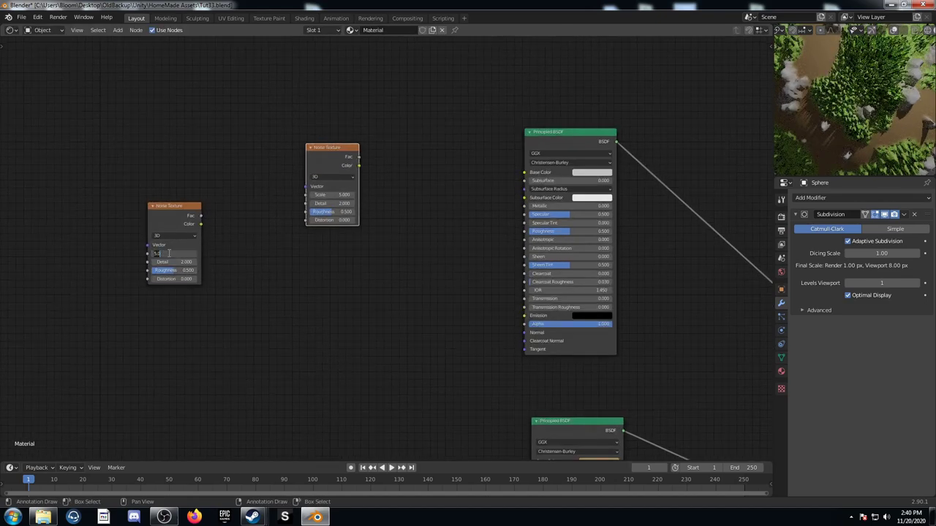
pyautogui.press('Return')
# Step: Bring the duplicate noise closer to the original and combine both in a Mix node placed below and after them
pyautogui.moveTo(347, 151); pyautogui.dragTo(298, 151)
pyautogui.keyDown('ctrl'); pyautogui.keyDown('shift'); pyautogui.moveTo(298, 154); pyautogui.dragTo(205, 215, button='right'); pyautogui.keyUp('shift'); pyautogui.keyUp('ctrl')
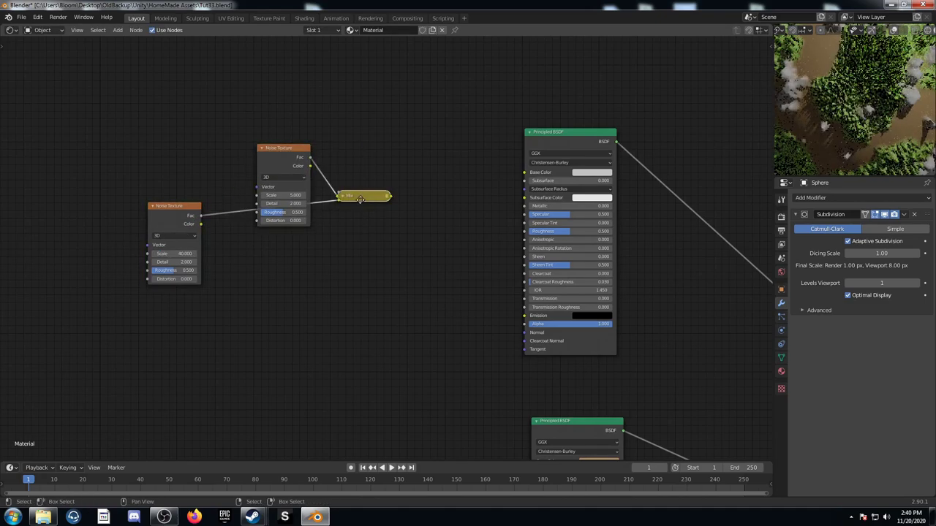
pyautogui.click(369, 279)
pyautogui.click(351, 280)
pyautogui.moveTo(363, 284); pyautogui.dragTo(369, 262)
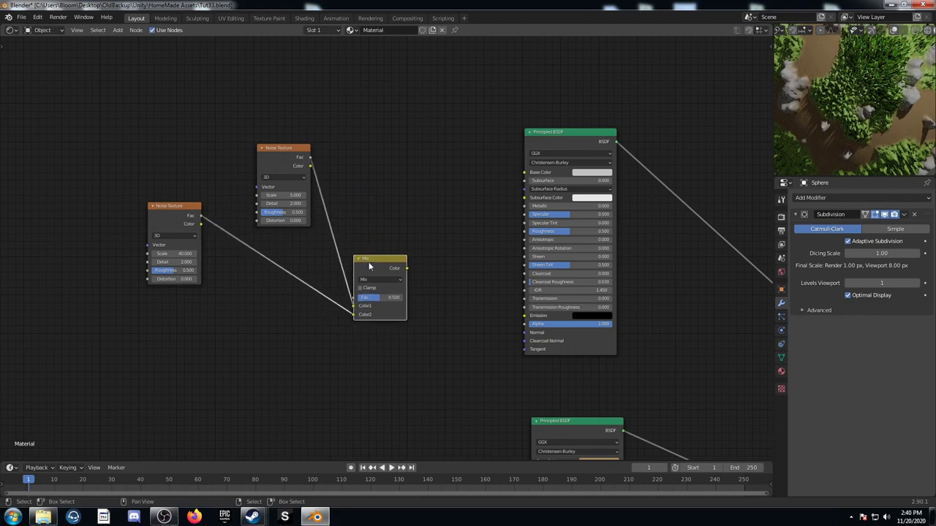
# Step: Wire the first noise's Color into the second's Vector and the Mix's Color2, and the second noise's Color into Color1
pyautogui.moveTo(201, 216); pyautogui.dragTo(259, 184)
pyautogui.moveTo(199, 226); pyautogui.dragTo(251, 191)
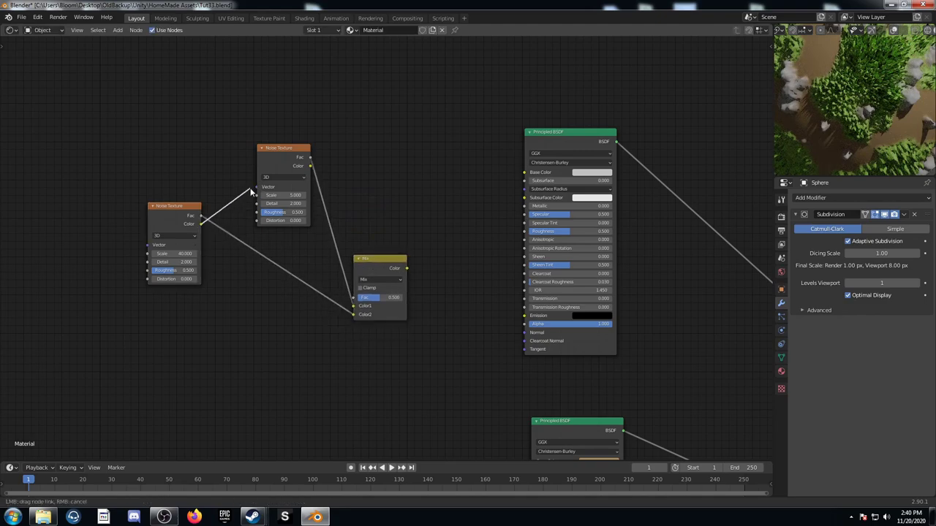
pyautogui.moveTo(201, 228); pyautogui.dragTo(353, 315)
pyautogui.moveTo(307, 166); pyautogui.dragTo(322, 194)
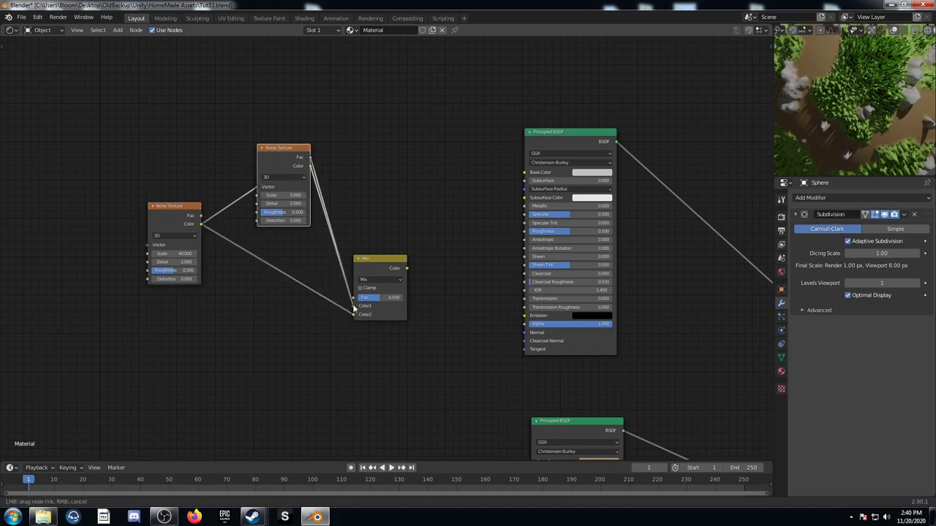
pyautogui.moveTo(354, 310); pyautogui.dragTo(354, 307)
# Step: Preview the noise Mix node on the material output and move it up beside the second Noise Texture
pyautogui.scroll(3, 405, 355)
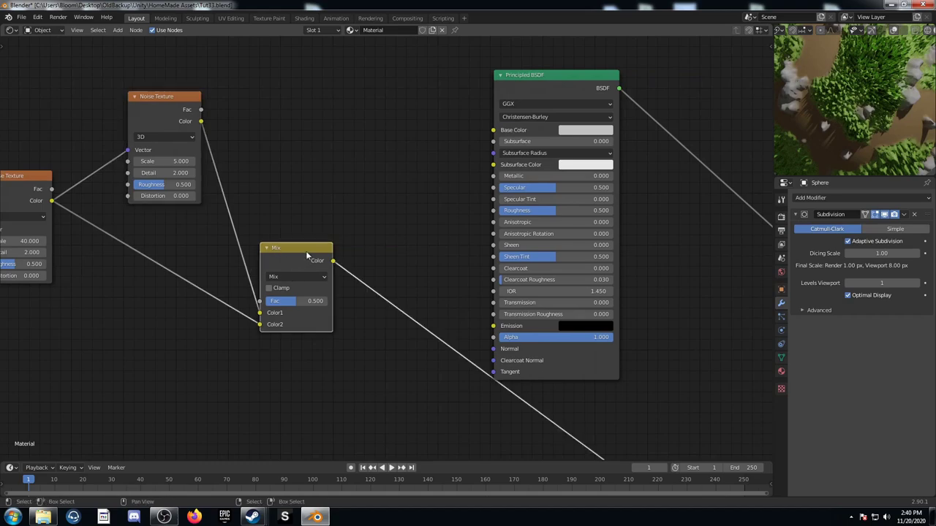
pyautogui.moveTo(307, 252); pyautogui.dragTo(290, 159)
pyautogui.moveTo(307, 236); pyautogui.dragTo(290, 254, button='middle')
# Step: Add a ColorRamp and insert it on the link leaving the noise Mix node's Color output
pyautogui.hotkey('shift', 'a')
pyautogui.click(309, 296)
pyautogui.write('c')
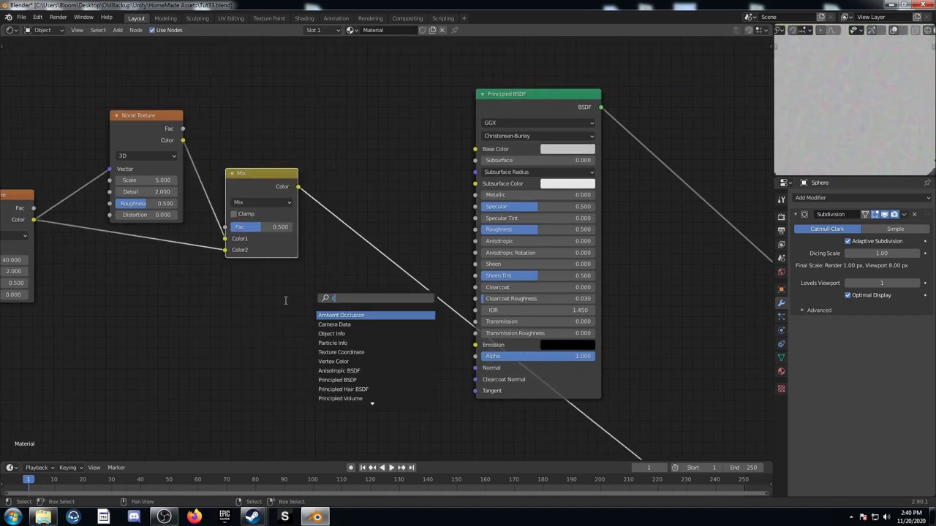
pyautogui.write('olorra')
pyautogui.press('Return')
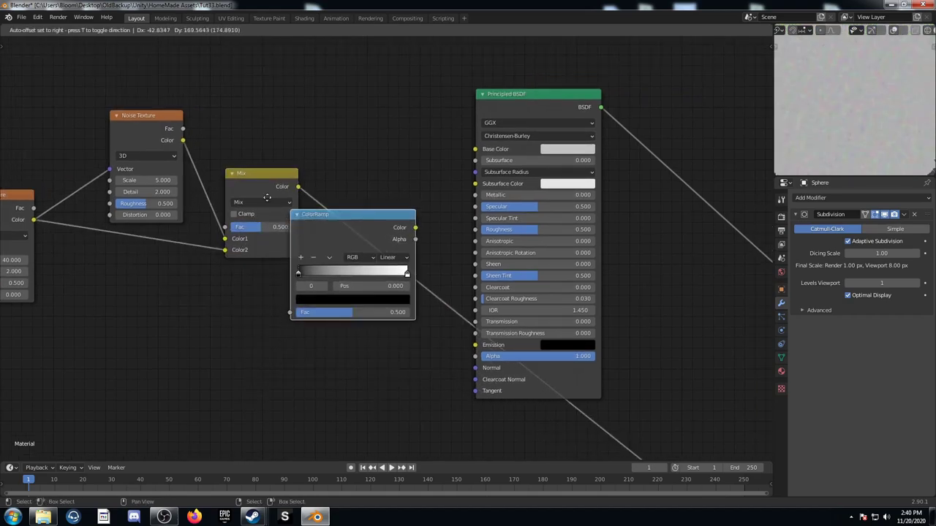
pyautogui.click(281, 165)
pyautogui.scroll(-1, 276, 277)
pyautogui.moveTo(276, 278); pyautogui.dragTo(223, 285, button='middle')
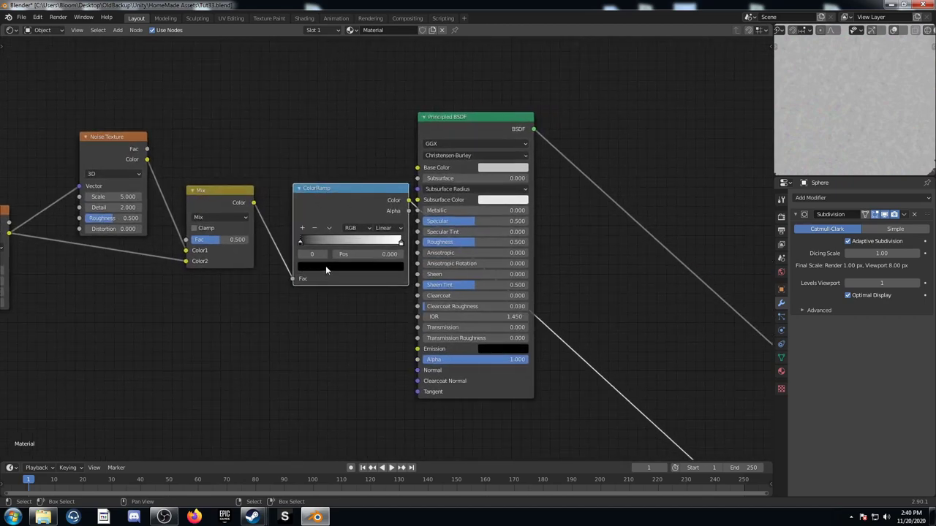
# Step: Recolor the new ColorRamp, setting the black stop to dark grey with value 0.2 and the white stop to light grey
pyautogui.click(326, 267)
pyautogui.scroll(6, 333, 179)
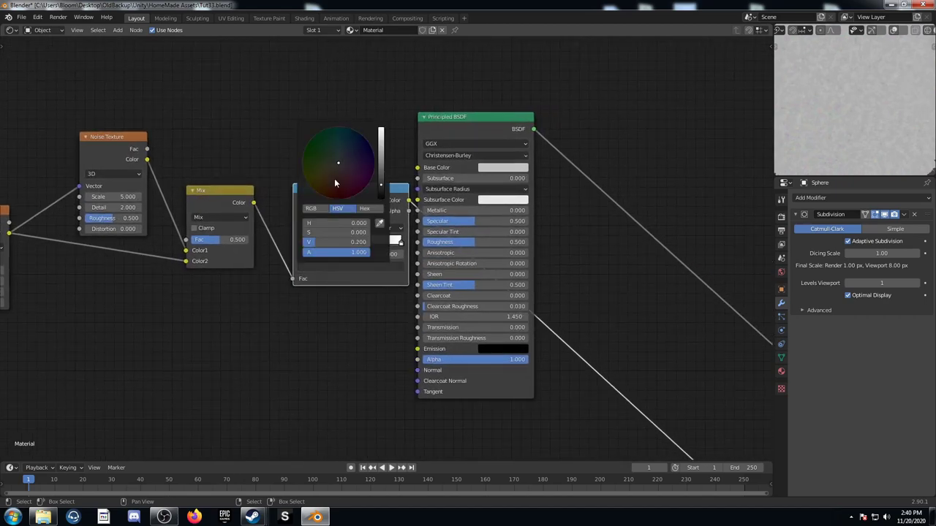
pyautogui.click(402, 244)
pyautogui.click(394, 267)
pyautogui.scroll(-3, 354, 147)
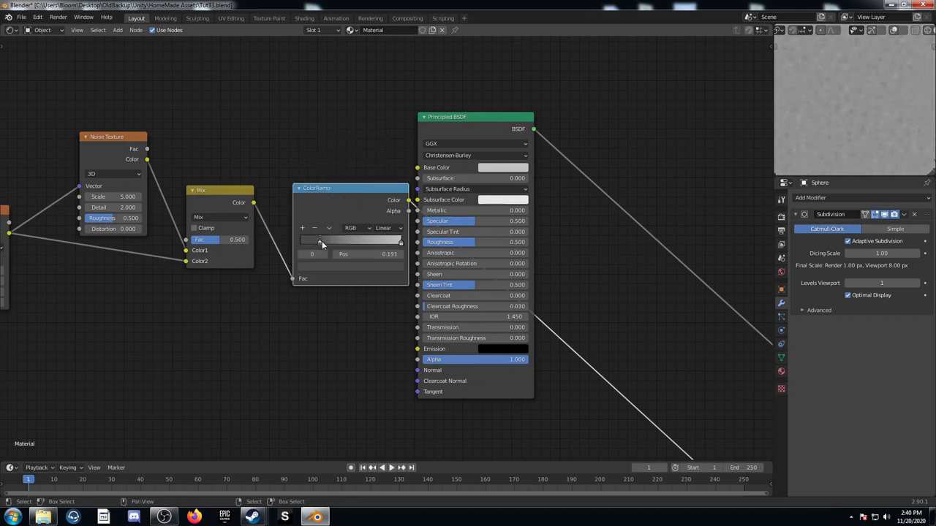
# Step: Move the ColorRamp's two grey stops inward, placing the light one at 0.782
pyautogui.moveTo(322, 242); pyautogui.dragTo(340, 240)
pyautogui.moveTo(401, 244); pyautogui.dragTo(395, 245)
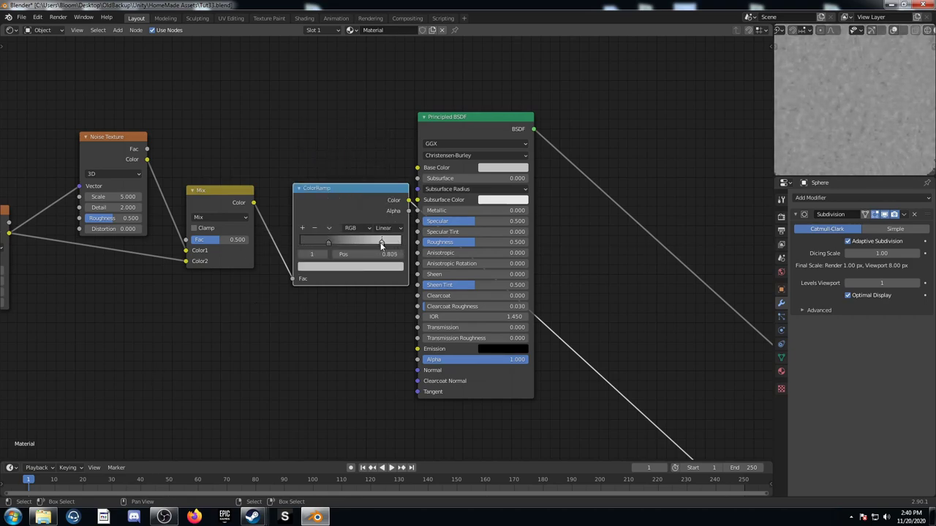
pyautogui.moveTo(378, 247); pyautogui.dragTo(244, 273, button='middle')
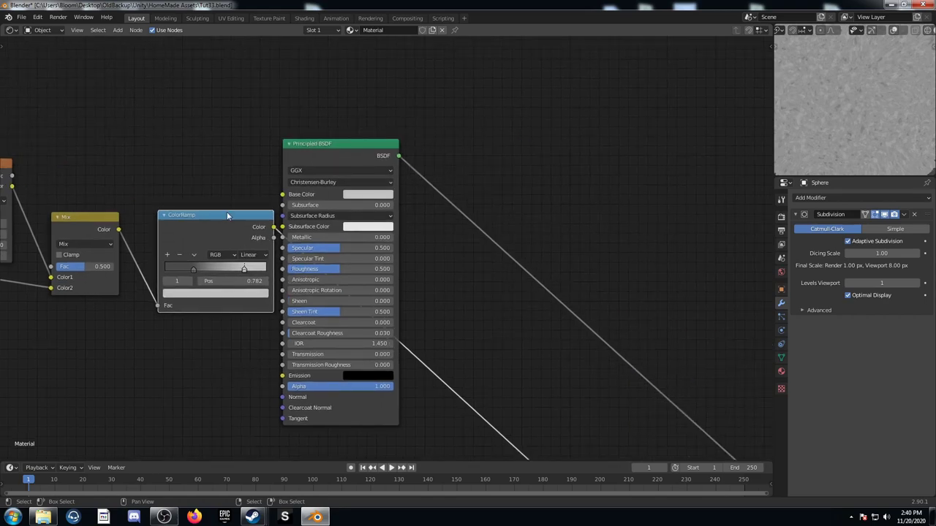
# Step: Connect the ColorRamp's Color to the uppermost Principled BSDF's Base Color, space the two nodes apart, and preview the shader
pyautogui.moveTo(228, 215); pyautogui.dragTo(217, 178)
pyautogui.moveTo(280, 196); pyautogui.dragTo(281, 197)
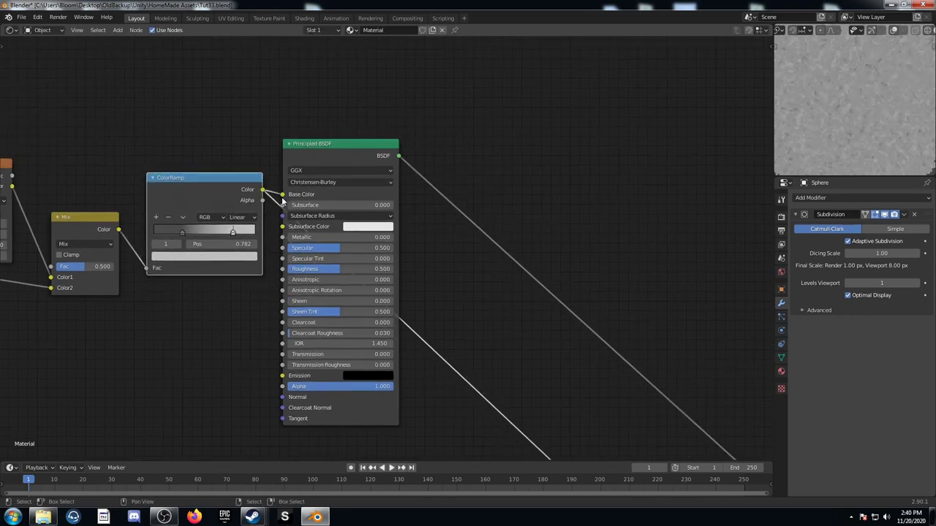
pyautogui.moveTo(350, 155); pyautogui.dragTo(418, 143)
pyautogui.moveTo(417, 215); pyautogui.dragTo(374, 192, button='middle')
pyautogui.keyDown('ctrl'); pyautogui.keyDown('shift'); pyautogui.click(381, 114); pyautogui.keyUp('shift'); pyautogui.keyUp('ctrl')
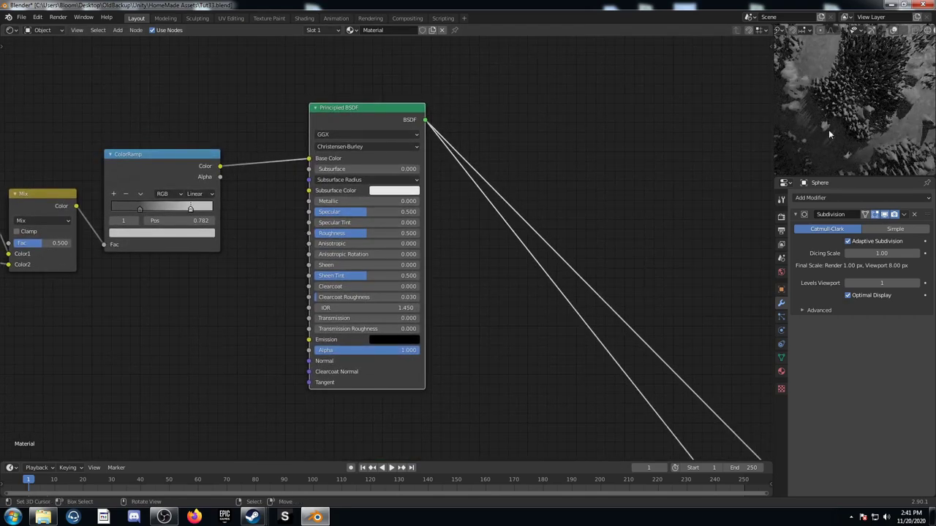
# Step: Duplicate the grey ColorRamp below the original with its Mix input kept, and reset the copy to the default black-to-white ramp
pyautogui.moveTo(141, 195); pyautogui.dragTo(189, 147, button='middle')
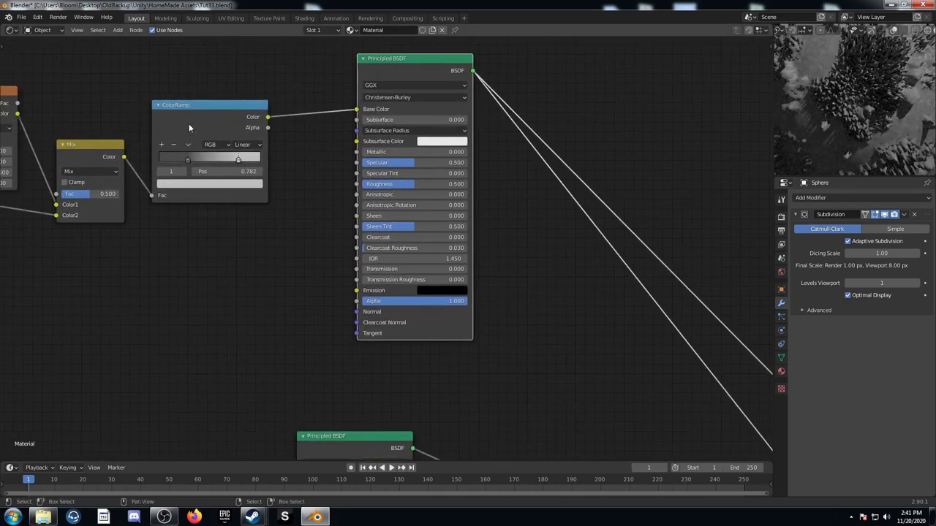
pyautogui.hotkey('ctrl', 'shift', 'd')
pyautogui.click(196, 252)
pyautogui.scroll(2, 186, 290)
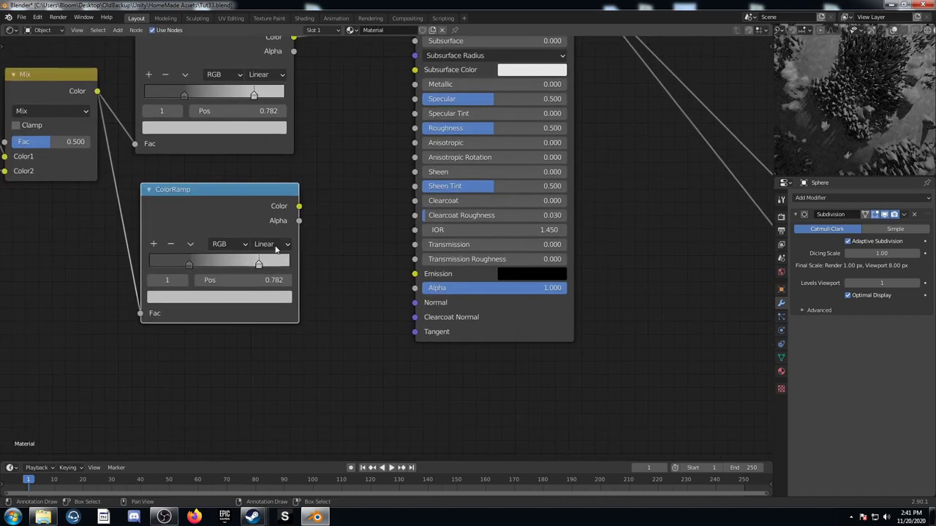
pyautogui.click(193, 244)
pyautogui.click(214, 313)
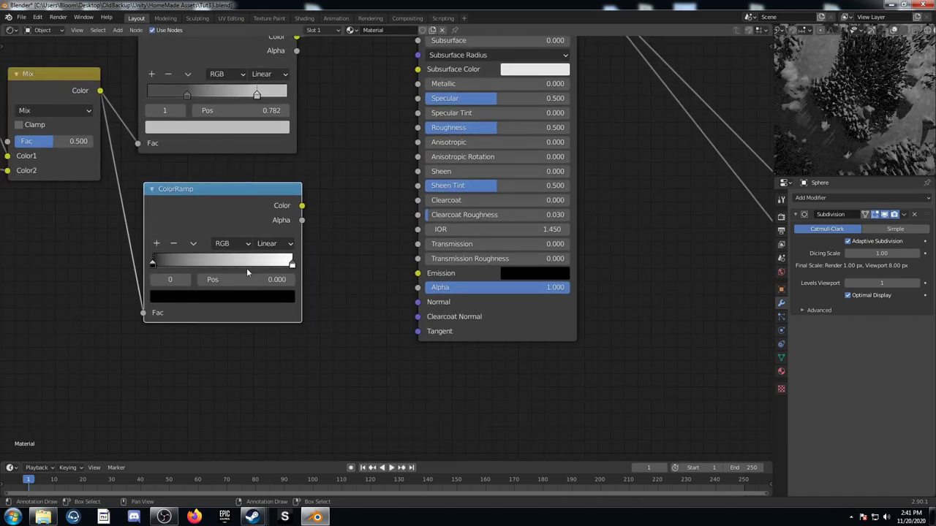
pyautogui.moveTo(246, 272); pyautogui.dragTo(225, 285)
# Step: Add a Bump node, feed the lower ColorRamp's Color into its Height, and connect its Normal to the Principled BSDF's Normal
pyautogui.hotkey('shift', 'a')
pyautogui.write('bu')
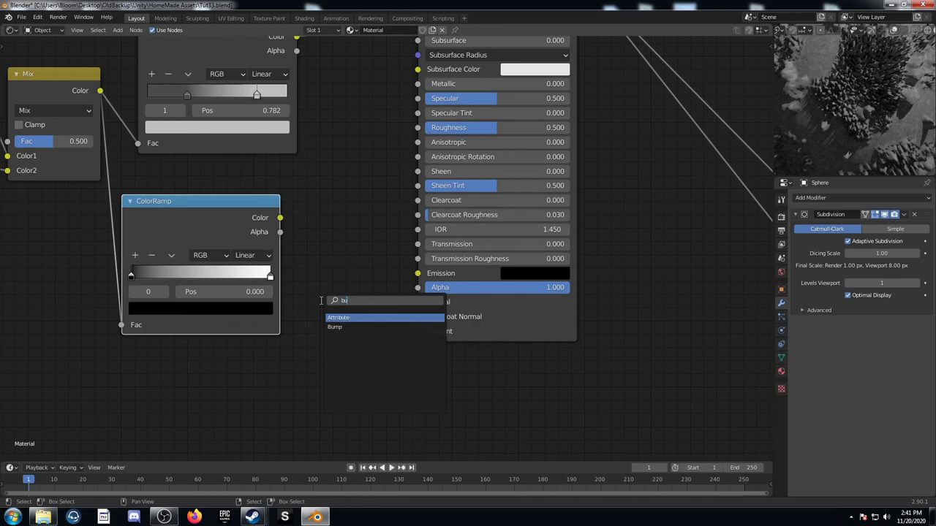
pyautogui.write('m')
pyautogui.press('Return')
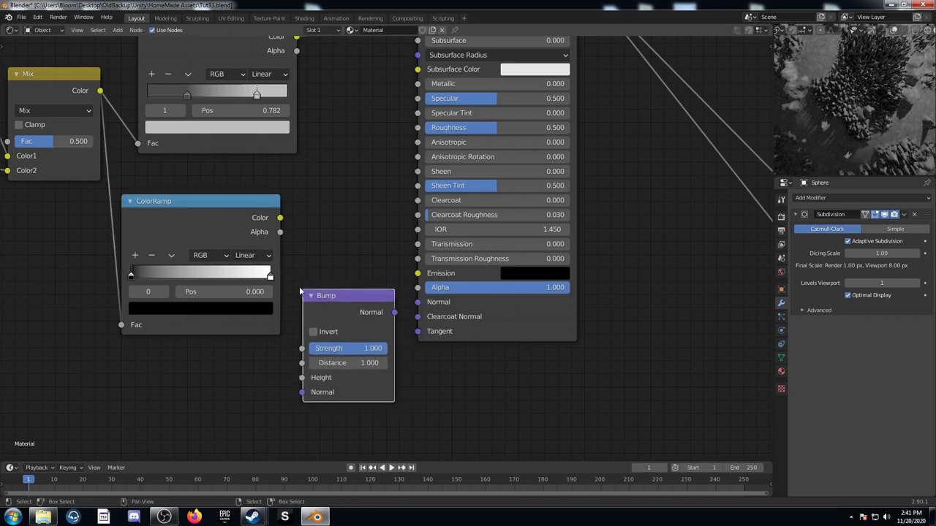
pyautogui.moveTo(280, 218); pyautogui.dragTo(302, 377)
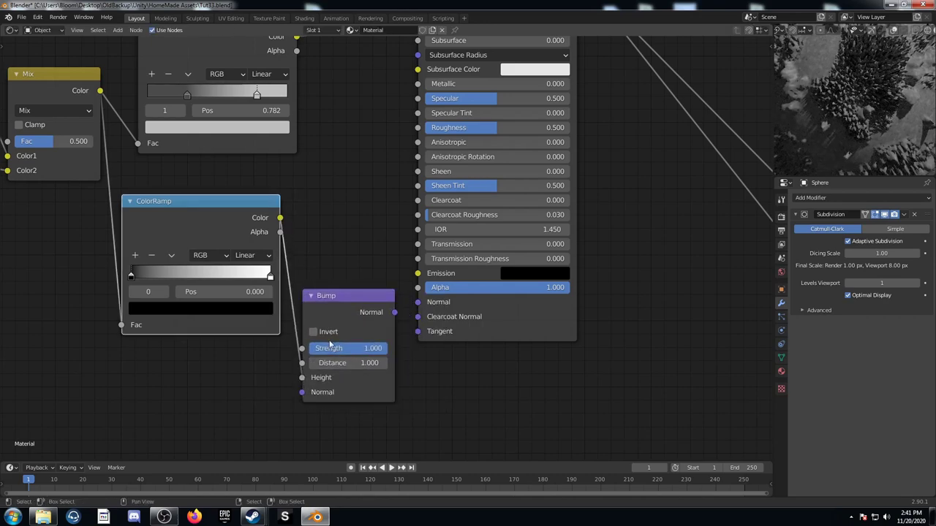
pyautogui.moveTo(394, 312); pyautogui.dragTo(418, 302)
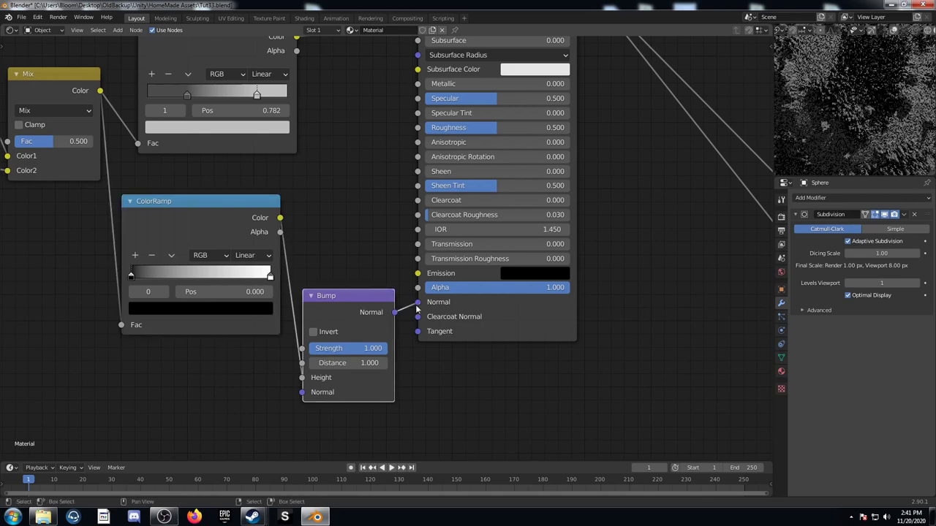
# Step: Set the Bump node's Strength to 0.2
pyautogui.scroll(-4, 418, 302)
pyautogui.scroll(2, 376, 294)
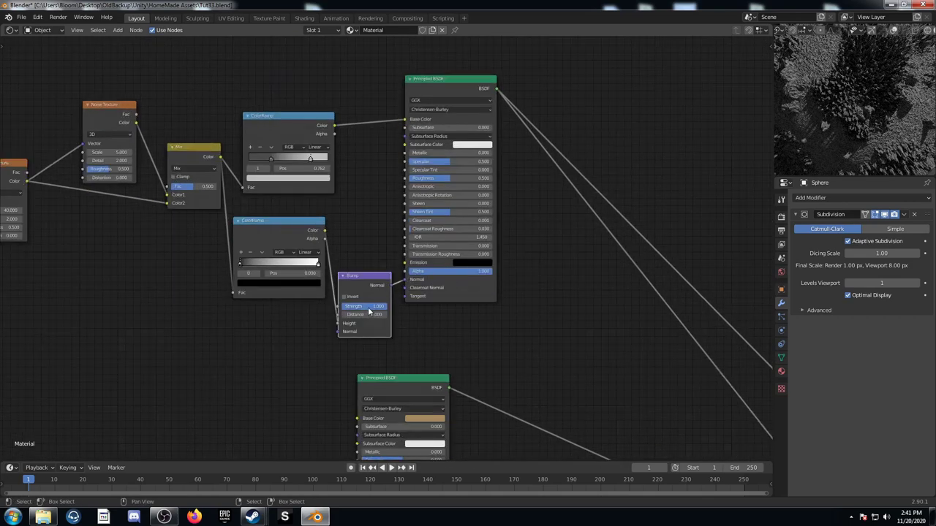
pyautogui.press('Return')
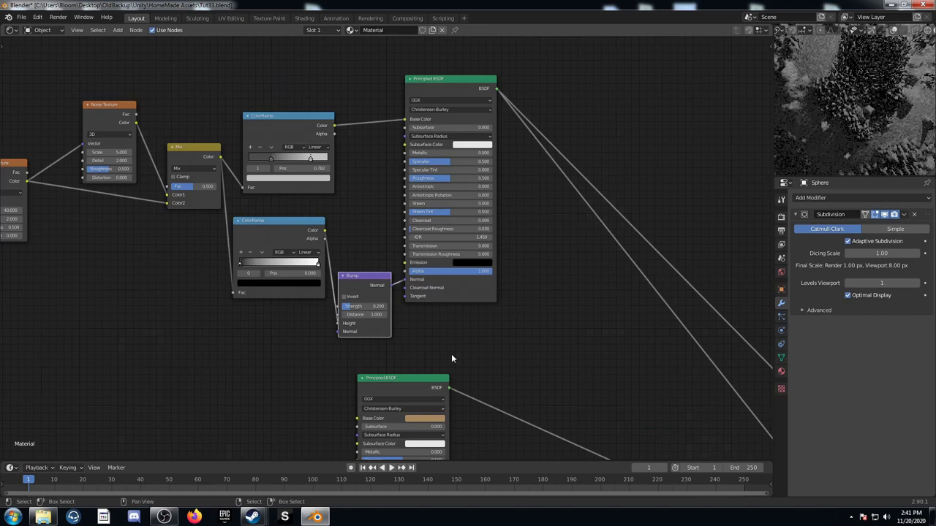
# Step: Reconnect the final Mix Shader to the Material Output and inspect the rocks closely in the rendered preview
pyautogui.scroll(-8, 439, 322)
pyautogui.moveTo(539, 327); pyautogui.dragTo(285, 126, button='middle')
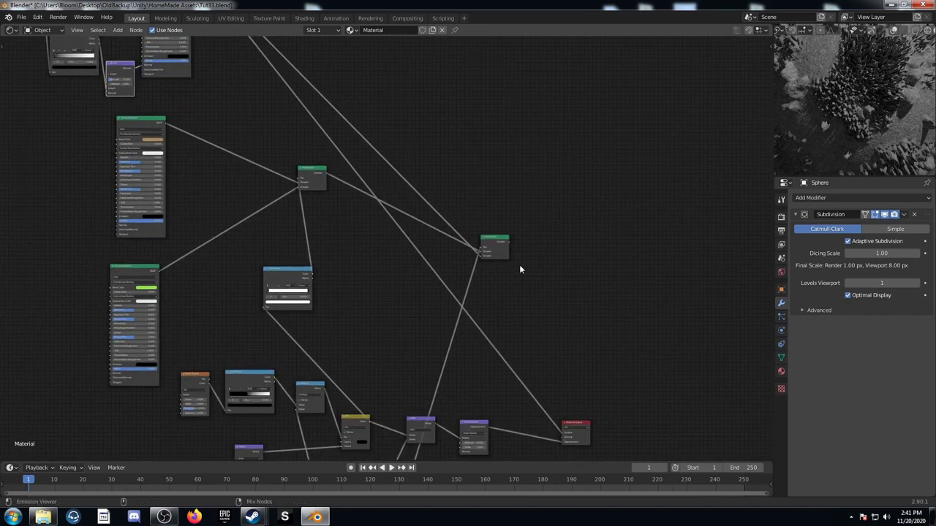
pyautogui.keyDown('ctrl'); pyautogui.keyDown('shift'); pyautogui.click(492, 247); pyautogui.keyUp('shift'); pyautogui.keyUp('ctrl')
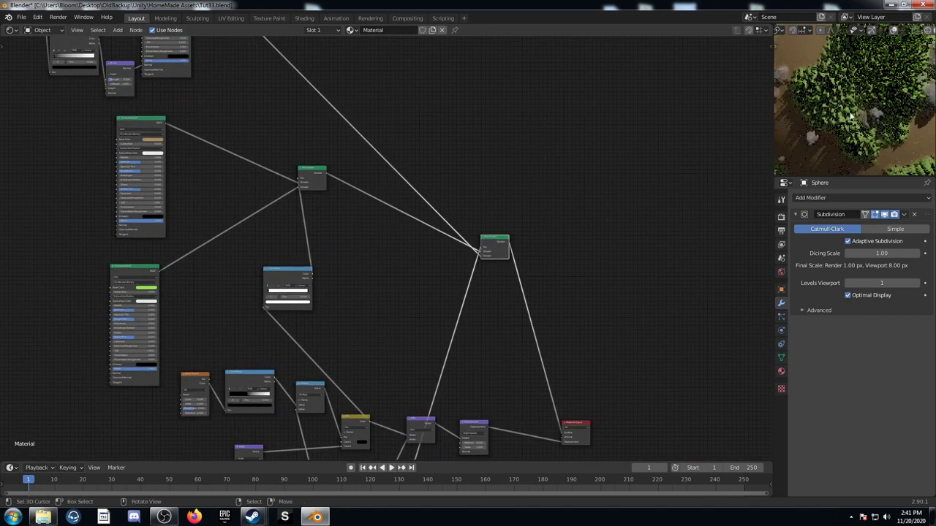
pyautogui.scroll(-5, 816, 107)
pyautogui.scroll(8, 878, 99)
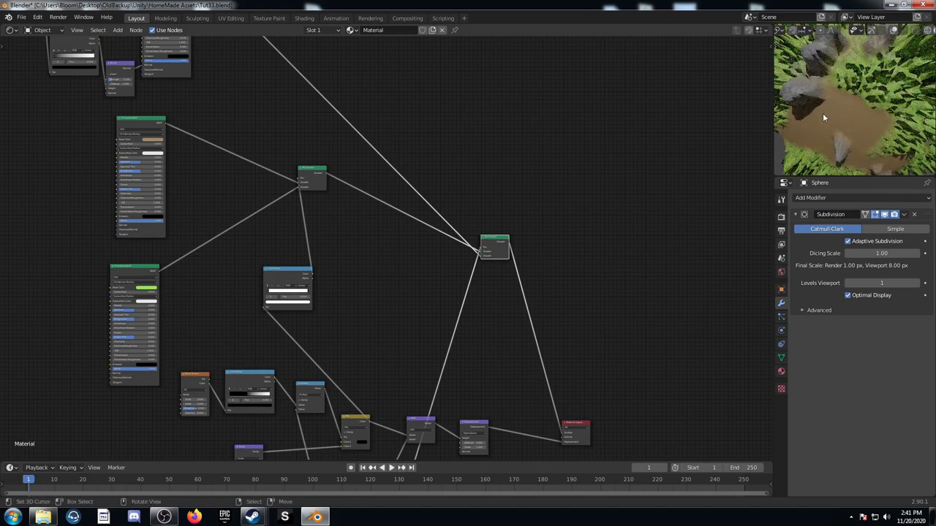
# Step: Set the light stop of the ColorRamp feeding the 0.100 vector Multiply node to a grey with value 0.65
pyautogui.scroll(-8, 822, 113)
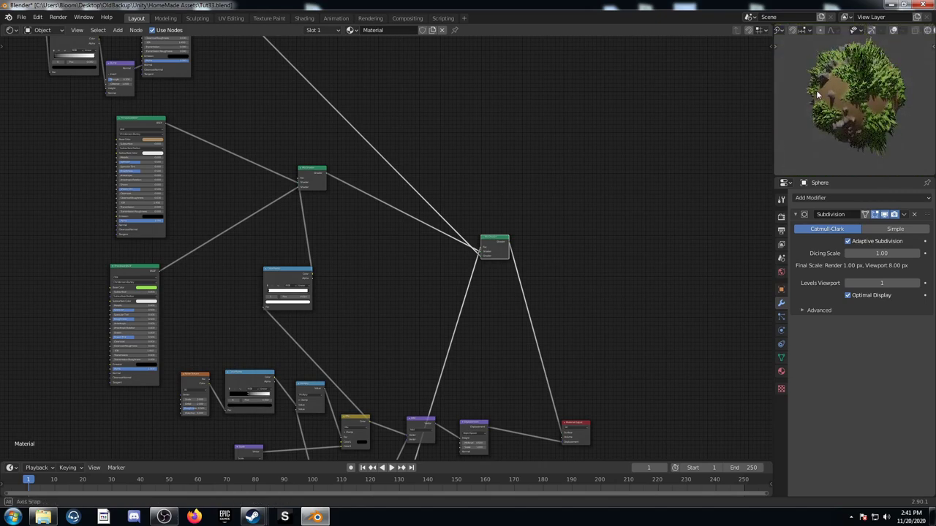
pyautogui.scroll(6, 397, 338)
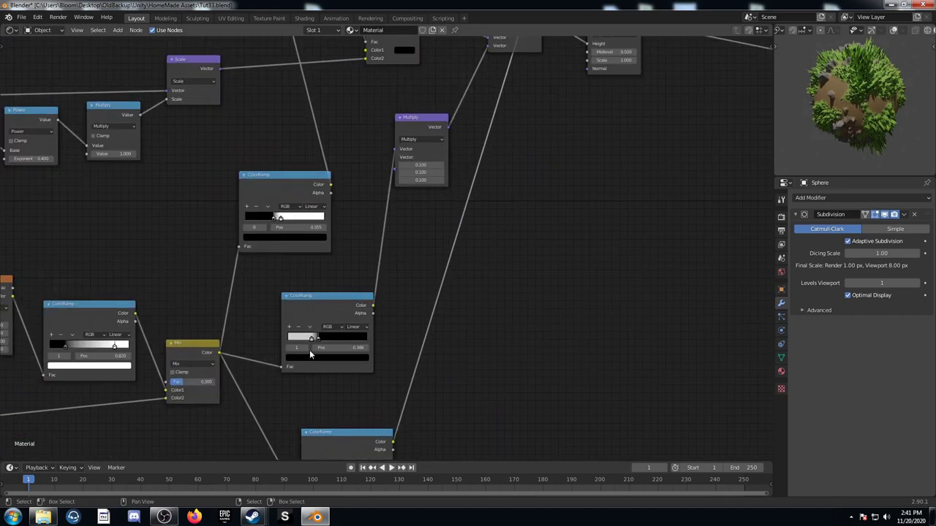
pyautogui.scroll(1, 329, 343)
pyautogui.click(345, 326)
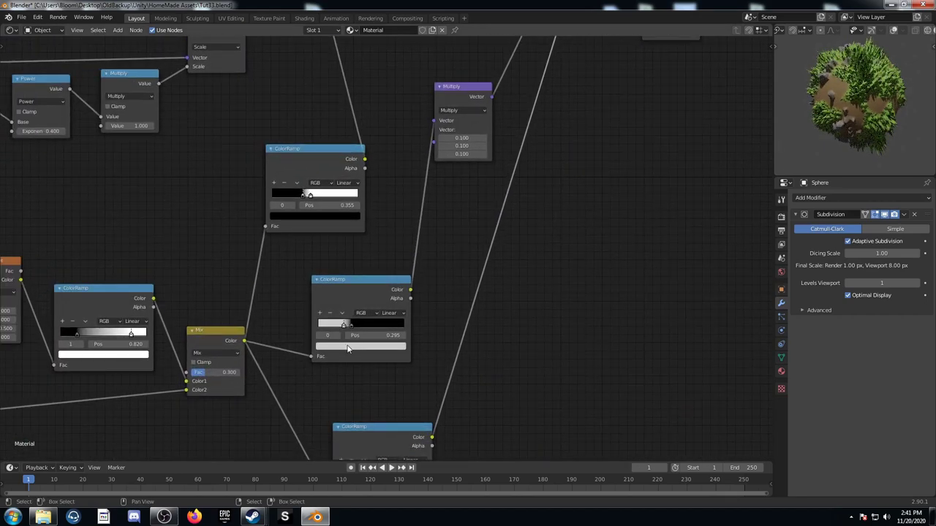
pyautogui.click(351, 346)
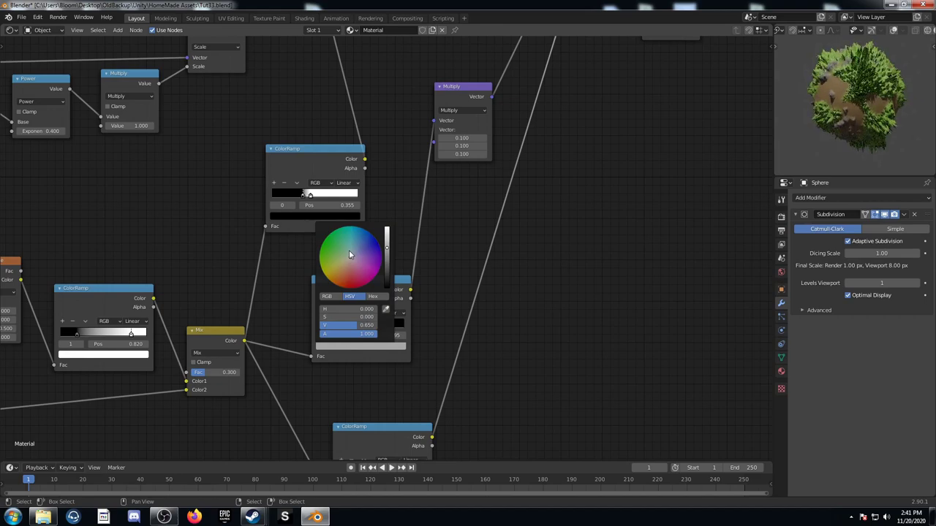
# Step: Move the black stop of the lowest ColorRamp, which drives the final Mix Shader's factor, to position 0.436
pyautogui.moveTo(383, 403); pyautogui.dragTo(426, 237, button='middle')
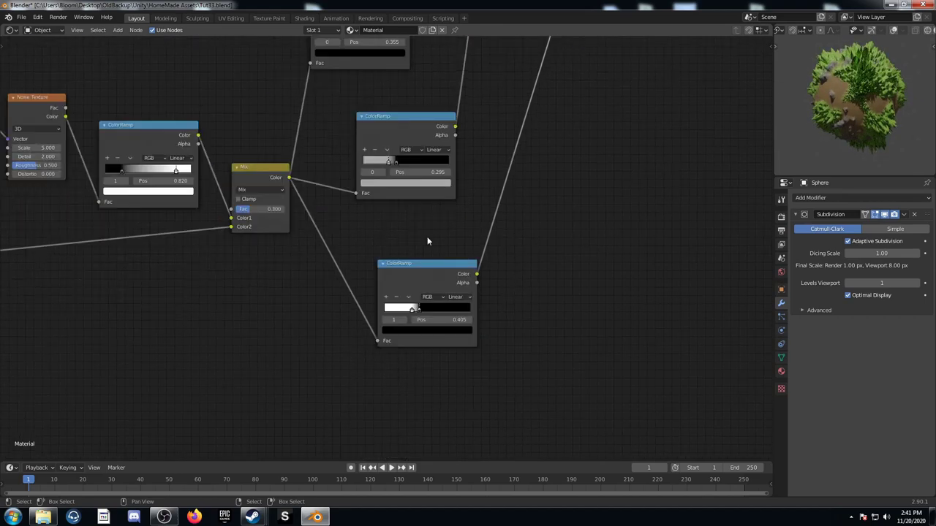
pyautogui.scroll(3, 427, 236)
pyautogui.moveTo(427, 328); pyautogui.dragTo(421, 329)
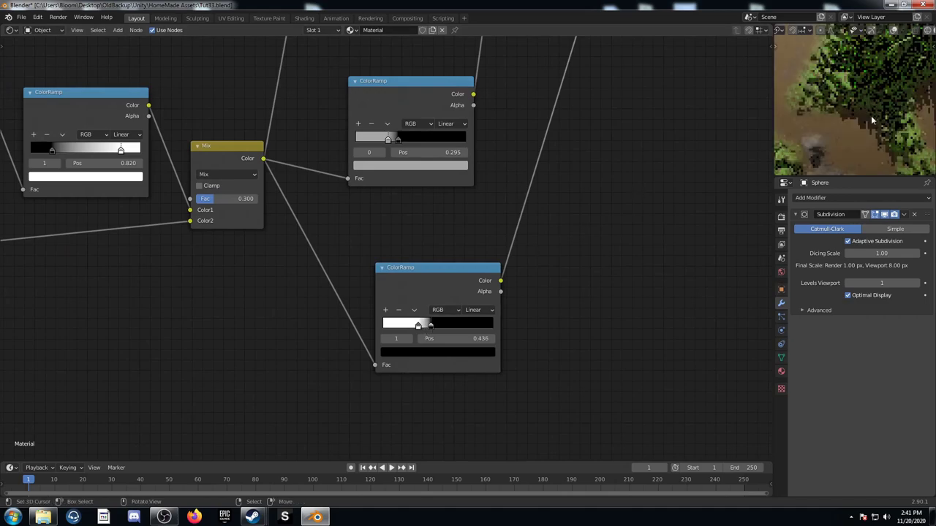
# Step: Duplicate the rock's two Noise Textures, Mix, both ColorRamps and Bump node, placing the copies beside the brown dirt Principled BSDF
pyautogui.moveTo(324, 272); pyautogui.dragTo(325, 279, button='middle')
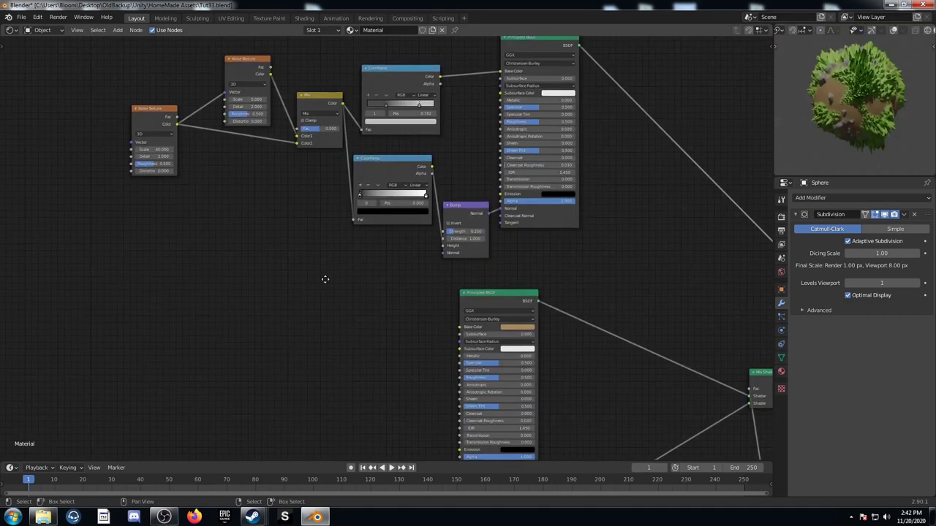
pyautogui.scroll(-2, 286, 310)
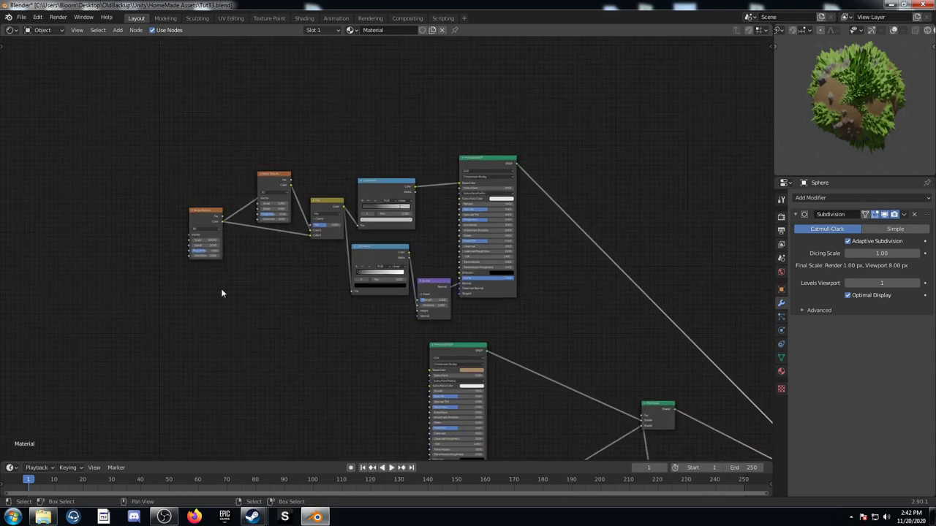
pyautogui.moveTo(222, 292); pyautogui.dragTo(175, 221, button='middle')
pyautogui.moveTo(117, 93); pyautogui.dragTo(370, 256)
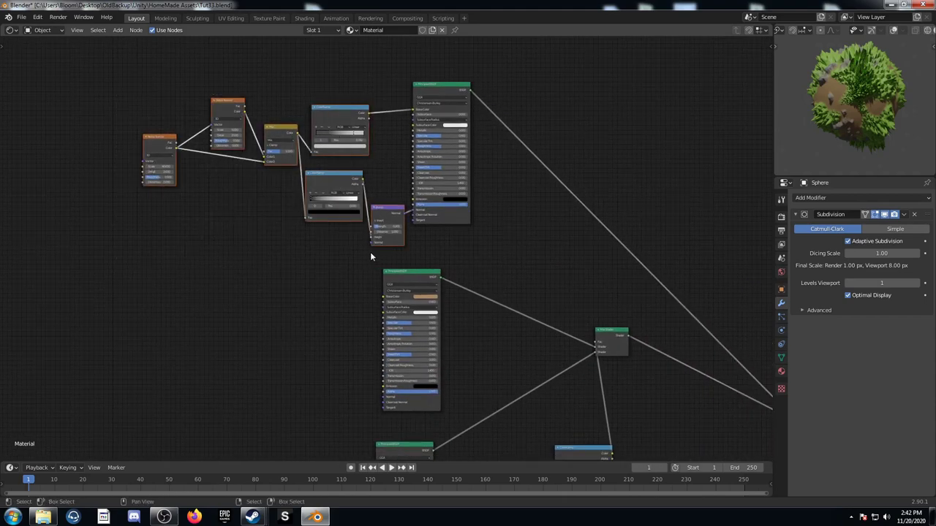
pyautogui.hotkey('shift', 'd')
pyautogui.click(283, 380)
pyautogui.moveTo(307, 372); pyautogui.dragTo(287, 311, button='middle')
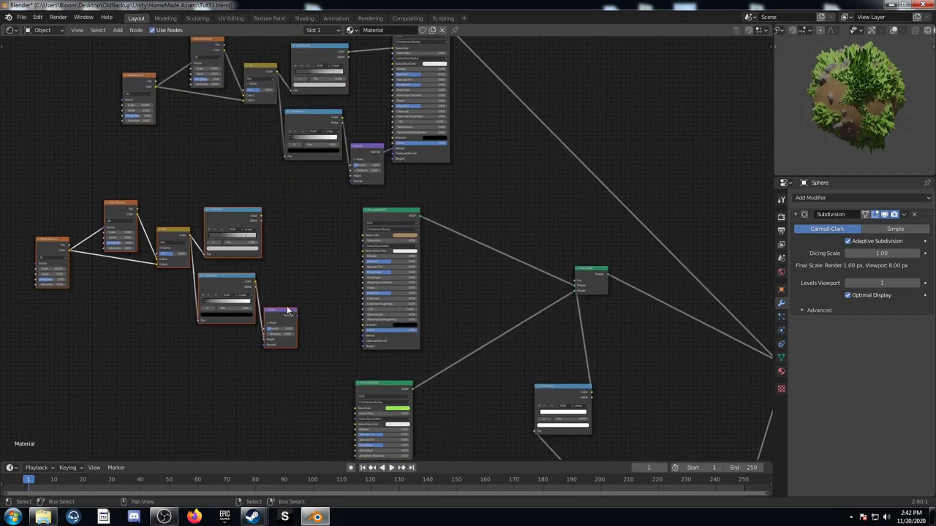
# Step: Connect the copied upper ColorRamp's Color to the dirt shader's Base Color and the copied Bump's Normal to its Normal
pyautogui.scroll(2, 256, 263)
pyautogui.moveTo(215, 203); pyautogui.dragTo(348, 228)
pyautogui.scroll(2, 234, 357)
pyautogui.moveTo(245, 356); pyautogui.dragTo(353, 393)
# Step: Set the Scale of the dirt's first Noise Texture to 20
pyautogui.moveTo(182, 256); pyautogui.dragTo(490, 268, button='middle')
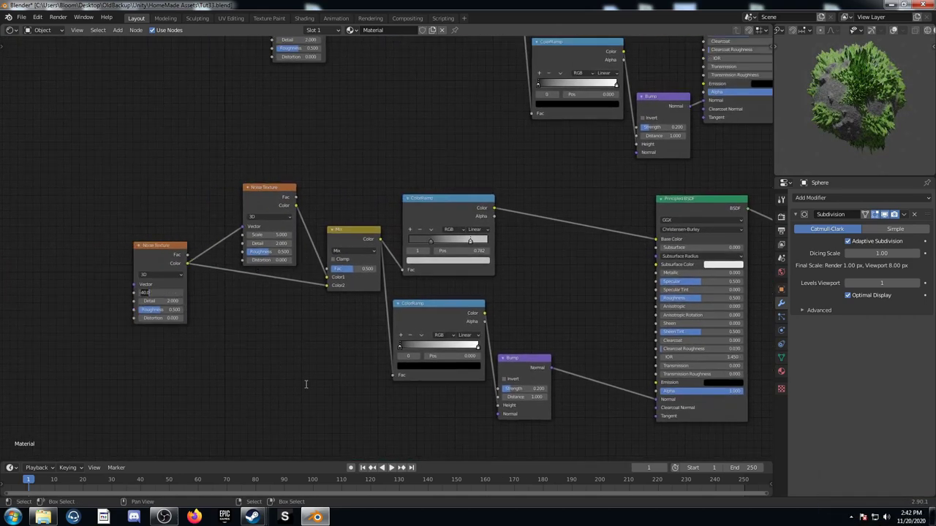
pyautogui.write('20')
pyautogui.press('Return')
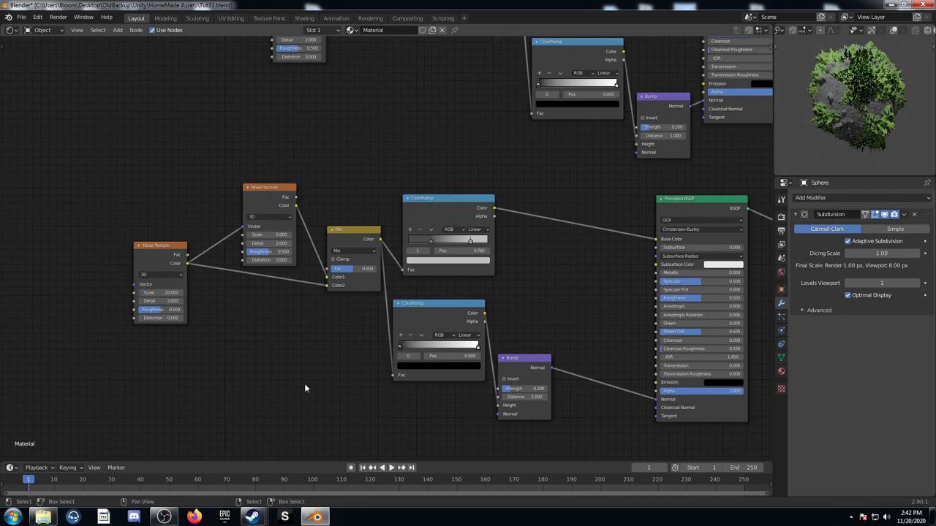
# Step: Set the factor of the dirt's Mix node to 0.7
pyautogui.scroll(5, 304, 383)
pyautogui.moveTo(341, 313); pyautogui.dragTo(229, 310, button='middle')
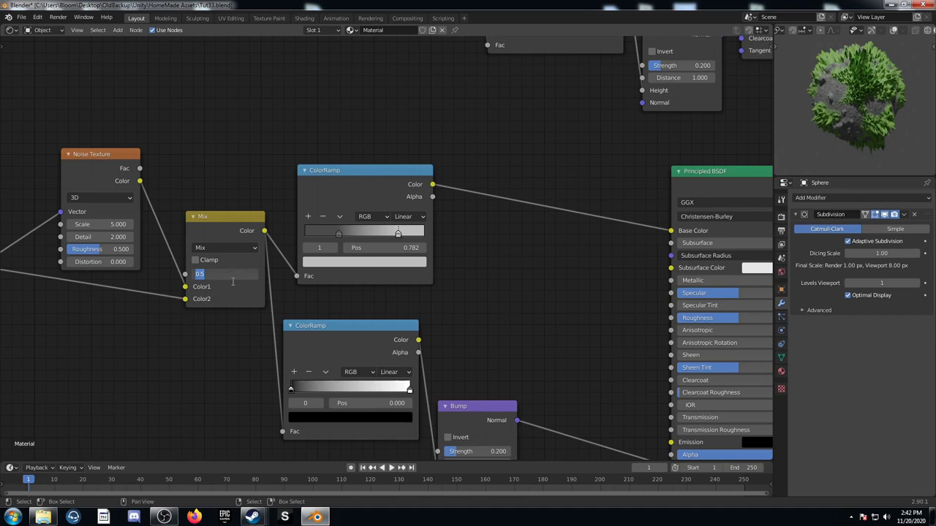
pyautogui.click(233, 281)
pyautogui.write('.7')
pyautogui.press('Return')
# Step: Recolor the dark stop of the dirt's color ramp to dark brown, about hue 0.107, saturation 0.634, value 0.3
pyautogui.scroll(4, 227, 282)
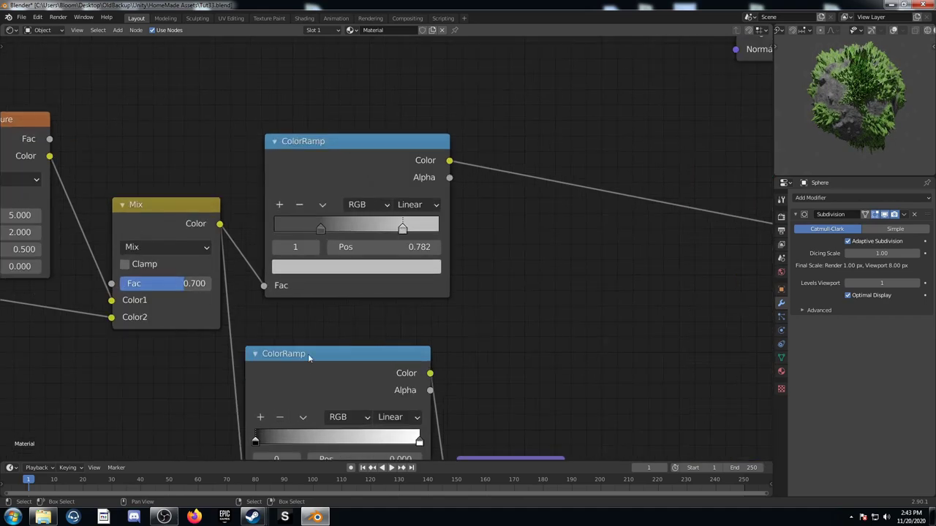
pyautogui.moveTo(308, 354); pyautogui.dragTo(259, 384, button='middle')
pyautogui.click(272, 258)
pyautogui.click(285, 296)
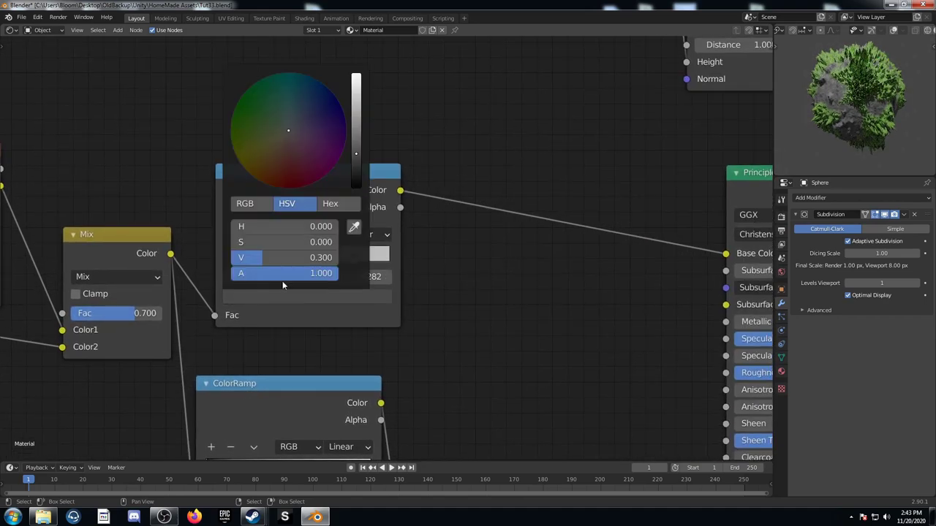
pyautogui.moveTo(294, 136); pyautogui.dragTo(266, 161)
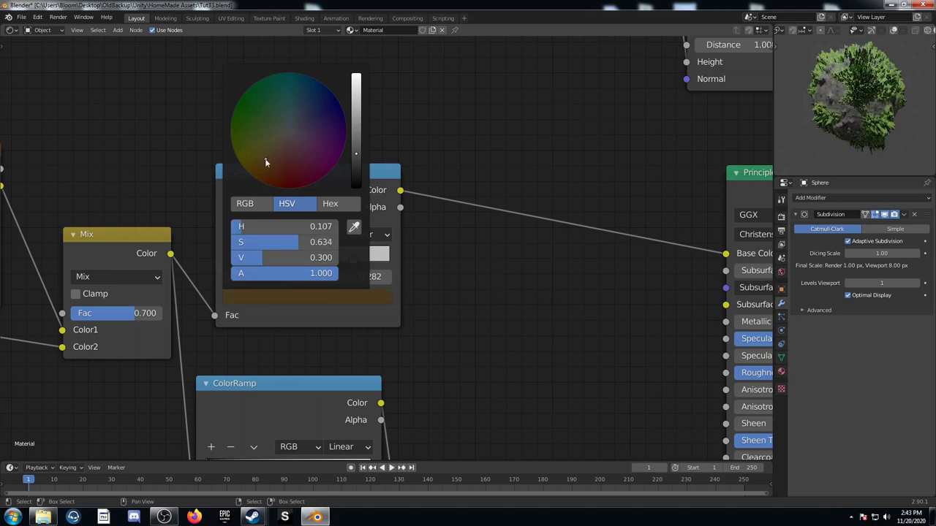
# Step: Recolor the light stop of the dirt's color ramp to a light orange-tan
pyautogui.click(353, 260)
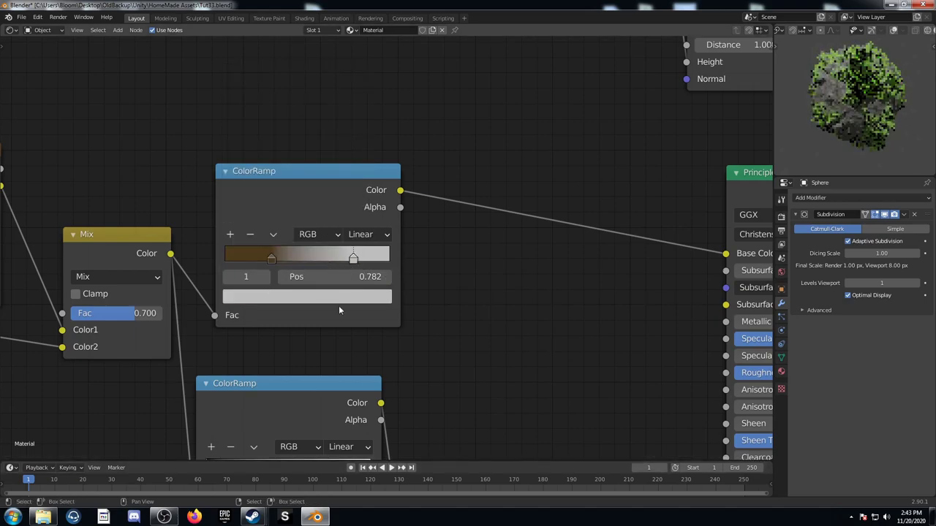
pyautogui.click(338, 302)
pyautogui.moveTo(281, 143); pyautogui.dragTo(278, 153)
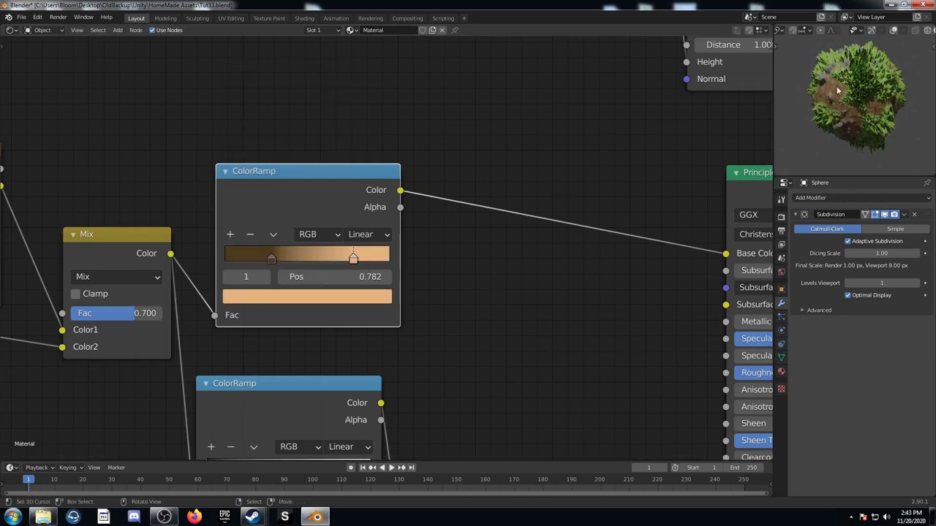
# Step: Move the dark brown stop of the dirt's color ramp to position 0.355
pyautogui.scroll(5, 856, 139)
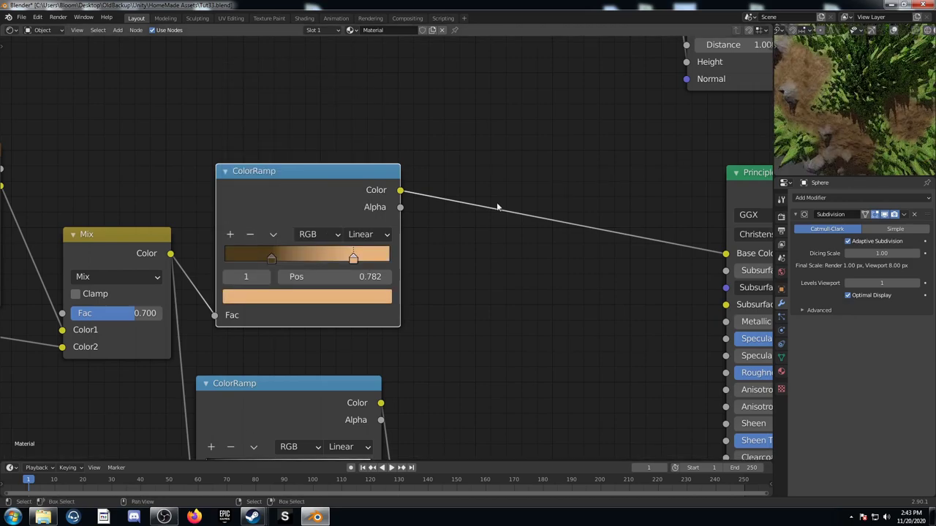
pyautogui.moveTo(270, 260); pyautogui.dragTo(325, 263, button='middle')
pyautogui.moveTo(325, 261); pyautogui.dragTo(339, 260)
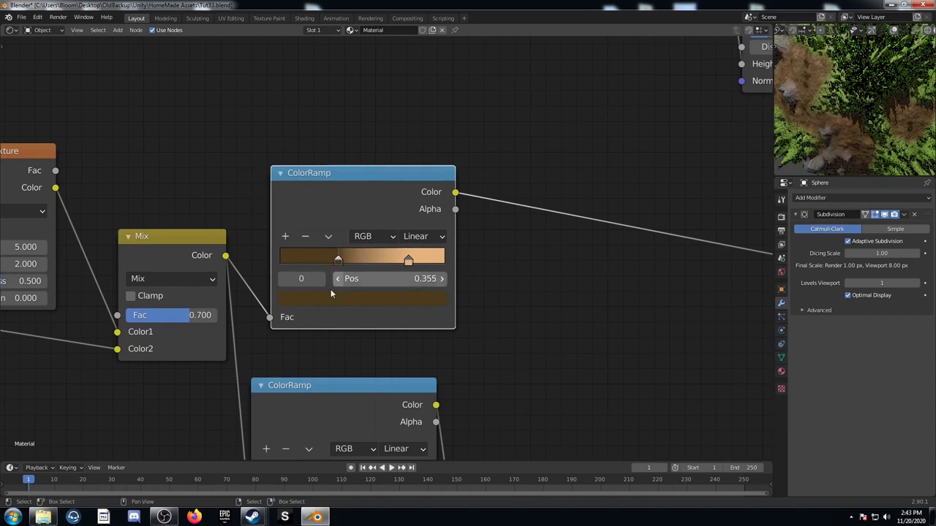
# Step: Tighten the ColorRamp feeding the dirt's Bump node by moving its black stop to 0.091 and its white stop to 0.655
pyautogui.moveTo(323, 395); pyautogui.dragTo(298, 264, button='middle')
pyautogui.scroll(-3, 326, 308)
pyautogui.moveTo(325, 307); pyautogui.dragTo(253, 244, button='middle')
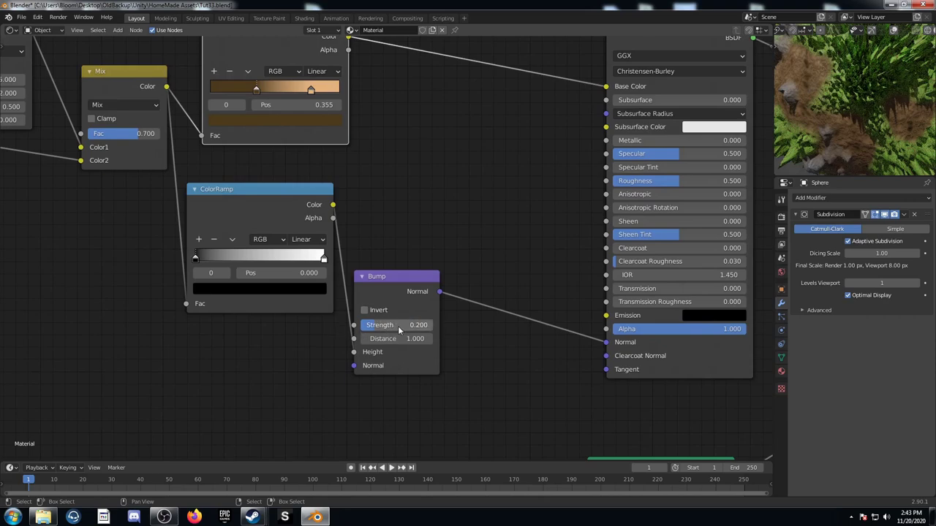
pyautogui.moveTo(199, 257); pyautogui.dragTo(302, 273, button='middle')
pyautogui.moveTo(305, 278)
pyautogui.mouseDown()
pyautogui.moveTo(336, 274)
pyautogui.moveTo(310, 278)
pyautogui.mouseUp()
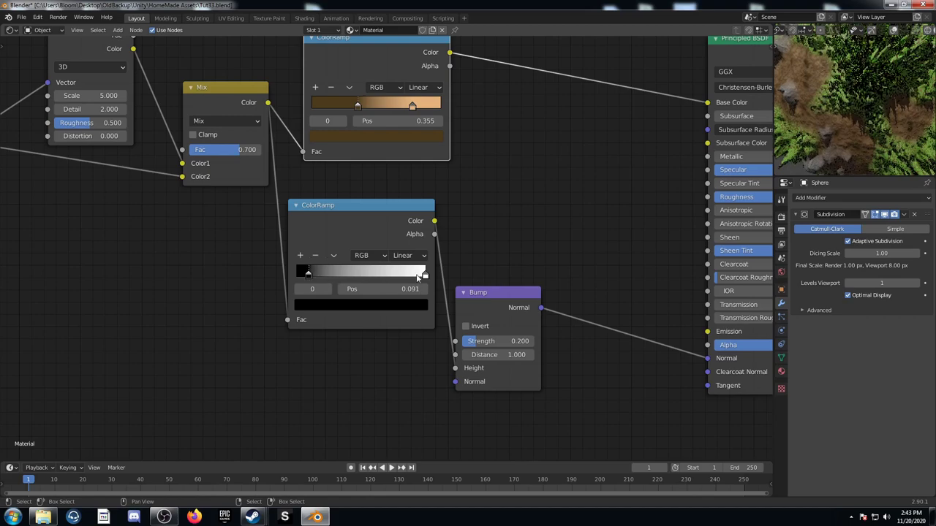
pyautogui.moveTo(425, 275); pyautogui.dragTo(376, 277)
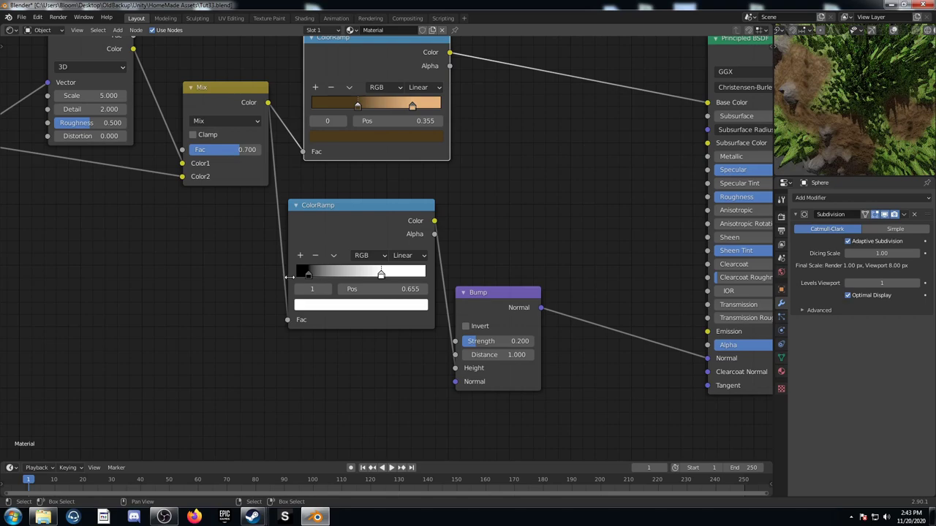
# Step: Duplicate the 200-scale Voronoi Texture with its Vector input kept, placing the copy near the green grass Principled BSDF
pyautogui.scroll(-1, 462, 241)
pyautogui.scroll(-2, 597, 193)
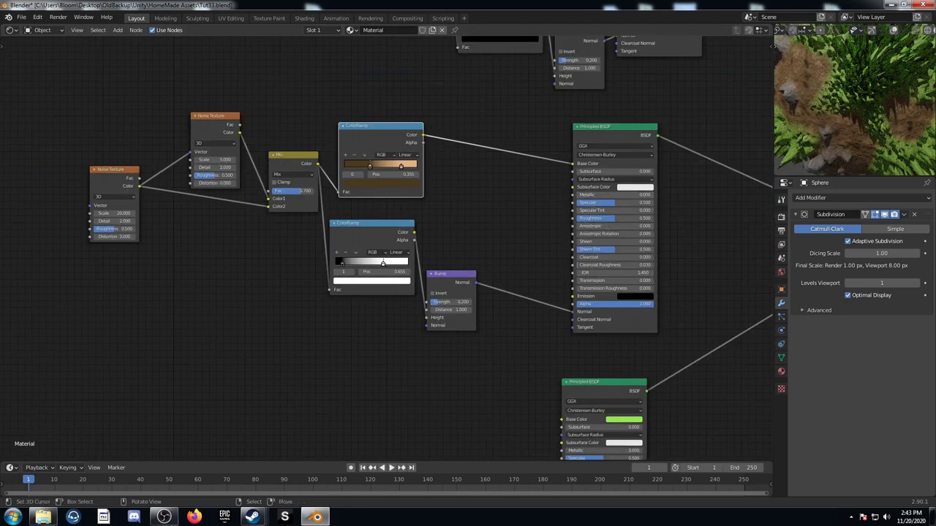
pyautogui.scroll(-4, 869, 136)
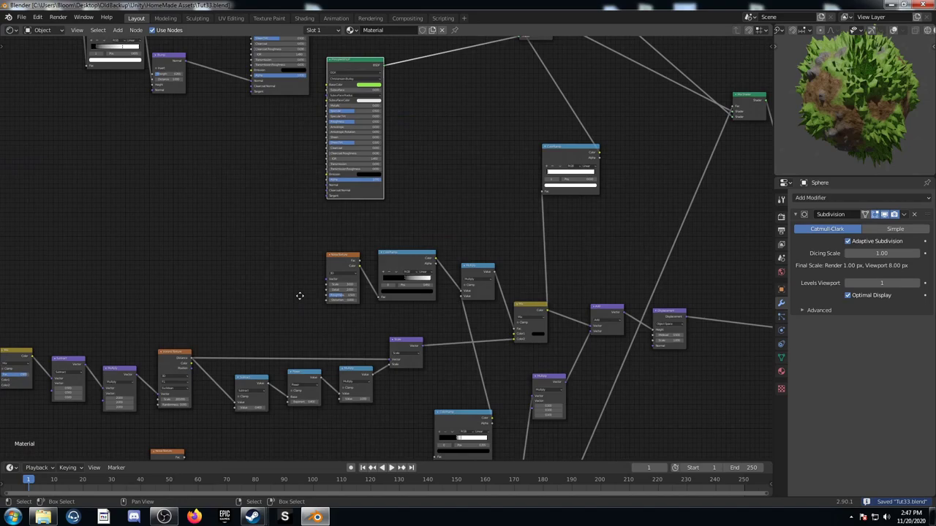
pyautogui.scroll(1, 280, 339)
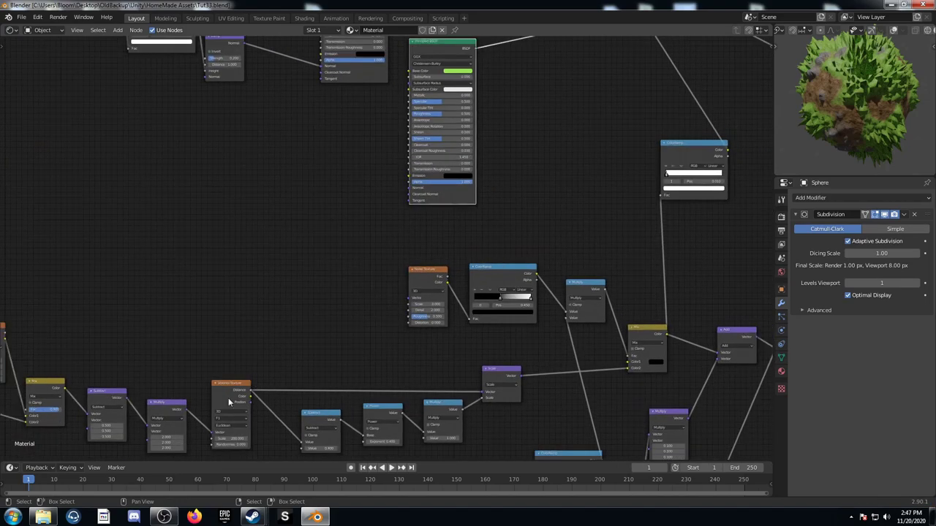
pyautogui.click(227, 394)
pyautogui.moveTo(323, 302); pyautogui.dragTo(318, 339, button='middle')
pyautogui.moveTo(224, 370); pyautogui.dragTo(224, 342, button='middle')
pyautogui.hotkey('ctrl', 'shift', 'd')
pyautogui.click(206, 122)
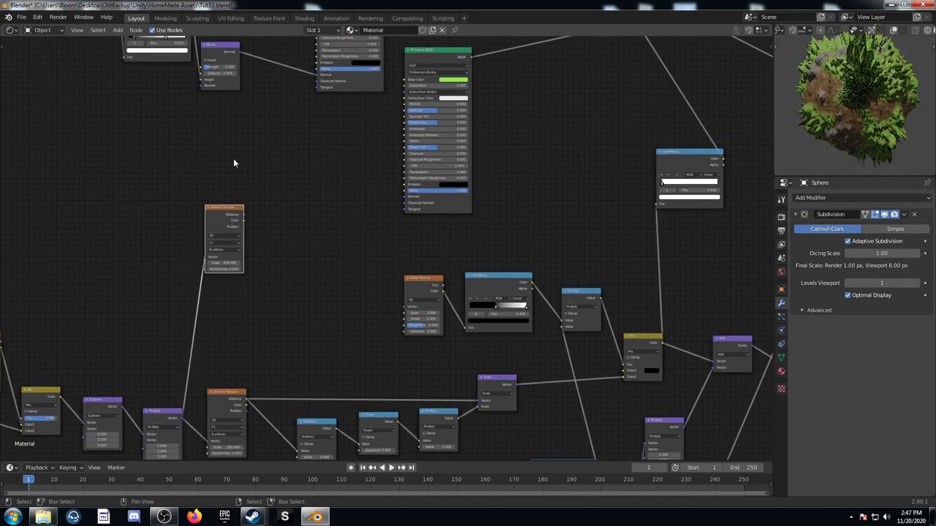
# Step: Move the copied Voronoi Texture up beside the grass shader and preview its Color output on the planet
pyautogui.scroll(4, 293, 226)
pyautogui.moveTo(293, 227); pyautogui.dragTo(313, 304, button='middle')
pyautogui.moveTo(208, 295); pyautogui.dragTo(176, 194)
pyautogui.keyDown('ctrl'); pyautogui.keyDown('shift'); pyautogui.click(173, 188); pyautogui.keyUp('shift'); pyautogui.keyUp('ctrl')
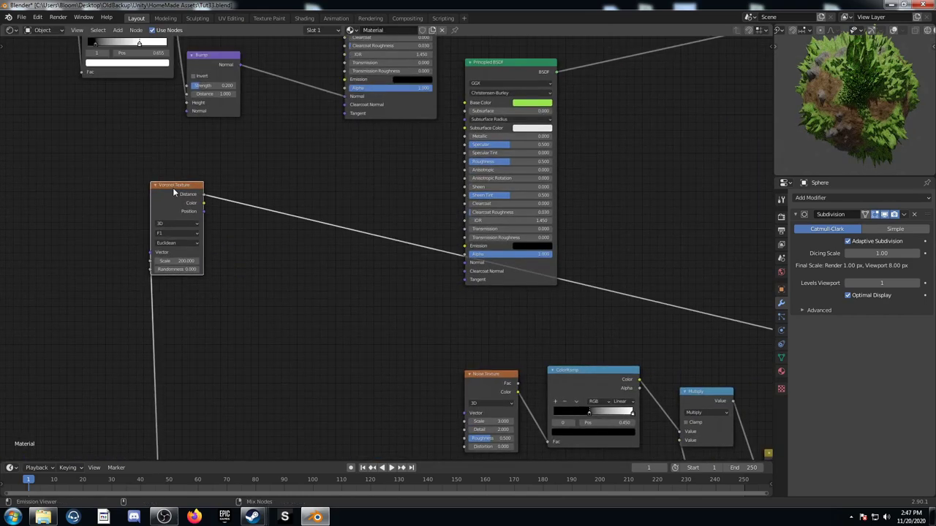
# Step: Insert a ColorRamp after the copied Voronoi Texture's Color output and position it between the Voronoi and the grass shader
pyautogui.scroll(3, 275, 253)
pyautogui.moveTo(275, 253); pyautogui.dragTo(337, 269, button='middle')
pyautogui.hotkey('shift', 'a')
pyautogui.click(337, 270)
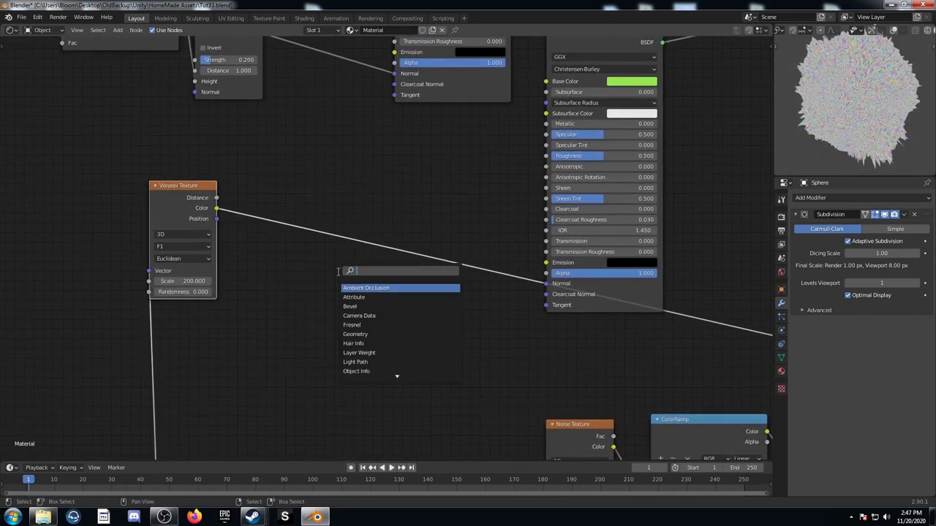
pyautogui.write('colorr')
pyautogui.press('Return')
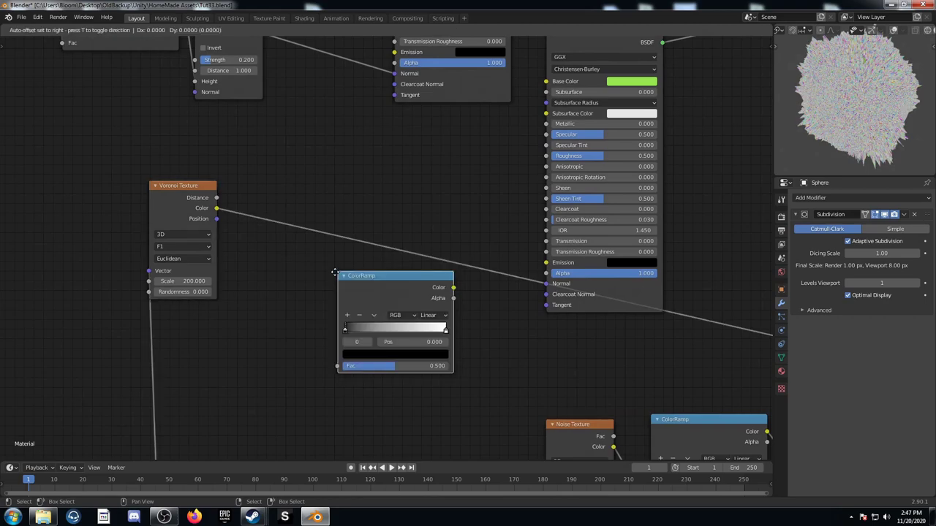
pyautogui.click(287, 181)
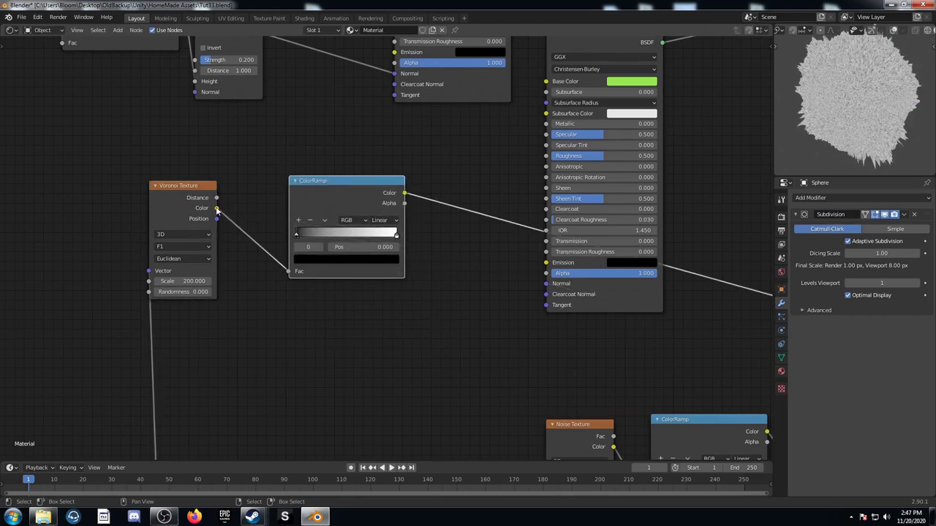
pyautogui.moveTo(323, 182); pyautogui.dragTo(321, 146)
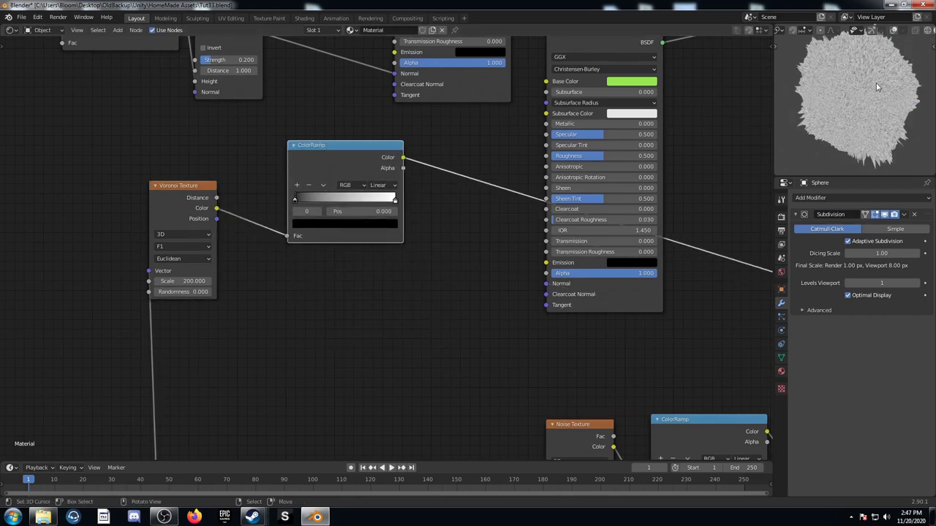
# Step: Recolor the black stop of the grass ColorRamp to a dark green
pyautogui.scroll(5, 872, 89)
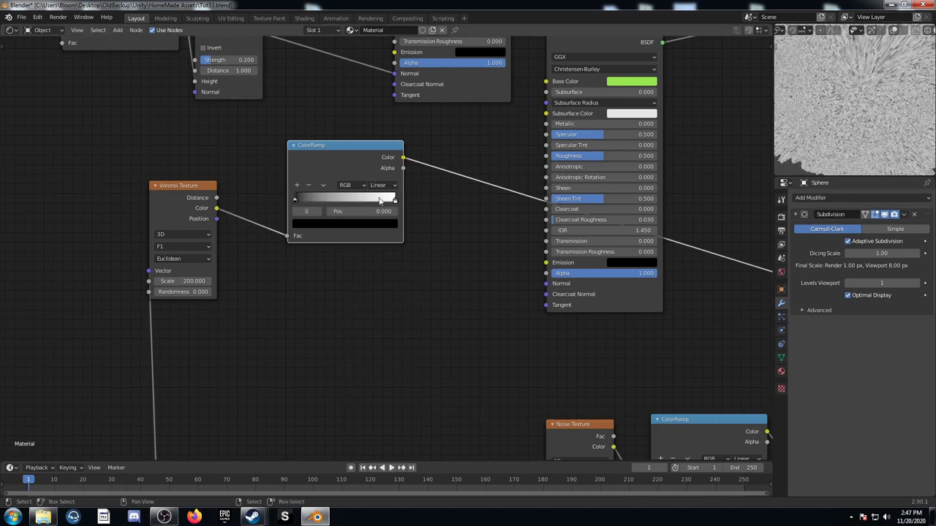
pyautogui.moveTo(342, 162); pyautogui.dragTo(351, 151)
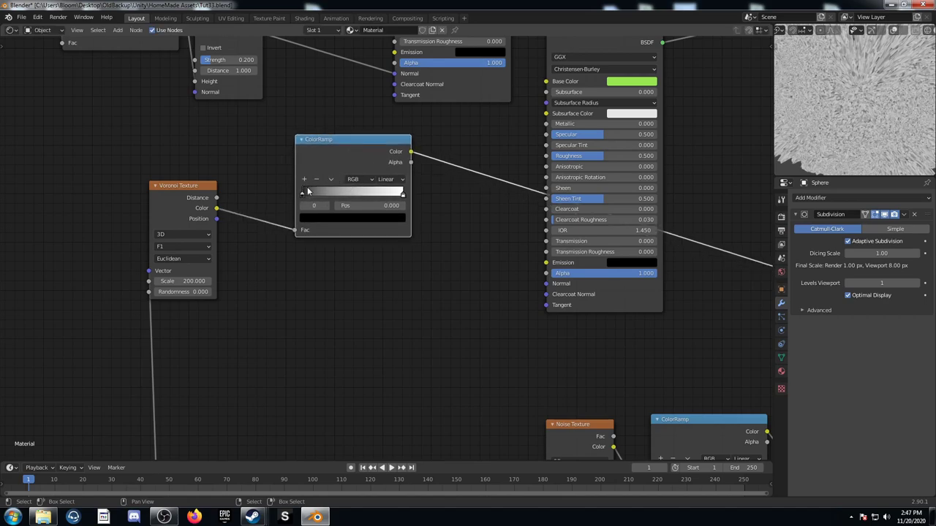
pyautogui.click(317, 217)
pyautogui.scroll(7, 343, 108)
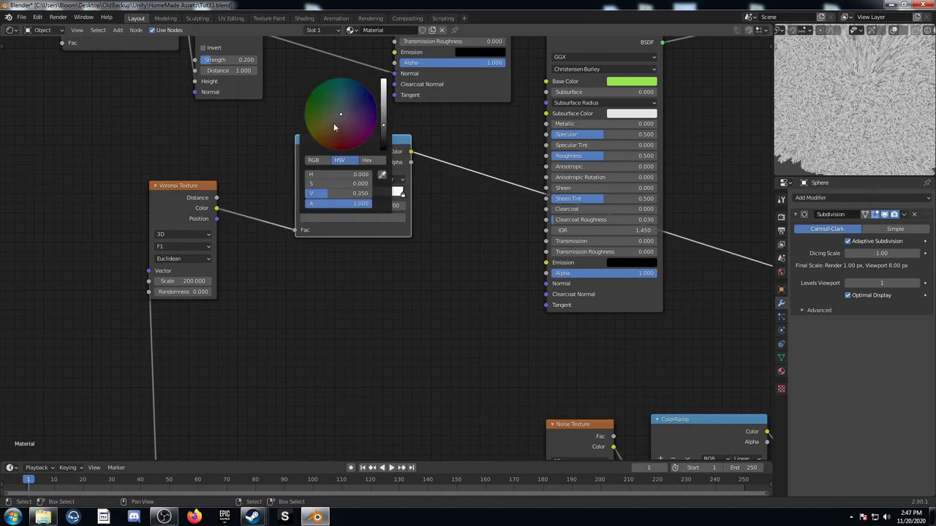
pyautogui.moveTo(334, 123); pyautogui.dragTo(316, 113)
pyautogui.moveTo(346, 198); pyautogui.dragTo(291, 263, button='middle')
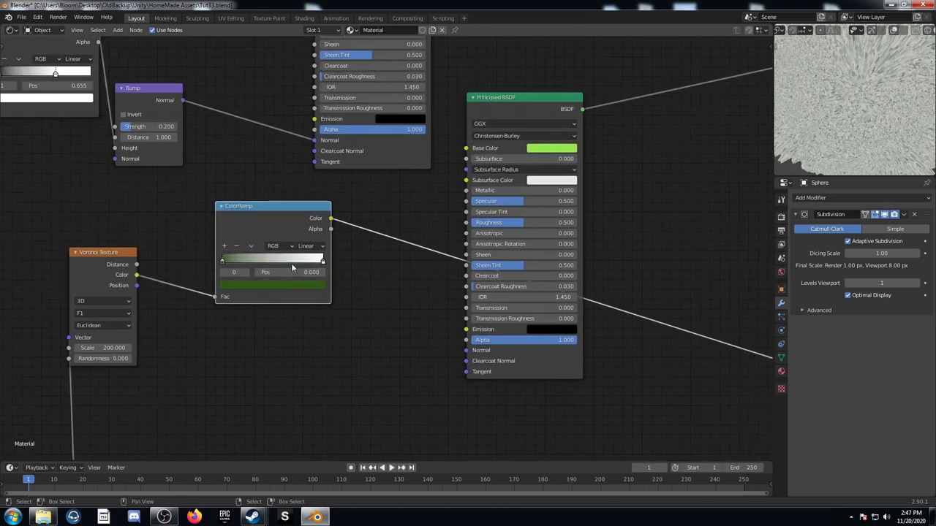
# Step: Sample the grass shader's bright green into the ramp's white stop and connect the ramp's Color output to the grass Base Color
pyautogui.click(321, 261)
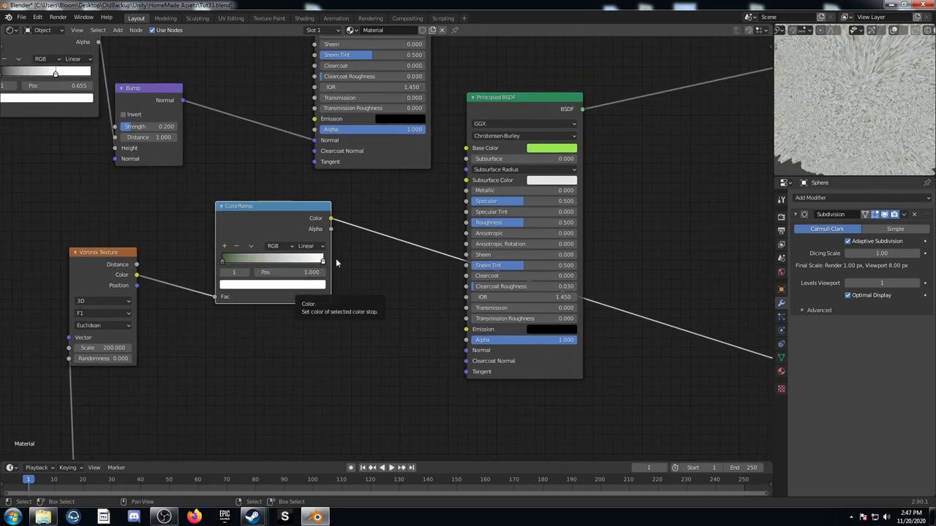
pyautogui.press('e')
pyautogui.click(541, 144)
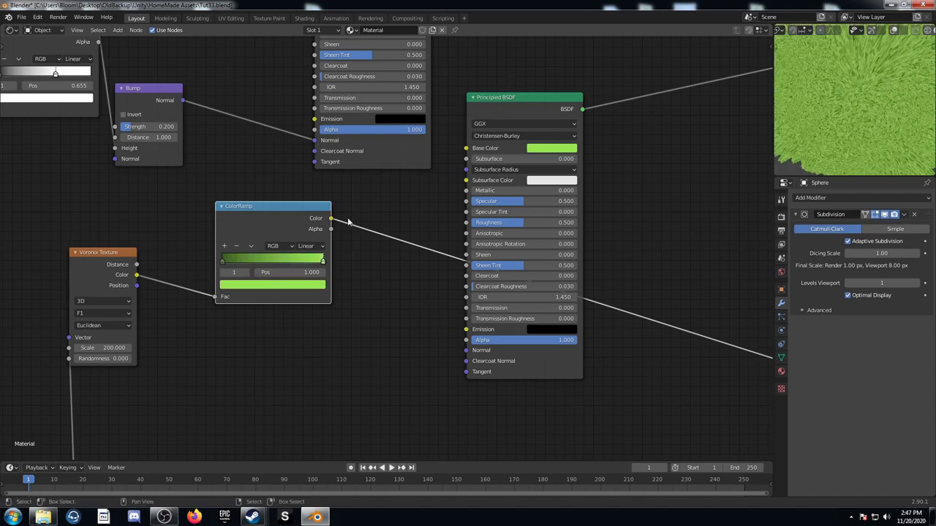
pyautogui.moveTo(333, 218); pyautogui.dragTo(465, 148)
pyautogui.moveTo(560, 108); pyautogui.dragTo(447, 170, button='middle')
pyautogui.moveTo(273, 310); pyautogui.dragTo(300, 264, button='middle')
pyautogui.scroll(3, 300, 264)
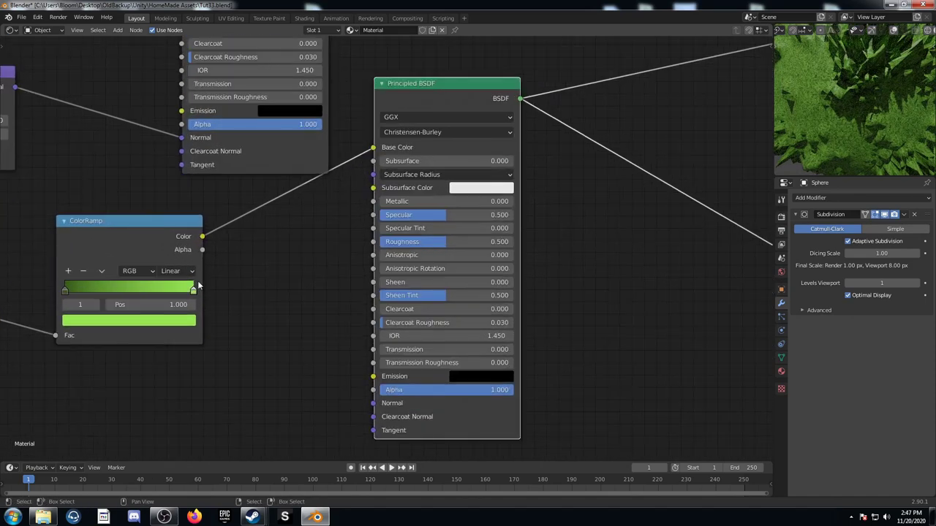
# Step: Add a tan stop (H 0.118, S 0.331, V 0.851) at the dark end of the grass ColorRamp and move the dark green stop to 0.264
pyautogui.moveTo(198, 285); pyautogui.dragTo(350, 242, button='middle')
pyautogui.click(221, 227)
pyautogui.click(244, 276)
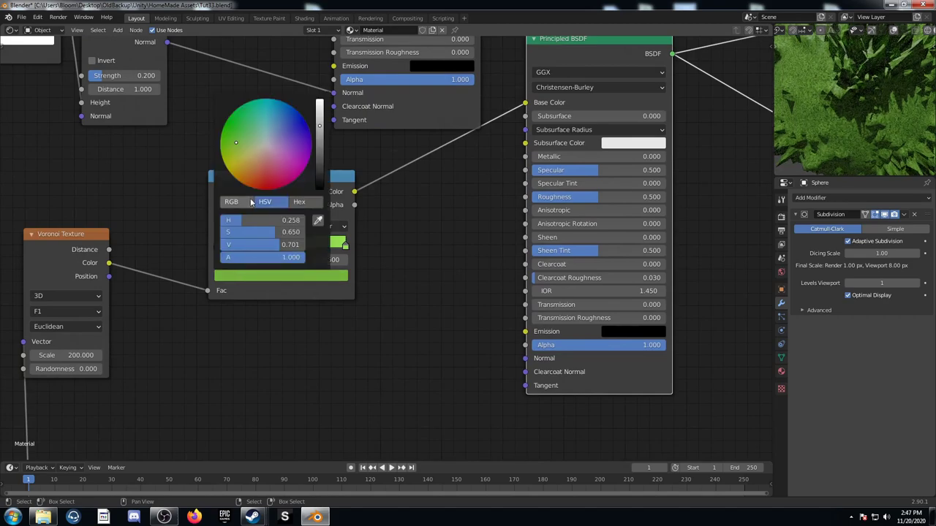
pyautogui.moveTo(249, 165)
pyautogui.mouseDown()
pyautogui.moveTo(252, 154)
pyautogui.moveTo(243, 170)
pyautogui.moveTo(256, 155)
pyautogui.mouseUp()
pyautogui.scroll(-3, 249, 156)
pyautogui.scroll(6, 248, 168)
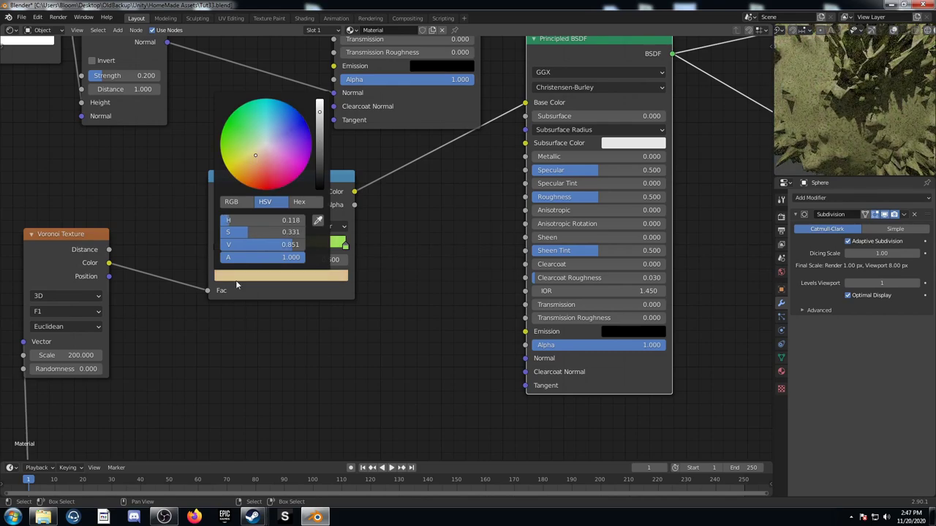
pyautogui.moveTo(223, 244); pyautogui.dragTo(244, 244)
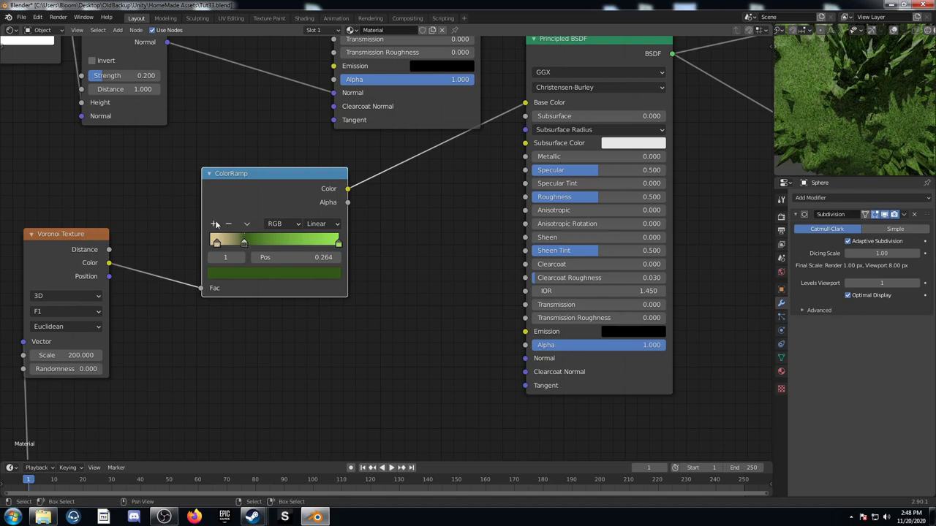
# Step: Add another stop to the grass ColorRamp at position 0.723 and color it muted green (H 0.224, S 0.463, V 0.638)
pyautogui.click(214, 224)
pyautogui.moveTo(233, 245); pyautogui.dragTo(229, 244)
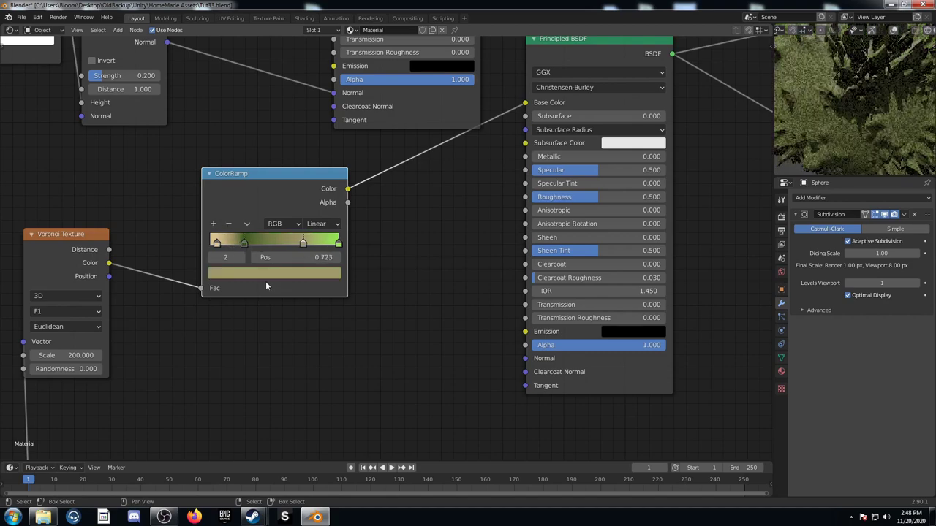
pyautogui.click(267, 273)
pyautogui.moveTo(245, 150); pyautogui.dragTo(240, 143)
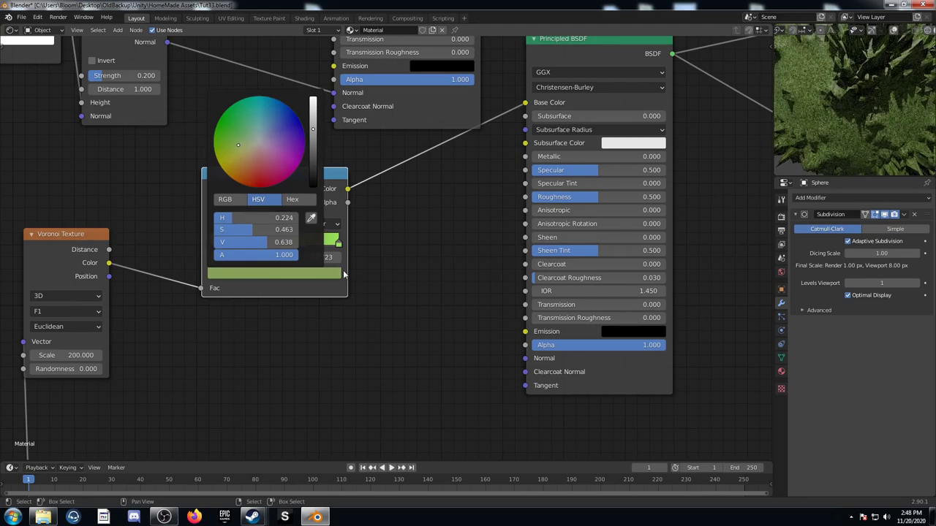
# Step: Reconnect the final Mix Shader to the Material Output's Surface to view all three terrain layers on the planet
pyautogui.scroll(-4, 408, 339)
pyautogui.moveTo(328, 291); pyautogui.dragTo(25, 285, button='middle')
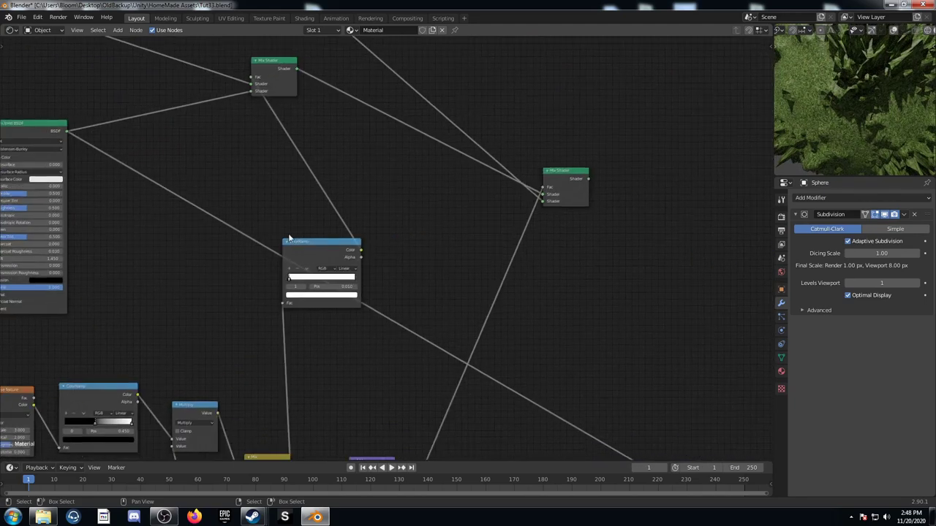
pyautogui.scroll(-2, 485, 224)
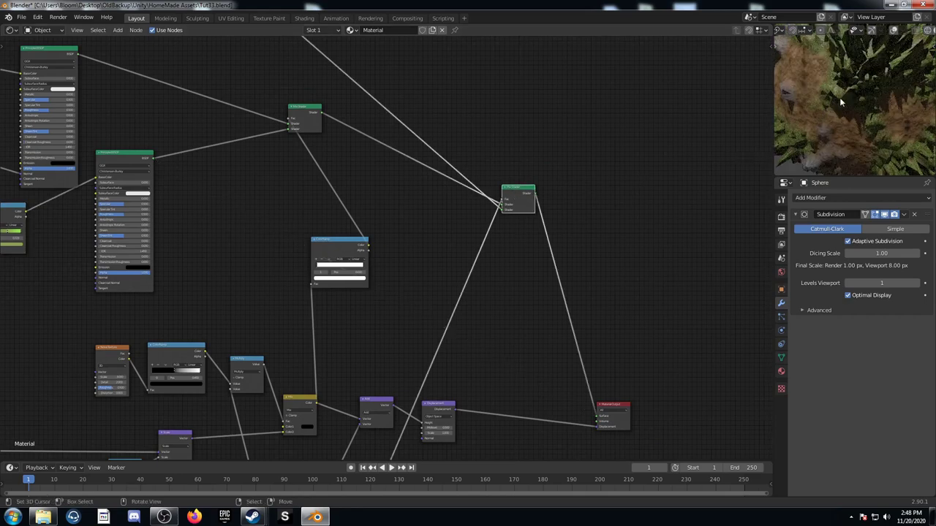
pyautogui.scroll(-5, 864, 126)
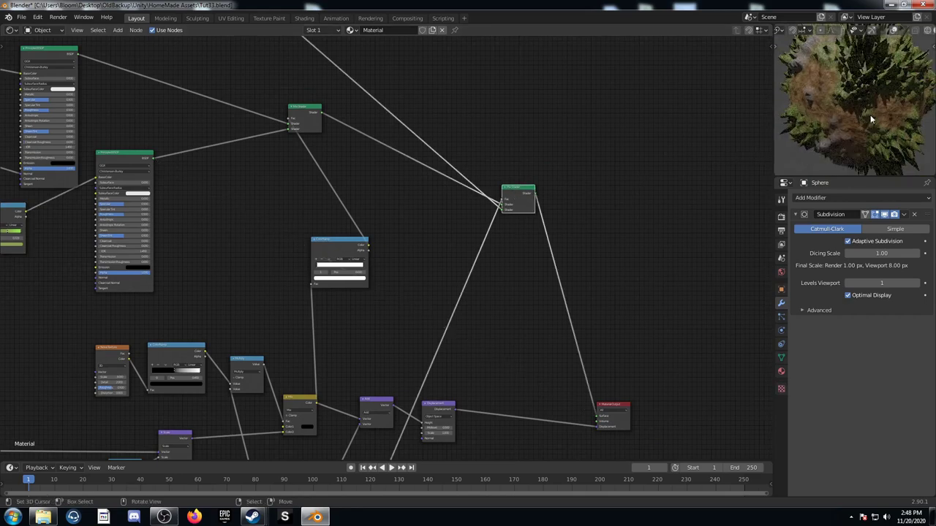
# Step: Try a Dicing Scale of 0.50 on the planet's Subdivision modifier and set it back to 1.00
pyautogui.click(885, 253)
pyautogui.write('1.0')
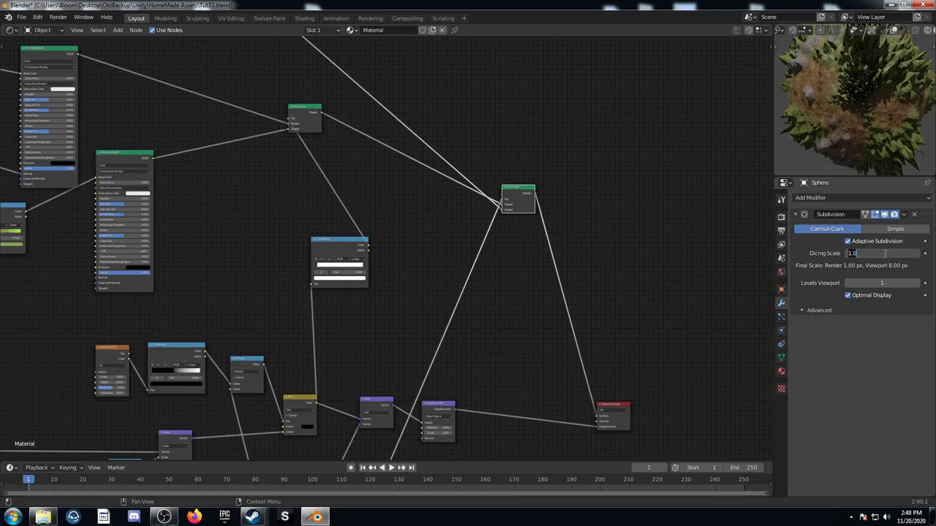
pyautogui.press('Return')
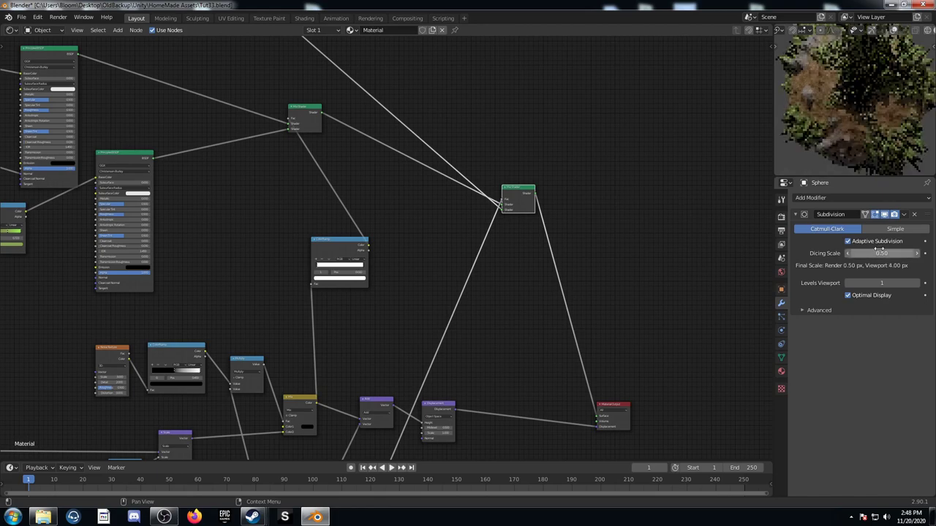
pyautogui.scroll(3, 863, 92)
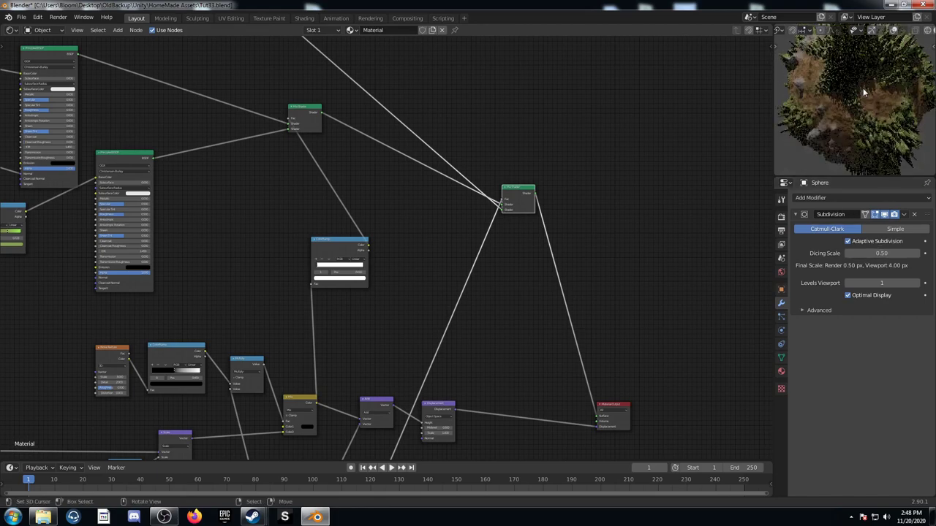
pyautogui.moveTo(870, 117); pyautogui.dragTo(854, 108, button='middle')
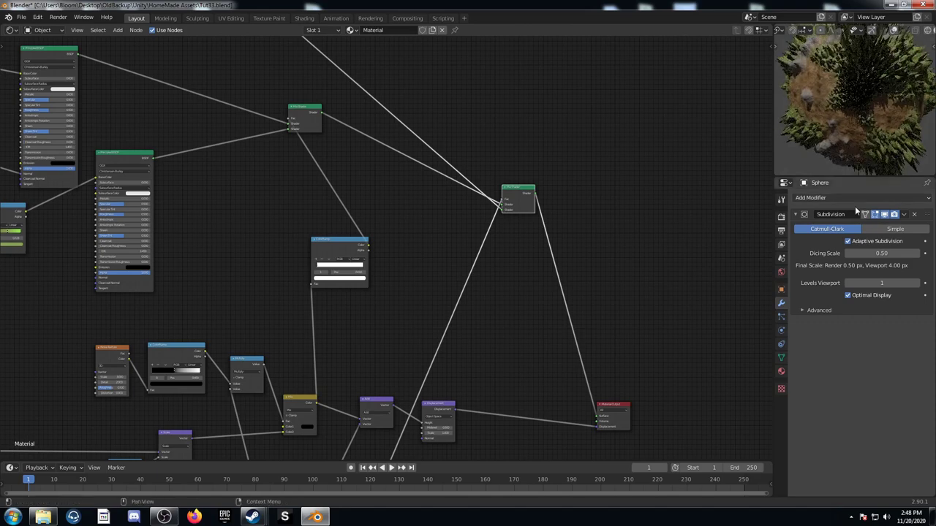
pyautogui.click(870, 253)
pyautogui.write('0.51')
pyautogui.press('Return')
pyautogui.scroll(-4, 542, 301)
pyautogui.scroll(2, 600, 313)
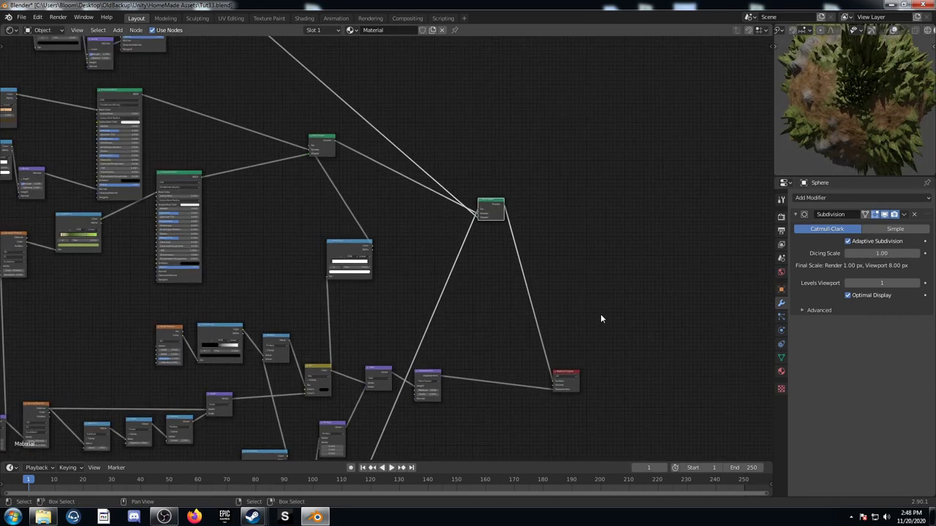
# Step: Use an Environment Texture as the world color and load greenwich_park_4k.hdr from the HDRIHaven folder
pyautogui.click(780, 271)
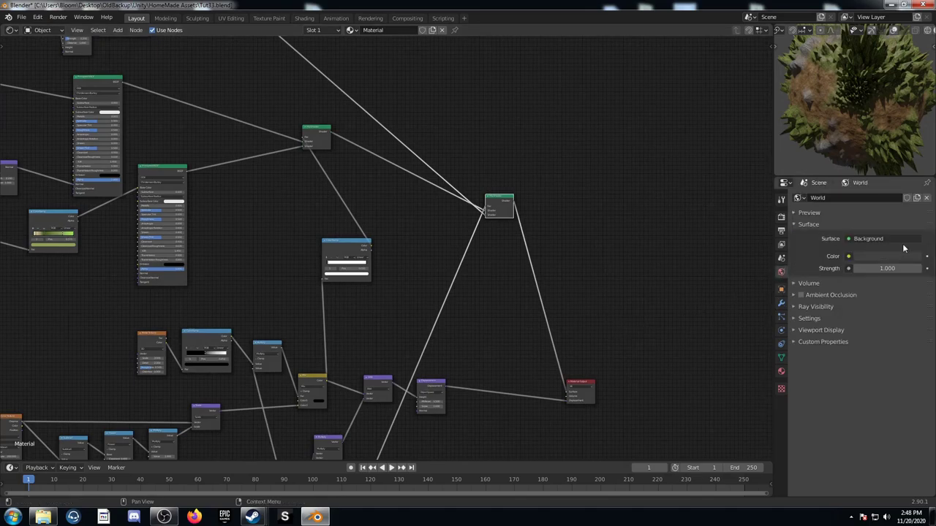
pyautogui.click(847, 257)
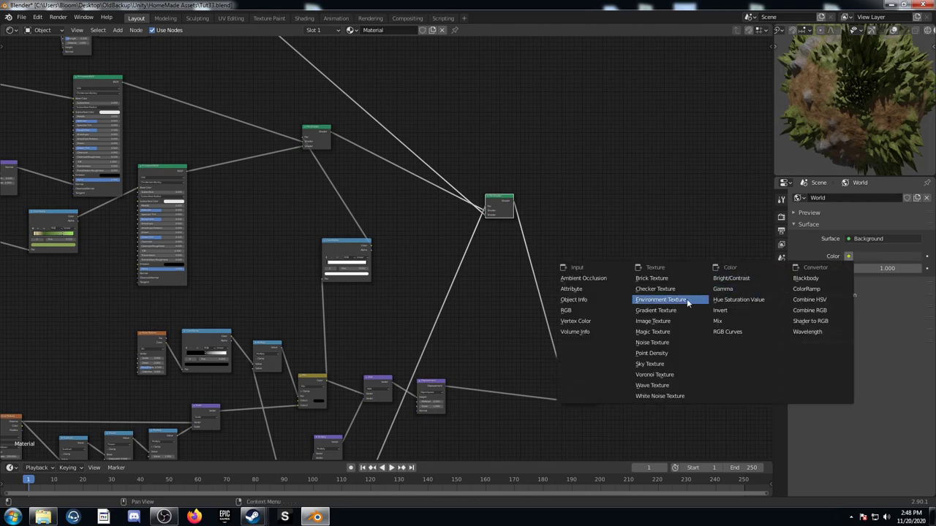
pyautogui.click(662, 300)
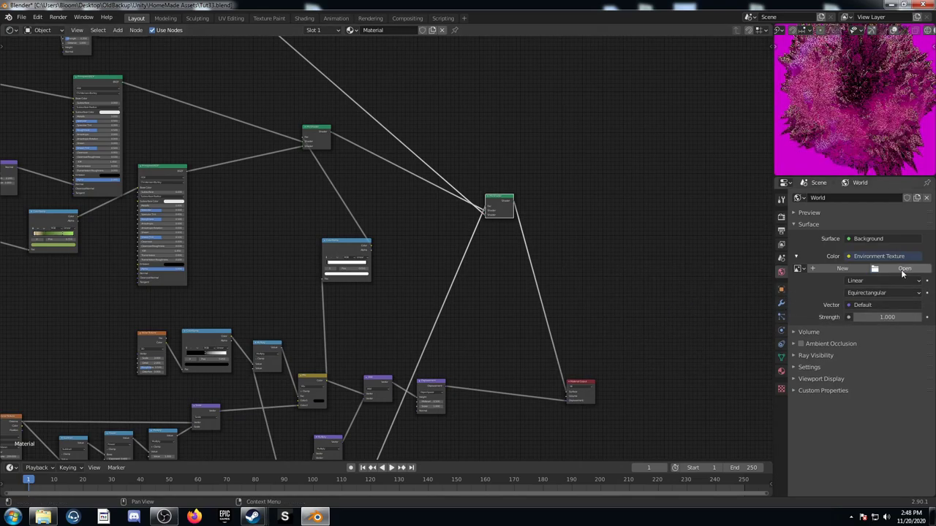
pyautogui.click(904, 268)
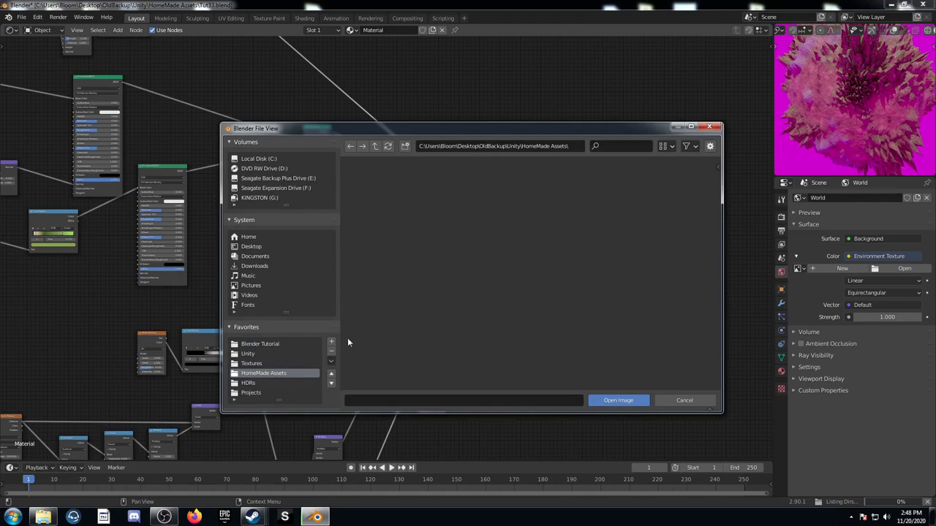
pyautogui.click(248, 383)
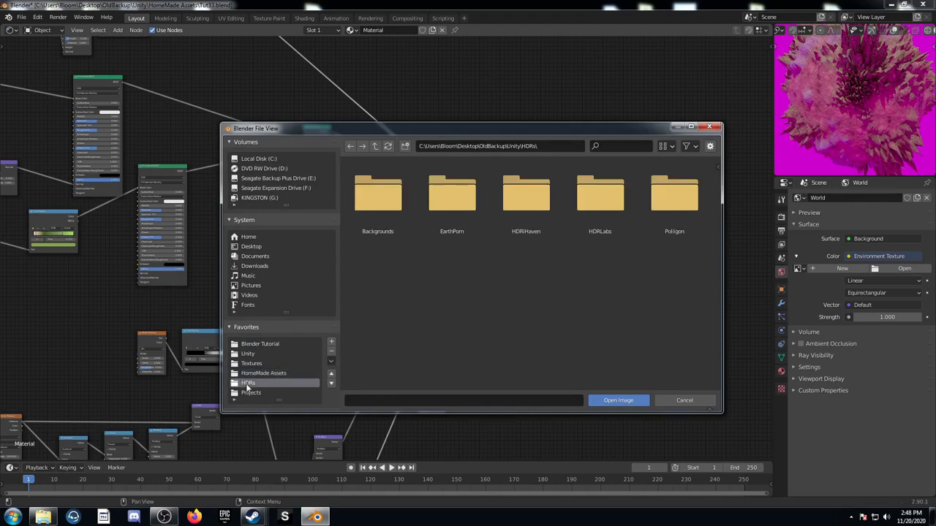
pyautogui.doubleClick(540, 208)
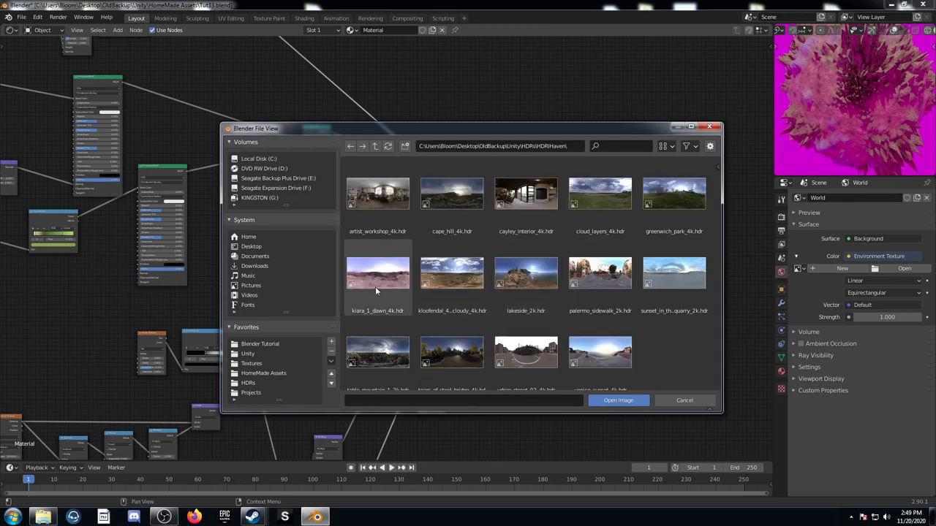
pyautogui.doubleClick(673, 194)
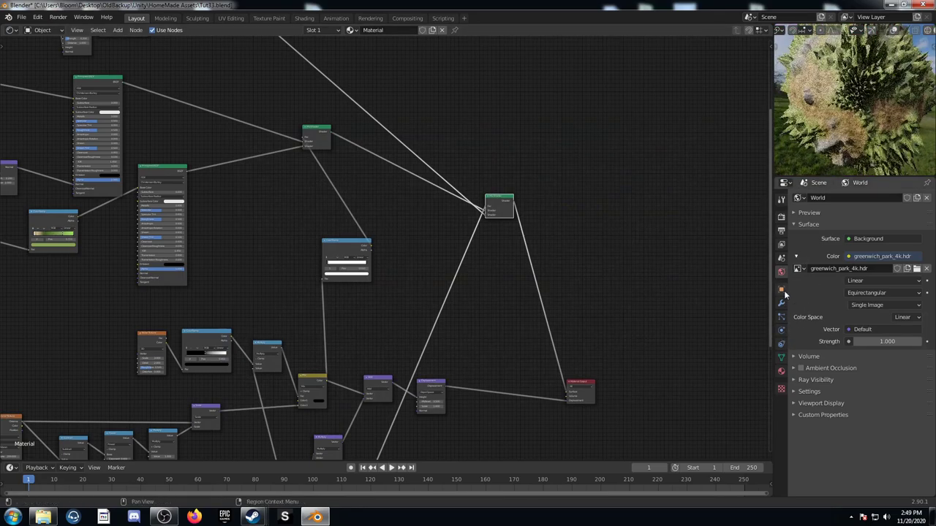
# Step: Turn off the world's Camera ray visibility so the HDRI lights the planet without appearing in the background
pyautogui.click(794, 380)
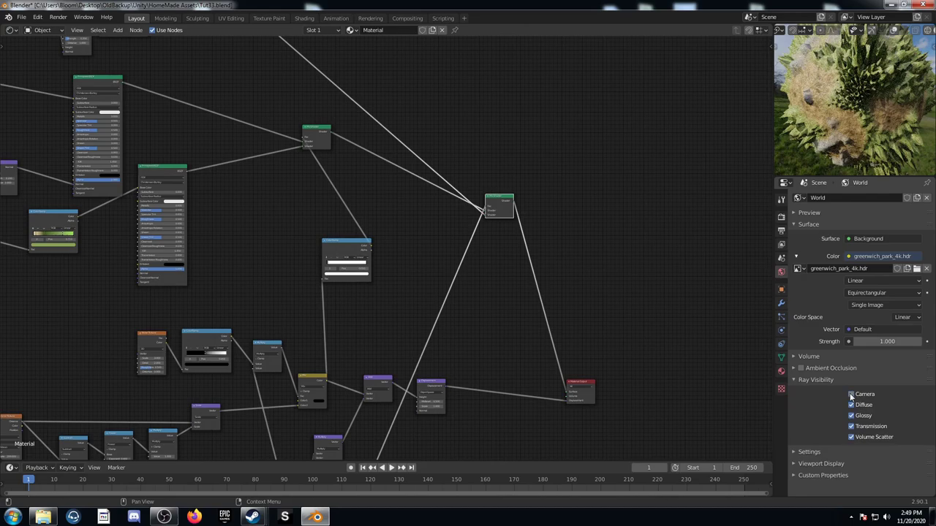
pyautogui.click(851, 395)
pyautogui.scroll(-5, 852, 107)
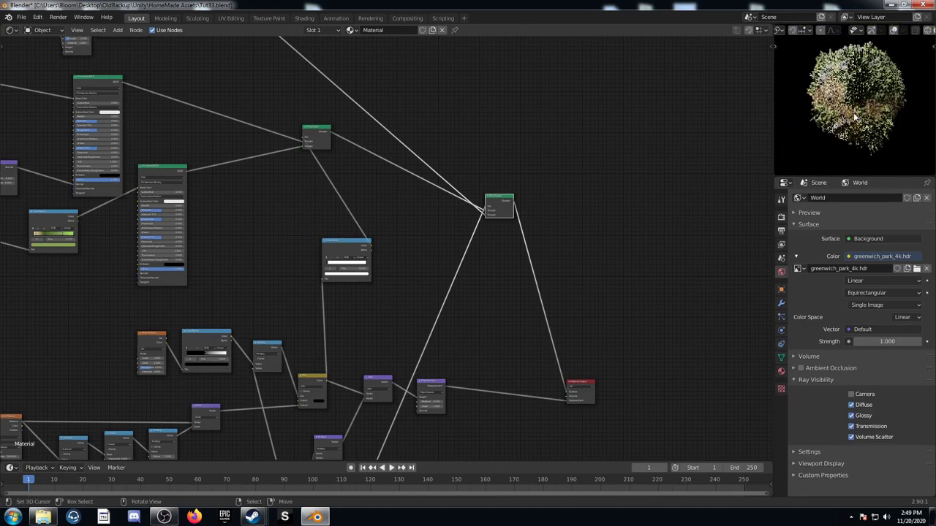
pyautogui.moveTo(835, 129); pyautogui.dragTo(841, 66, button='middle')
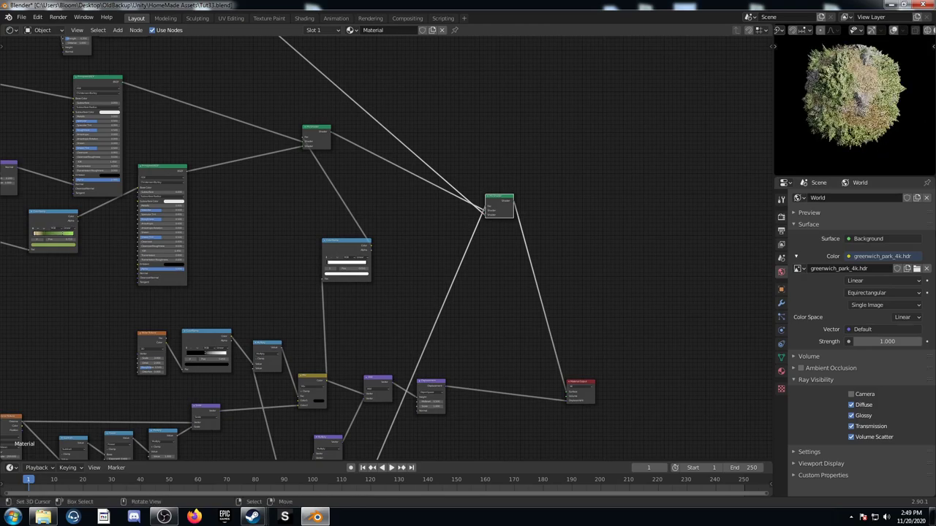
# Step: Show the viewport gizmos and overlays, delete the extra scene object away from the planet, and frame the planet again
pyautogui.click(871, 30)
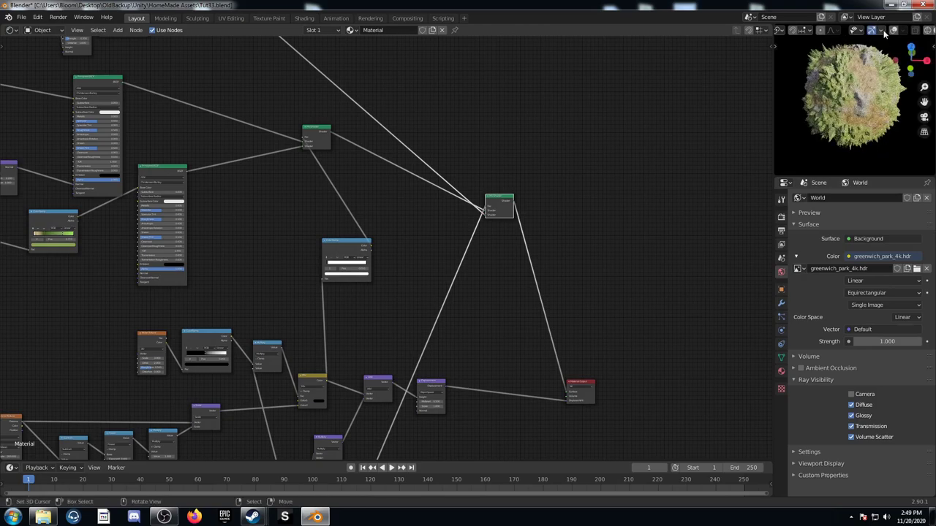
pyautogui.scroll(-6, 844, 113)
pyautogui.scroll(-5, 858, 95)
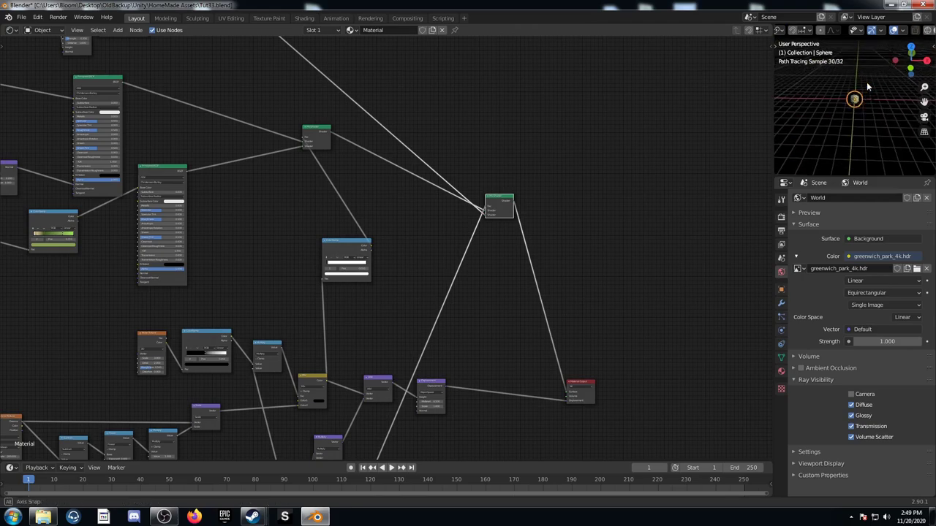
pyautogui.moveTo(866, 82); pyautogui.dragTo(851, 93, button='middle')
pyautogui.rightClick(870, 67)
pyautogui.press('x')
pyautogui.click(874, 82)
pyautogui.click(851, 93)
pyautogui.press('KP_Decimal')
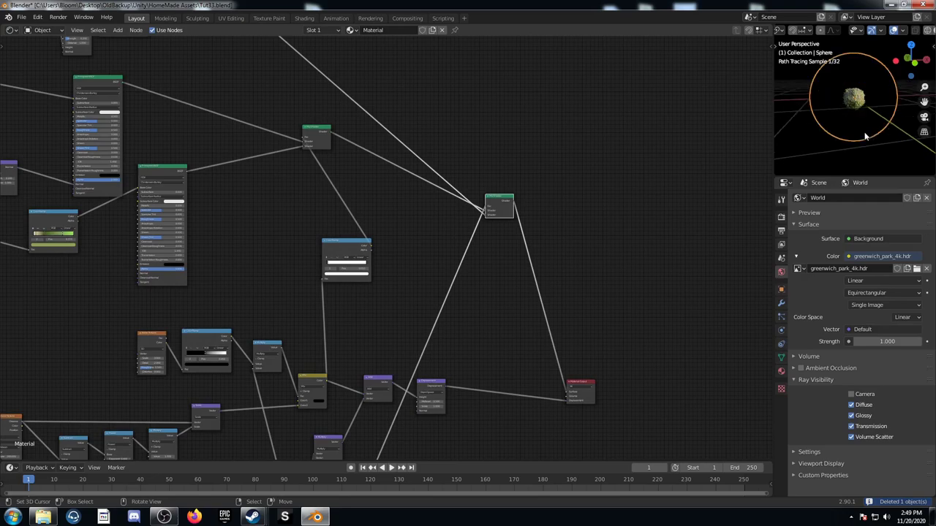
# Step: Hide the viewport gizmos and overlays and inspect the planet under the HDRI lighting
pyautogui.click(871, 31)
pyautogui.click(893, 31)
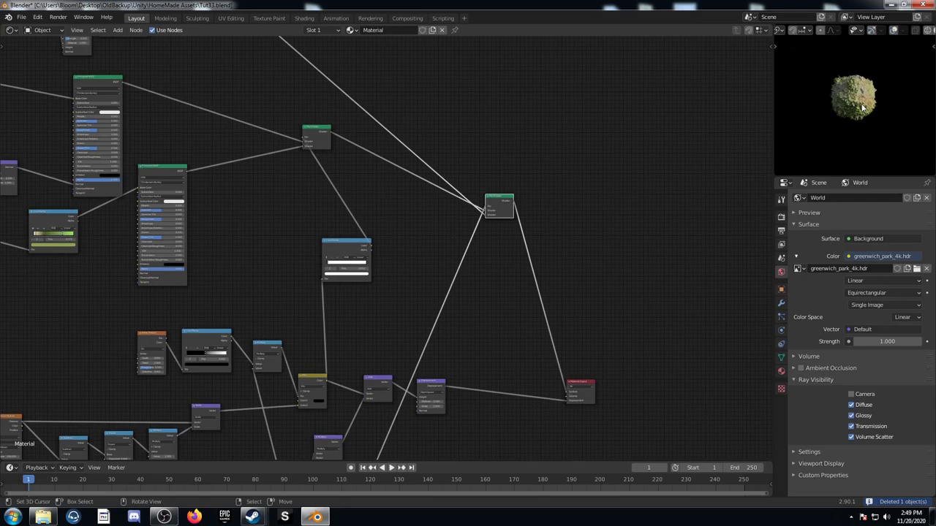
pyautogui.scroll(8, 862, 107)
pyautogui.scroll(-5, 869, 128)
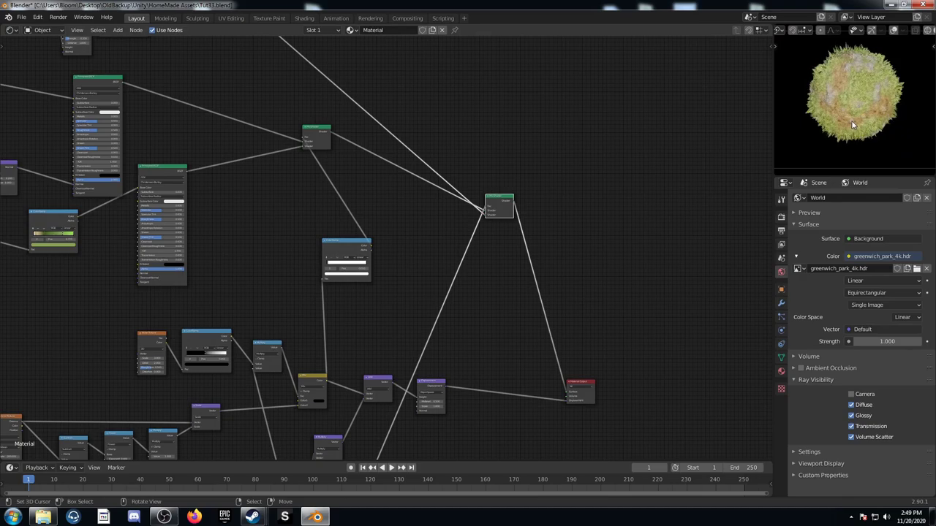
# Step: Set the Displacement node's Midlevel to 0
pyautogui.scroll(-2, 852, 125)
pyautogui.scroll(5, 544, 278)
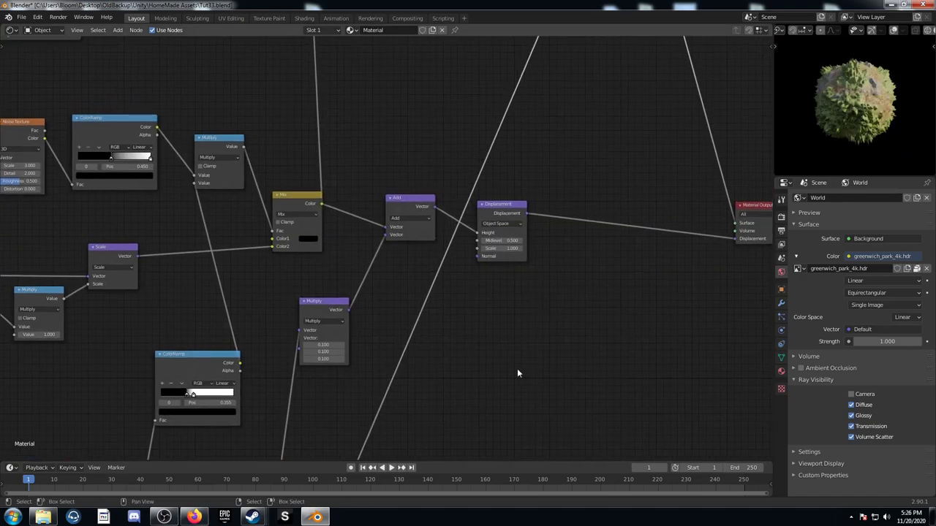
pyautogui.click(504, 240)
pyautogui.write('0')
pyautogui.press('Return')
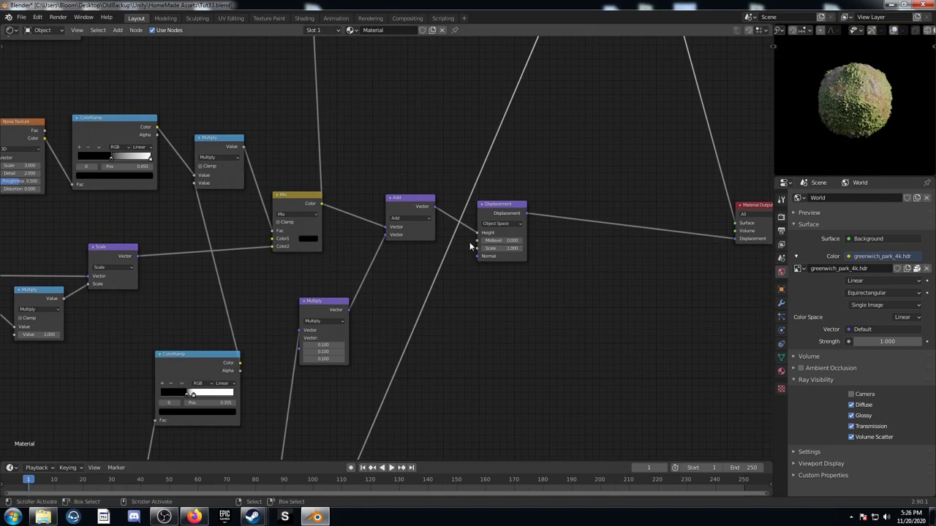
# Step: On the ColorRamp between the scale 3 Noise Texture and the Multiply node, set the black stop to 0.42 and the white stop to 0.6
pyautogui.moveTo(259, 301); pyautogui.dragTo(356, 311, button='middle')
pyautogui.moveTo(229, 307); pyautogui.dragTo(275, 322, button='middle')
pyautogui.moveTo(260, 240); pyautogui.dragTo(286, 273, button='middle')
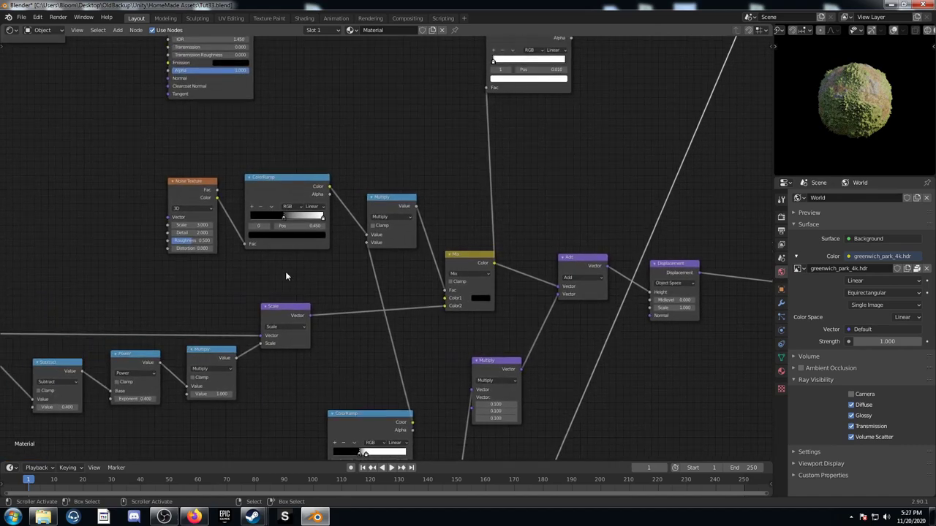
pyautogui.scroll(2, 286, 274)
pyautogui.scroll(-4, 219, 217)
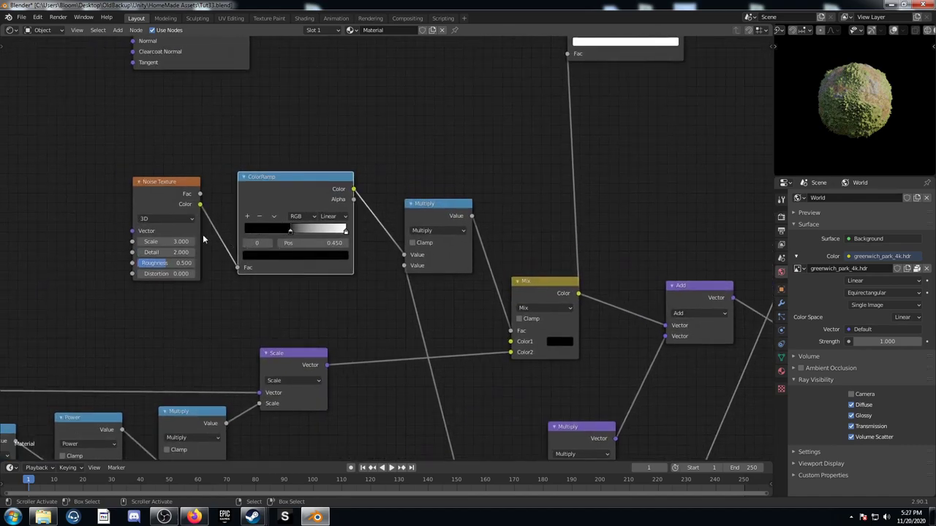
pyautogui.scroll(1, 268, 245)
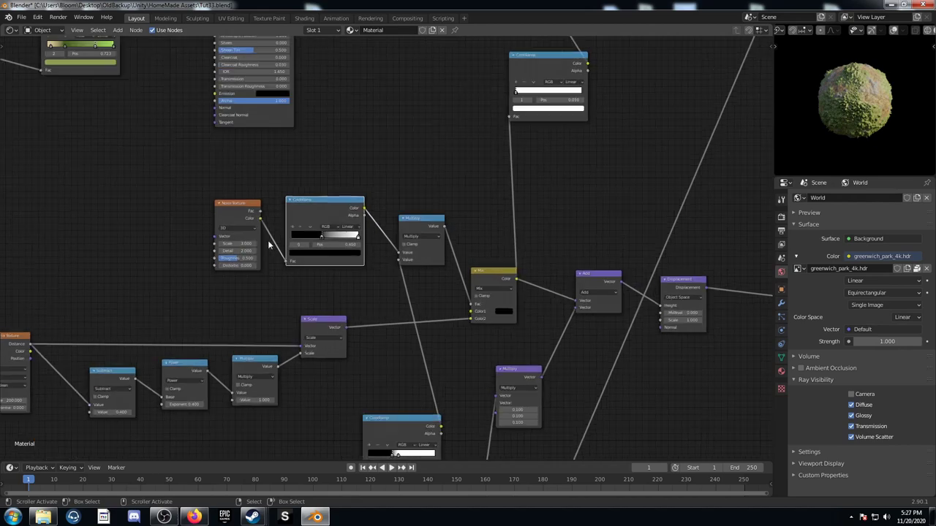
pyautogui.moveTo(237, 205); pyautogui.dragTo(226, 207)
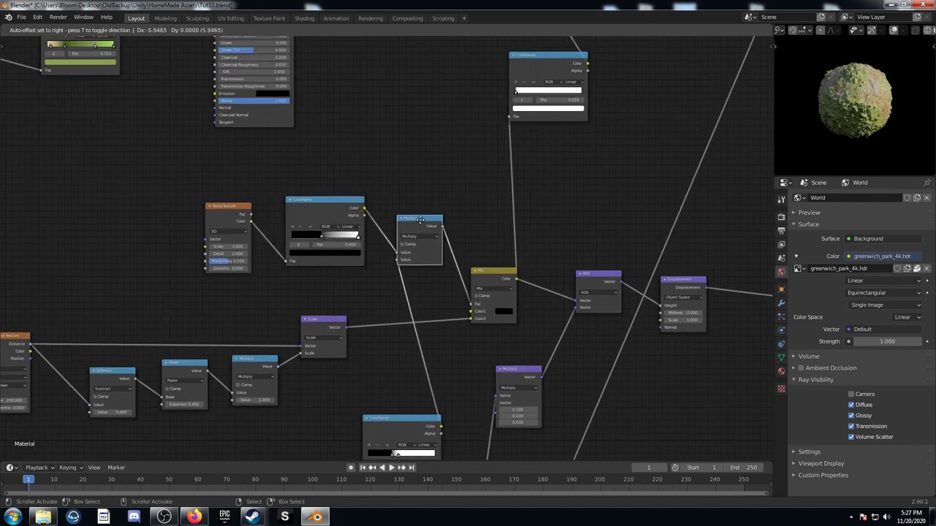
pyautogui.scroll(1, 313, 273)
pyautogui.click(328, 244)
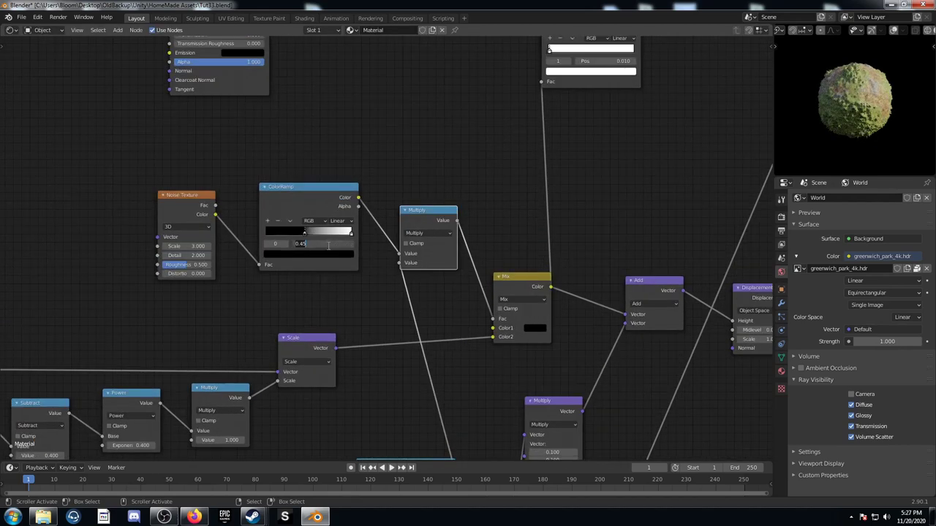
pyautogui.write('.42')
pyautogui.press('Return')
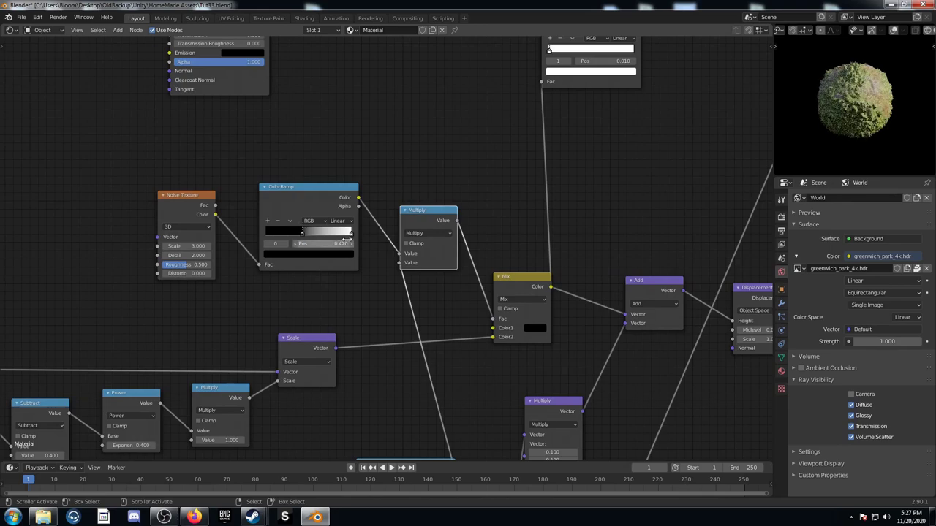
pyautogui.click(351, 233)
pyautogui.click(337, 243)
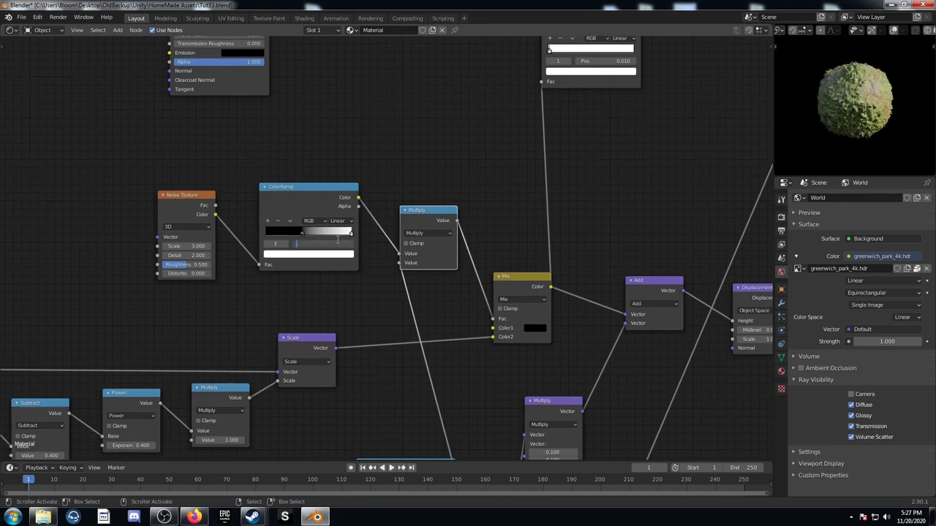
pyautogui.press('Return')
# Step: Set the scale to 100 on the Voronoi Texture that generates the grass displacement
pyautogui.scroll(-3, 176, 287)
pyautogui.moveTo(175, 286); pyautogui.dragTo(465, 211, button='middle')
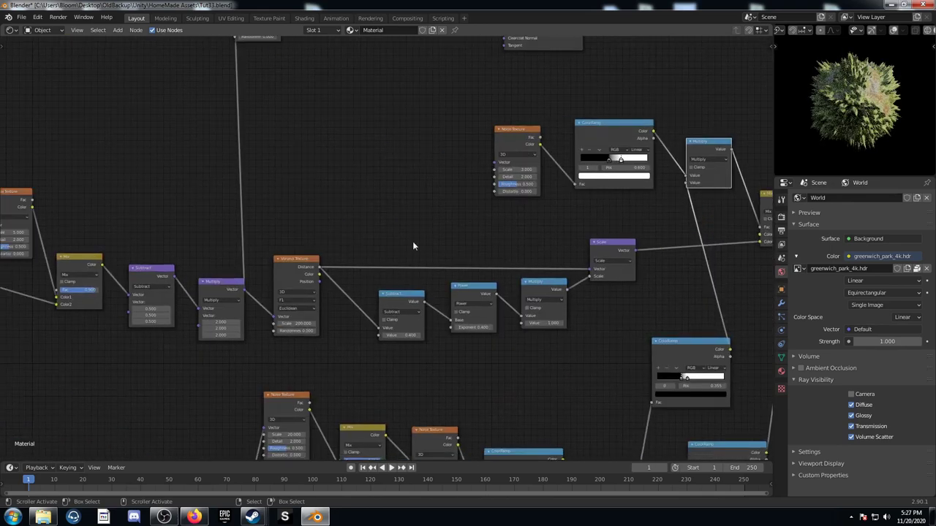
pyautogui.moveTo(294, 315); pyautogui.dragTo(312, 308, button='middle')
pyautogui.scroll(2, 313, 312)
pyautogui.doubleClick(330, 305)
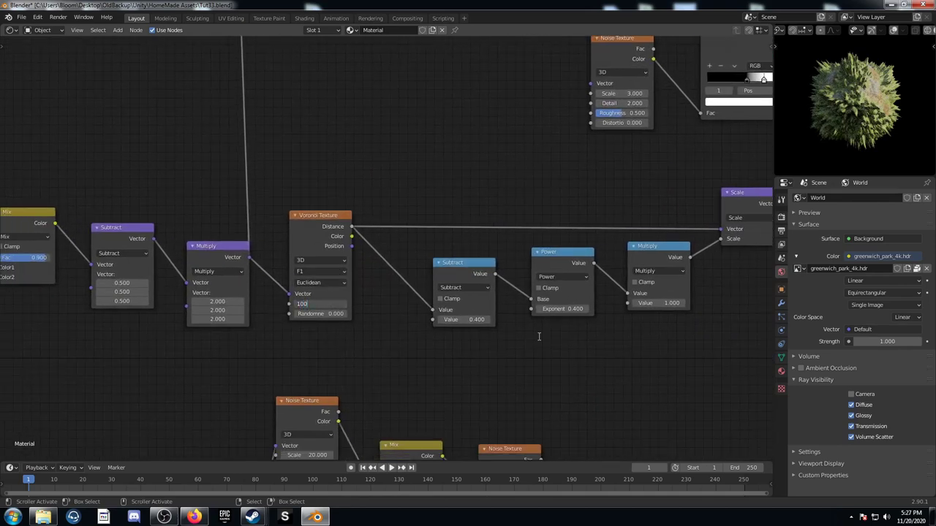
pyautogui.write('100')
pyautogui.press('Return')
# Step: Set the value of the Subtract node after the Voronoi Texture's Distance output to 0.6
pyautogui.moveTo(539, 336); pyautogui.dragTo(213, 316, button='middle')
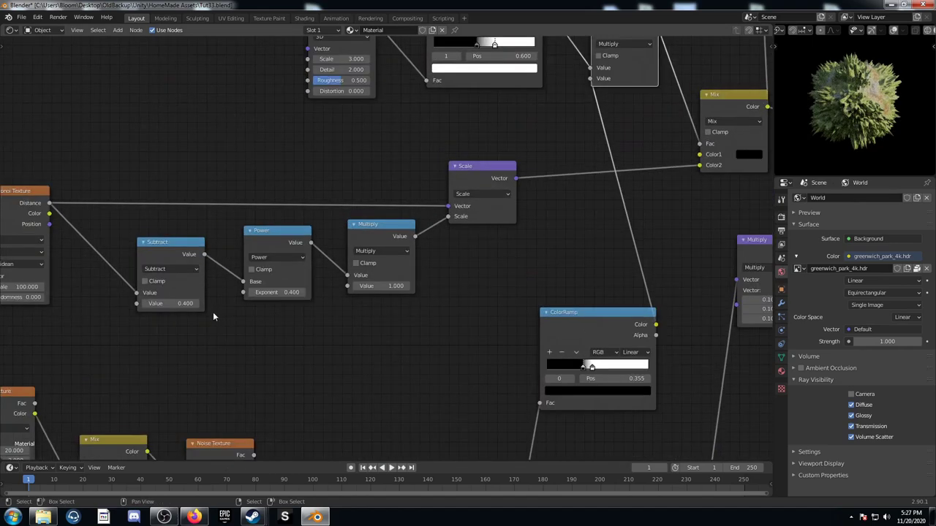
pyautogui.doubleClick(174, 304)
pyautogui.press('Return')
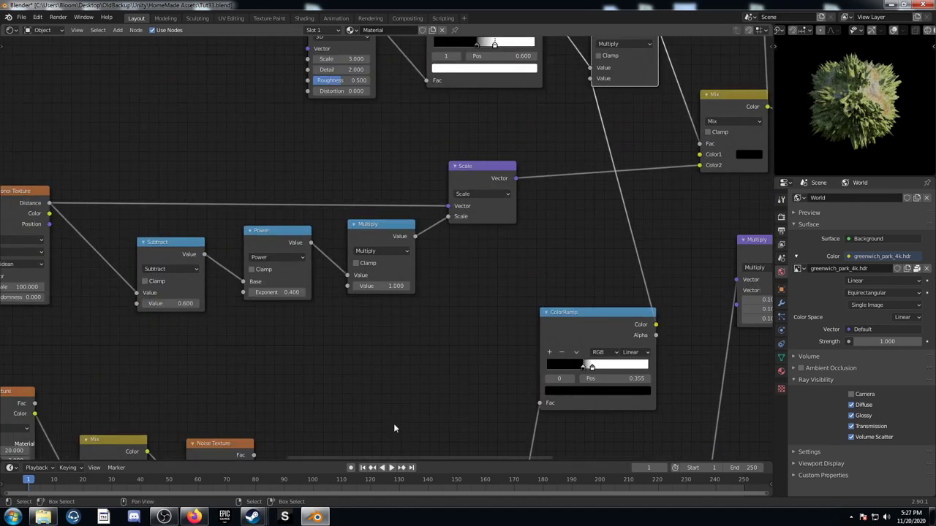
# Step: Set the black stop's position to 0.4 on the lowest ColorRamp, the white-to-black one that drives the final Mix Shader
pyautogui.scroll(-8, 405, 441)
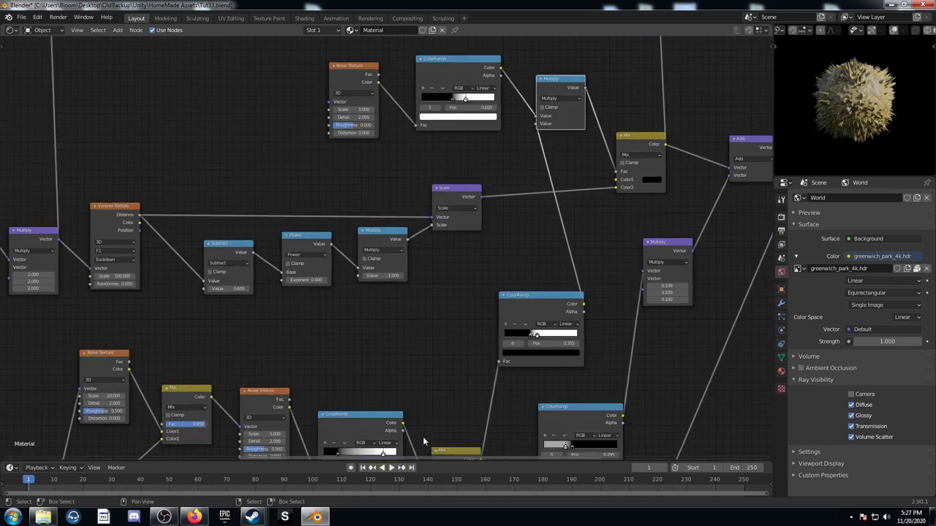
pyautogui.moveTo(464, 329); pyautogui.dragTo(386, 168, button='middle')
pyautogui.scroll(4, 431, 307)
pyautogui.moveTo(454, 348); pyautogui.dragTo(360, 226, button='middle')
pyautogui.scroll(2, 384, 269)
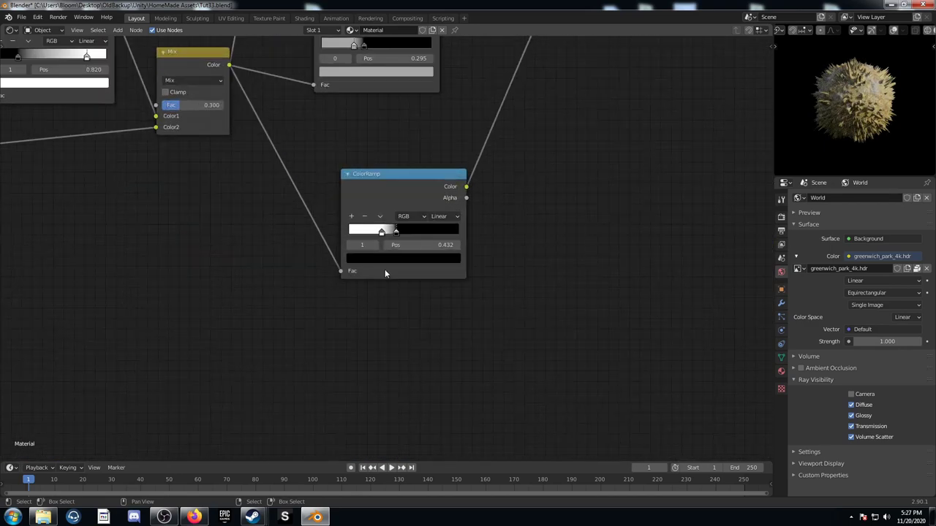
pyautogui.moveTo(401, 186); pyautogui.dragTo(402, 182)
pyautogui.scroll(-1, 493, 168)
pyautogui.scroll(-2, 495, 179)
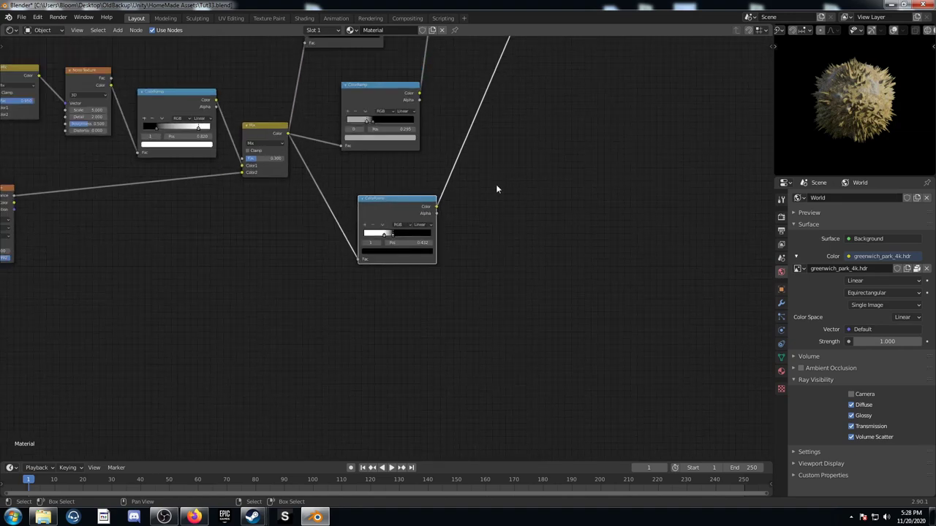
pyautogui.scroll(2, 486, 212)
pyautogui.click(400, 241)
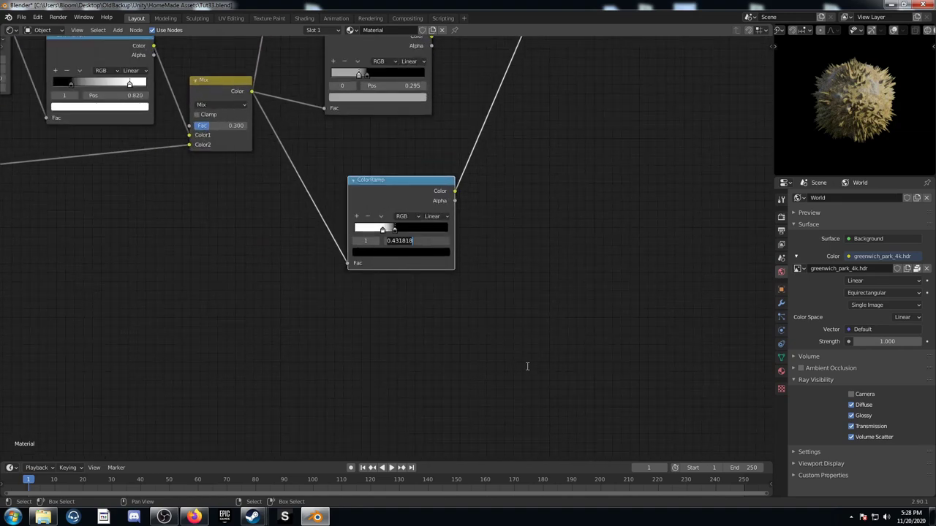
pyautogui.press('BackSpace')
pyautogui.write('.4')
pyautogui.press('Return')
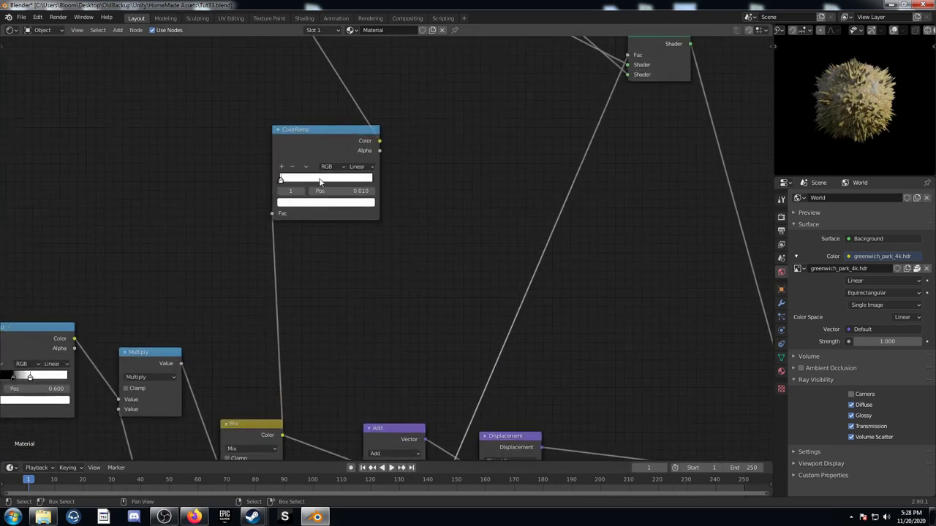
# Step: Change the white stop's position on the ColorRamp that controls the mix between the dirt and grass shaders
pyautogui.click(320, 190)
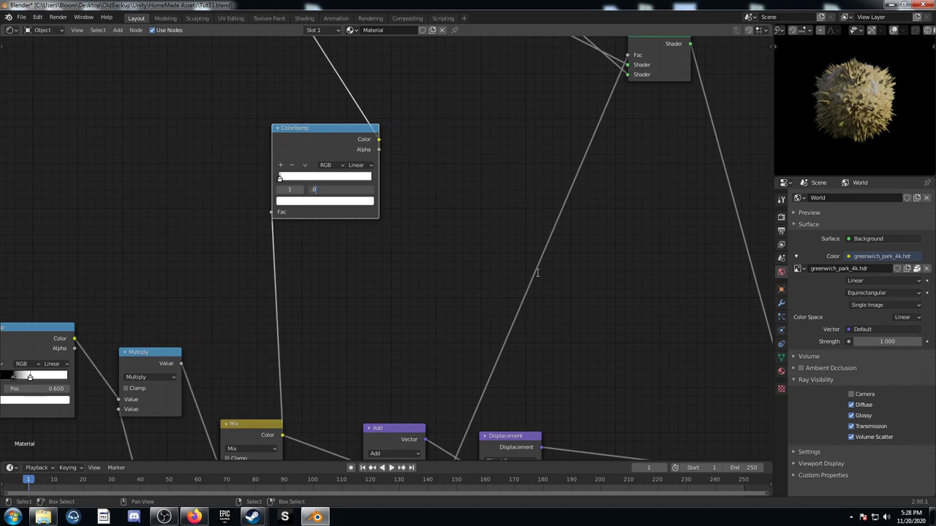
pyautogui.press('Return')
# Step: Duplicate the ColorRamp feeding the dirt Bump node with its input link, placing the copy under the brown ramp with the original and Bump below
pyautogui.scroll(-2, 469, 304)
pyautogui.scroll(-6, 469, 308)
pyautogui.scroll(6, 390, 246)
pyautogui.moveTo(149, 144); pyautogui.dragTo(489, 271, button='middle')
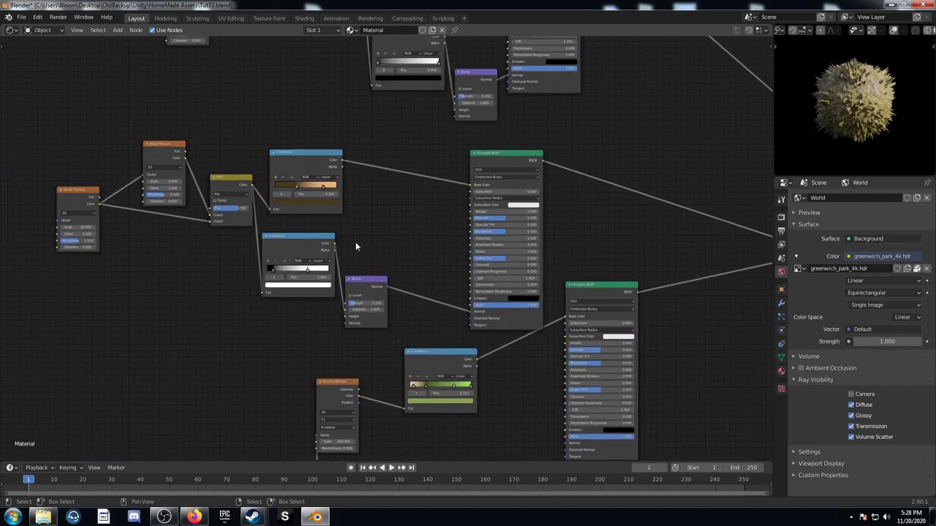
pyautogui.moveTo(288, 242); pyautogui.dragTo(298, 296)
pyautogui.hotkey('shift', 'd')
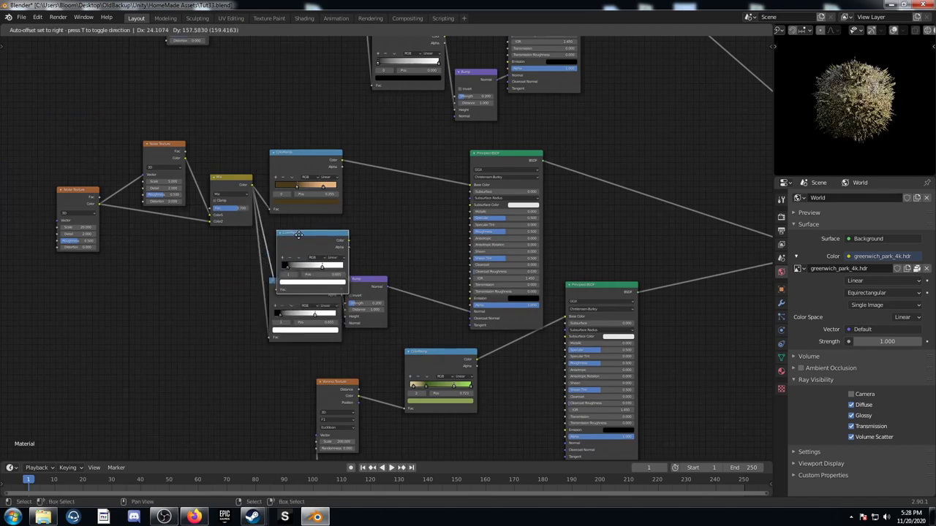
pyautogui.click(296, 227)
pyautogui.moveTo(356, 282); pyautogui.dragTo(361, 300)
pyautogui.moveTo(313, 283); pyautogui.dragTo(308, 304)
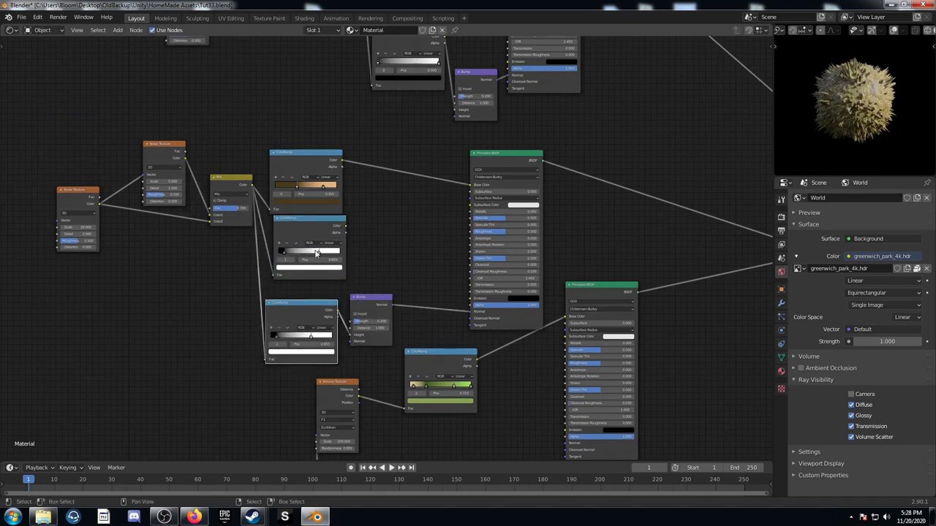
# Step: Reset the duplicated dirt ColorRamp to its default gradient
pyautogui.moveTo(297, 242); pyautogui.dragTo(296, 250)
pyautogui.click(295, 251)
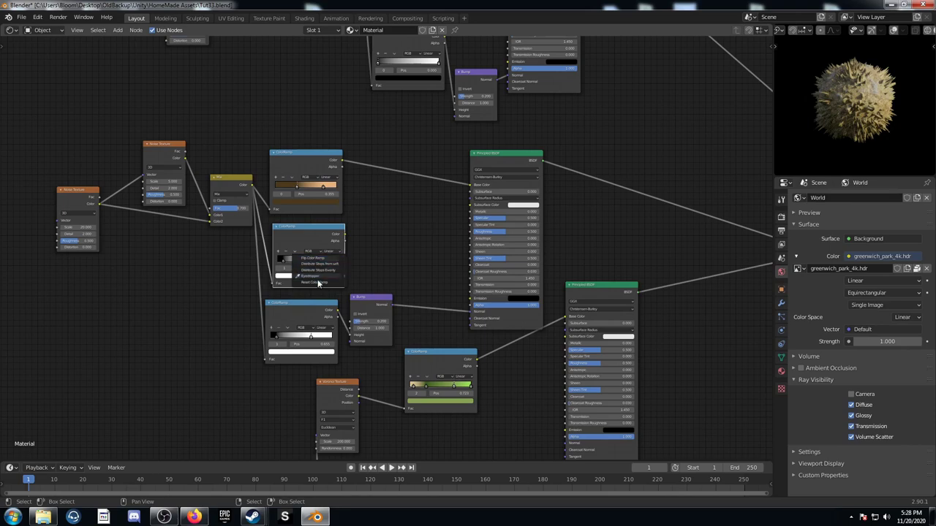
pyautogui.click(318, 283)
# Step: Lighten the reset ramp's first stop to medium gray and connect its Color to the dirt Principled BSDF's Roughness
pyautogui.scroll(3, 291, 293)
pyautogui.click(232, 292)
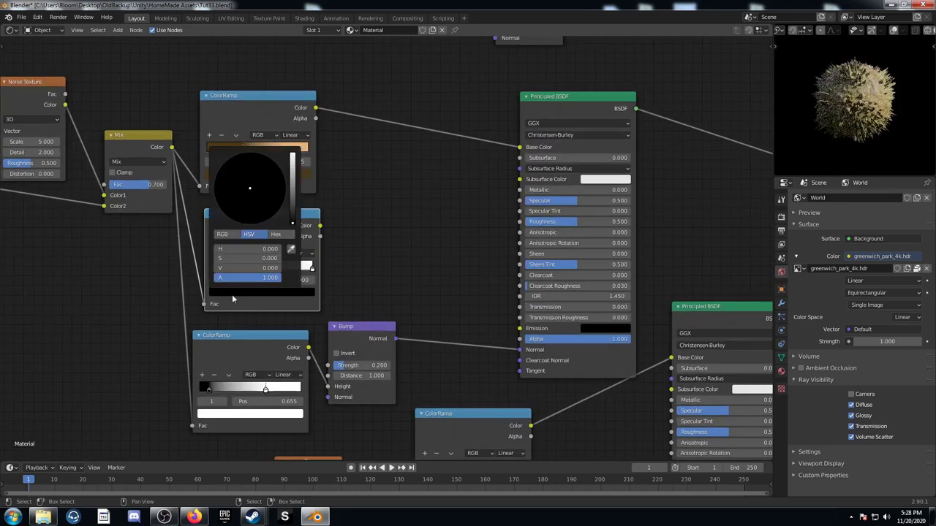
pyautogui.keyDown('ctrl'); pyautogui.scroll(8, 241, 174); pyautogui.keyUp('ctrl')
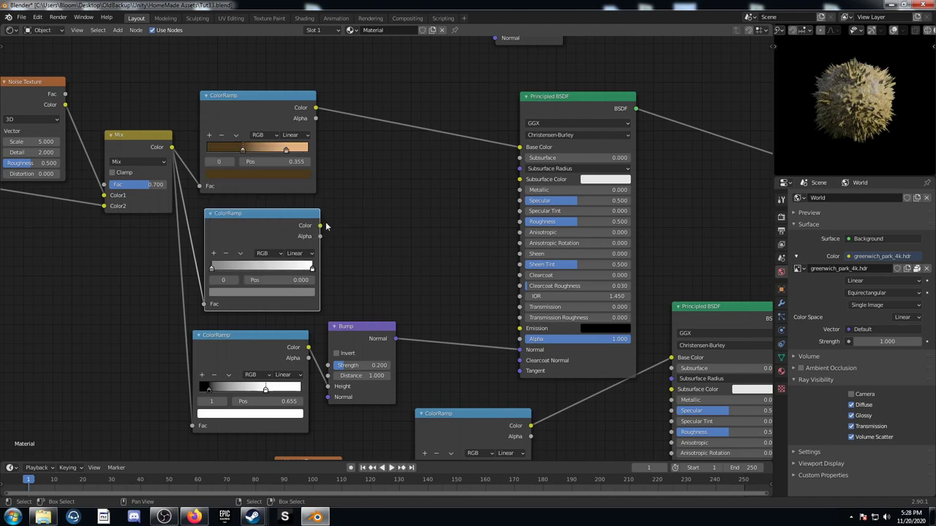
pyautogui.moveTo(320, 226); pyautogui.dragTo(519, 221)
# Step: Set the factor of the dirt texture's Mix node to 0.9
pyautogui.scroll(-2, 410, 293)
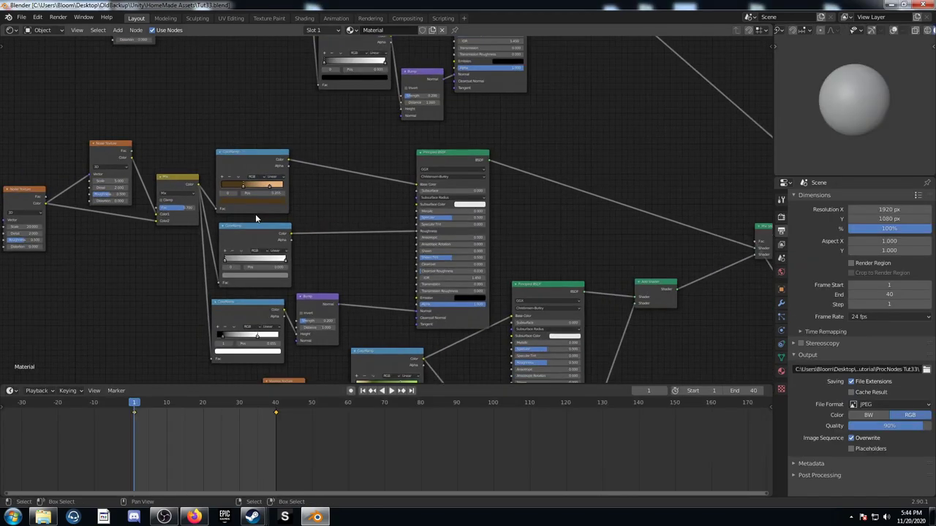
pyautogui.scroll(1, 215, 196)
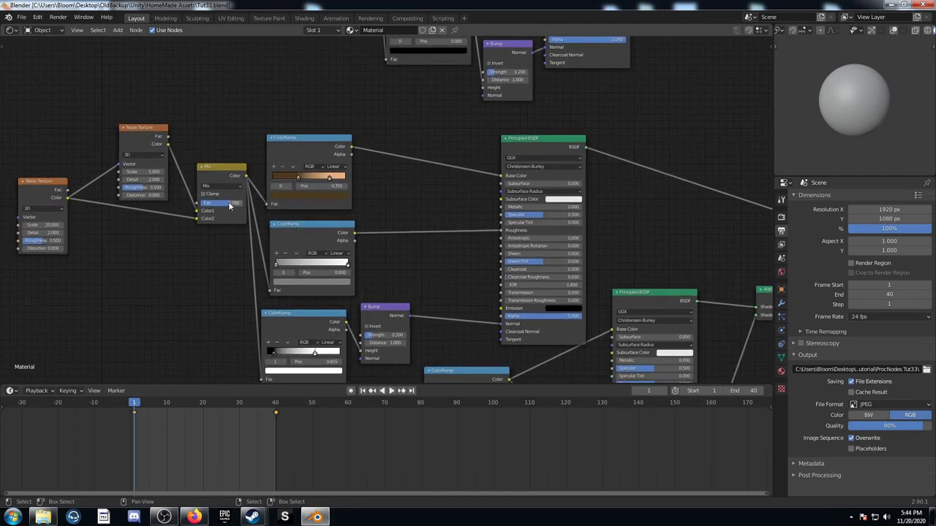
pyautogui.doubleClick(226, 205)
pyautogui.write('0.9')
pyautogui.press('Return')
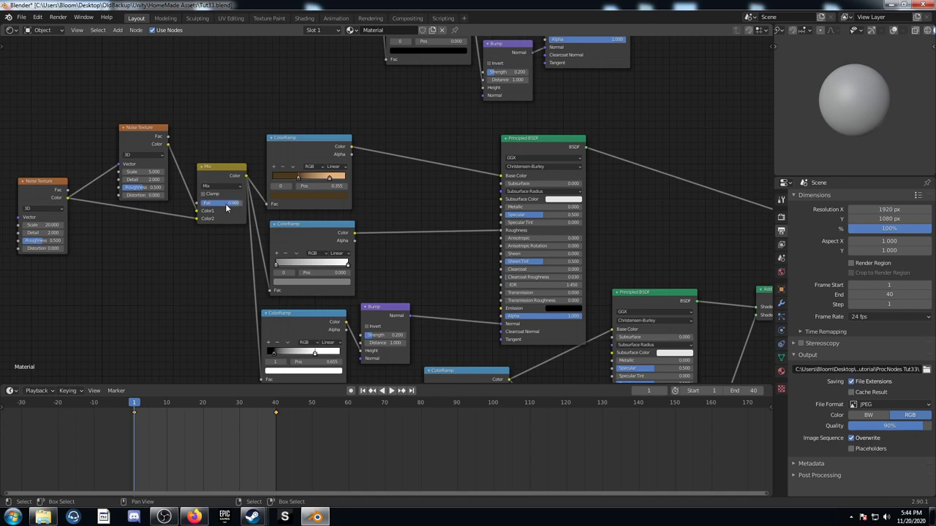
# Step: Add a Translucent BSDF below the grass Principled BSDF and connect the green ColorRamp's Color to its Color input
pyautogui.scroll(-1, 369, 205)
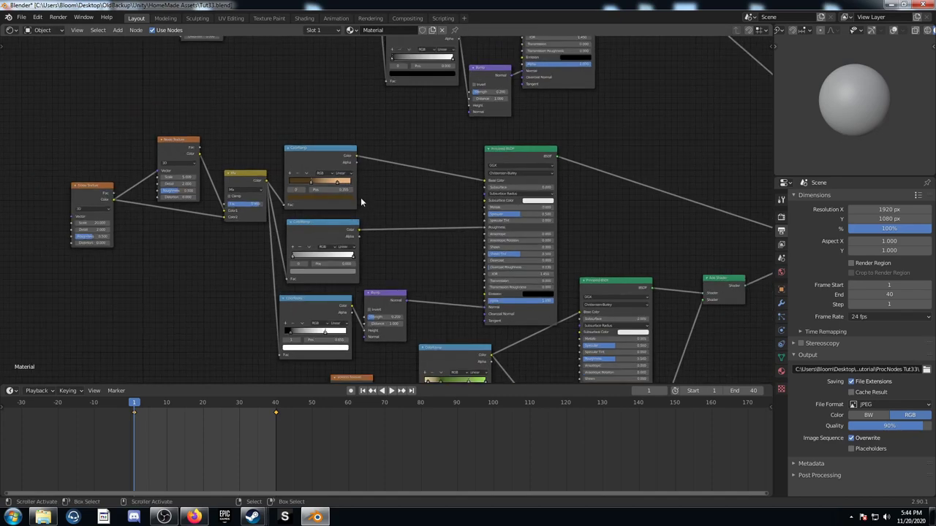
pyautogui.scroll(-2, 361, 203)
pyautogui.moveTo(352, 245); pyautogui.dragTo(345, 301, button='middle')
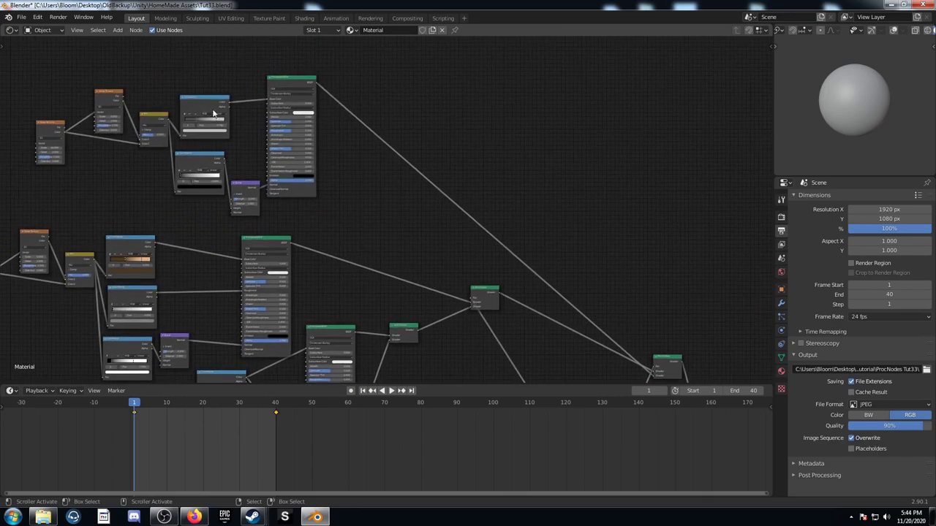
pyautogui.moveTo(342, 241); pyautogui.dragTo(321, 197, button='middle')
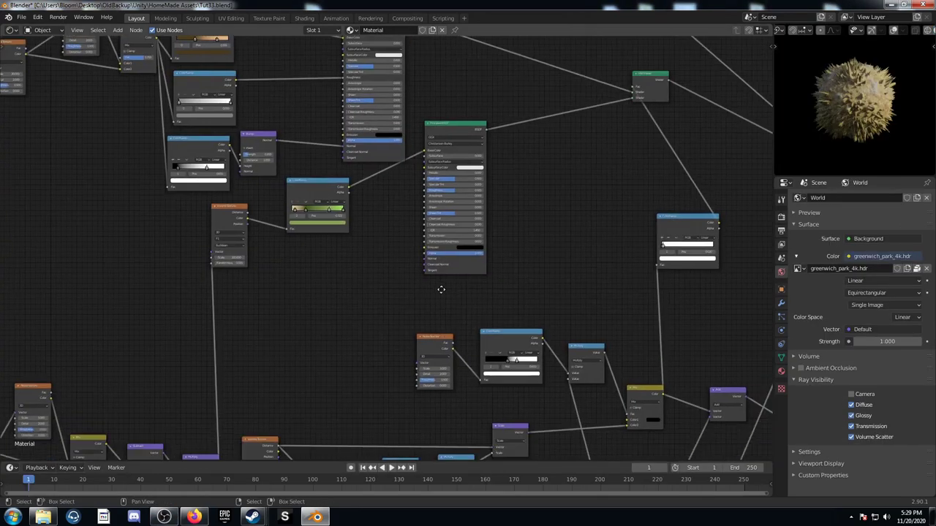
pyautogui.moveTo(441, 289); pyautogui.dragTo(401, 234, button='middle')
pyautogui.hotkey('shift', 'a')
pyautogui.click(434, 255)
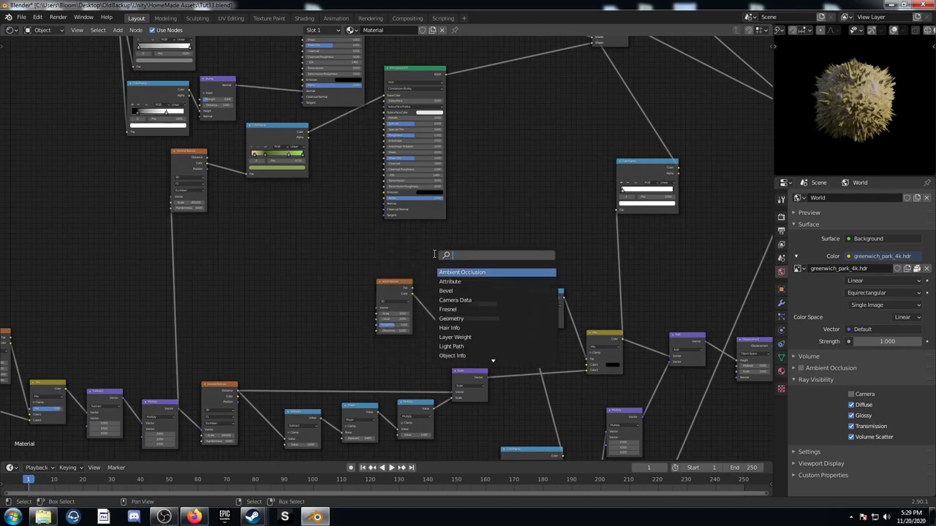
pyautogui.write('tran')
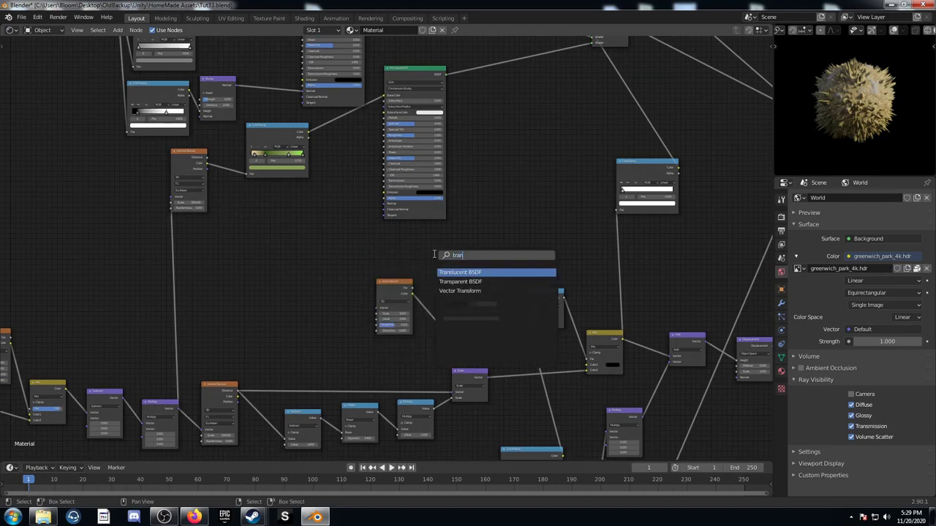
pyautogui.press('Return')
pyautogui.click(388, 237)
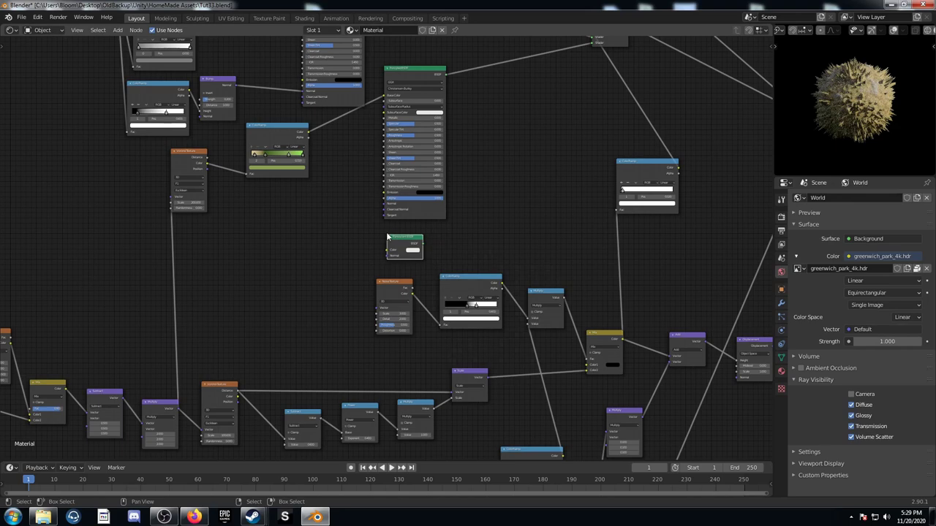
pyautogui.moveTo(309, 136); pyautogui.dragTo(386, 250)
# Step: Insert an Add Shader node into the link between the grass Principled BSDF and the Mix Shader
pyautogui.moveTo(515, 210); pyautogui.dragTo(464, 222, button='middle')
pyautogui.hotkey('shift', 'a')
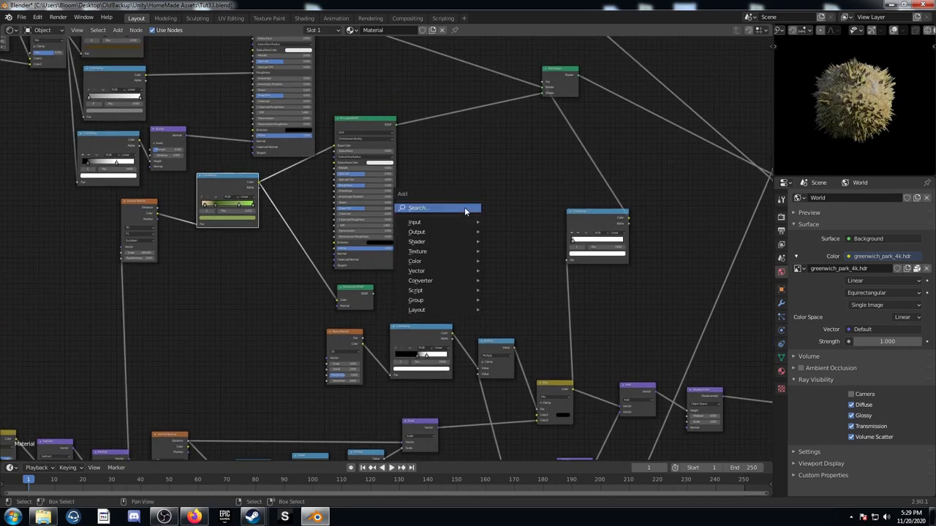
pyautogui.click(464, 209)
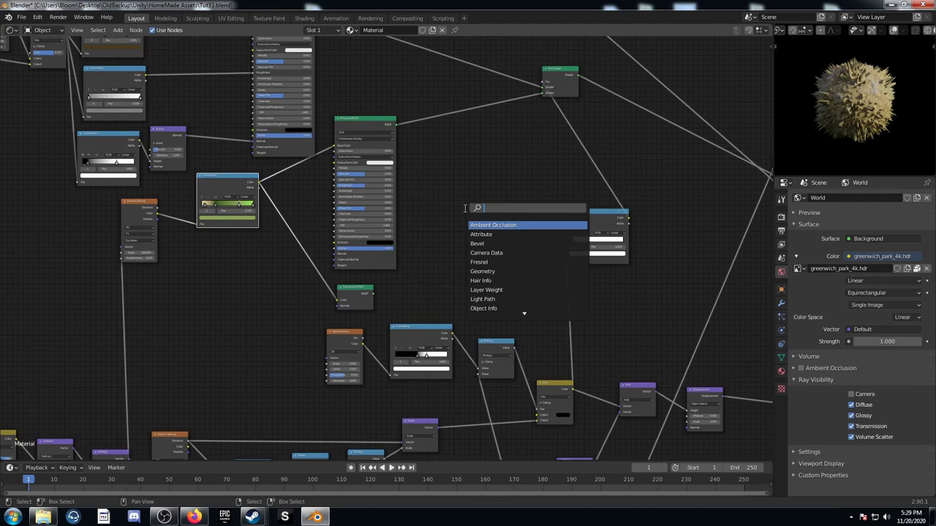
pyautogui.write('add')
pyautogui.press('Return')
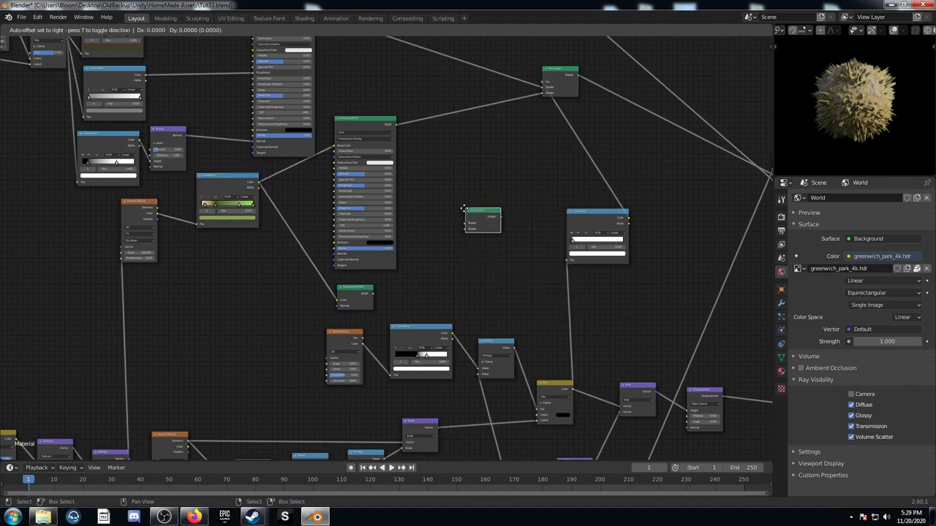
pyautogui.click(427, 98)
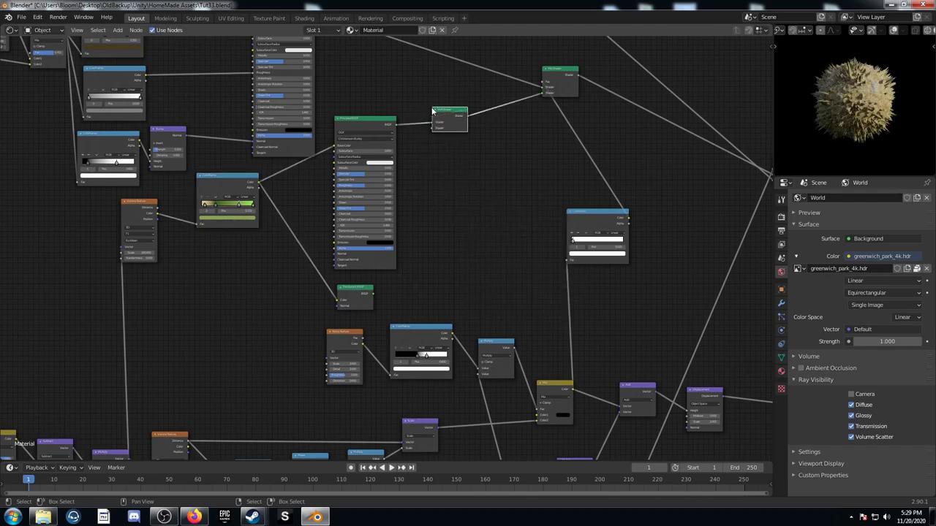
# Step: Connect the Translucent BSDF output to the Add Shader's second Shader input and tidy the positions of both nodes
pyautogui.moveTo(373, 294); pyautogui.dragTo(432, 128)
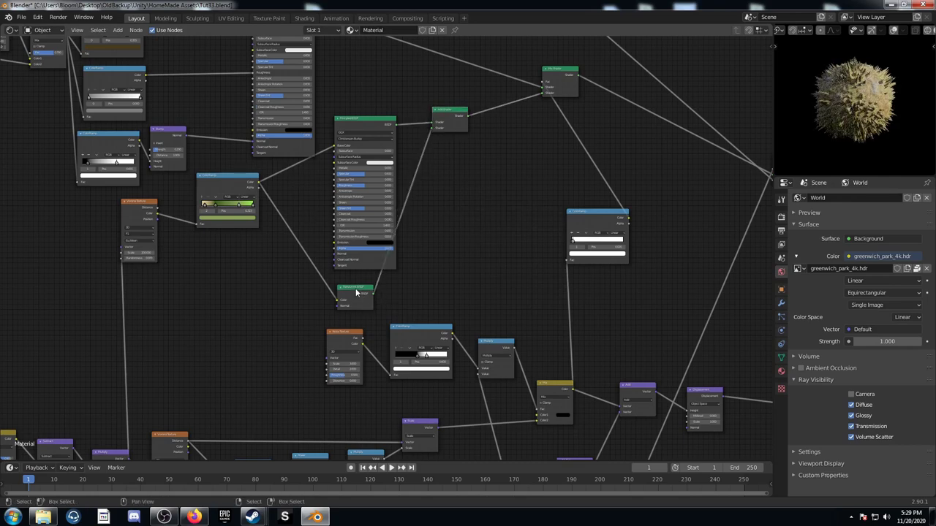
pyautogui.moveTo(356, 288); pyautogui.dragTo(368, 282)
pyautogui.moveTo(460, 111); pyautogui.dragTo(468, 117)
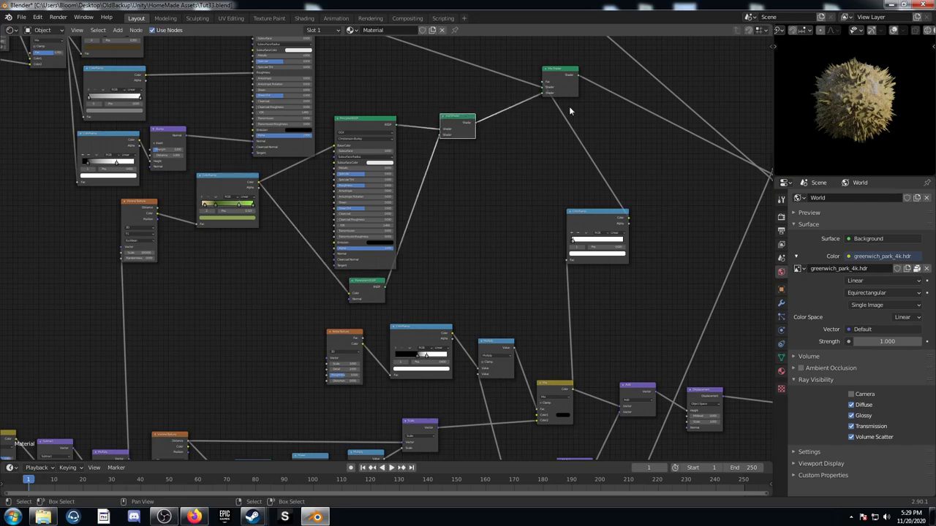
pyautogui.scroll(-2, 570, 111)
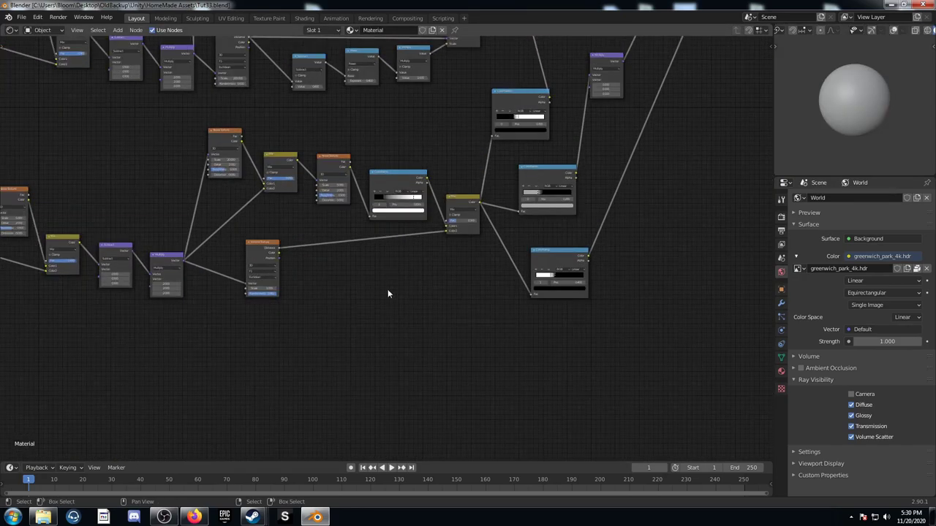
# Step: Set the animation's end frame to 40
pyautogui.moveTo(391, 344); pyautogui.dragTo(512, 258, button='middle')
pyautogui.click(740, 467)
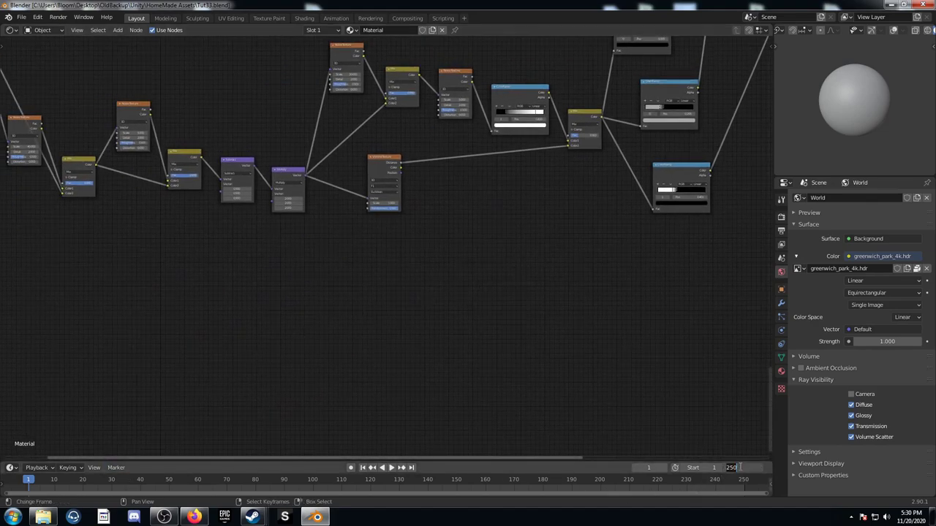
pyautogui.write('40')
pyautogui.press('Return')
# Step: Keyframe the Value of the Multiply node feeding the Scale node at frame 40, and select that node
pyautogui.scroll(2, 493, 198)
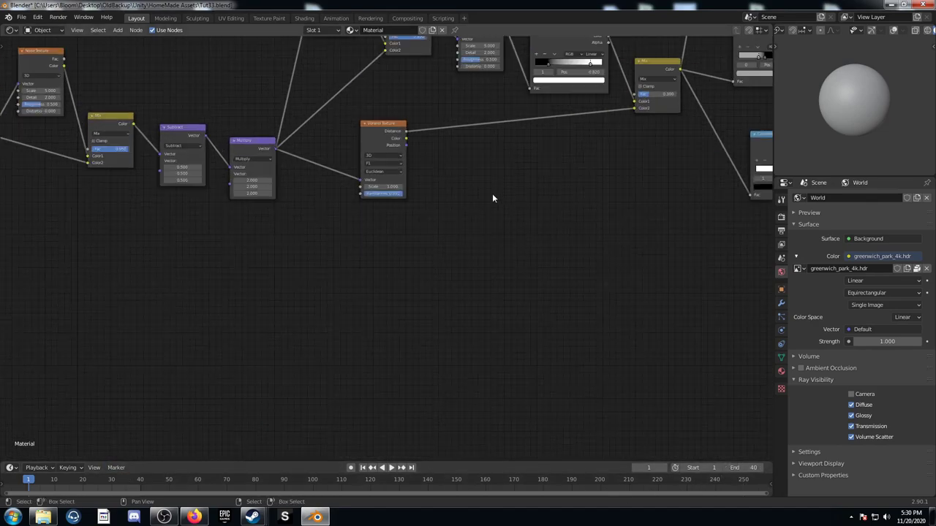
pyautogui.moveTo(493, 198); pyautogui.dragTo(440, 372, button='middle')
pyautogui.hotkey('shift', 'Right')
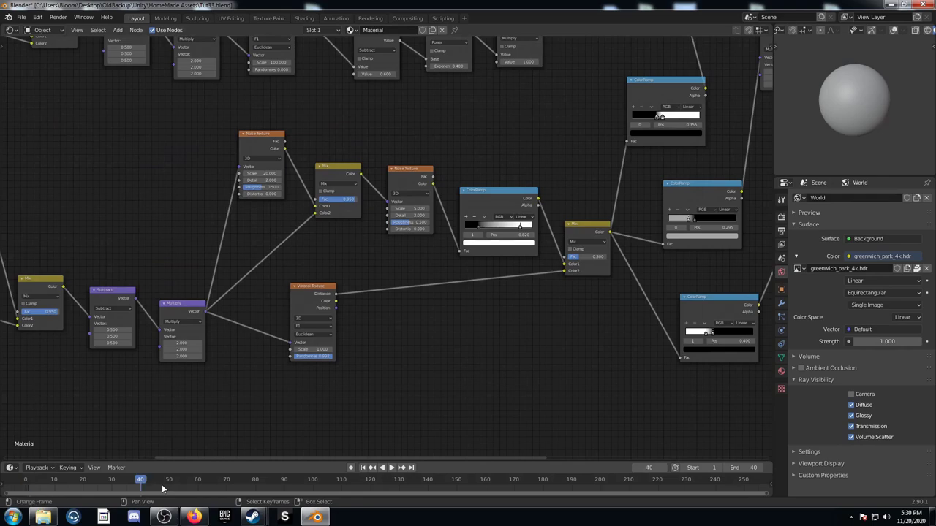
pyautogui.moveTo(491, 97); pyautogui.dragTo(365, 269, button='middle')
pyautogui.scroll(4, 384, 259)
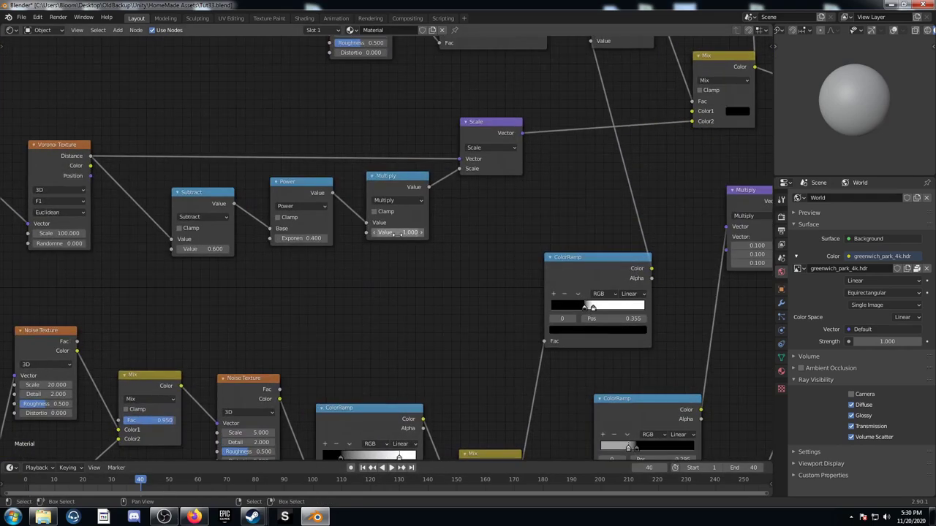
pyautogui.press('i')
pyautogui.keyDown('ctrl'); pyautogui.hscroll(-2, 403, 285); pyautogui.keyUp('ctrl')
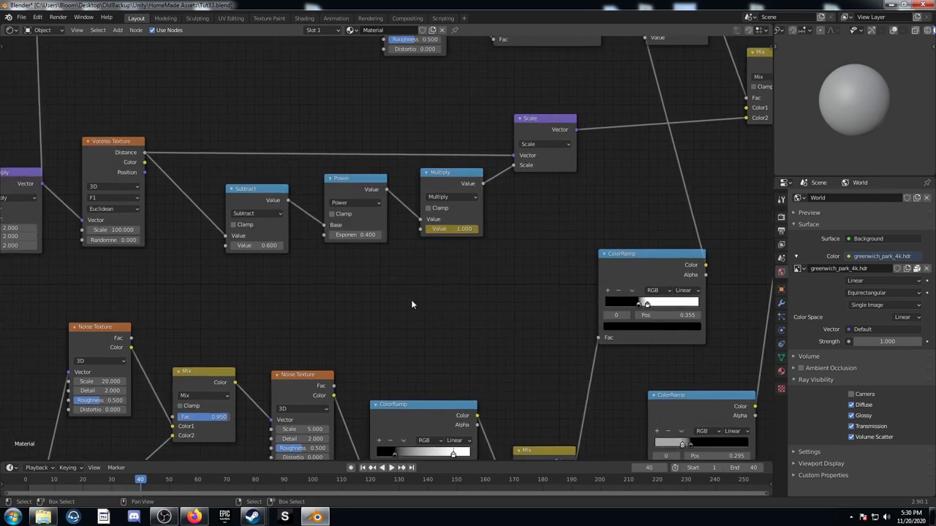
pyautogui.click(461, 178)
# Step: Enlarge the timeline, return to frame 1, and keyframe the Multiply node's Value at 0.01
pyautogui.moveTo(163, 460); pyautogui.dragTo(143, 386)
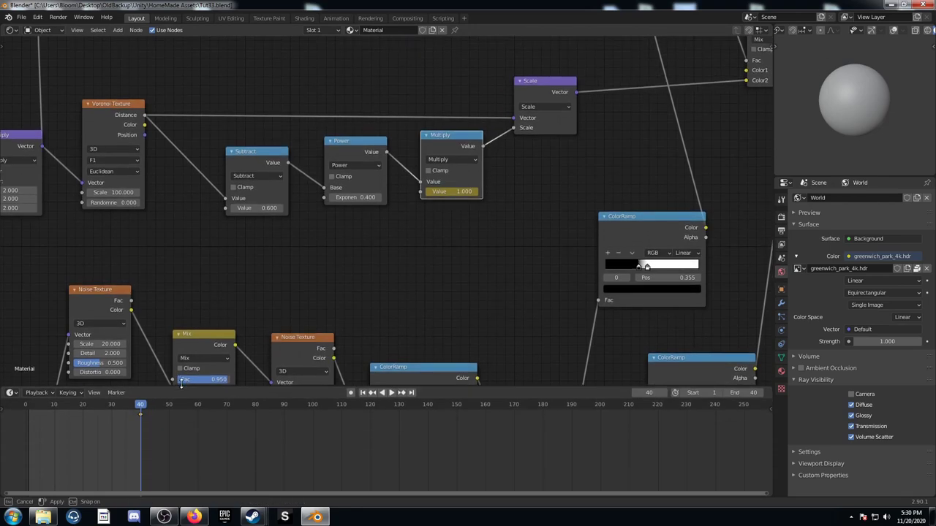
pyautogui.scroll(3, 130, 429)
pyautogui.moveTo(110, 432); pyautogui.dragTo(314, 455, button='middle')
pyautogui.hotkey('shift', 'Left')
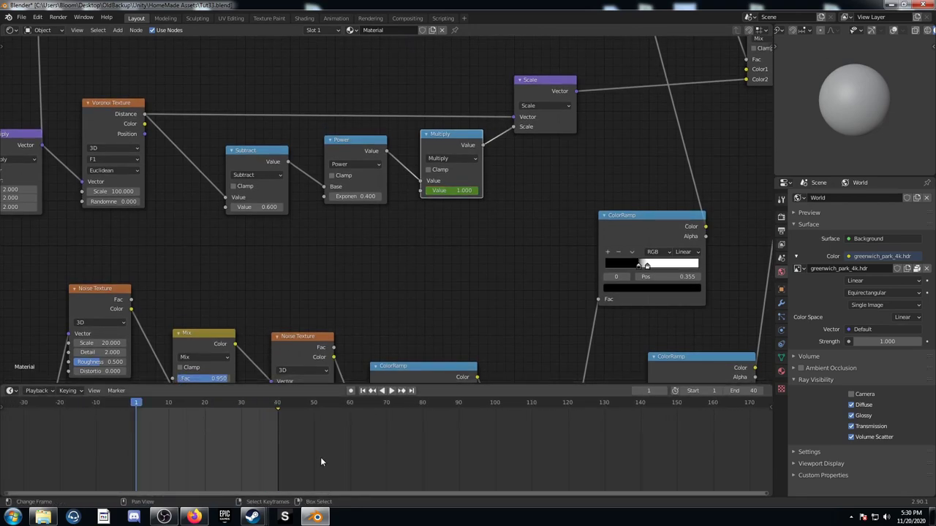
pyautogui.click(451, 189)
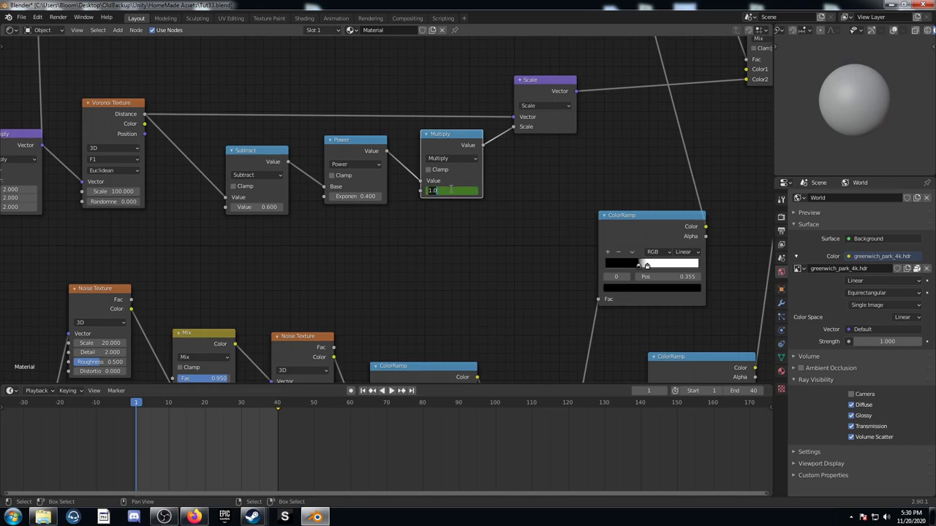
pyautogui.write('.01')
pyautogui.press('Return')
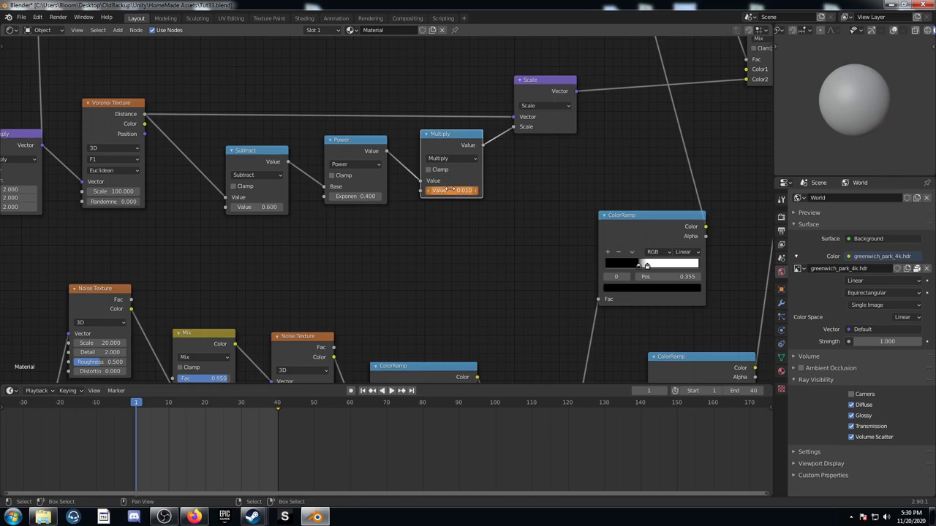
pyautogui.press('i')
pyautogui.moveTo(177, 432)
pyautogui.mouseDown(button='middle')
pyautogui.moveTo(182, 450)
pyautogui.moveTo(180, 429)
pyautogui.mouseUp(button='middle')
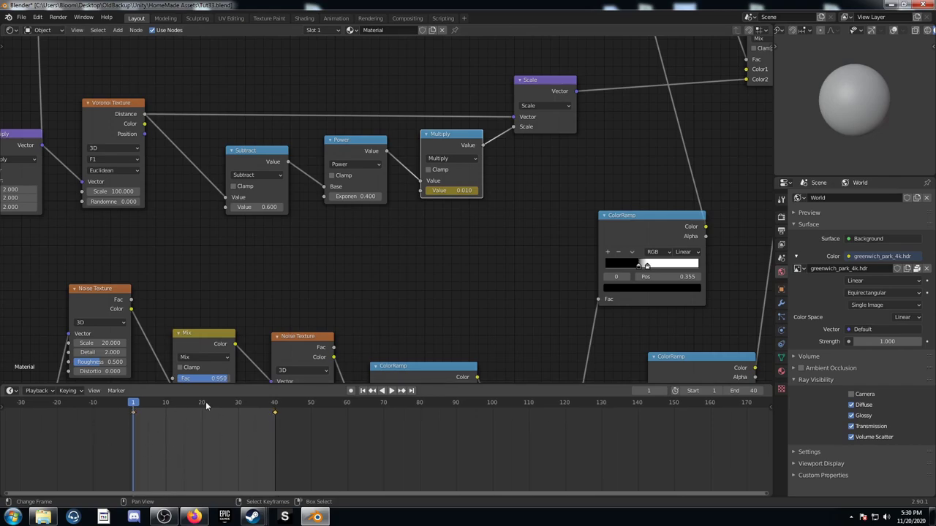
pyautogui.moveTo(291, 452); pyautogui.dragTo(307, 453, button='middle')
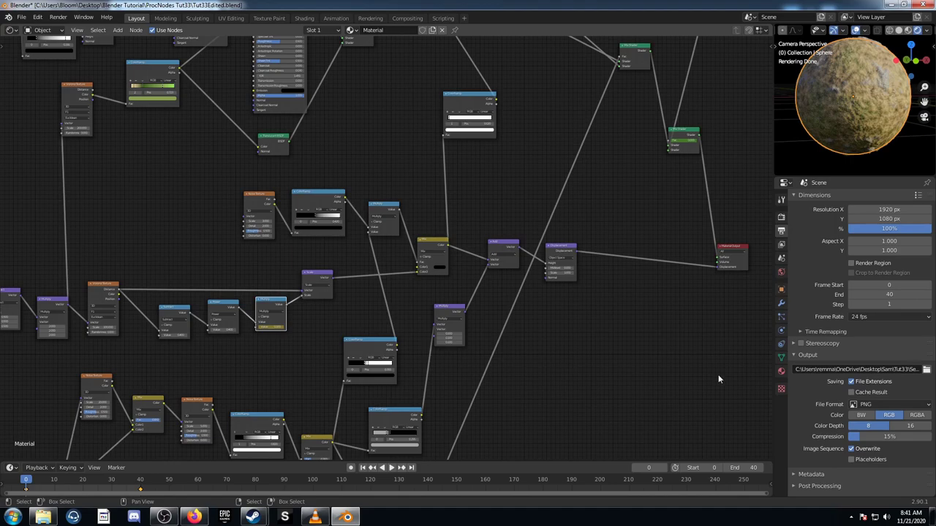
# Step: Set the render output format to JPEG and browse for its output folder to Blender Tutorial\ProcNodes Tut33\Tut33Seq
pyautogui.click(894, 405)
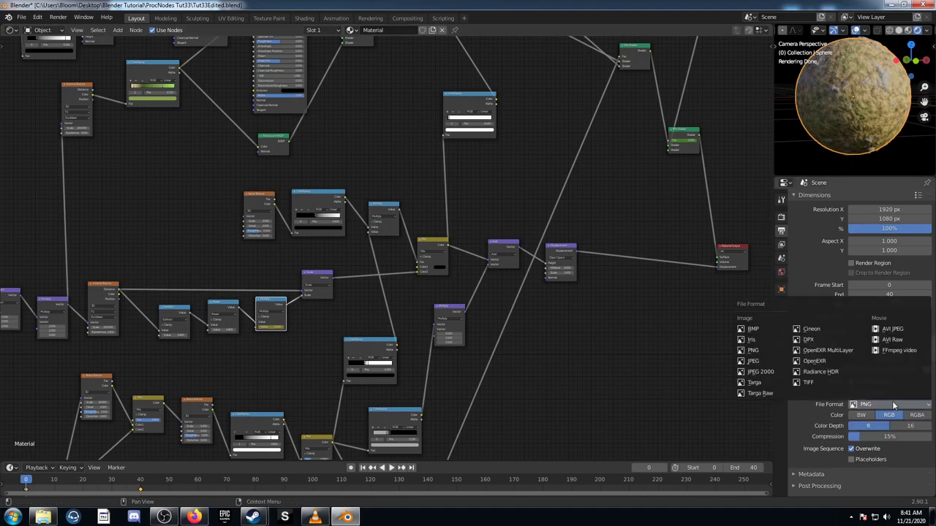
pyautogui.click(769, 365)
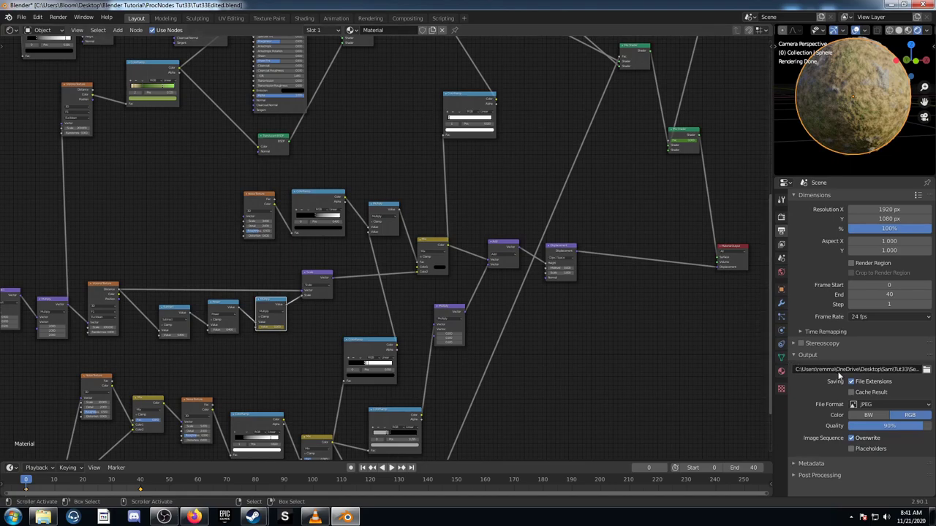
pyautogui.click(926, 370)
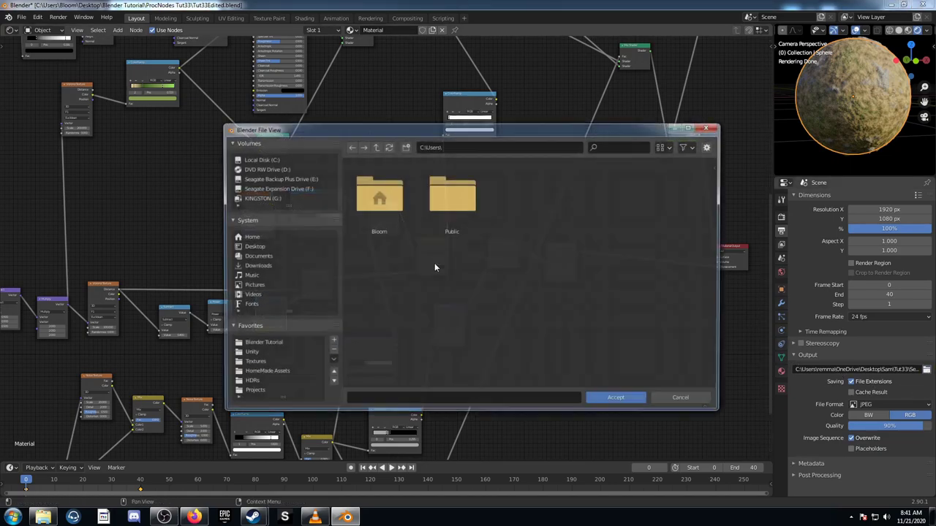
pyautogui.click(272, 344)
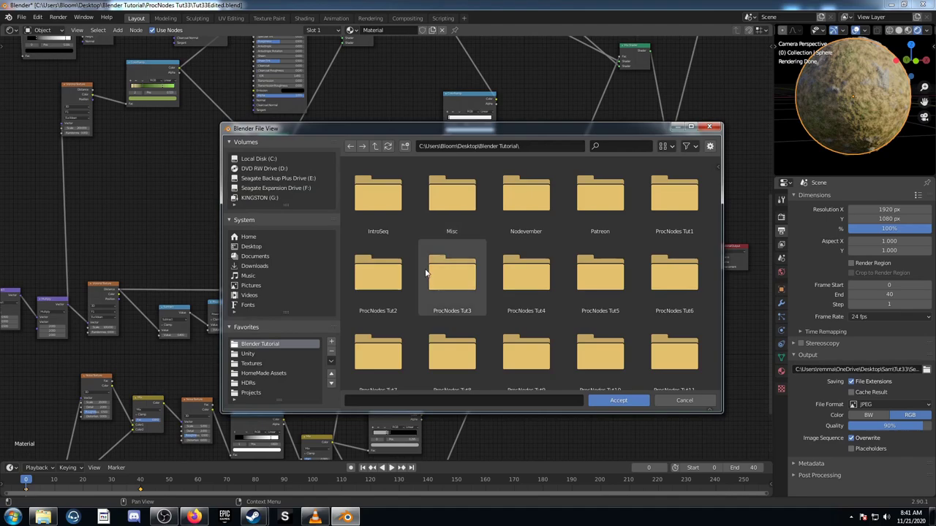
pyautogui.scroll(-4, 443, 296)
pyautogui.scroll(-3, 441, 307)
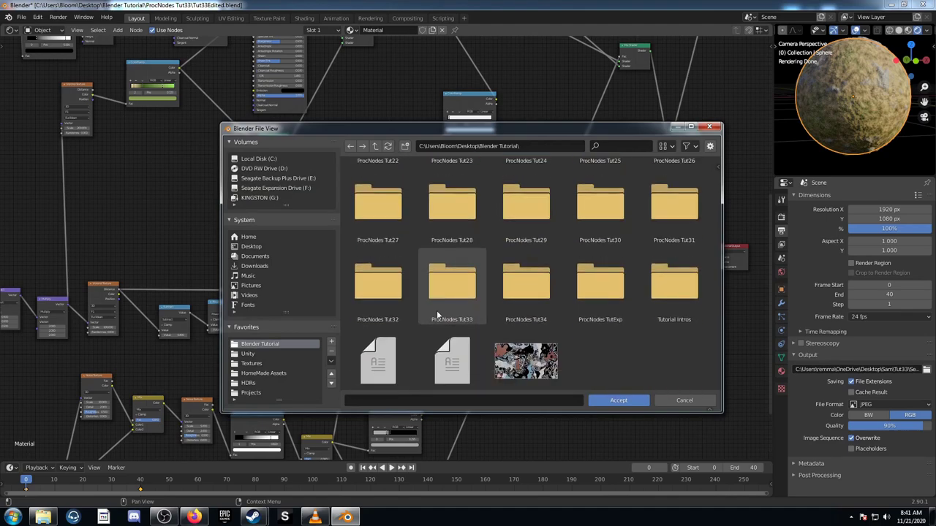
pyautogui.doubleClick(440, 304)
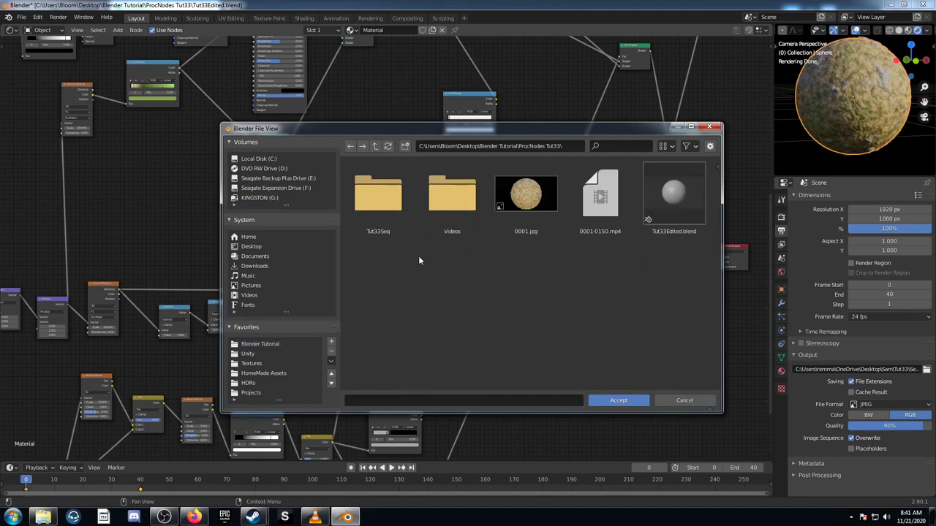
pyautogui.click(390, 220)
pyautogui.doubleClick(390, 220)
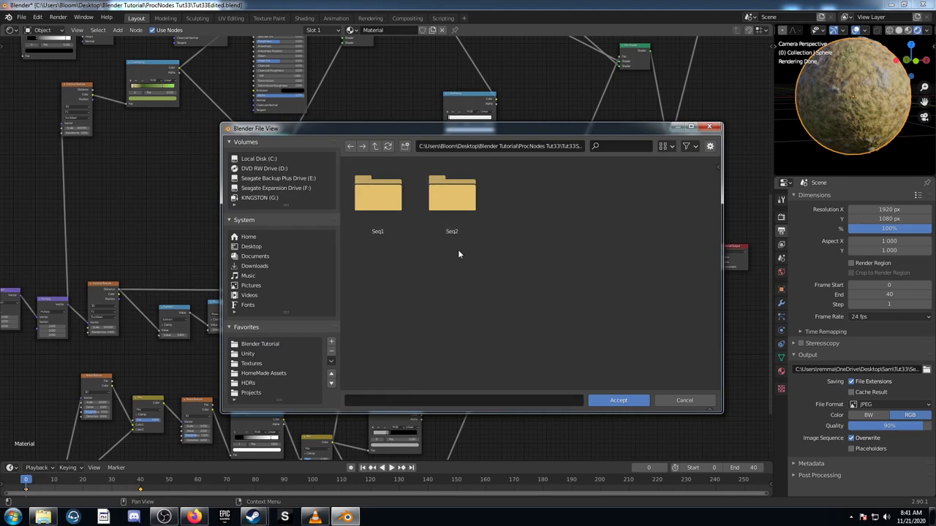
# Step: Create a folder named 1 inside Tut33Seq as the render output location and render the animation
pyautogui.click(403, 148)
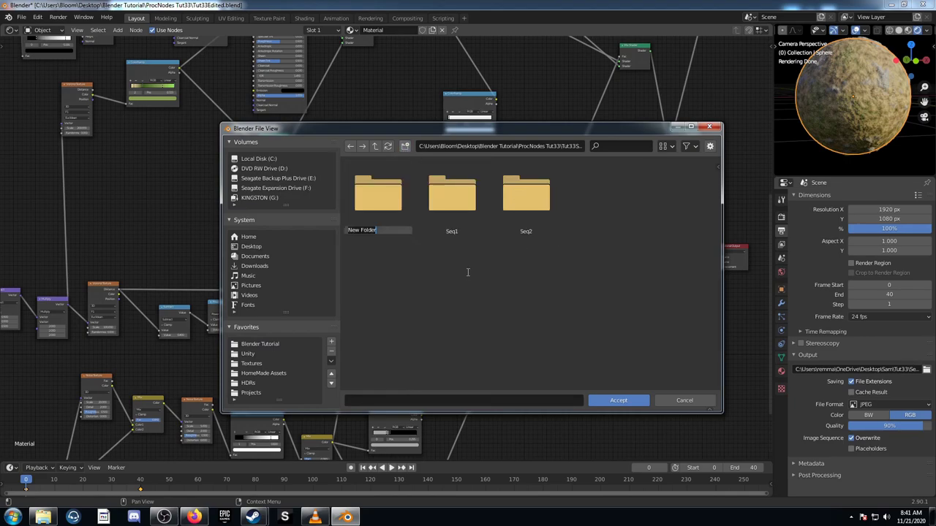
pyautogui.write('1')
pyautogui.press('Return')
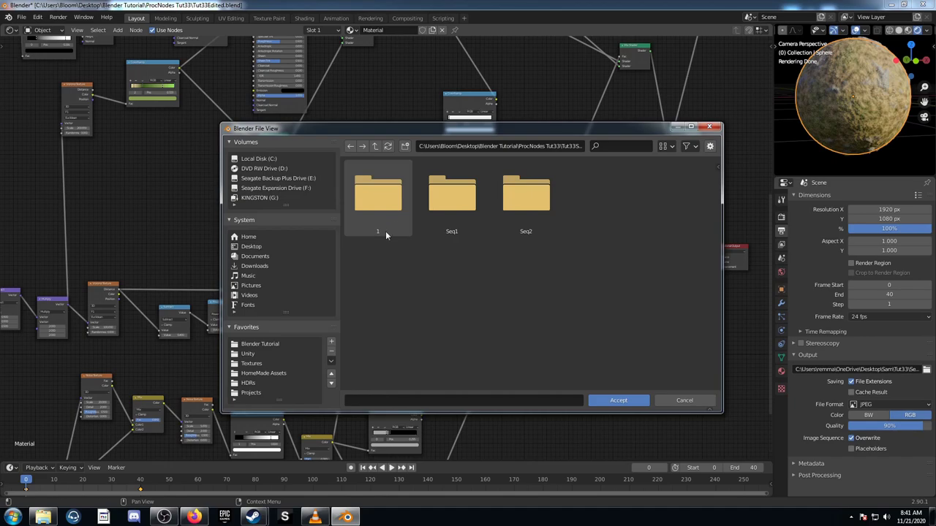
pyautogui.doubleClick(387, 205)
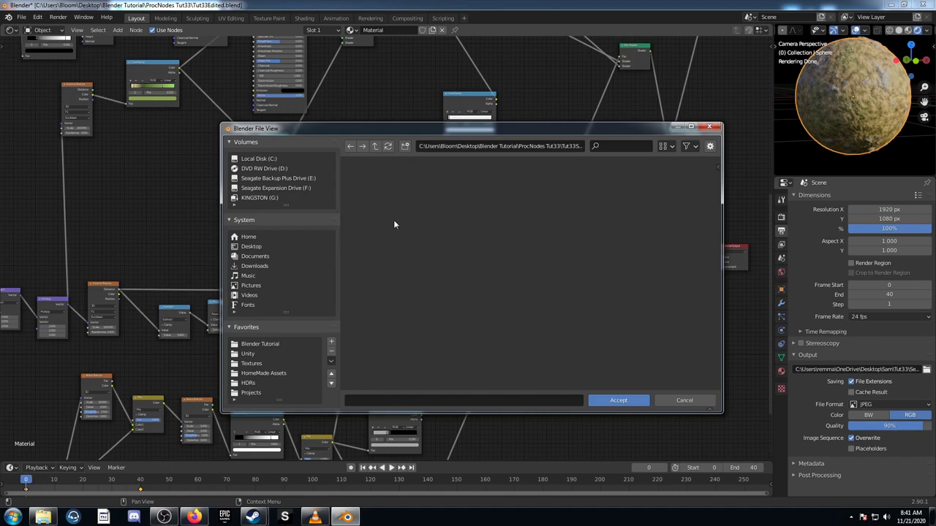
pyautogui.click(618, 401)
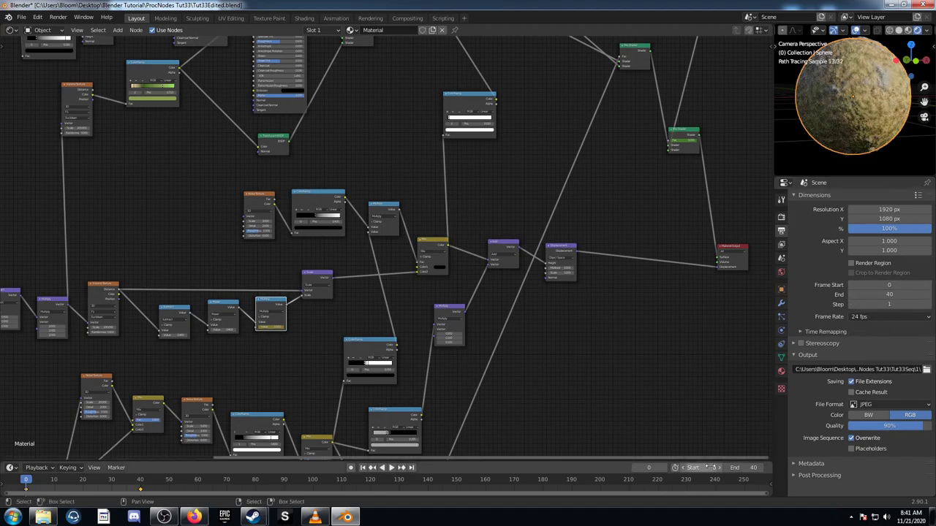
pyautogui.hotkey('ctrl', 'F12')
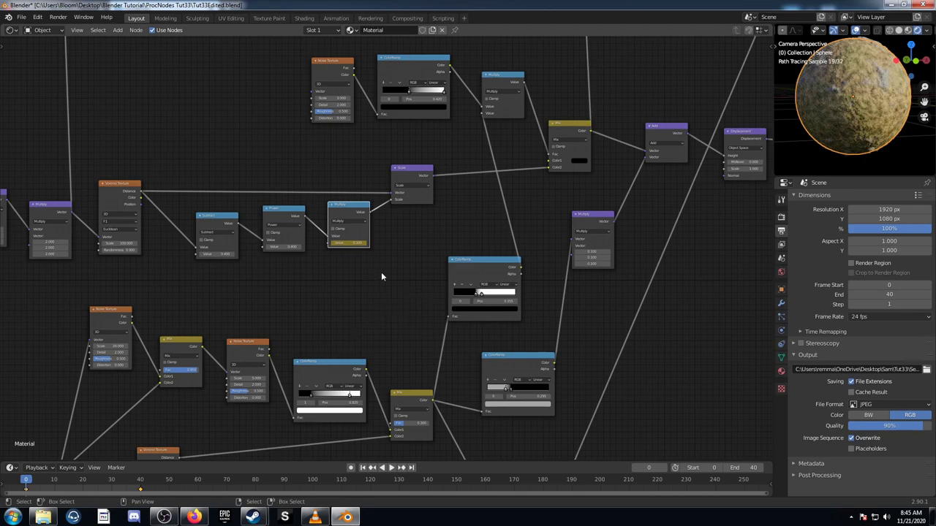
# Step: At frame 40, set the Multiply node's Value to 0.225 and replace its keyframe
pyautogui.hotkey('shift', 'Right')
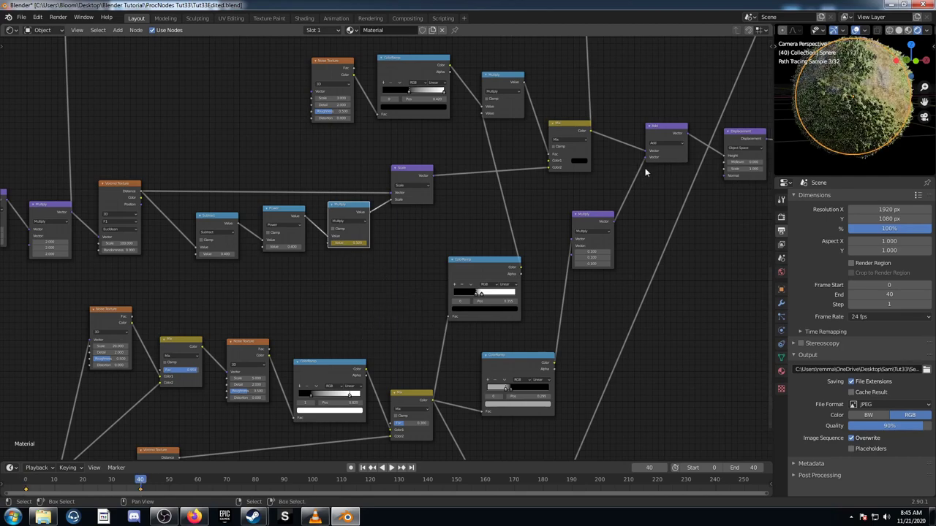
pyautogui.scroll(2, 345, 275)
pyautogui.scroll(1, 344, 275)
pyautogui.moveTo(437, 240); pyautogui.dragTo(452, 275, button='middle')
pyautogui.moveTo(362, 226); pyautogui.dragTo(365, 243)
pyautogui.scroll(2, 363, 291)
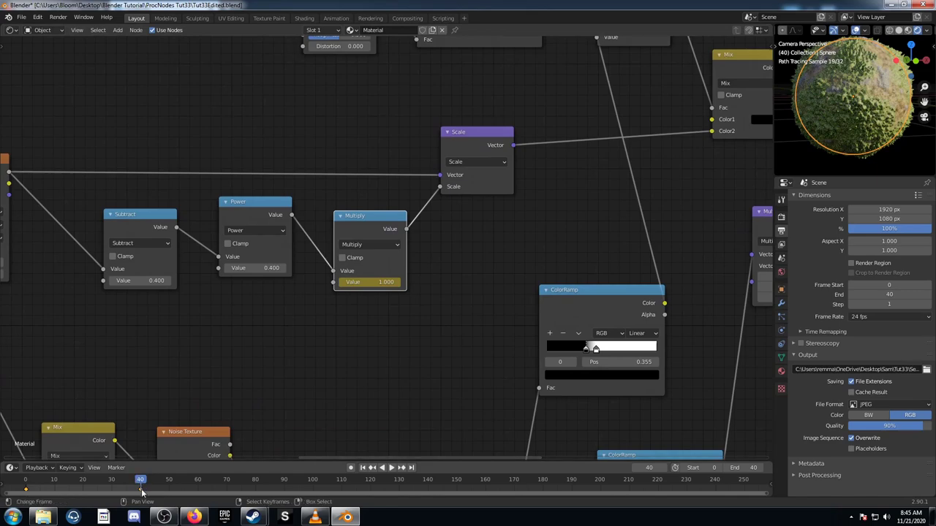
pyautogui.click(369, 282)
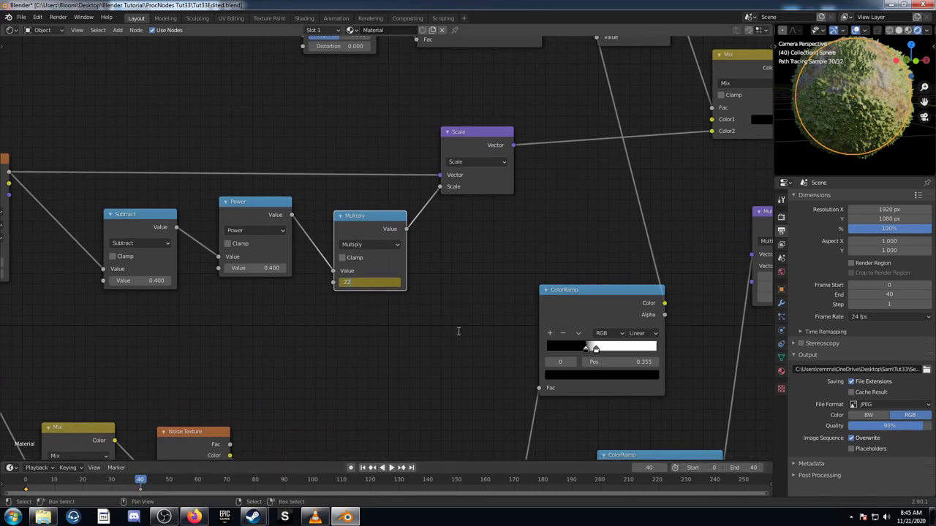
pyautogui.write('.225')
pyautogui.press('Return')
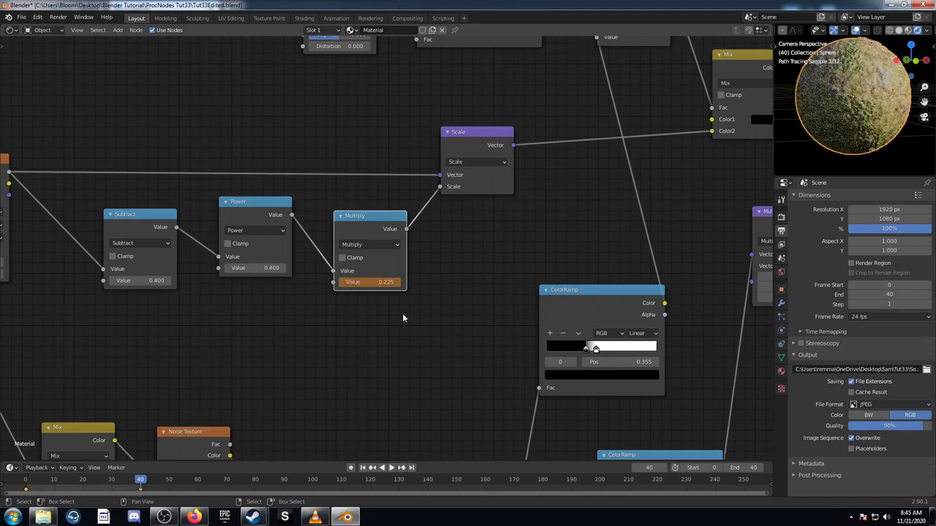
pyautogui.press('i')
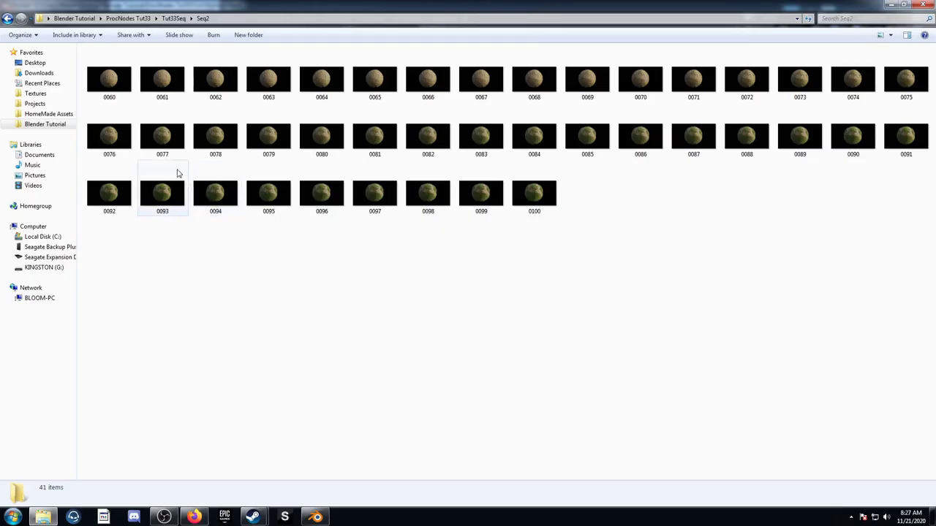
# Step: Make 20 copies of the first frame image, 0060, in the Seq2 folder
pyautogui.click(106, 97)
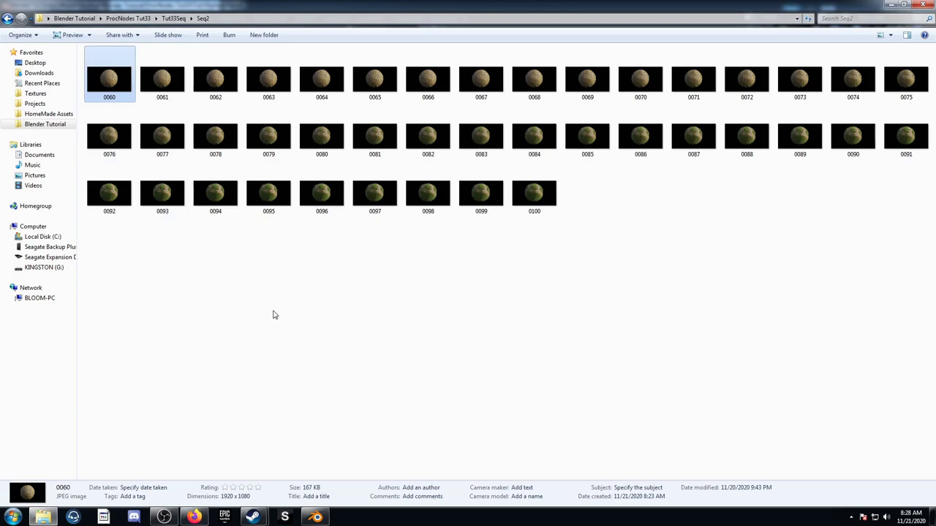
pyautogui.hotkey('ctrl', 'v')
pyautogui.hotkey('ctrl', 'v')
pyautogui.hotkey('ctrl', 'v')
pyautogui.hotkey('ctrl', 'v')
pyautogui.hotkey('ctrl', 'v')
pyautogui.hotkey('ctrl', 'v')
pyautogui.hotkey('ctrl', 'v')
pyautogui.hotkey('ctrl', 'v')
pyautogui.hotkey('ctrl', 'v')
pyautogui.hotkey('ctrl', 'v')
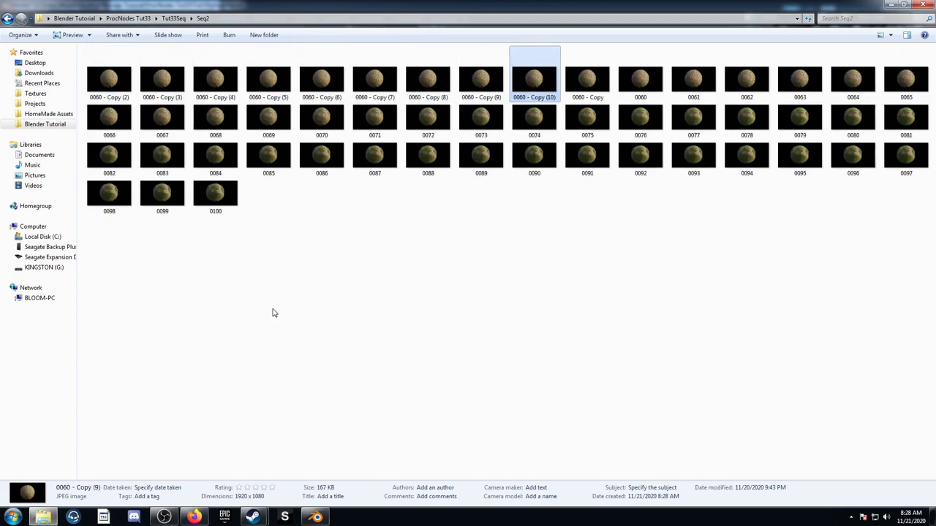
pyautogui.hotkey('ctrl', 'v')
pyautogui.hotkey('ctrl', 'v')
pyautogui.hotkey('ctrl', 'v')
pyautogui.hotkey('ctrl', 'v')
pyautogui.hotkey('ctrl', 'v')
pyautogui.hotkey('ctrl', 'v')
pyautogui.hotkey('ctrl', 'v')
pyautogui.hotkey('ctrl', 'v')
pyautogui.hotkey('ctrl', 'v')
pyautogui.hotkey('ctrl', 'v')
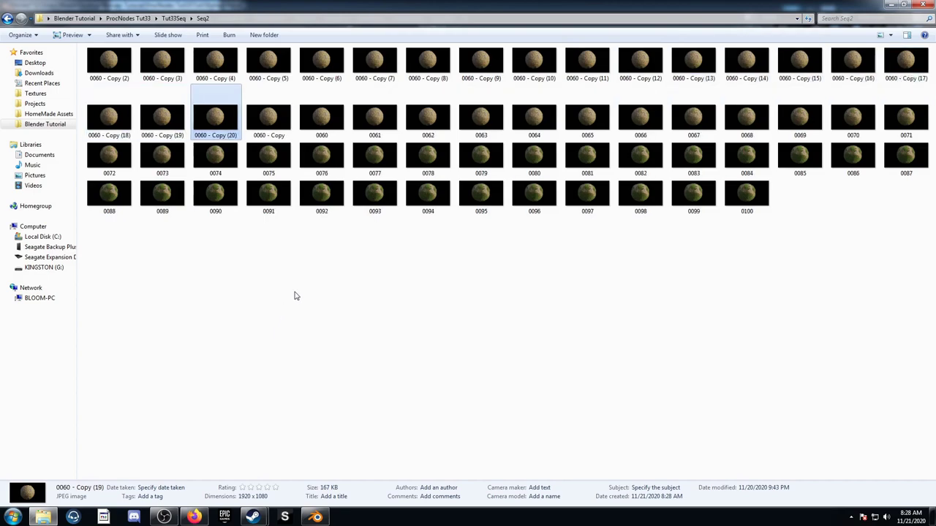
# Step: Make 20 copies of the last frame image, 0100, in the Seq2 folder
pyautogui.click(762, 202)
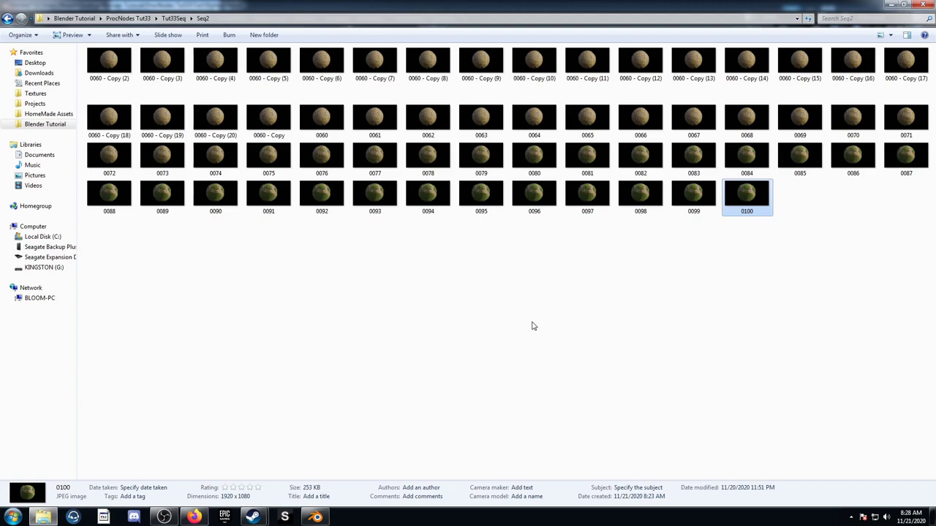
pyautogui.hotkey('ctrl', 'v')
pyautogui.hotkey('ctrl', 'v')
pyautogui.hotkey('ctrl', 'v')
pyautogui.hotkey('ctrl', 'v')
pyautogui.hotkey('ctrl', 'v')
pyautogui.hotkey('ctrl', 'v')
pyautogui.hotkey('ctrl', 'v')
pyautogui.hotkey('ctrl', 'v')
pyautogui.hotkey('ctrl', 'v')
pyautogui.hotkey('ctrl', 'v')
pyautogui.hotkey('ctrl', 'v')
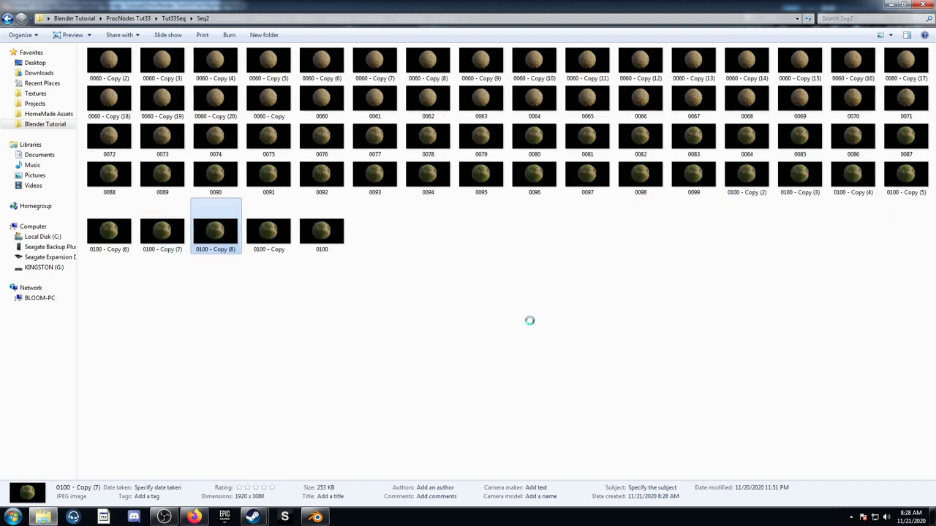
pyautogui.hotkey('ctrl', 'v')
pyautogui.hotkey('ctrl', 'v')
pyautogui.hotkey('ctrl', 'v')
pyautogui.hotkey('ctrl', 'v')
pyautogui.hotkey('ctrl', 'v')
pyautogui.hotkey('ctrl', 'v')
pyautogui.hotkey('ctrl', 'v')
pyautogui.hotkey('ctrl', 'v')
pyautogui.hotkey('ctrl', 'v')
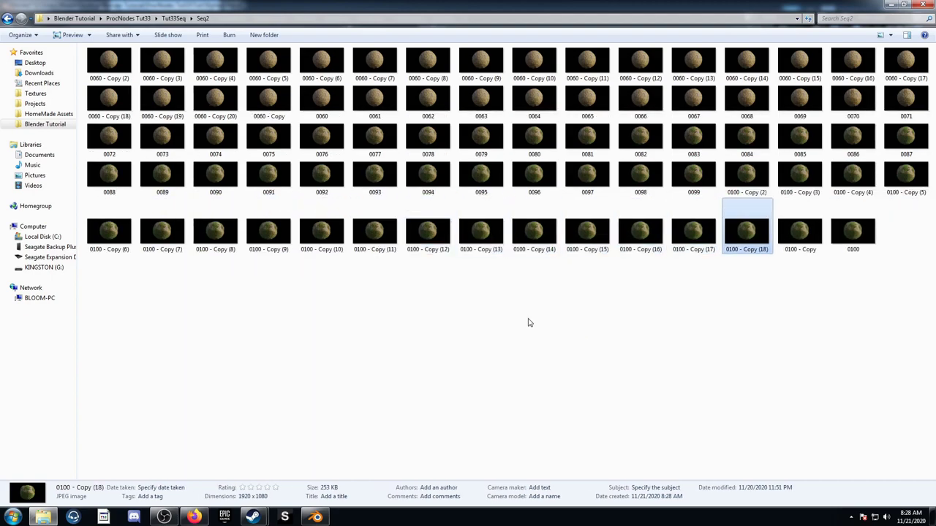
# Step: Switch to Blender and start a new Video Editing file, saving the changes to Tut33Edited
pyautogui.click(315, 517)
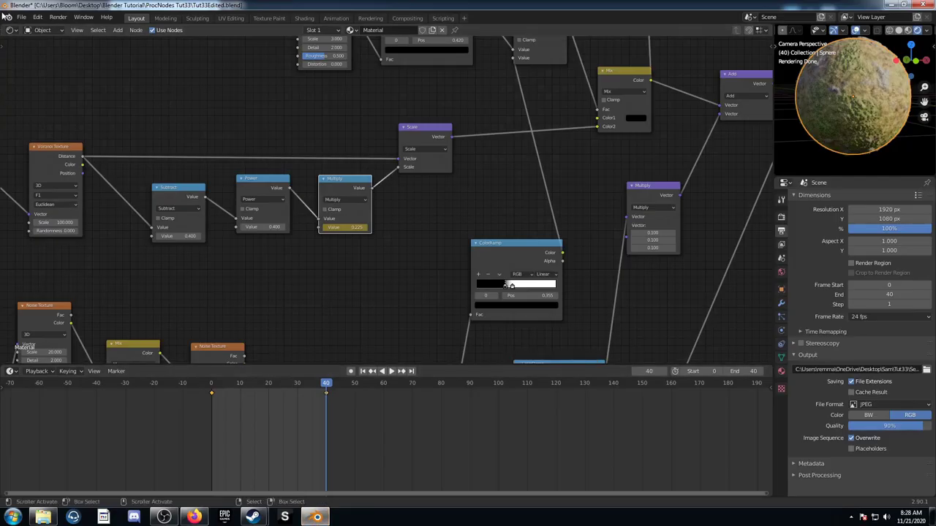
pyautogui.click(22, 17)
pyautogui.moveTo(29, 28)
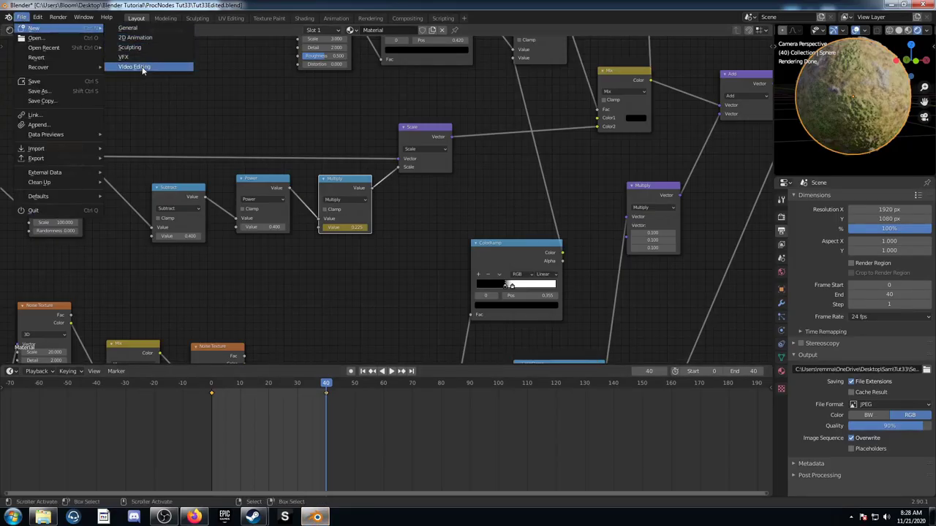
pyautogui.click(142, 67)
pyautogui.click(479, 276)
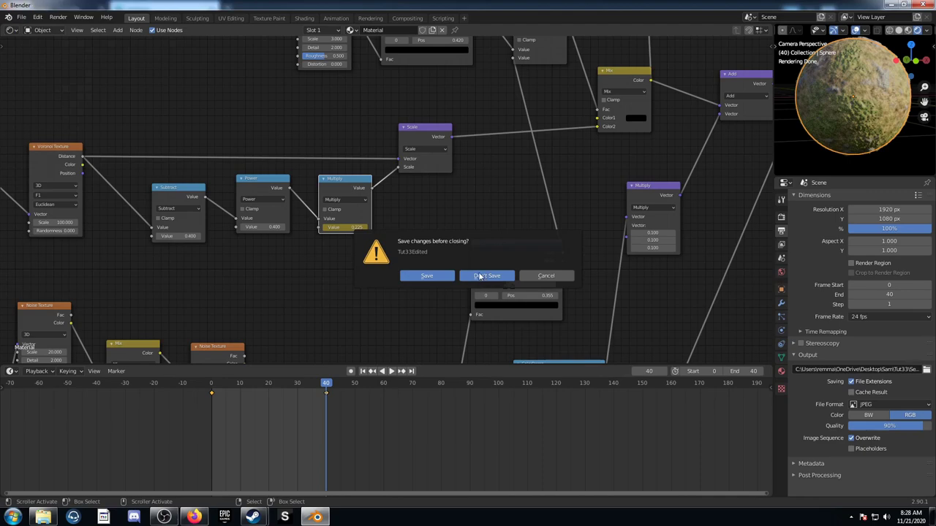
pyautogui.click(421, 275)
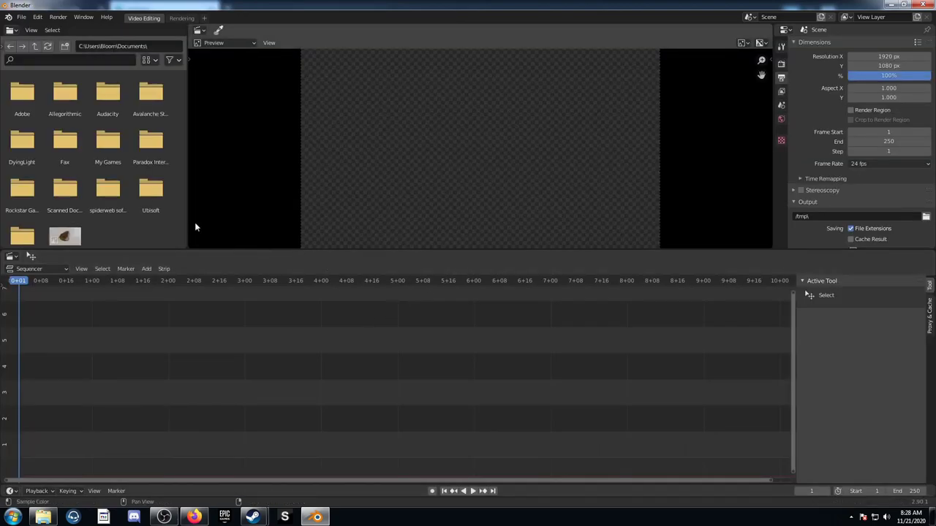
# Step: Add all images from Blender Tutorial\ProcNodes Tut33\Tut33Seq\Seq2 to the sequencer as one image strip
pyautogui.click(145, 269)
pyautogui.click(158, 335)
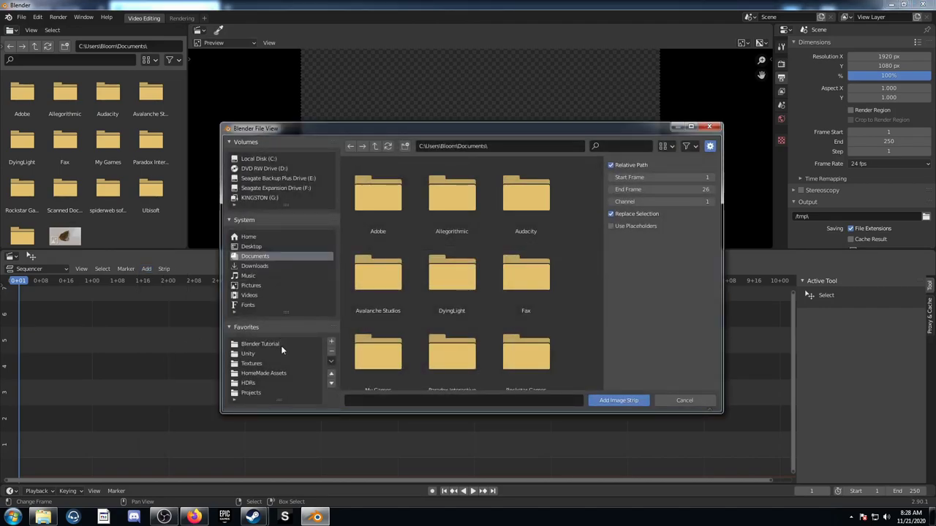
pyautogui.click(257, 344)
pyautogui.scroll(-3, 463, 312)
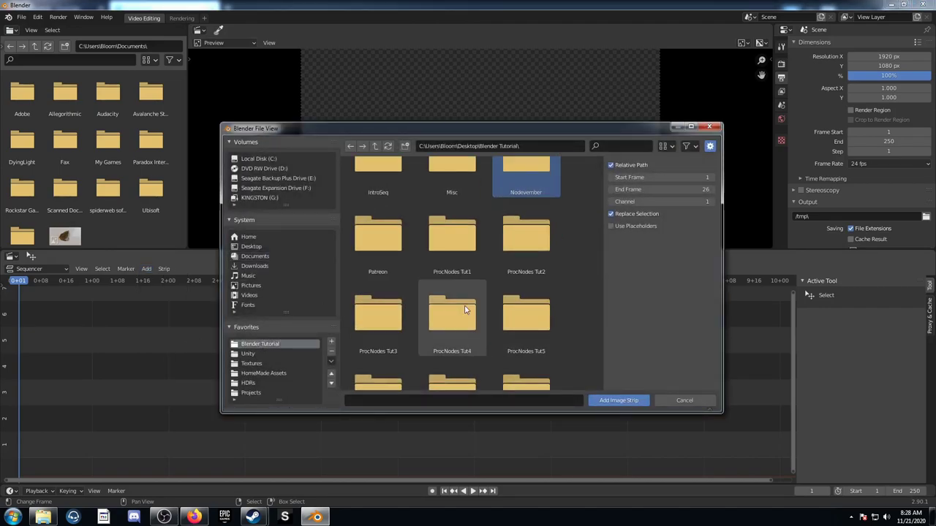
pyautogui.scroll(-10, 470, 321)
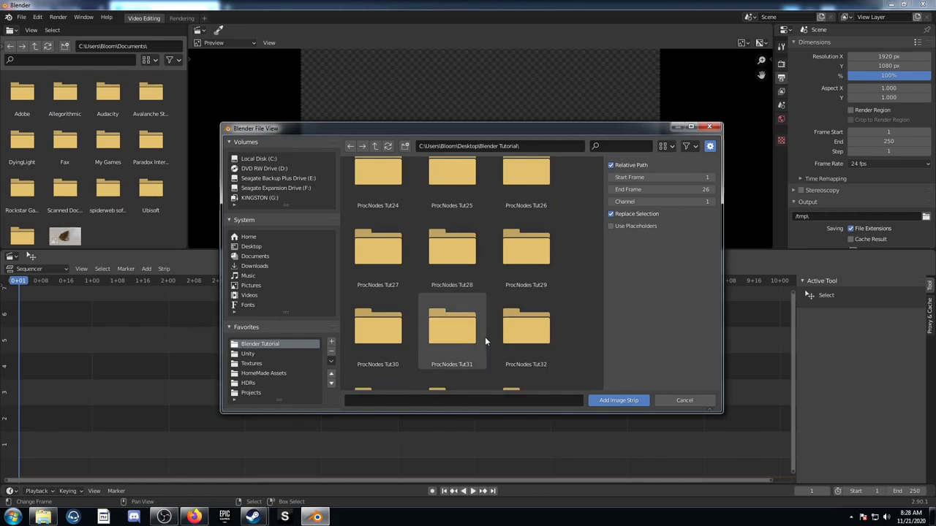
pyautogui.doubleClick(371, 274)
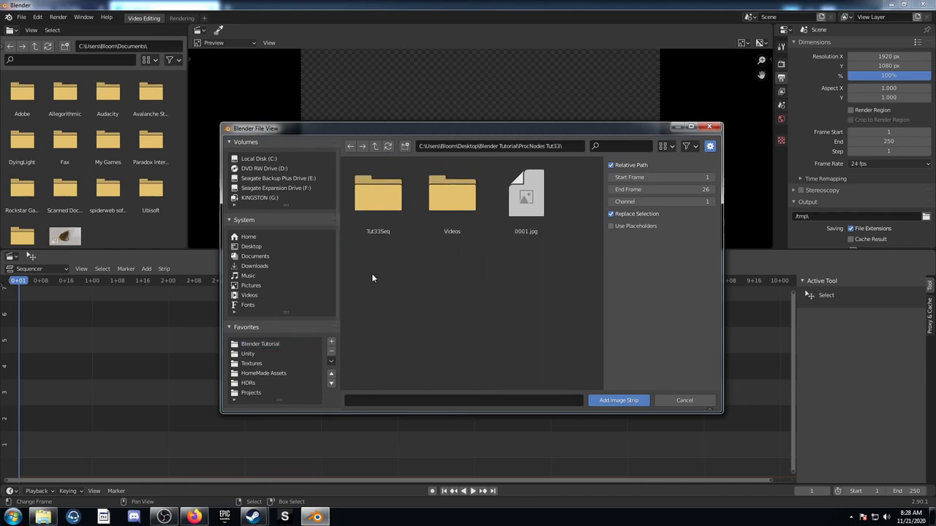
pyautogui.doubleClick(409, 210)
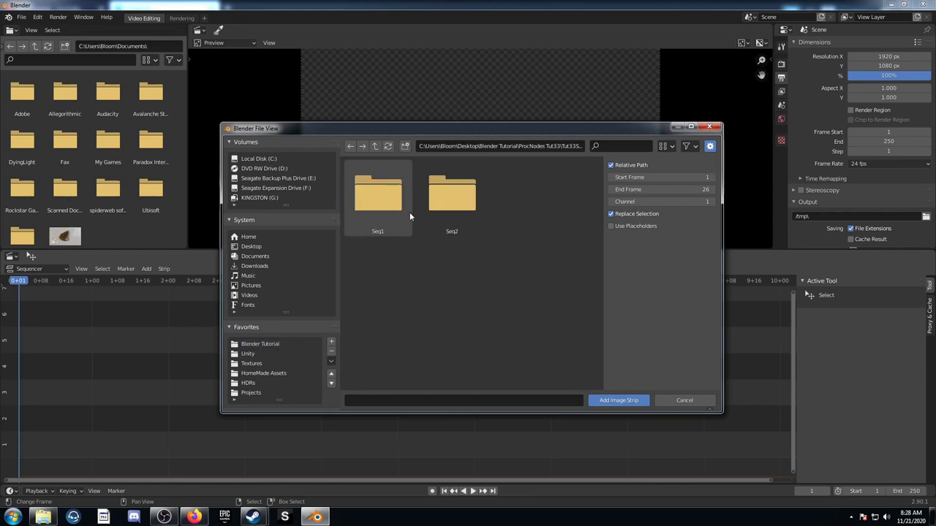
pyautogui.doubleClick(435, 215)
pyautogui.press('a')
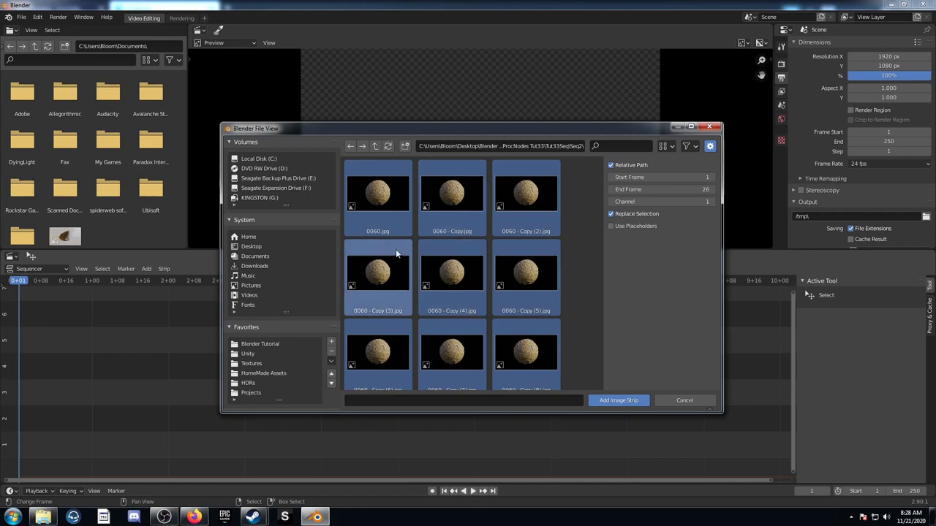
pyautogui.click(604, 403)
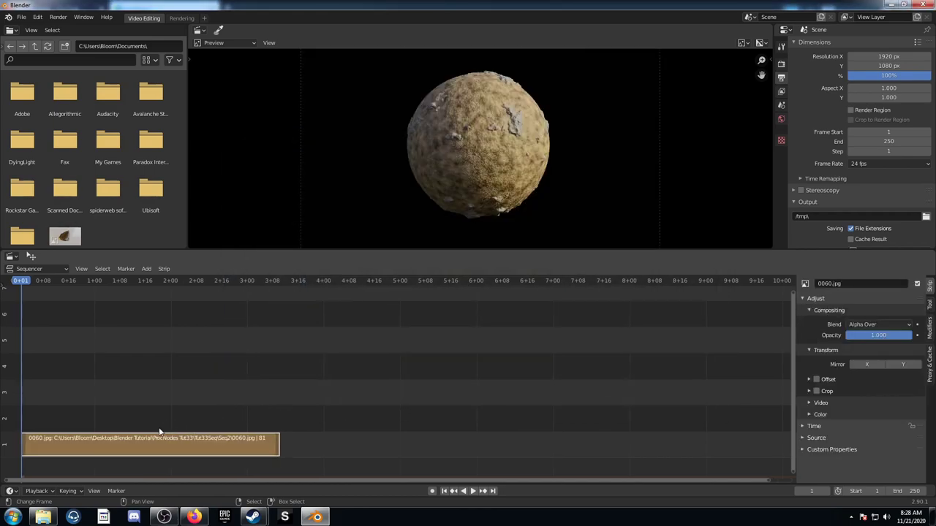
# Step: Duplicate the image strip directly after the original on channel 1 and reverse the duplicate's frames
pyautogui.hotkey('shift', 'd')
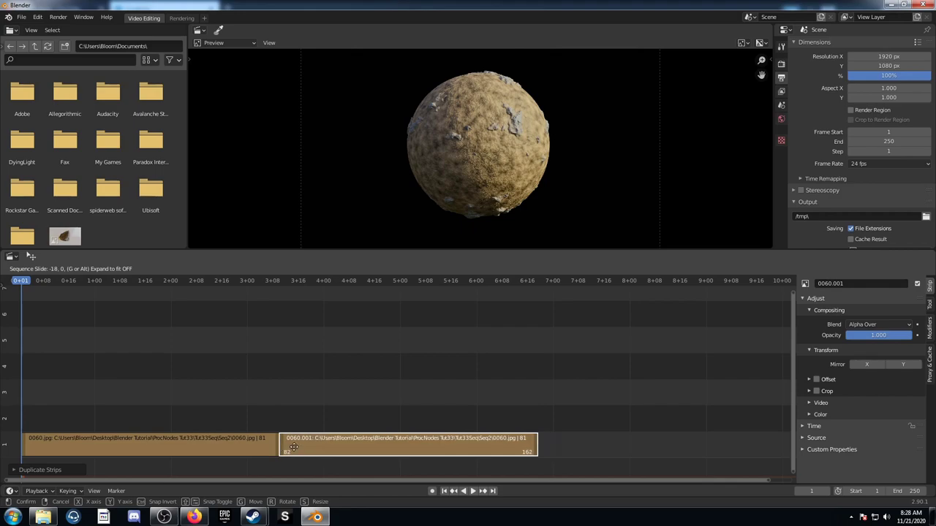
pyautogui.click(292, 447)
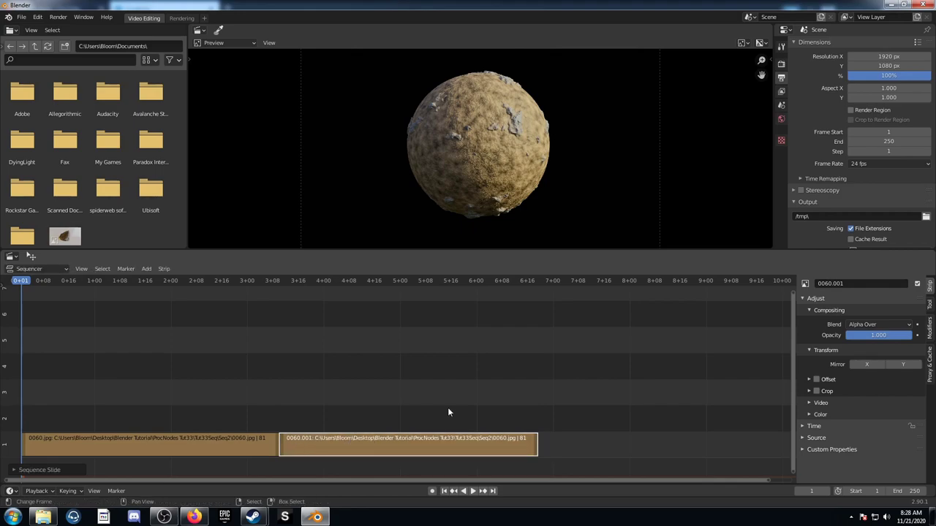
pyautogui.click(818, 403)
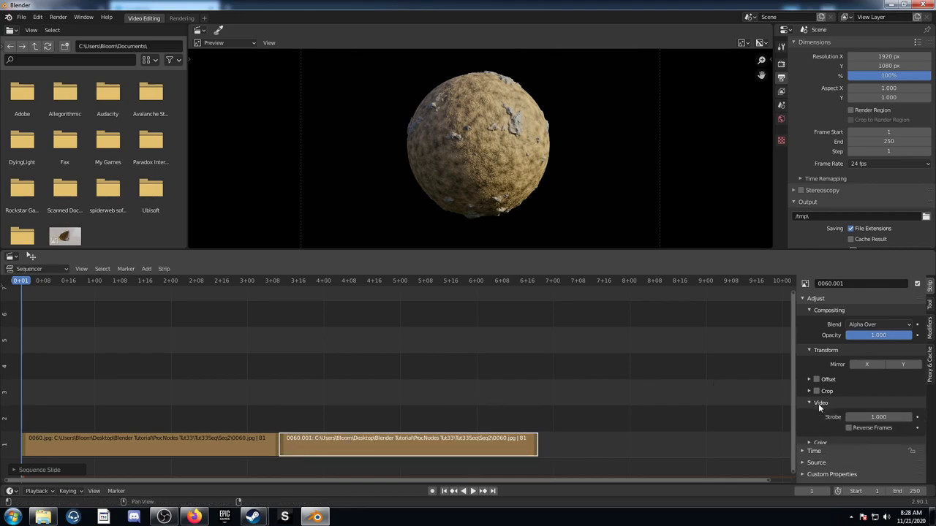
pyautogui.click(848, 427)
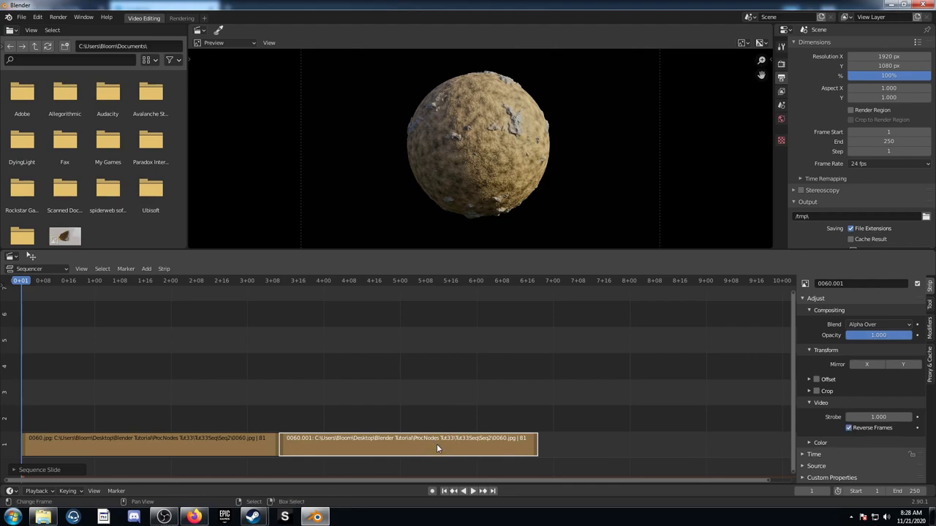
# Step: Set the scene's end frame to 150 and play back the sequence
pyautogui.click(907, 491)
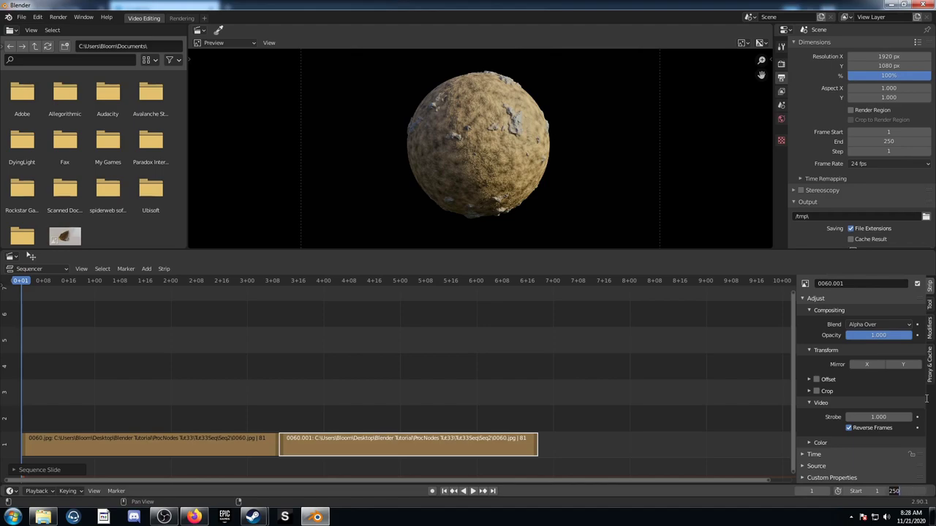
pyautogui.write('150')
pyautogui.press('Return')
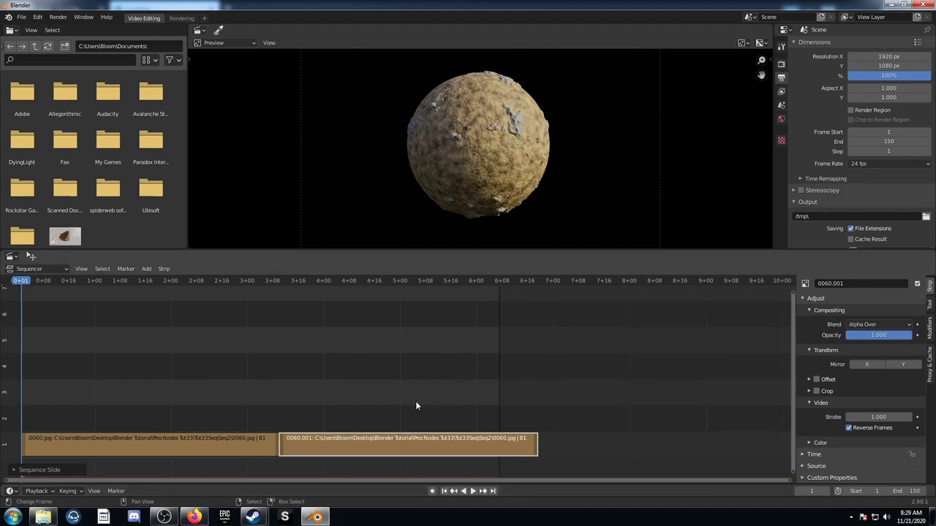
pyautogui.press('space')
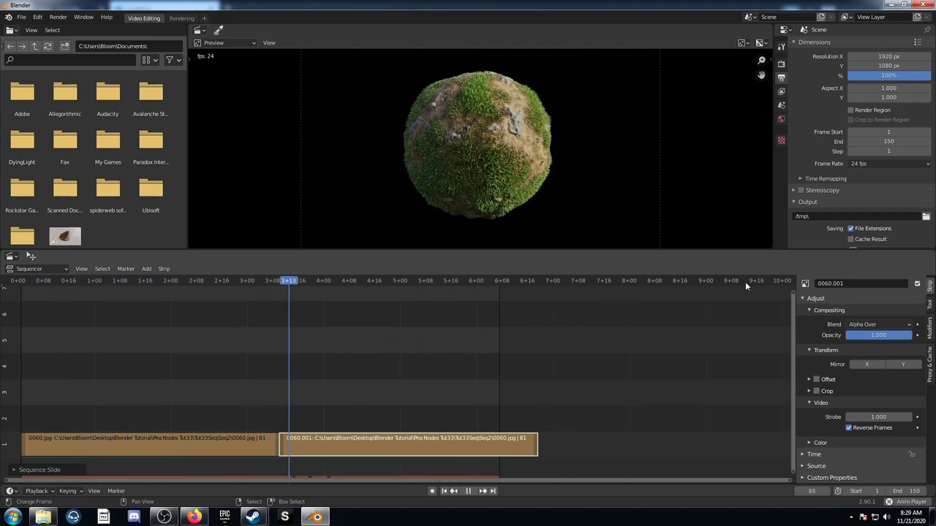
# Step: Set the render output folder to Blender Tutorial\ProcNodes Tut33 and stop the playback
pyautogui.click(926, 217)
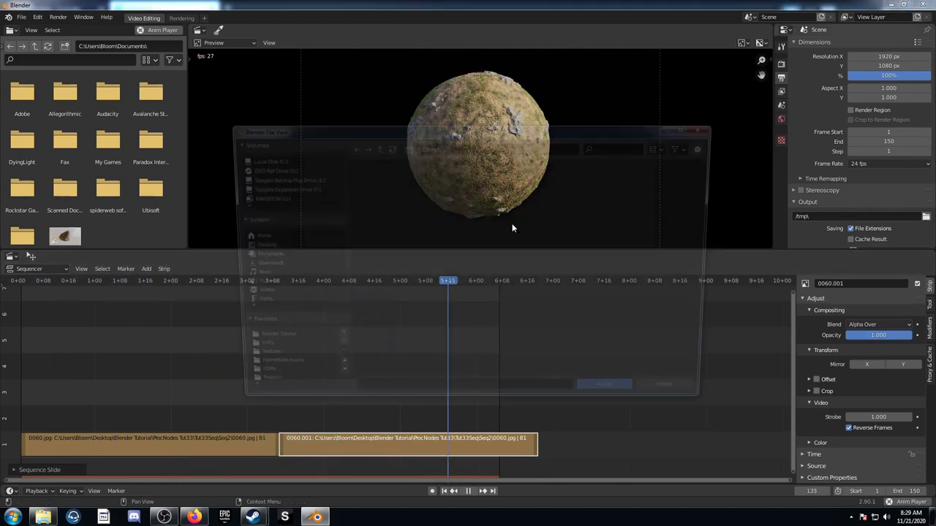
pyautogui.click(263, 344)
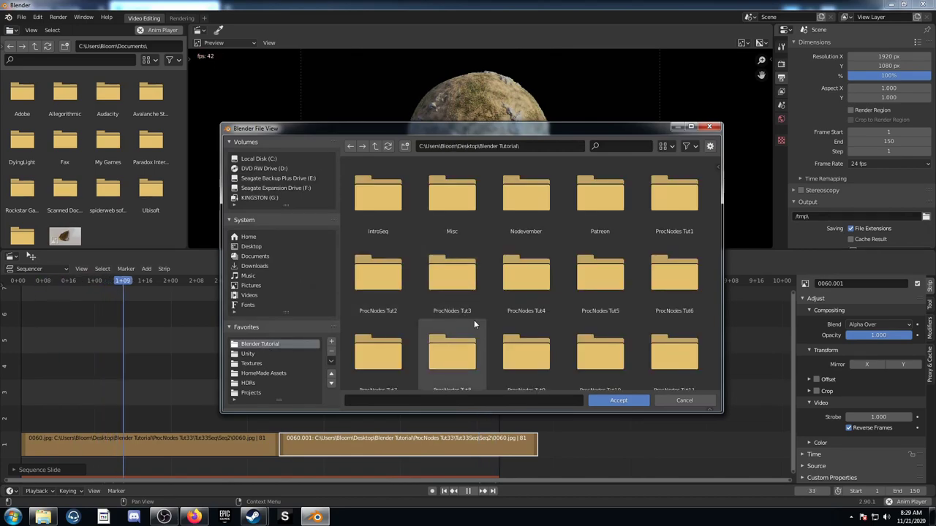
pyautogui.scroll(-10, 471, 329)
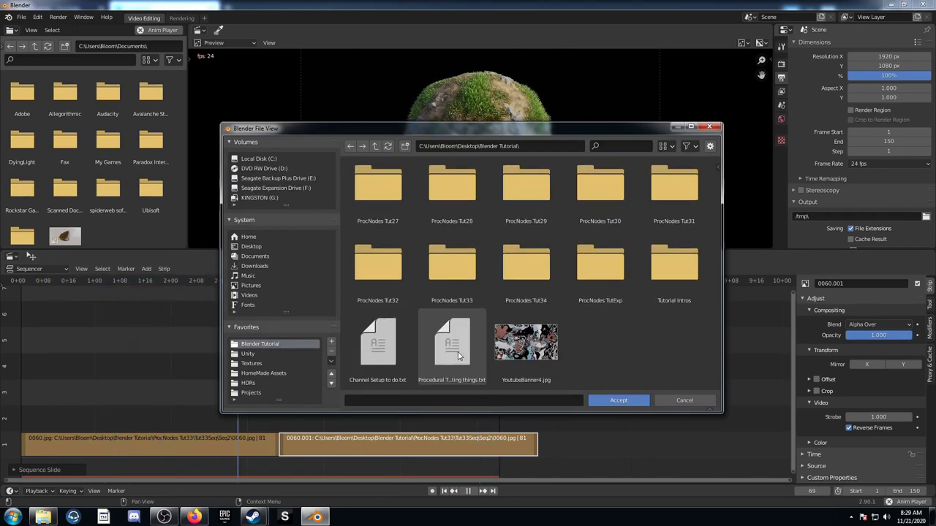
pyautogui.doubleClick(450, 257)
pyautogui.click(619, 399)
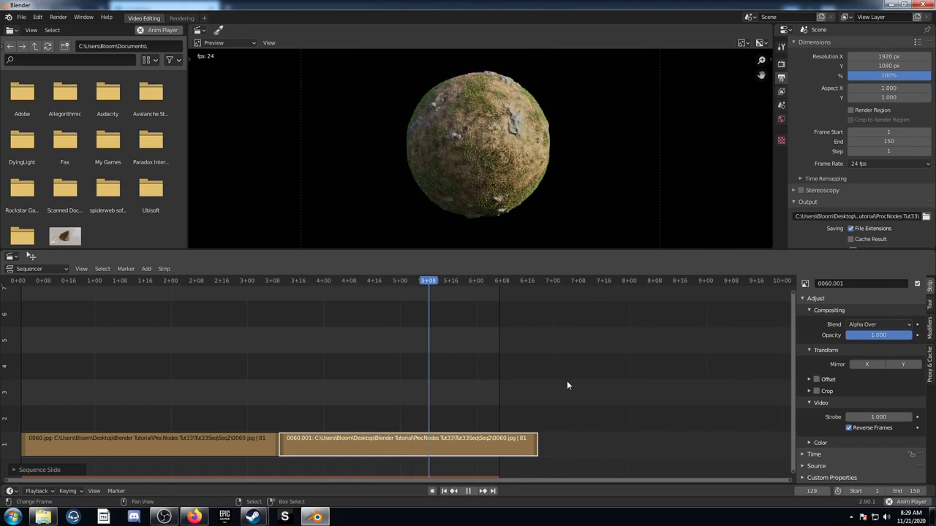
pyautogui.press('Escape')
# Step: Set the output file format to FFmpeg video with an MPEG-4 container
pyautogui.scroll(-4, 863, 147)
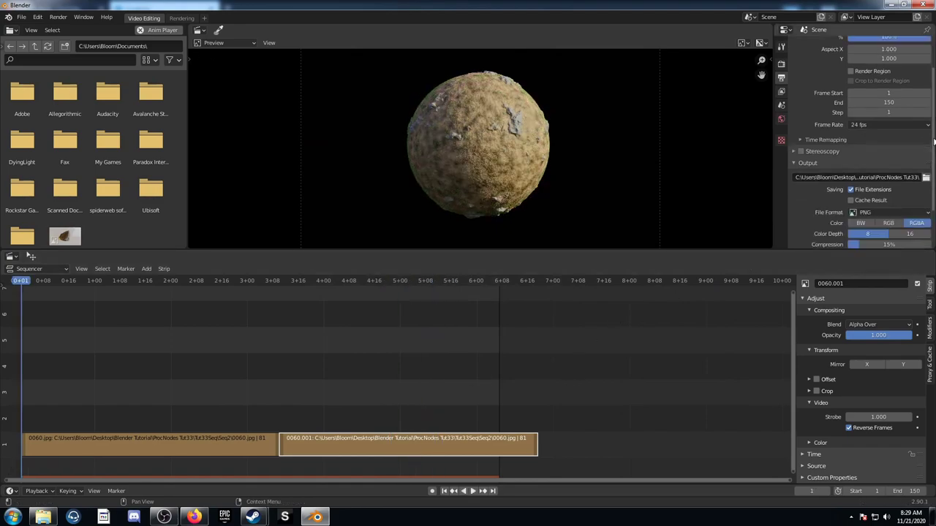
pyautogui.click(891, 162)
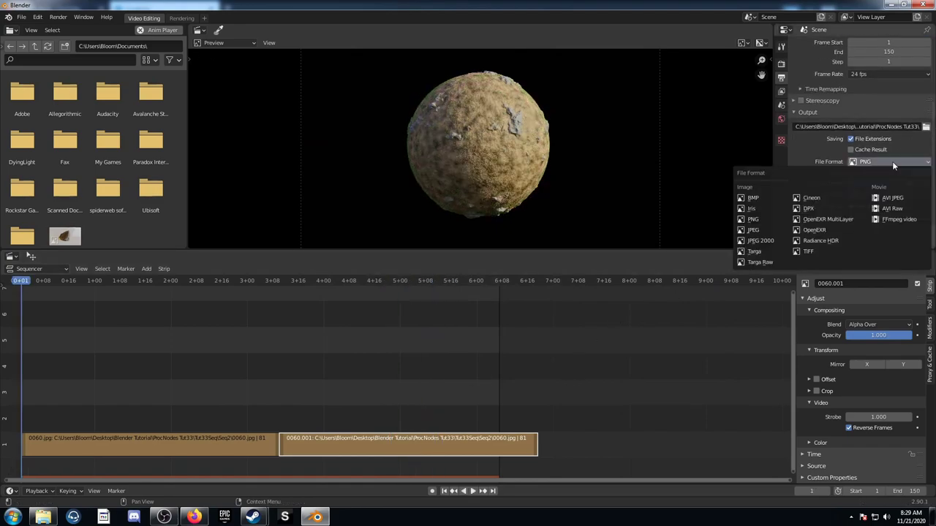
pyautogui.click(895, 219)
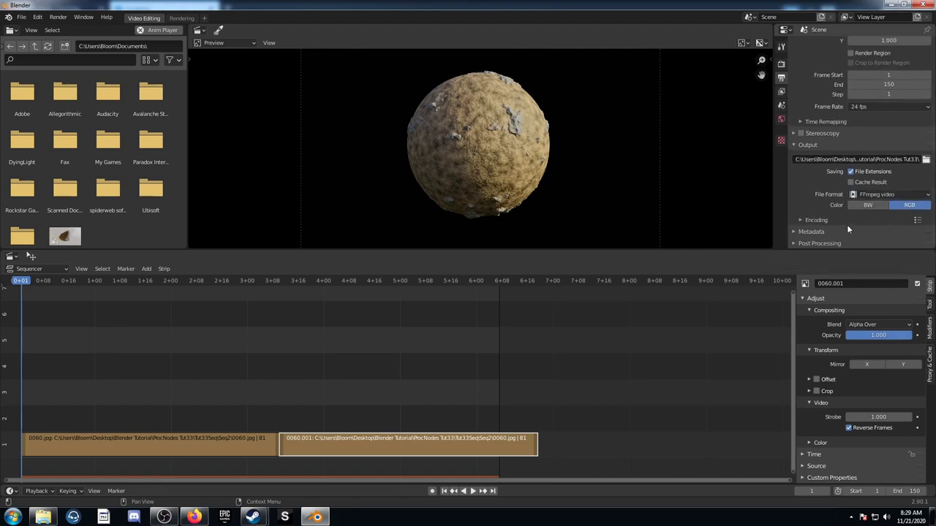
pyautogui.click(819, 222)
pyautogui.scroll(-4, 840, 204)
pyautogui.click(880, 156)
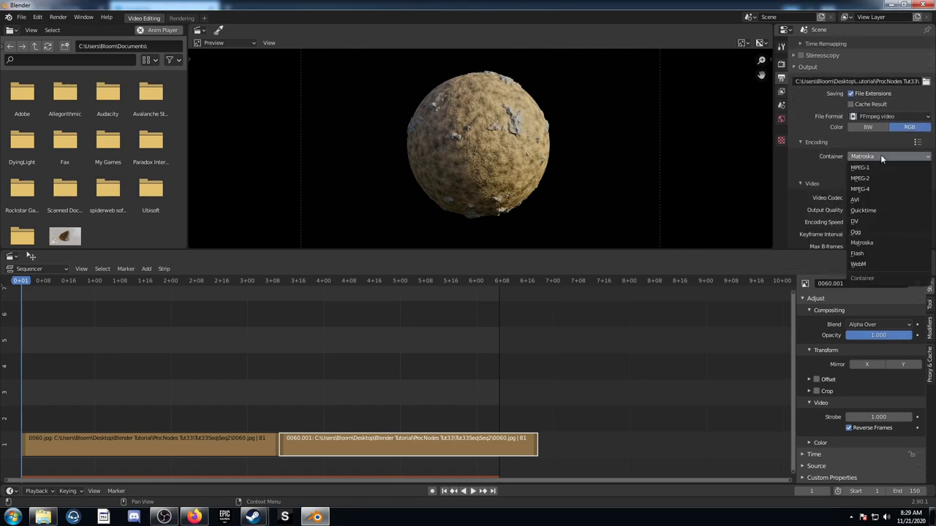
pyautogui.click(860, 188)
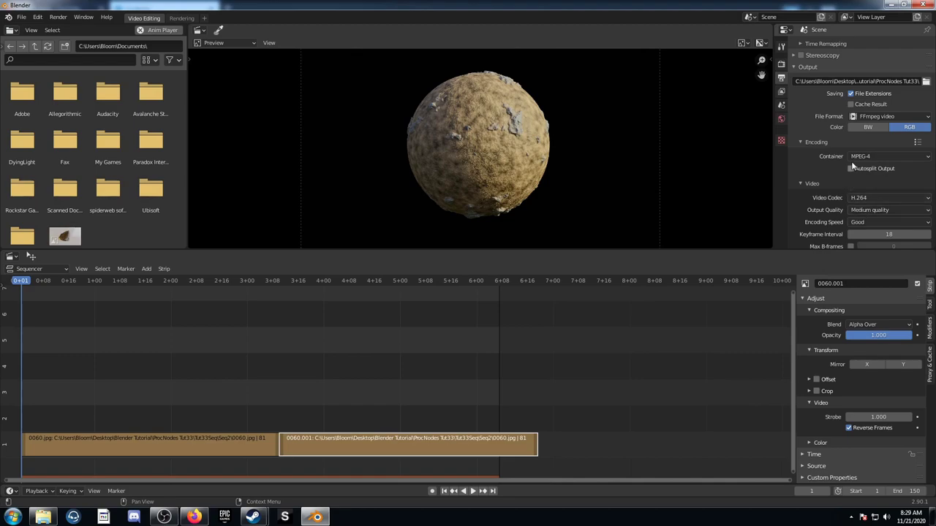
# Step: Set the video output quality to Perceptually lossless, render the animation and close the render window
pyautogui.click(891, 210)
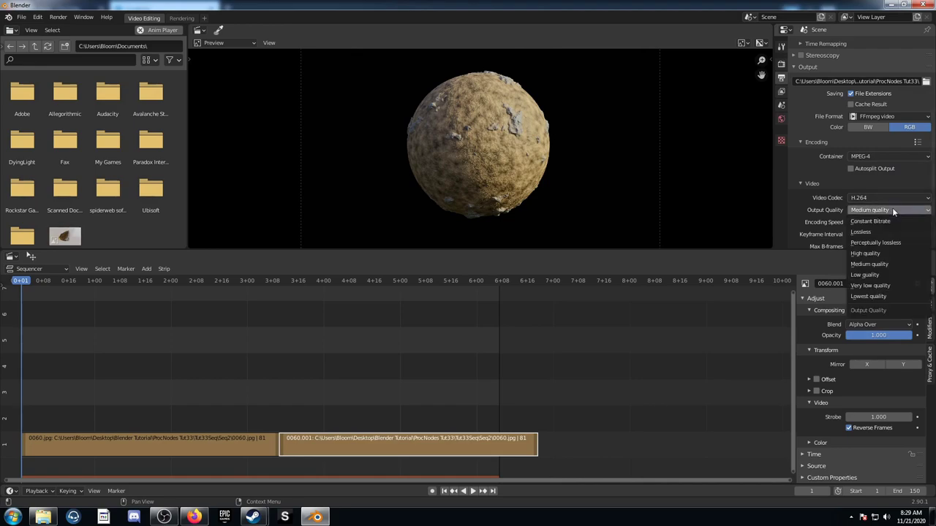
pyautogui.click(869, 243)
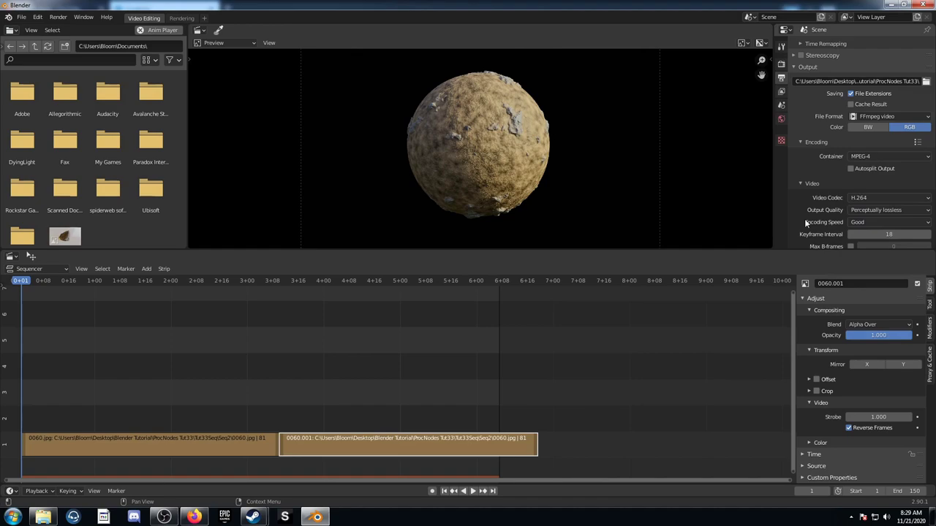
pyautogui.scroll(-3, 807, 221)
pyautogui.scroll(4, 810, 223)
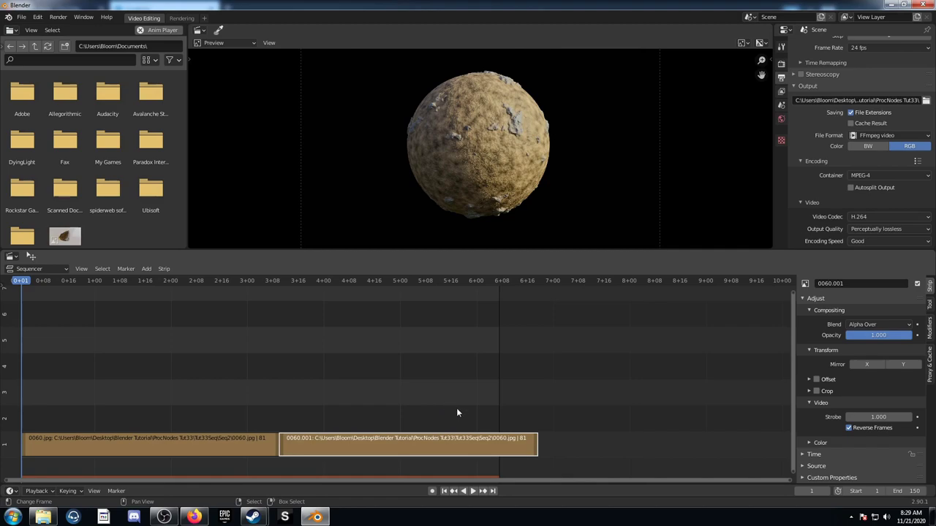
pyautogui.hotkey('ctrl', 'F12')
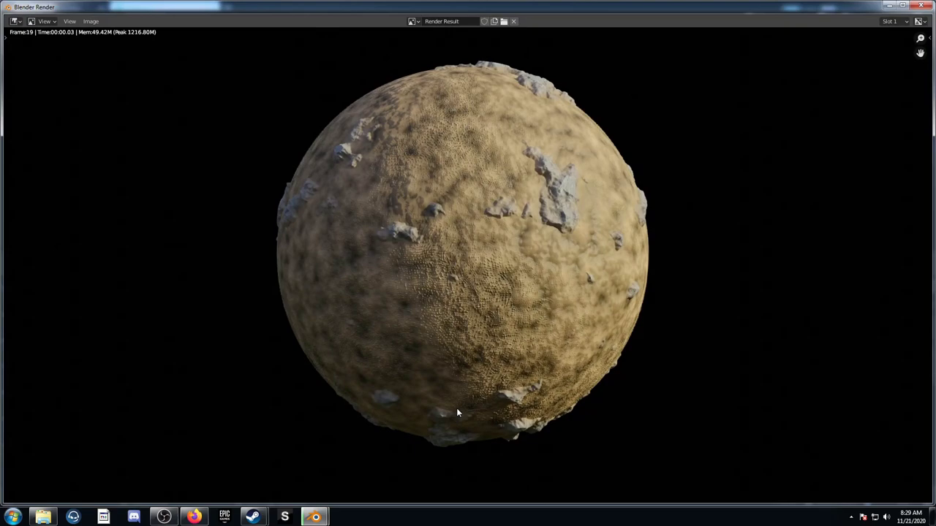
pyautogui.press('Escape')
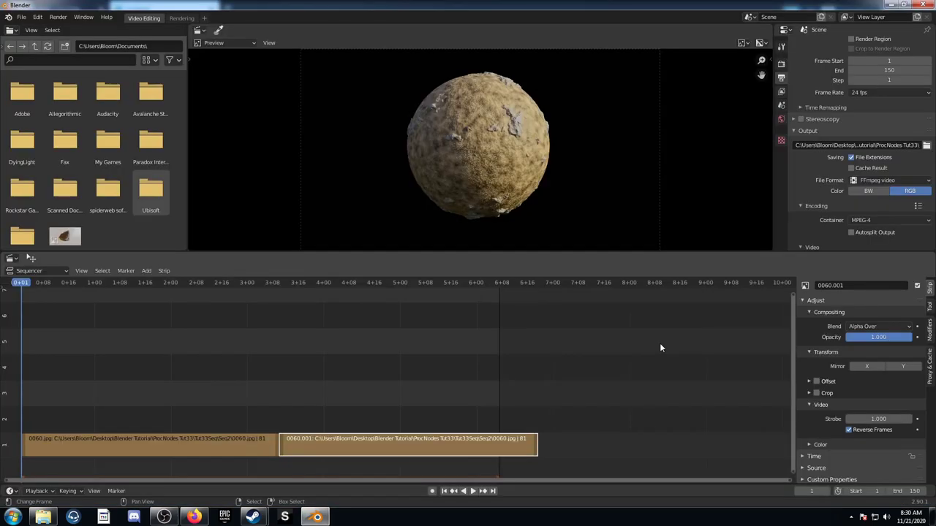